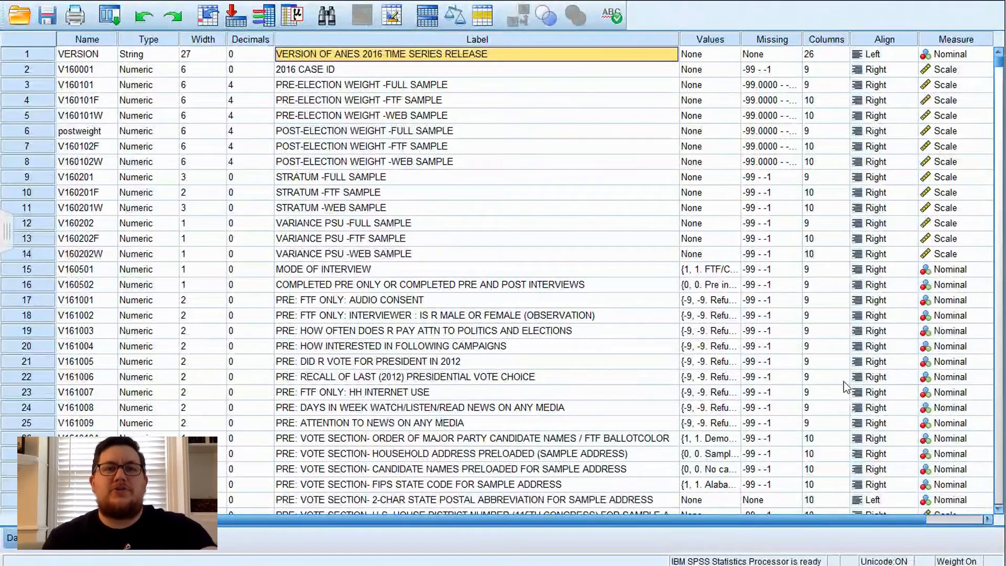
Search the variable labels for "roberts" until reaching the John Roberts feeling thermometer variable, then close the search
{"action": "left_click", "coordinate": [325, 16]}
{"action": "type", "text": "roberts"}
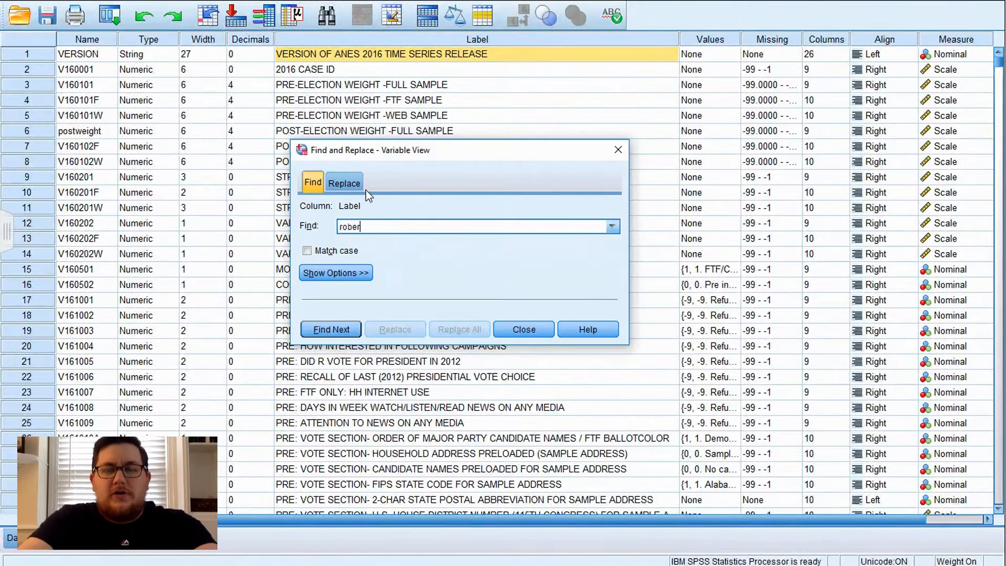
{"action": "key", "text": "Return"}
{"action": "key", "text": "Return"}
{"action": "key", "text": "Return"}
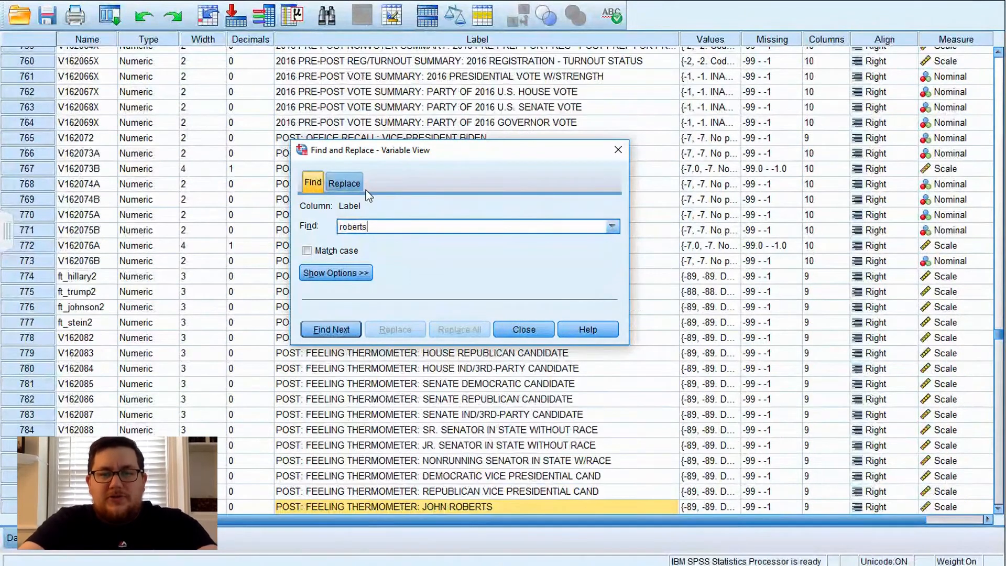
{"action": "left_click", "coordinate": [532, 327]}
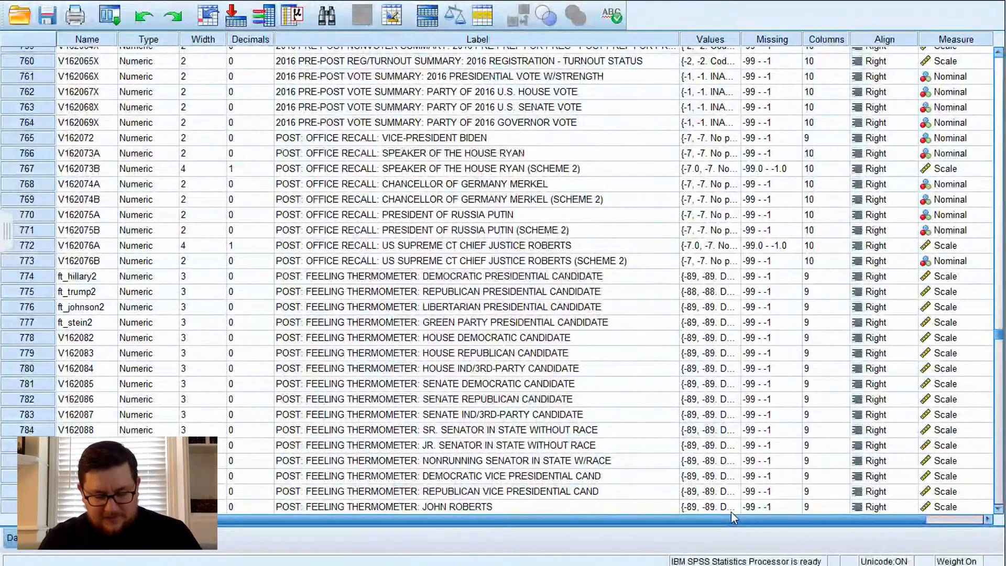
Find the variable named "partyid" and review the value labels of the party ID summary variable
{"action": "left_click", "coordinate": [97, 37]}
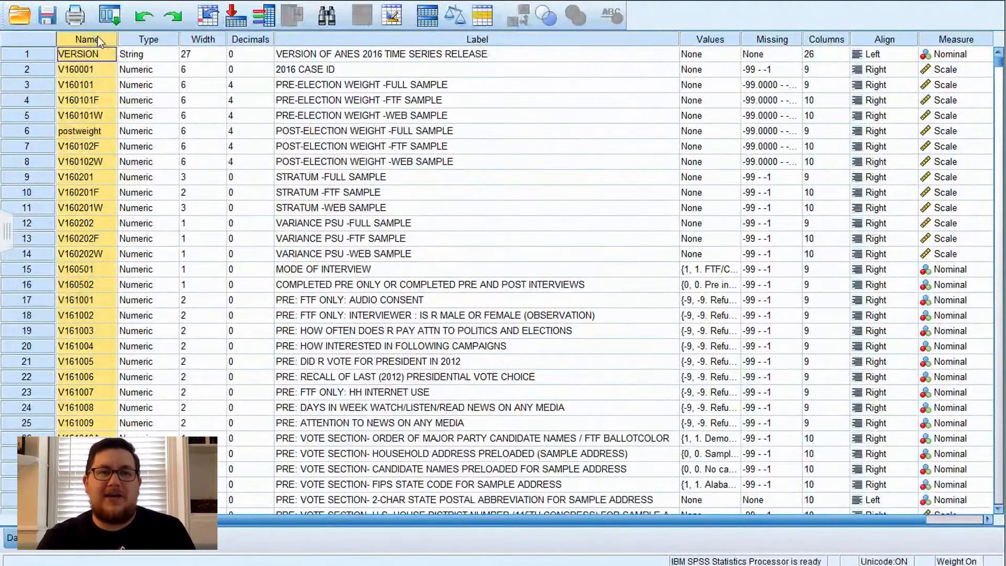
{"action": "left_click", "coordinate": [327, 17]}
{"action": "type", "text": "partyid"}
{"action": "key", "text": "Return"}
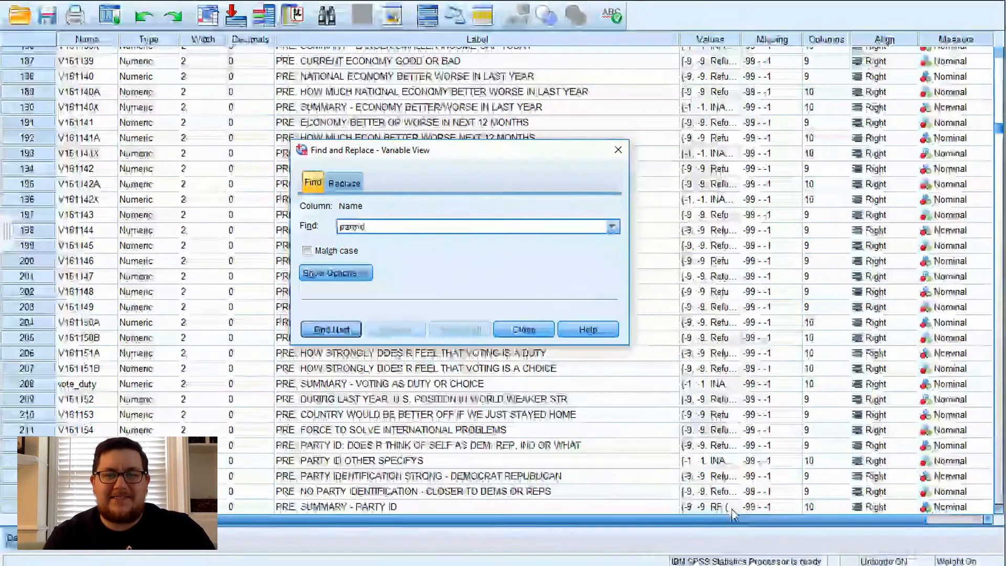
{"action": "left_click", "coordinate": [731, 508]}
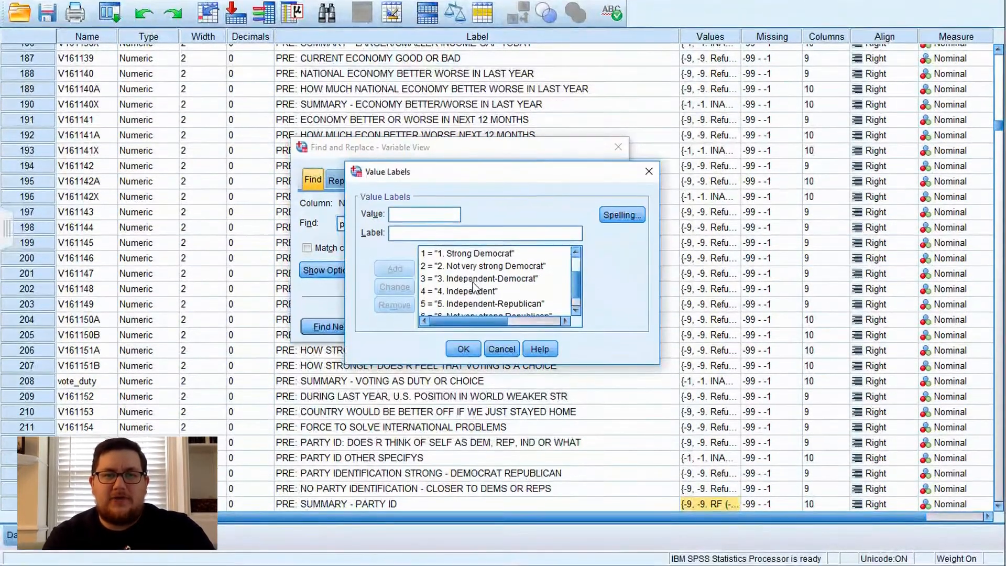
{"action": "scroll", "coordinate": [475, 287], "scroll_direction": "down", "scroll_amount": 1}
{"action": "left_click", "coordinate": [463, 349]}
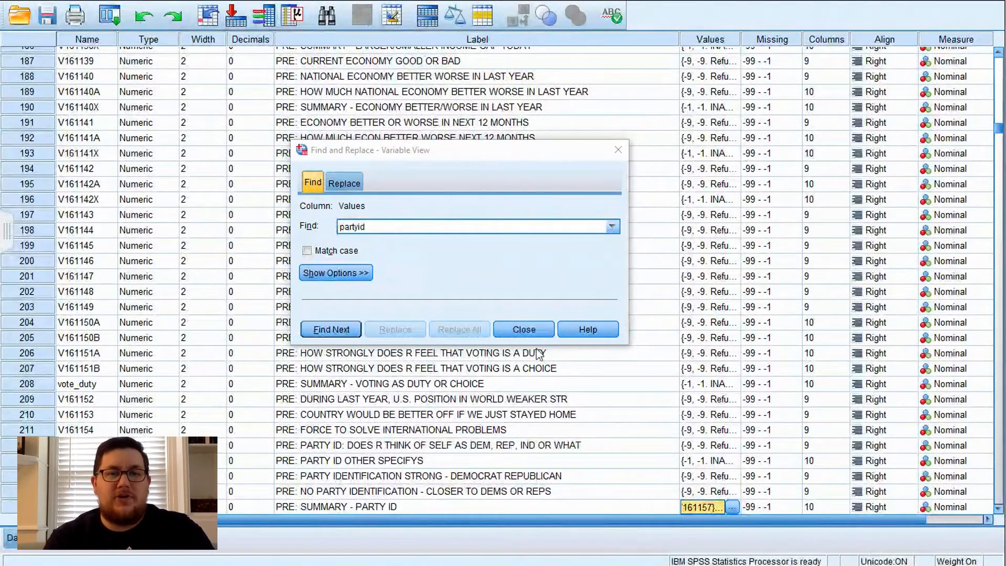
{"action": "left_click", "coordinate": [524, 329]}
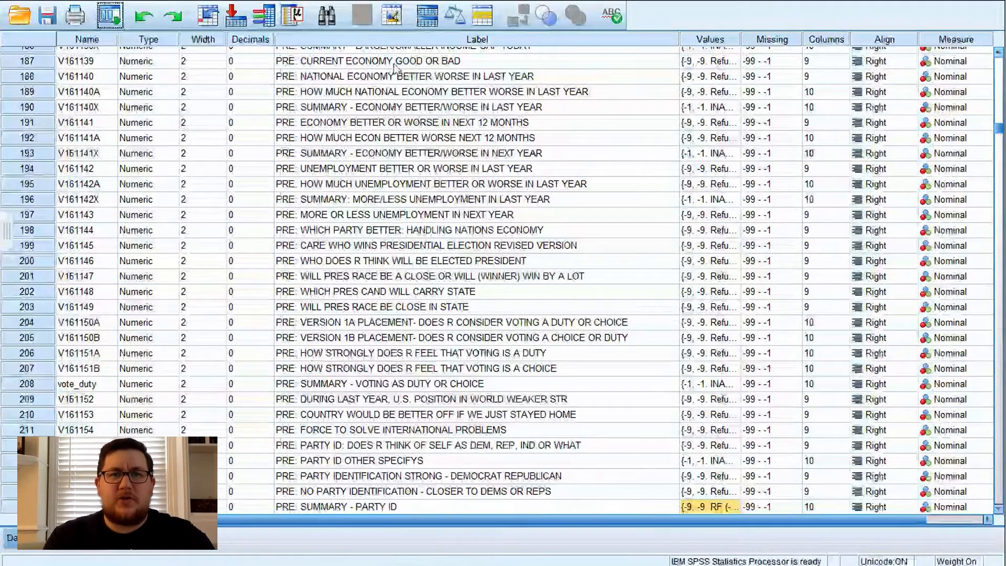
Search the variable labels for "abortion" to locate the abortion self-placement variable
{"action": "left_click", "coordinate": [343, 39]}
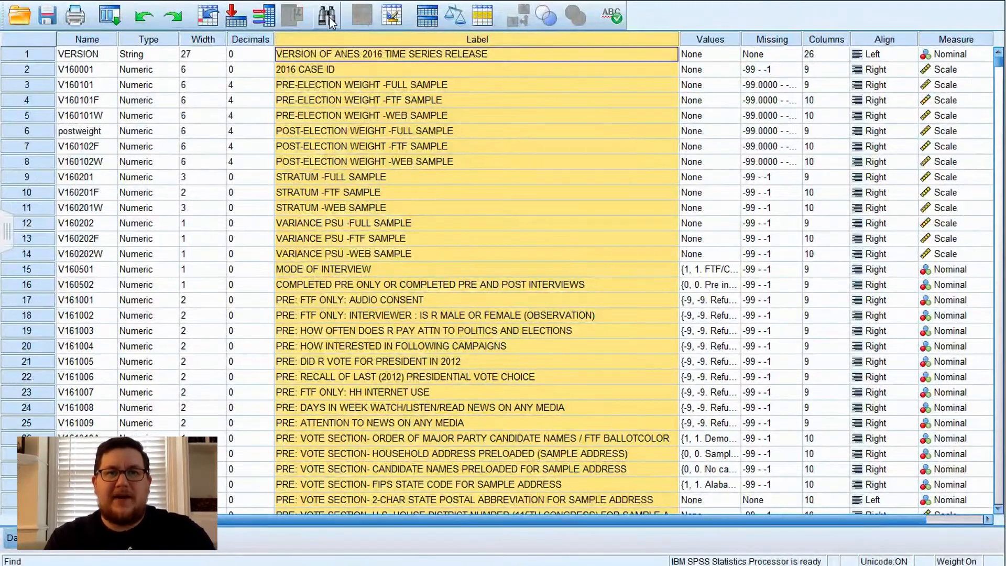
{"action": "left_click", "coordinate": [327, 15]}
{"action": "type", "text": "abortion"}
{"action": "key", "text": "Return"}
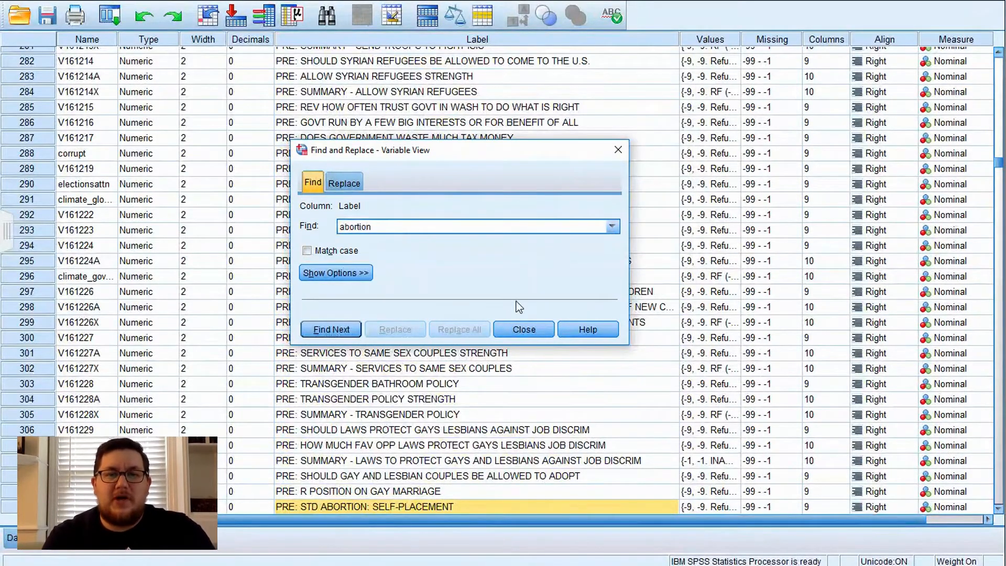
{"action": "left_click", "coordinate": [529, 330]}
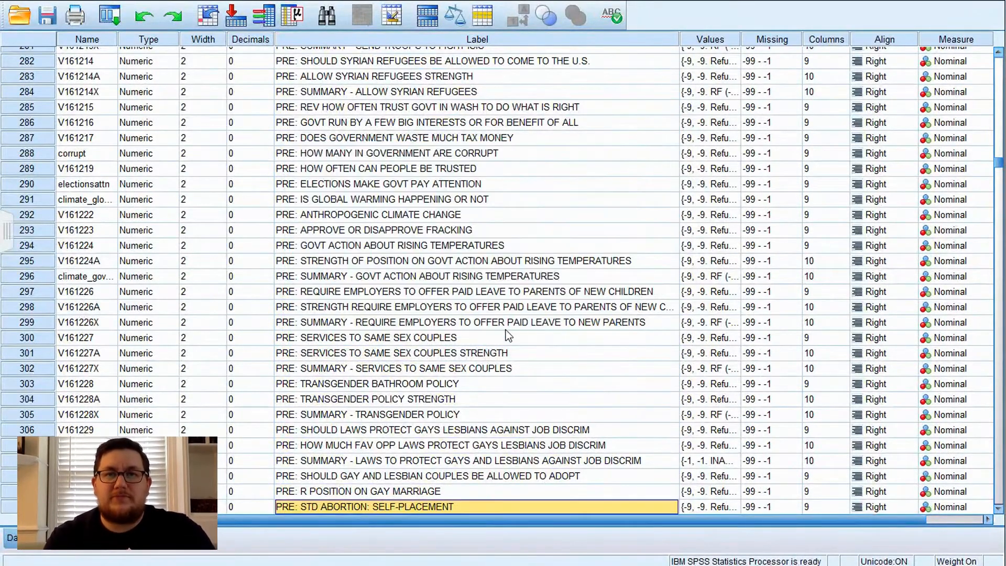
Examine the value labels of the abortion self-placement variable in an enlarged dialog, including the label for value 4
{"action": "double_click", "coordinate": [730, 507]}
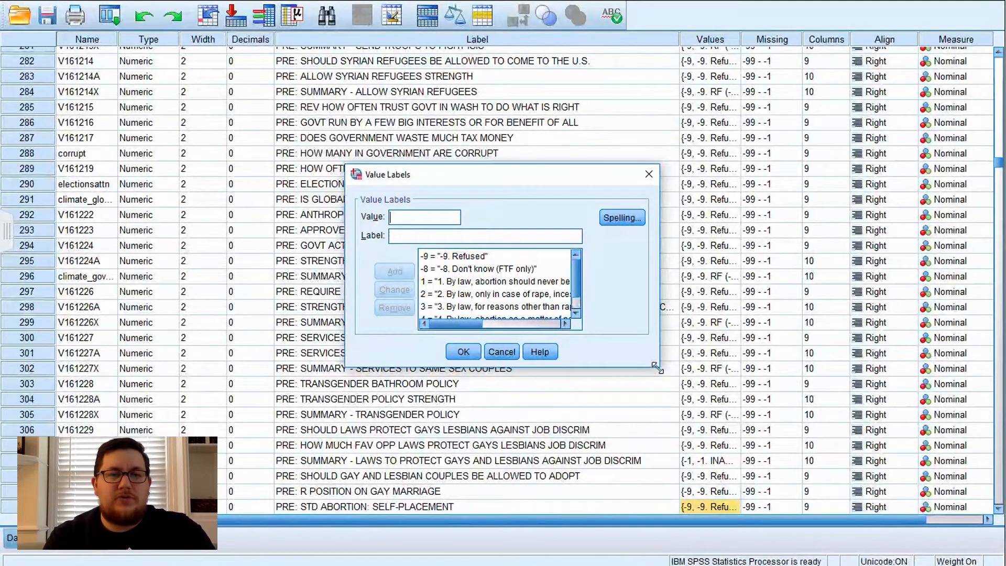
{"action": "left_click_drag", "start_coordinate": [657, 368], "coordinate": [739, 425]}
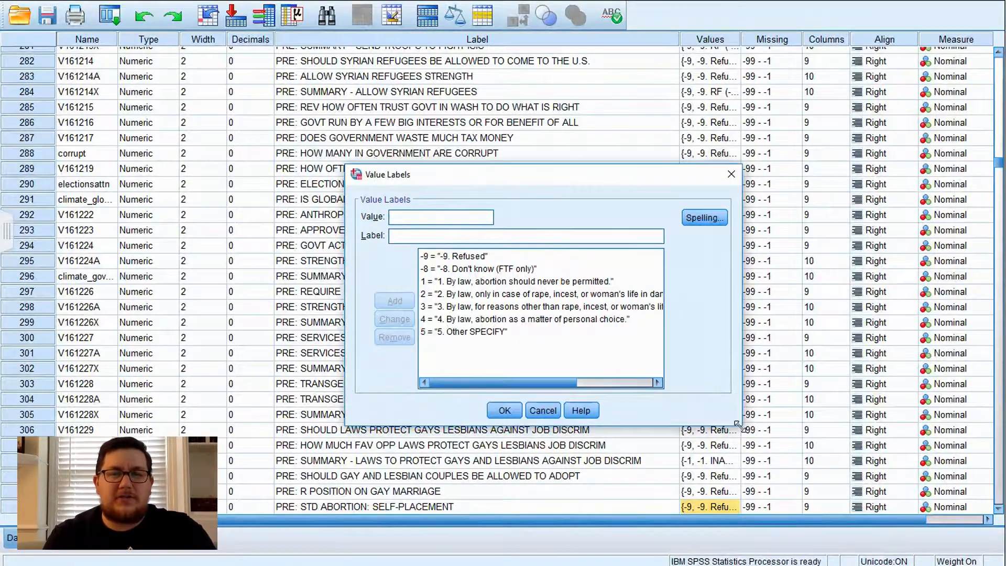
{"action": "left_click", "coordinate": [452, 332]}
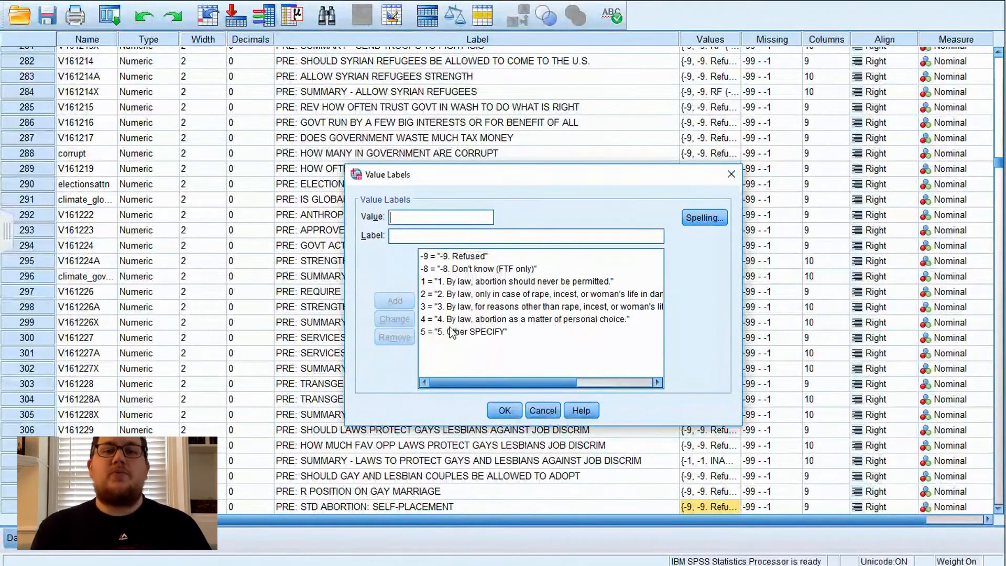
{"action": "left_click", "coordinate": [474, 319]}
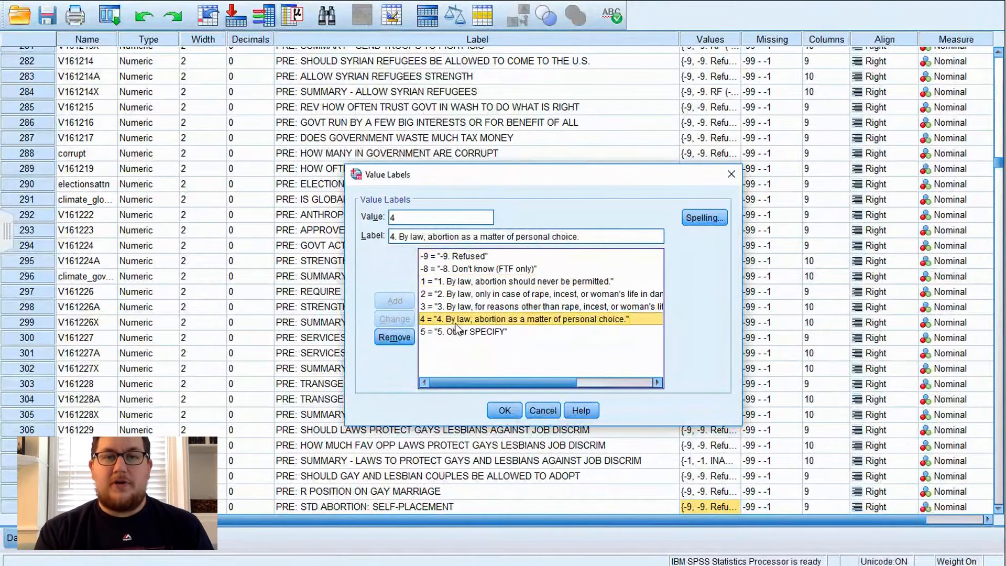
{"action": "left_click", "coordinate": [505, 410]}
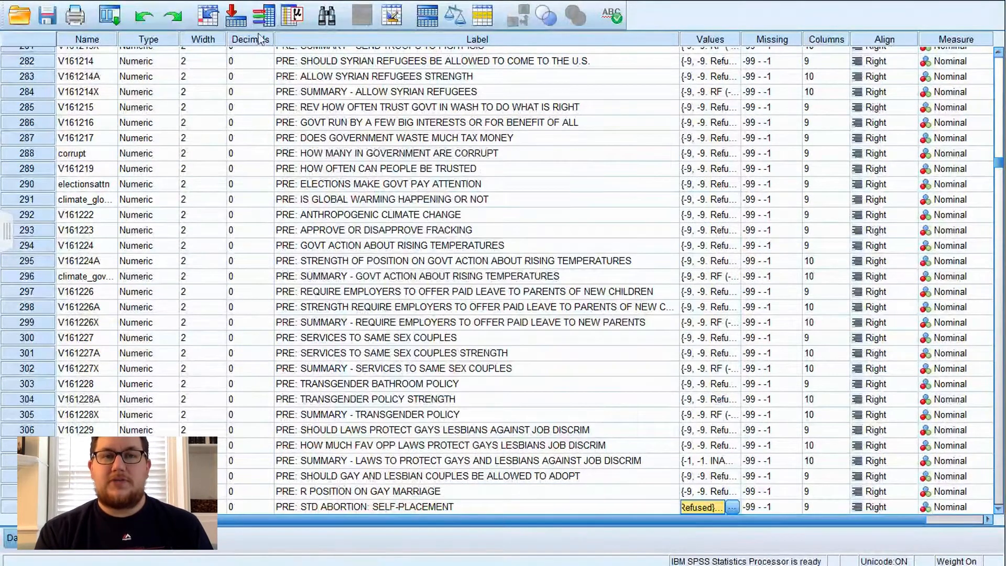
Set up a recode of abortion into a different variable named abortiondummy with the label "Is R pro-choice?"
{"action": "left_click", "coordinate": [156, 2]}
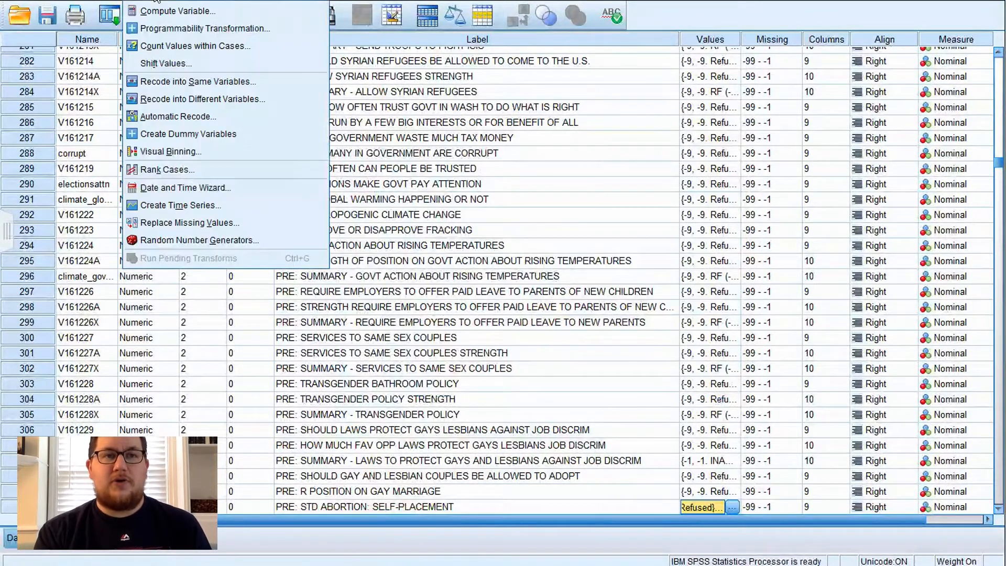
{"action": "left_click", "coordinate": [174, 99]}
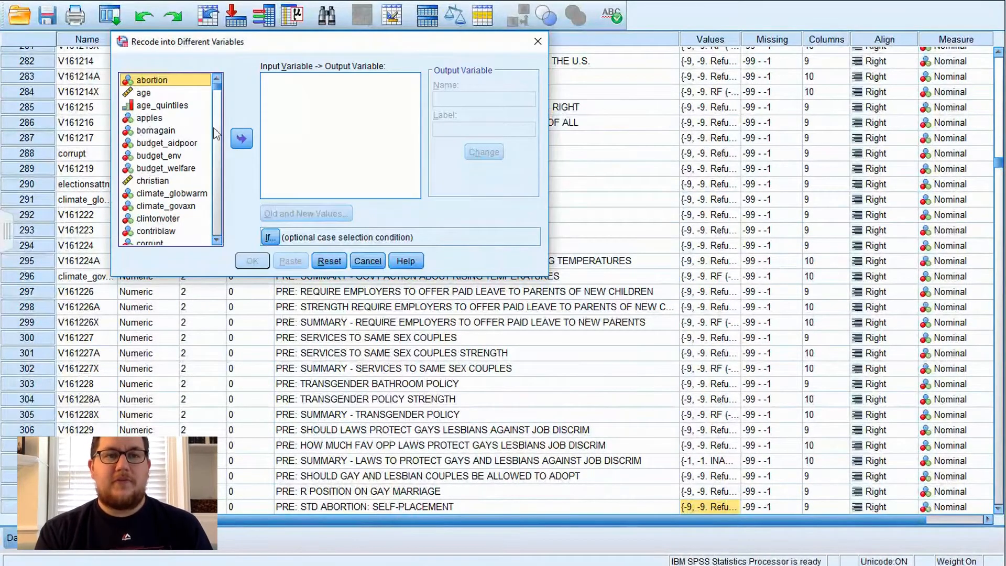
{"action": "left_click", "coordinate": [241, 138]}
{"action": "left_click", "coordinate": [462, 98]}
{"action": "type", "text": "abortiondu"}
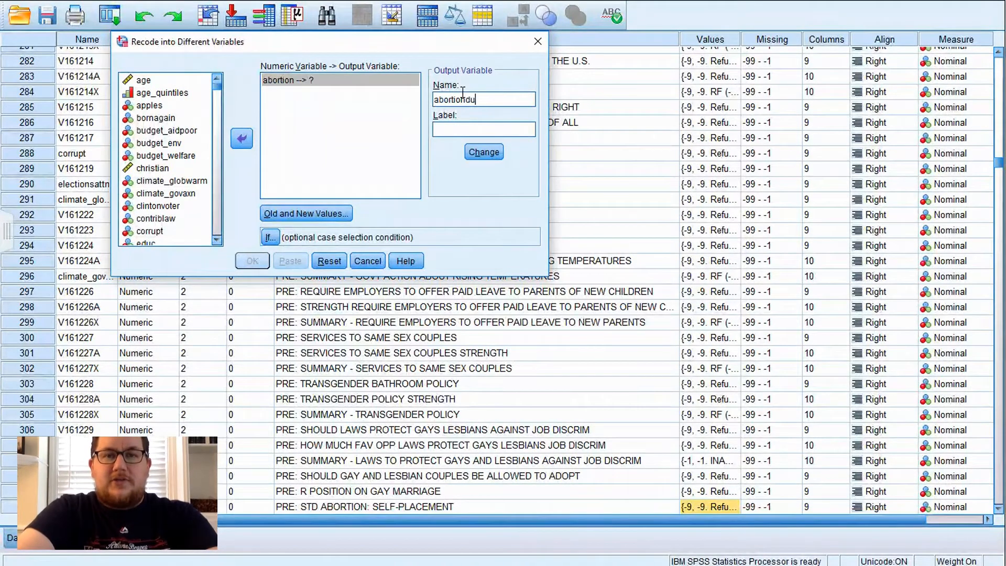
{"action": "type", "text": "mmy"}
{"action": "key", "text": "Tab"}
{"action": "type", "text": "Is"}
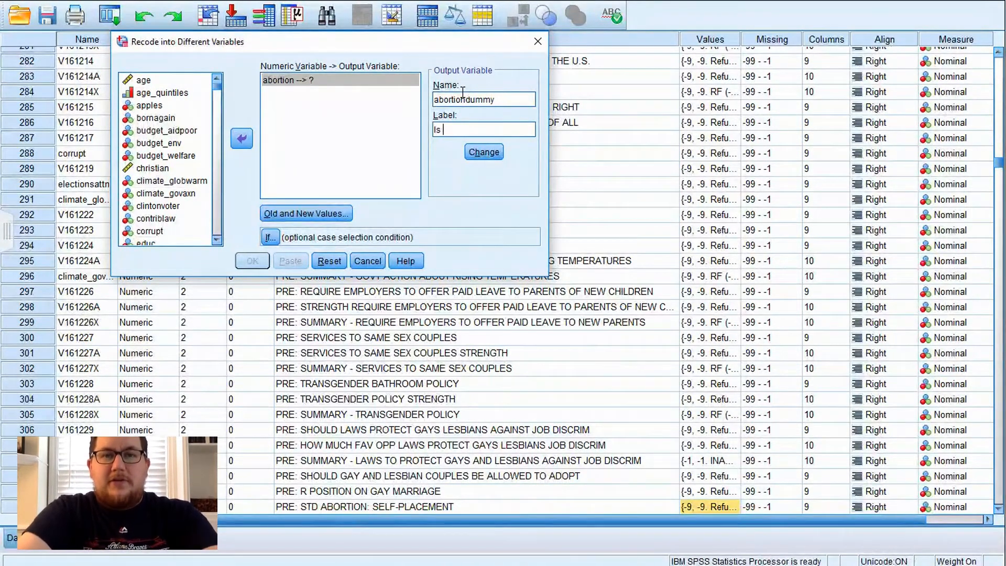
{"action": "type", "text": "pro-choice?"}
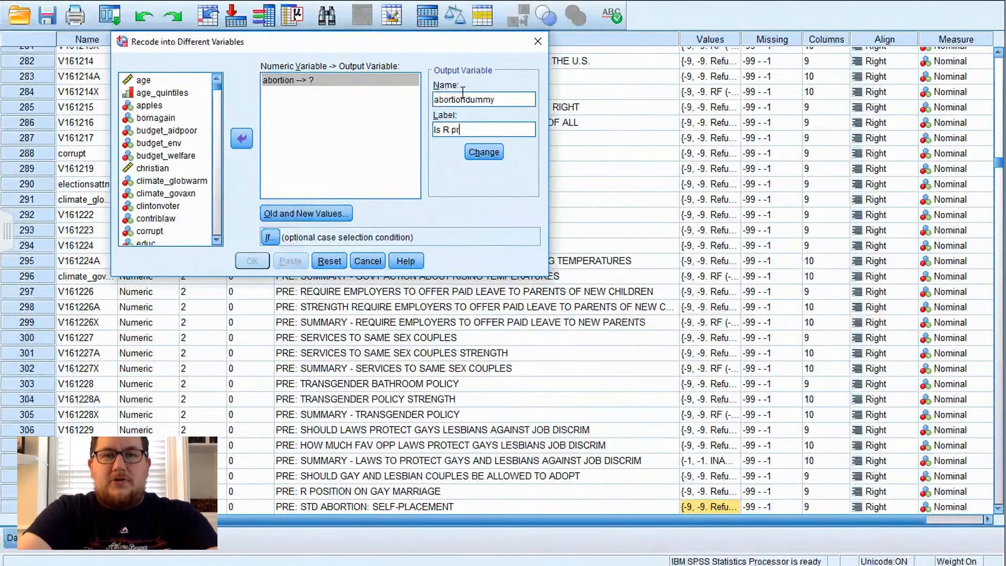
{"action": "left_click", "coordinate": [477, 151]}
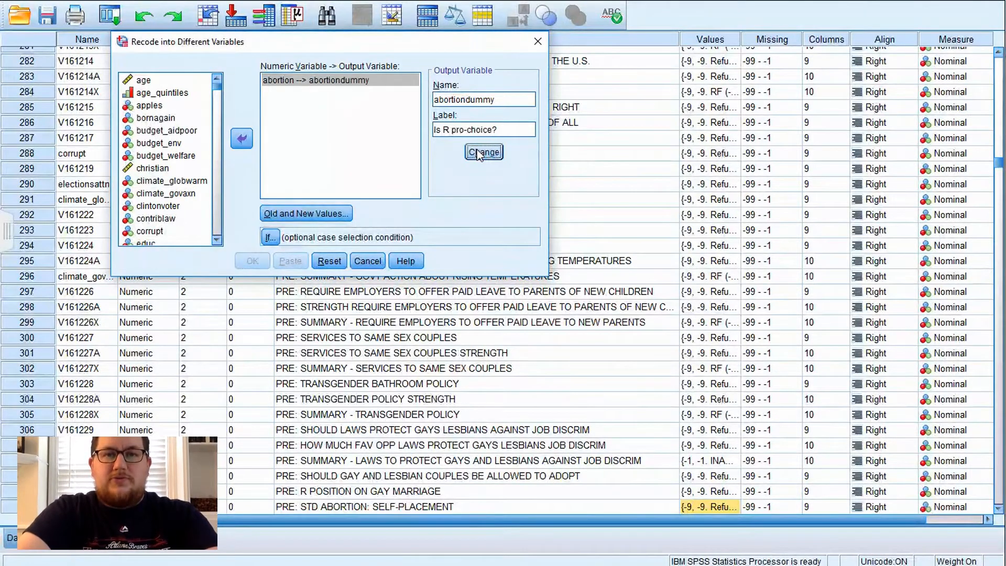
Add a recode rule that converts the old value 4 to the new value 1
{"action": "left_click", "coordinate": [319, 213]}
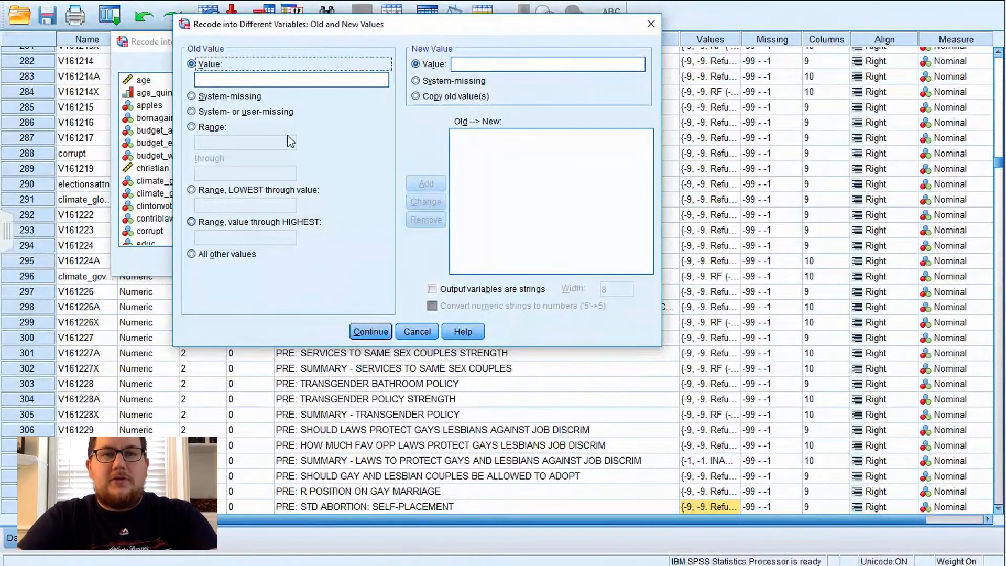
{"action": "left_click", "coordinate": [272, 80]}
{"action": "type", "text": "4"}
{"action": "left_click", "coordinate": [463, 63]}
{"action": "type", "text": "1"}
{"action": "left_click", "coordinate": [422, 181]}
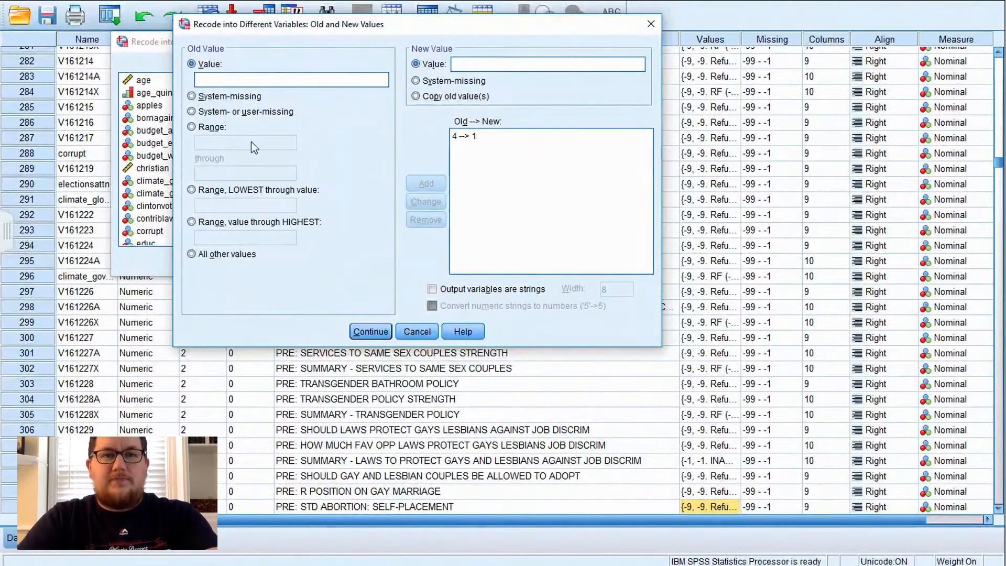
Add a recode rule that turns system- or user-missing values into system-missing
{"action": "left_click", "coordinate": [265, 111]}
{"action": "left_click", "coordinate": [453, 81]}
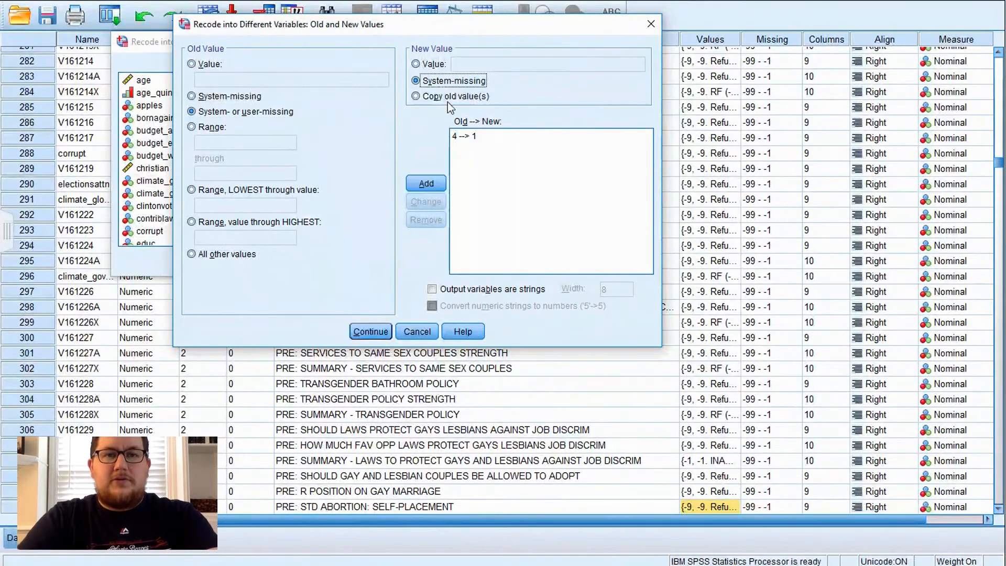
{"action": "left_click", "coordinate": [419, 183]}
Add a rule recoding all other values to 0 and run the recode into abortiondummy
{"action": "left_click", "coordinate": [234, 254]}
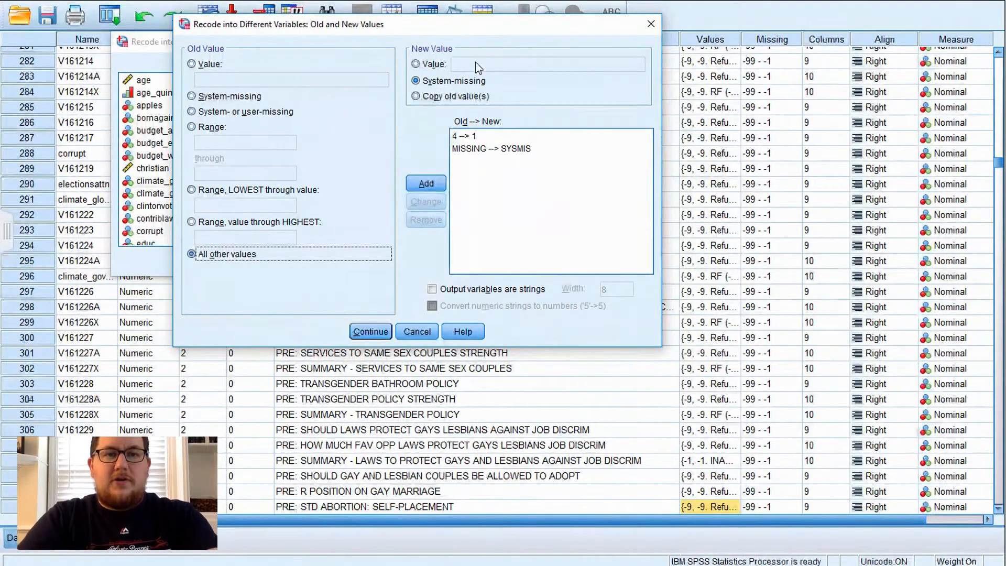
{"action": "left_click", "coordinate": [415, 63]}
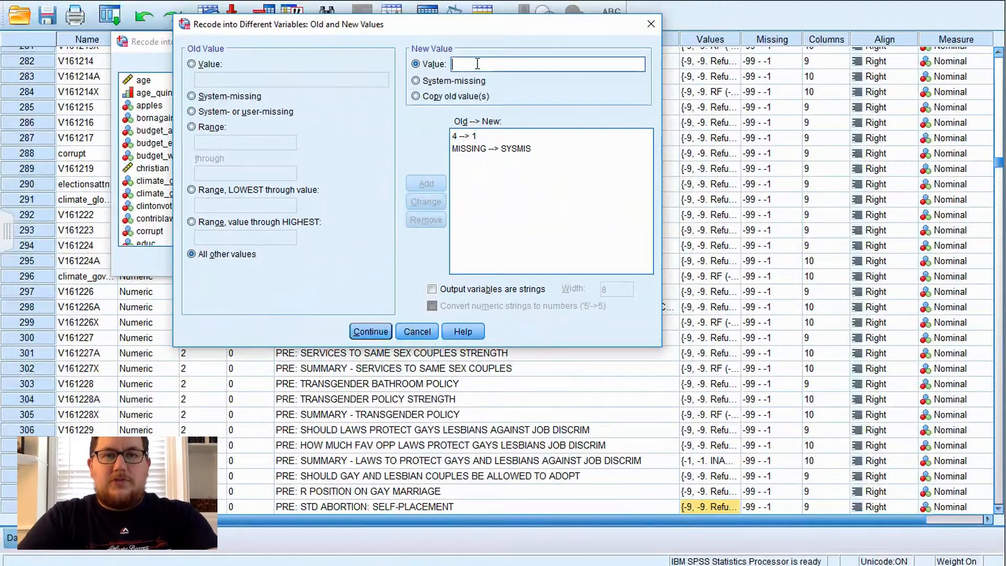
{"action": "type", "text": "0"}
{"action": "left_click", "coordinate": [421, 178]}
{"action": "left_click", "coordinate": [366, 330]}
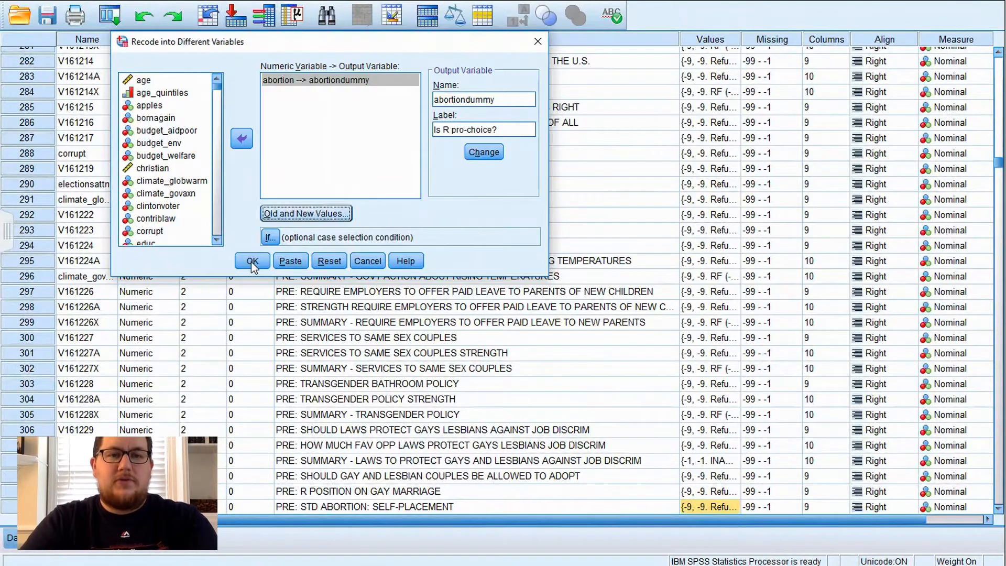
{"action": "left_click", "coordinate": [254, 264]}
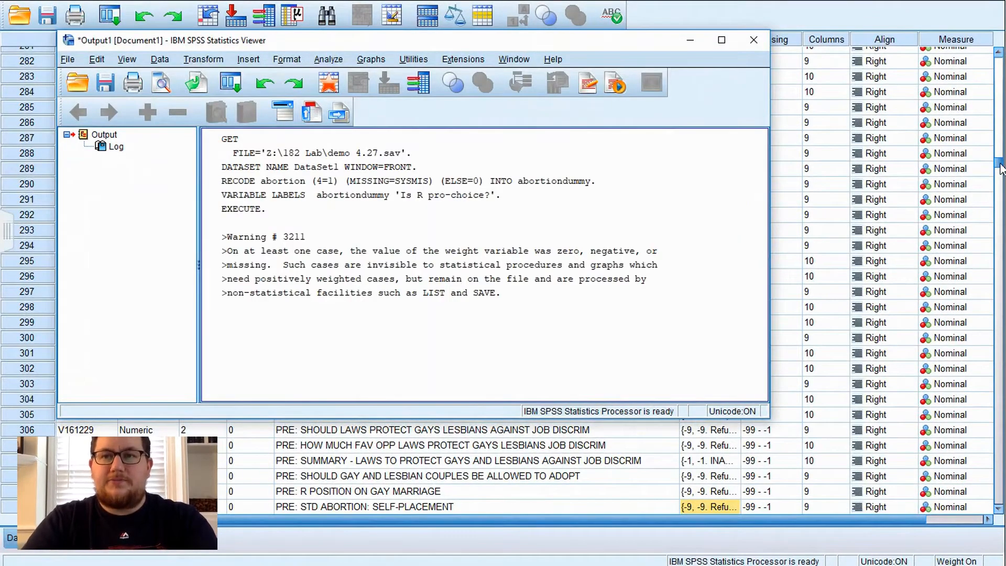
Find the new abortiondummy variable at the end of the variable list and set its decimals to 0
{"action": "left_click", "coordinate": [998, 168]}
{"action": "left_click_drag", "start_coordinate": [998, 169], "coordinate": [1004, 551]}
{"action": "scroll", "coordinate": [420, 124], "scroll_direction": "up", "scroll_amount": 4}
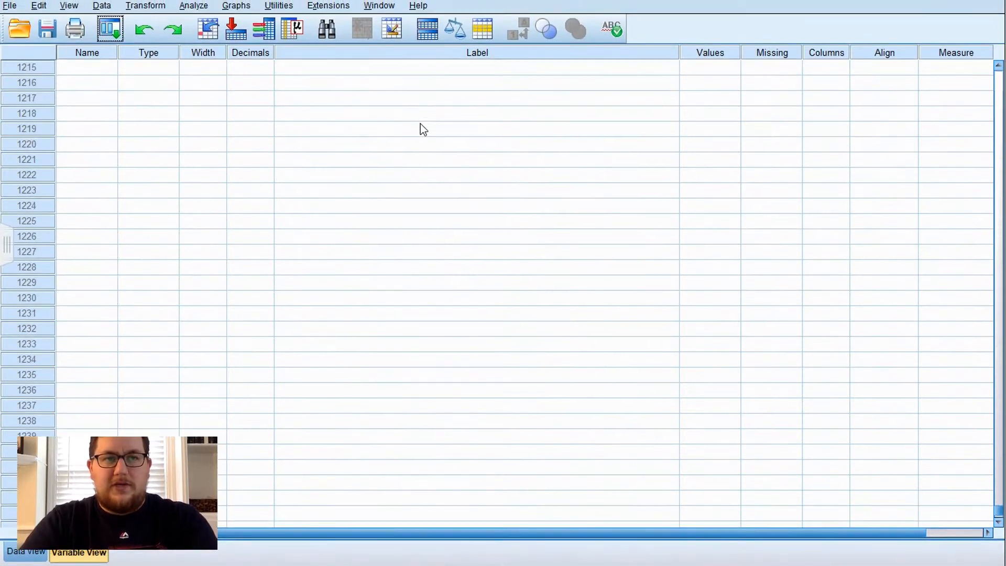
{"action": "left_click", "coordinate": [270, 72]}
{"action": "left_click", "coordinate": [269, 72]}
{"action": "left_click", "coordinate": [270, 72]}
Add a value label for abortiondummy that gives 0 the text "0. Does not believe abortion should always be choice"
{"action": "left_click", "coordinate": [729, 70]}
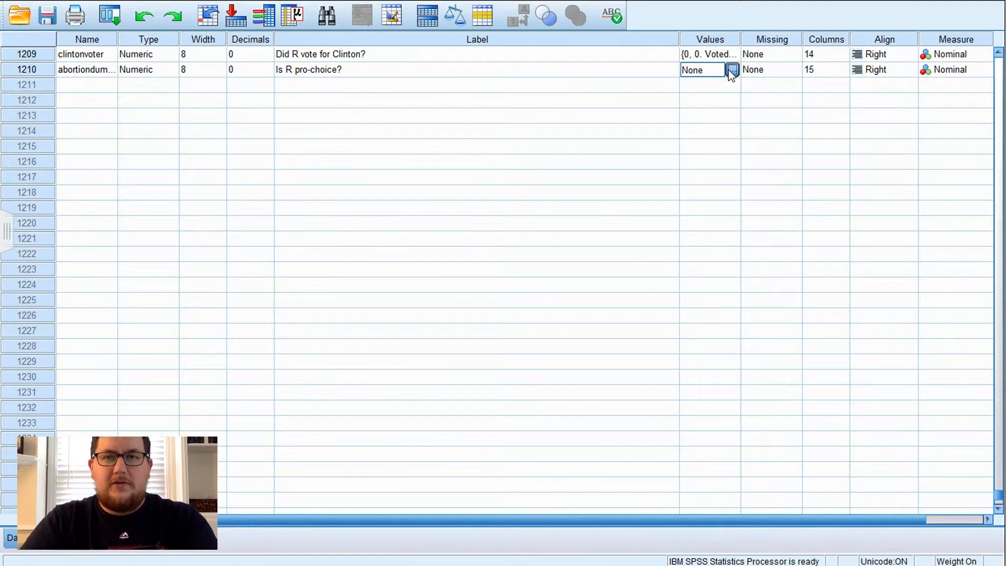
{"action": "left_click", "coordinate": [728, 70]}
{"action": "type", "text": "0"}
{"action": "key", "text": "Tab"}
{"action": "type", "text": "0"}
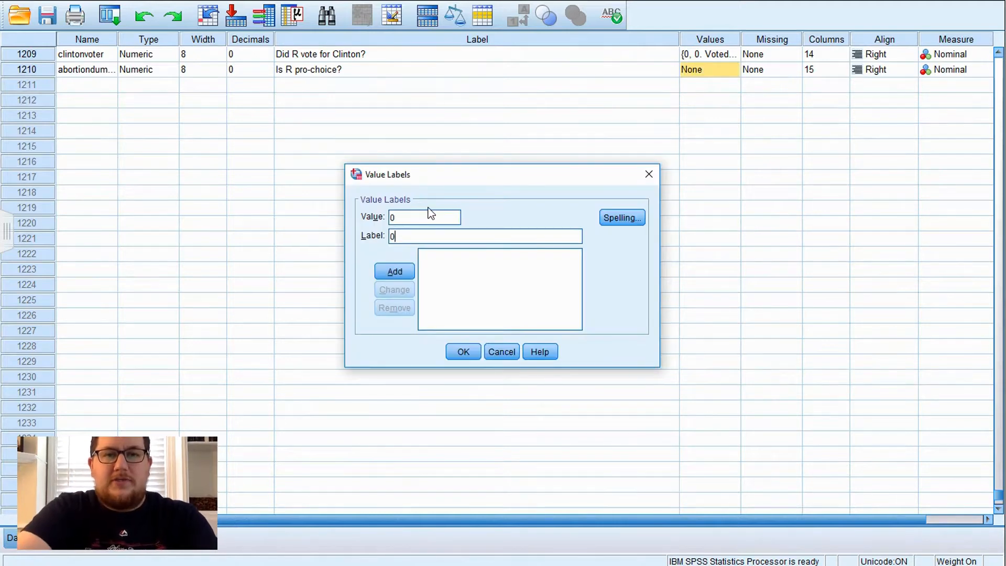
{"action": "type", "text": ". FavorsDoe"}
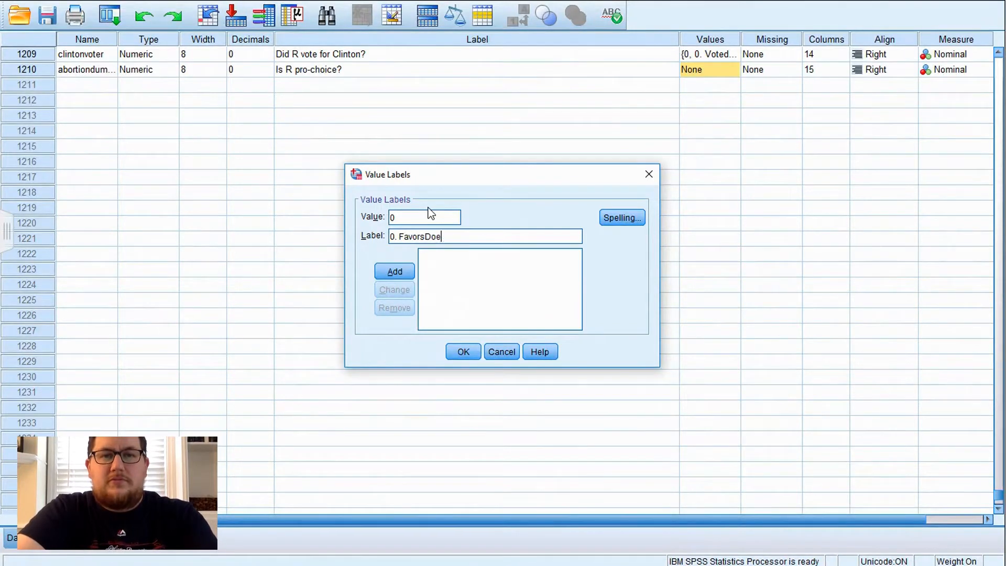
{"action": "key", "text": "BackSpace"}
{"action": "key", "text": "BackSpace"}
{"action": "key", "text": "BackSpace"}
{"action": "key", "text": "BackSpace"}
{"action": "key", "text": "BackSpace"}
{"action": "key", "text": "BackSpace"}
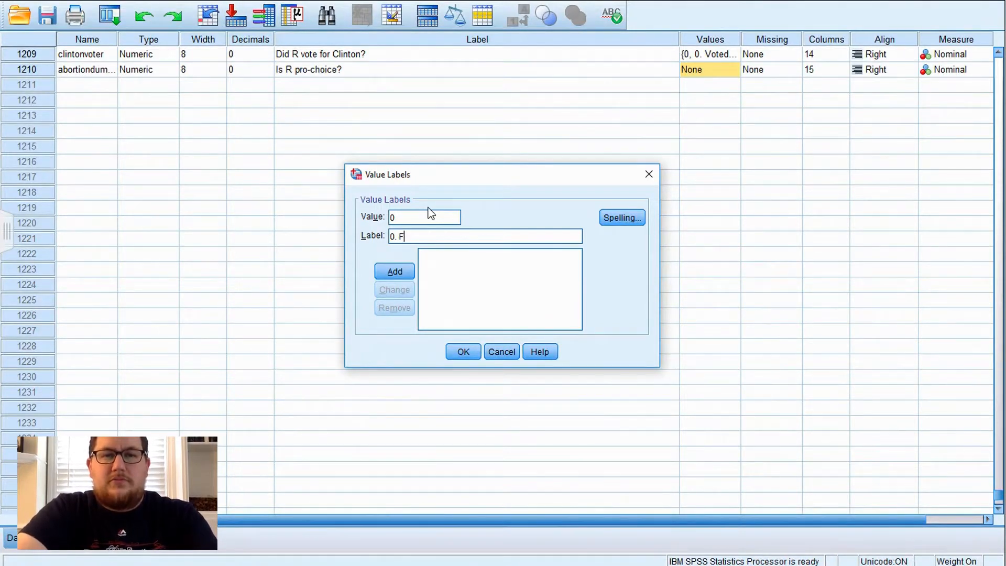
{"action": "type", "text": "Does no"}
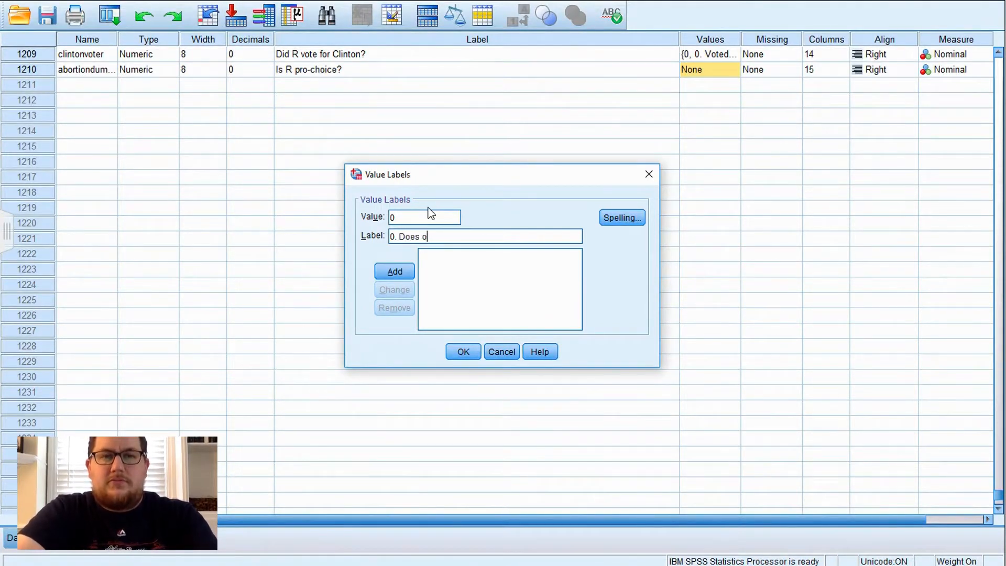
{"action": "type", "text": "t believe abortion should be "}
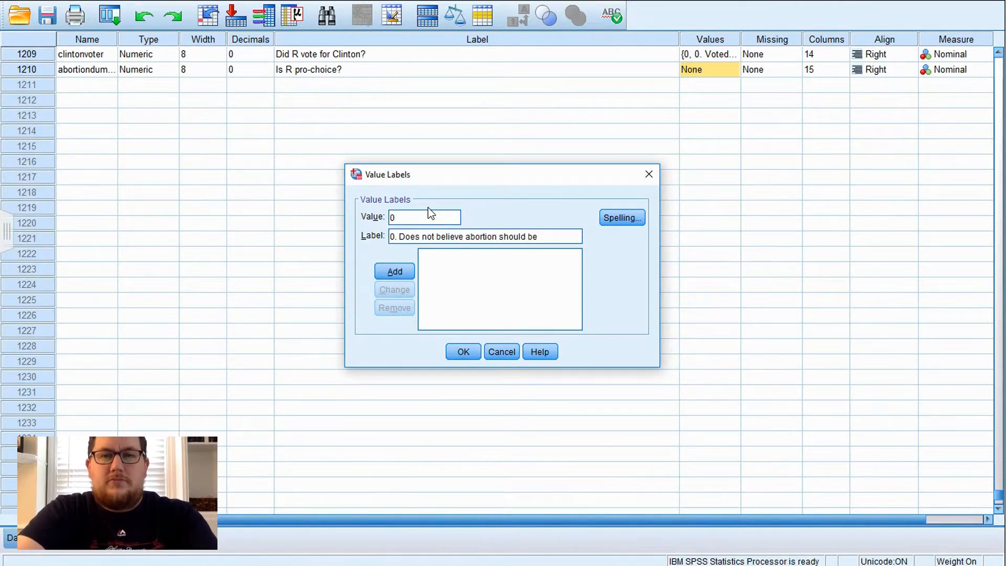
{"action": "type", "text": "choice"}
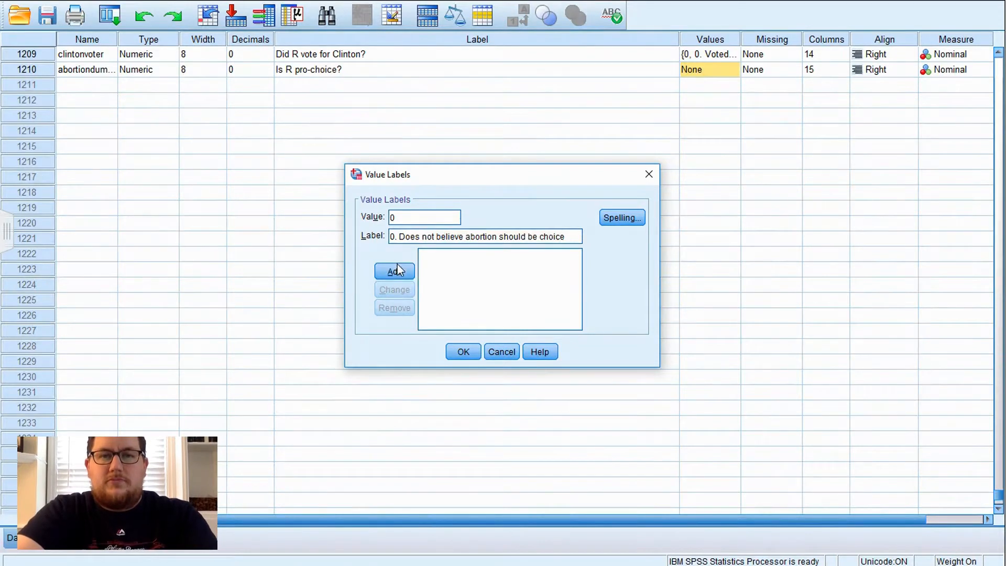
{"action": "left_click", "coordinate": [529, 235]}
{"action": "type", "text": "always"}
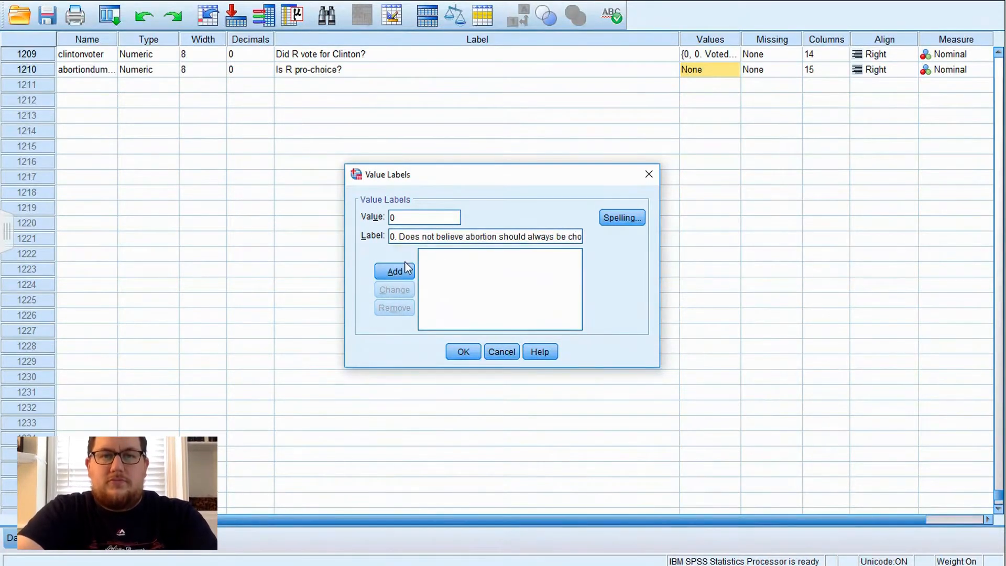
{"action": "left_click", "coordinate": [405, 267]}
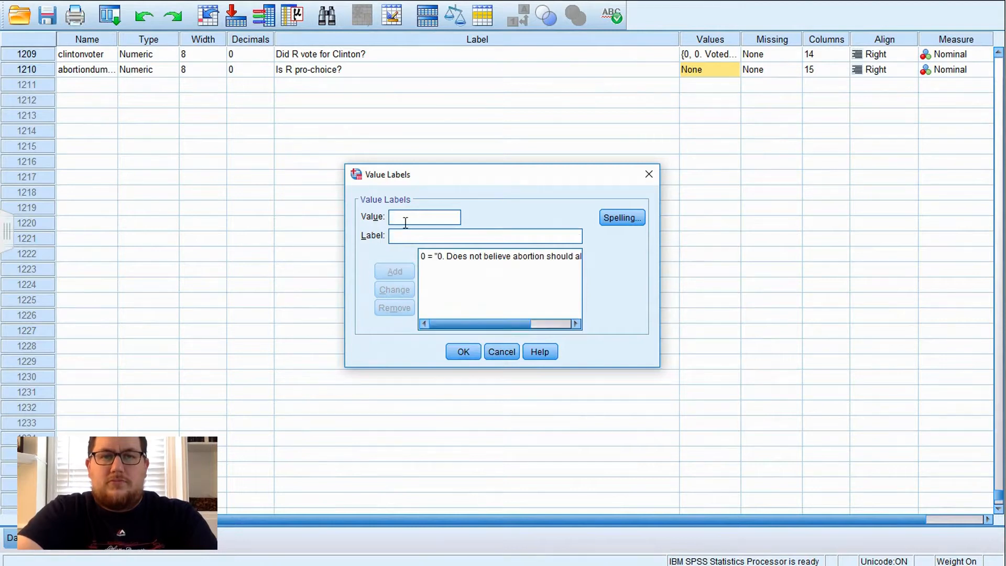
Label value 1 as "1. Believes abortion is a personal choice" and apply the value labels
{"action": "type", "text": "1. Belie"}
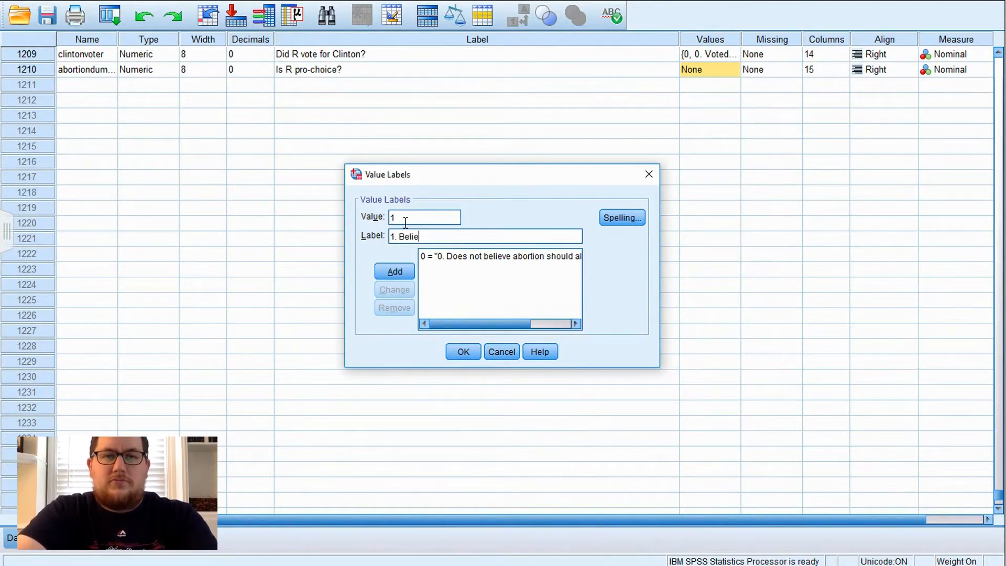
{"action": "type", "text": "ves abortion is a personal choice"}
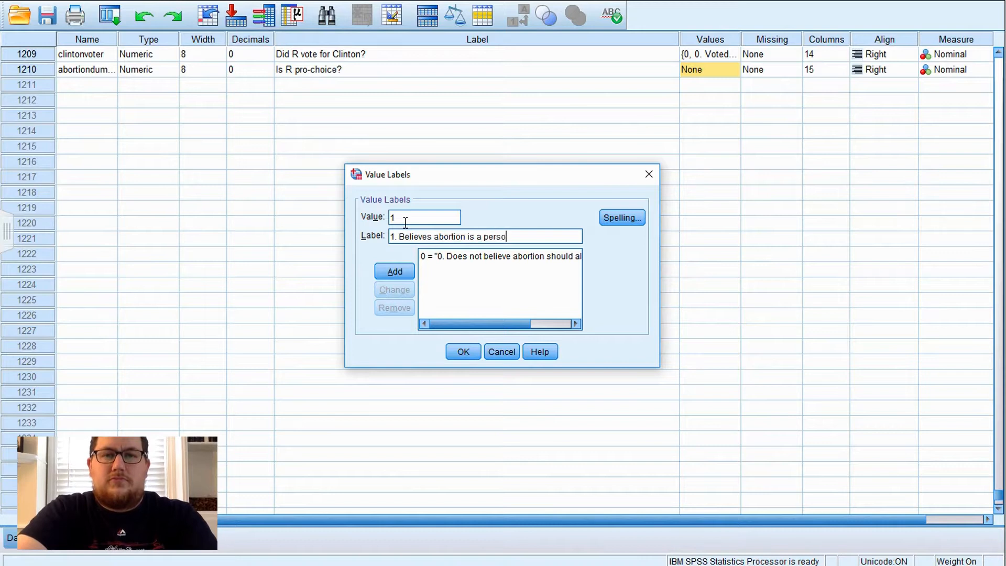
{"action": "left_click", "coordinate": [461, 353]}
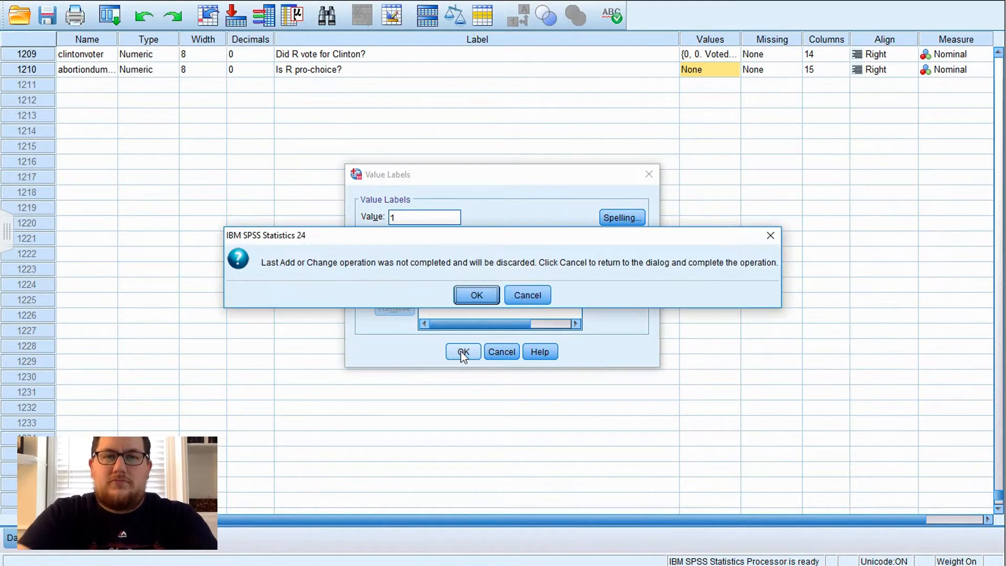
{"action": "left_click", "coordinate": [524, 295]}
{"action": "left_click", "coordinate": [394, 271]}
{"action": "left_click", "coordinate": [454, 358]}
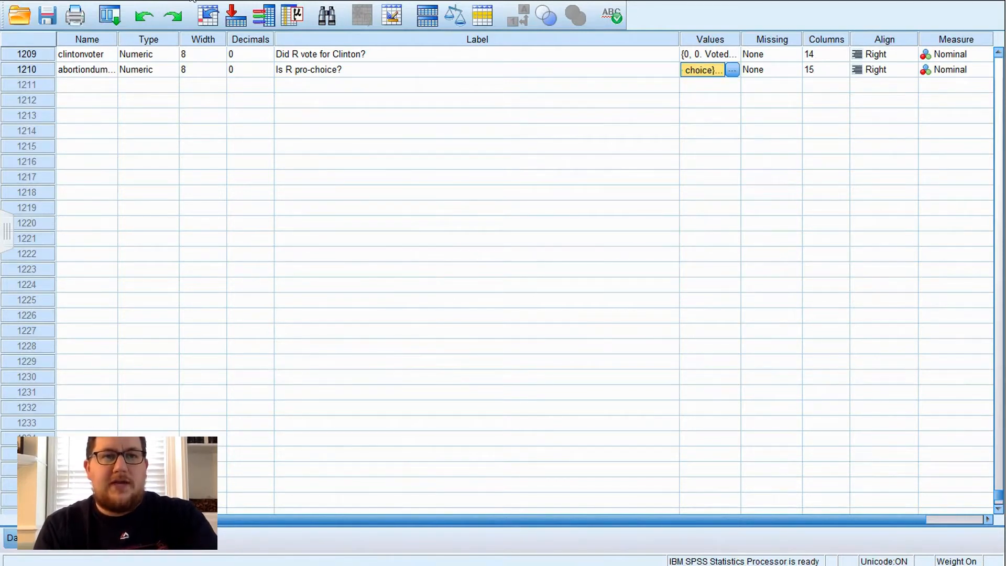
Run a crosstab with abortion in the rows and abortiondummy in the columns, and check the recode in the output
{"action": "left_click", "coordinate": [192, 1]}
{"action": "mouse_move", "coordinate": [338, 42]}
{"action": "mouse_move", "coordinate": [325, 26]}
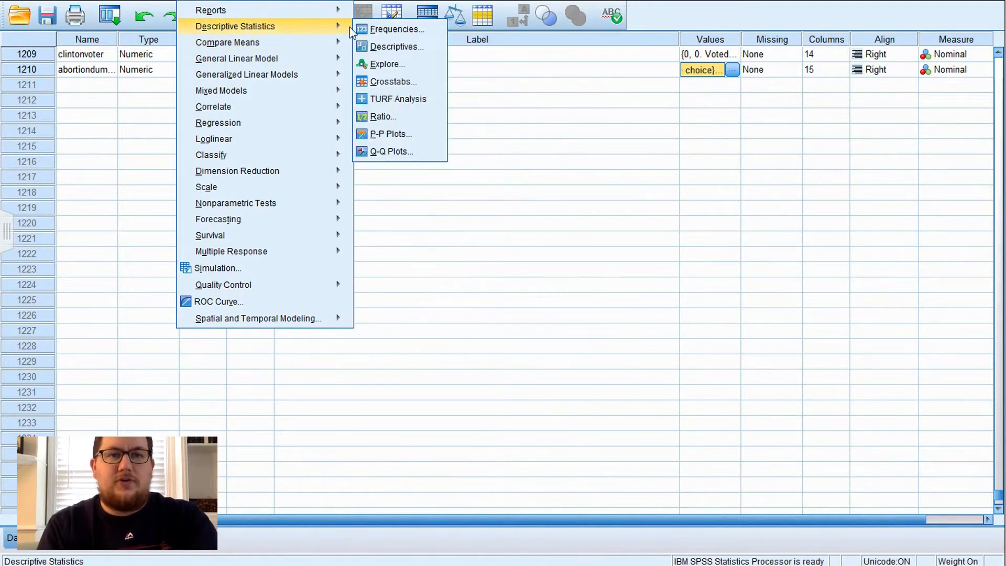
{"action": "left_click", "coordinate": [370, 81]}
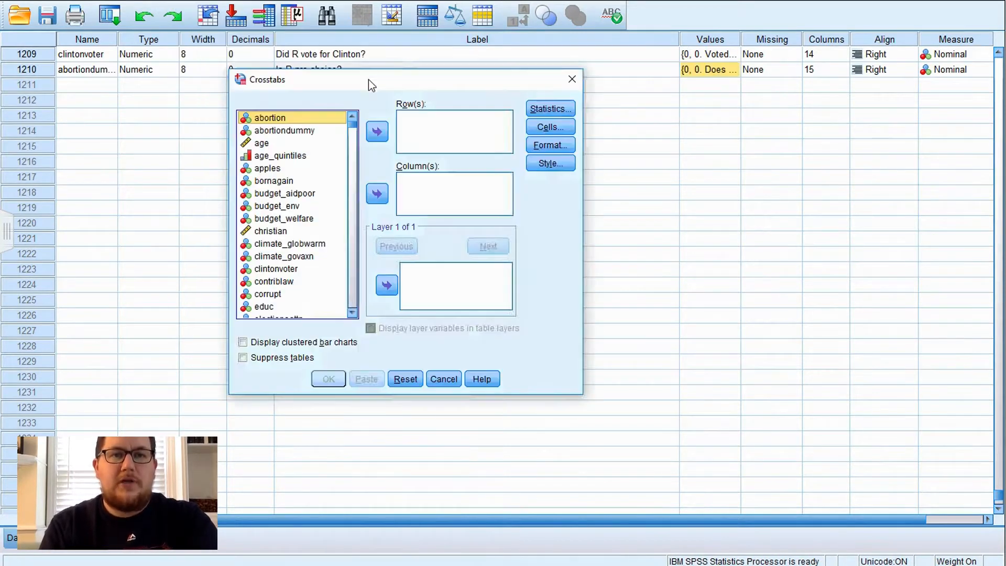
{"action": "left_click", "coordinate": [301, 131]}
{"action": "left_click", "coordinate": [375, 194]}
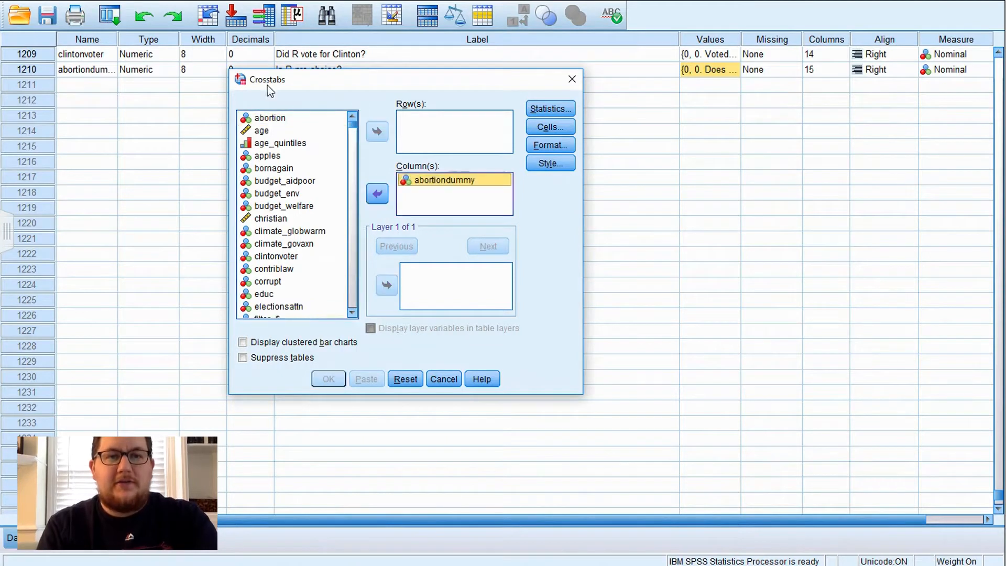
{"action": "left_click", "coordinate": [270, 120]}
{"action": "left_click", "coordinate": [376, 131]}
{"action": "left_click", "coordinate": [322, 377]}
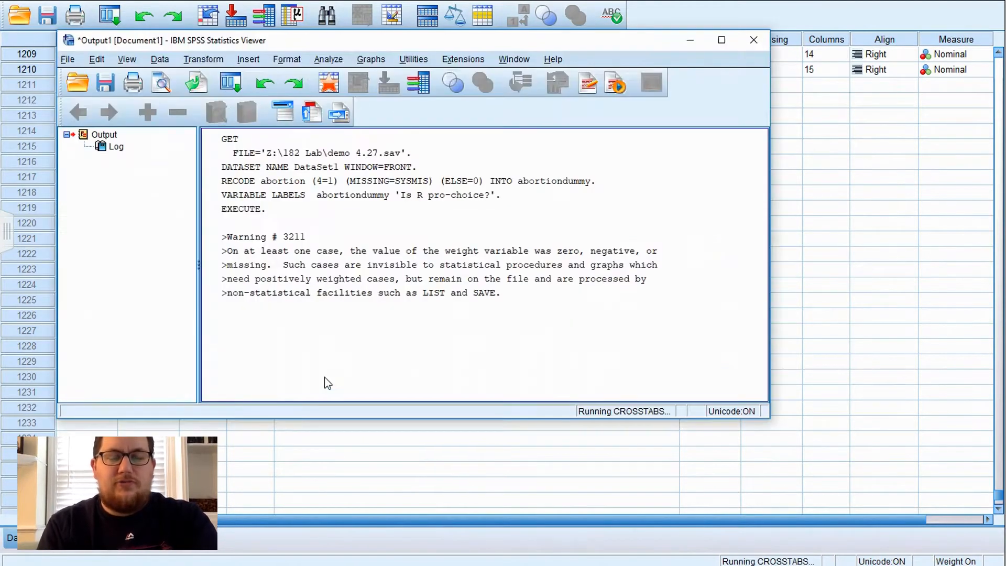
{"action": "scroll", "coordinate": [505, 373], "scroll_direction": "down", "scroll_amount": 3}
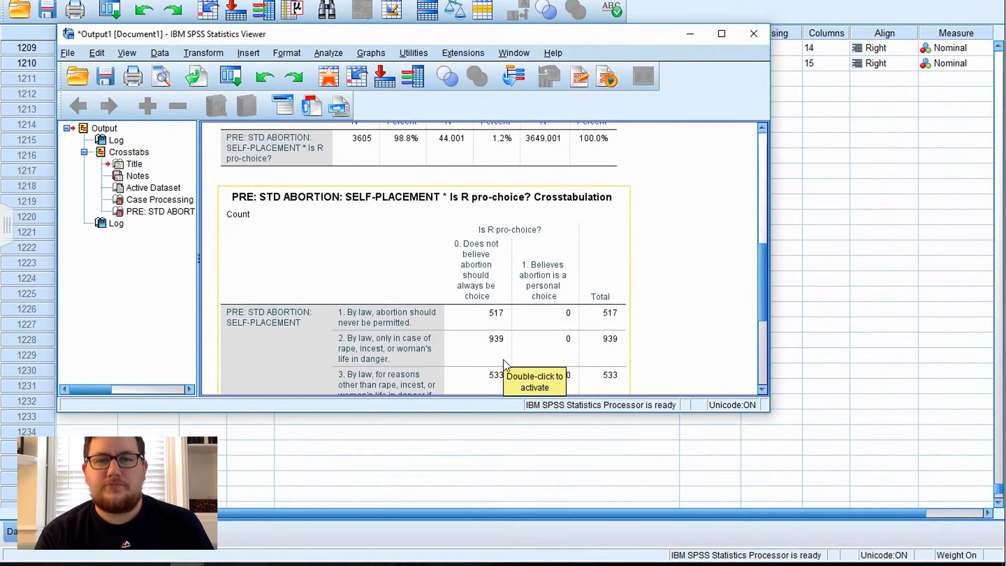
{"action": "scroll", "coordinate": [504, 361], "scroll_direction": "down", "scroll_amount": 5}
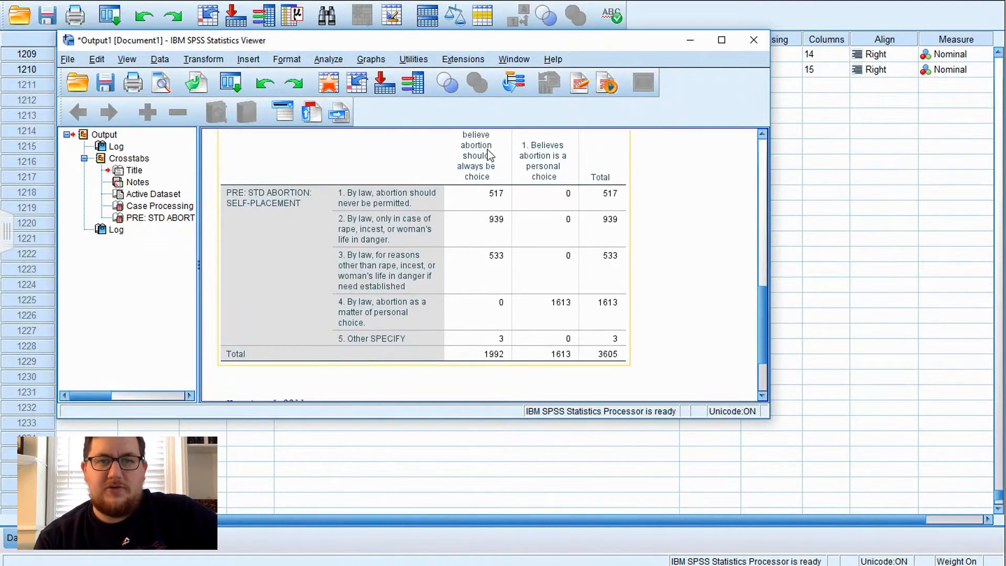
{"action": "scroll", "coordinate": [487, 177], "scroll_direction": "up", "scroll_amount": 2}
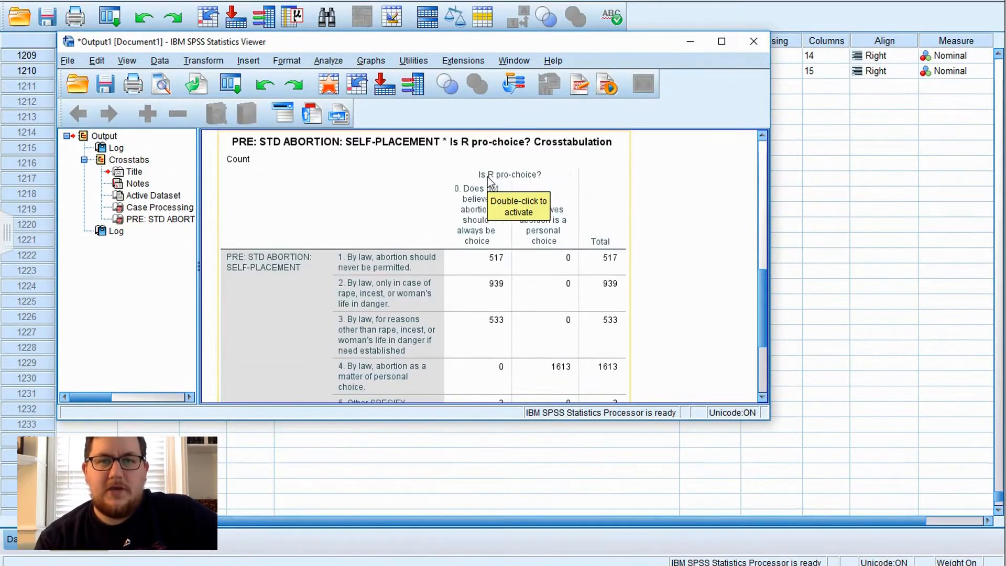
{"action": "scroll", "coordinate": [488, 177], "scroll_direction": "down", "scroll_amount": 3}
{"action": "scroll", "coordinate": [487, 177], "scroll_direction": "down", "scroll_amount": 2}
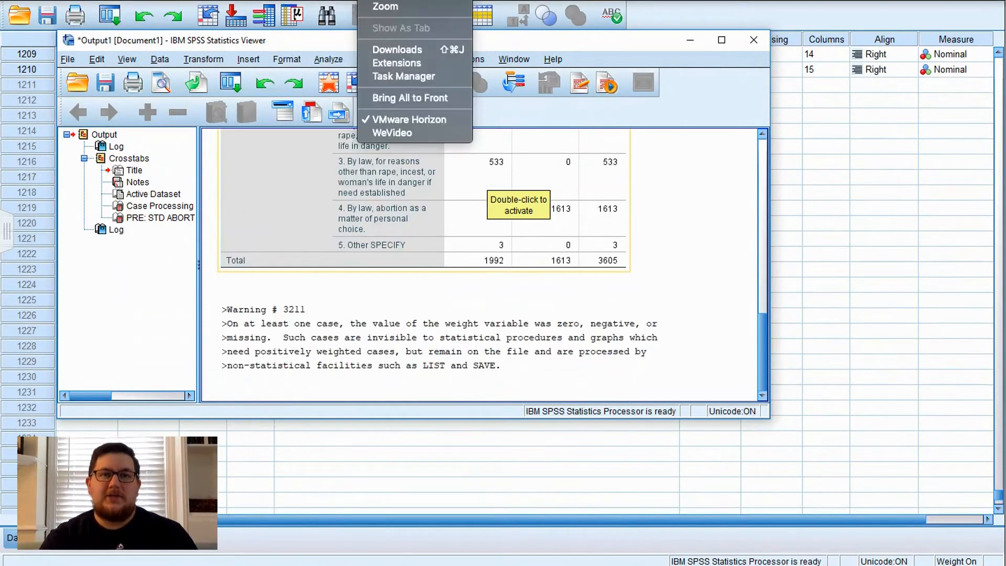
Return to the data and define a simple bar chart for groups of cases with abortiondummy as the category axis
{"action": "left_click", "coordinate": [898, 20]}
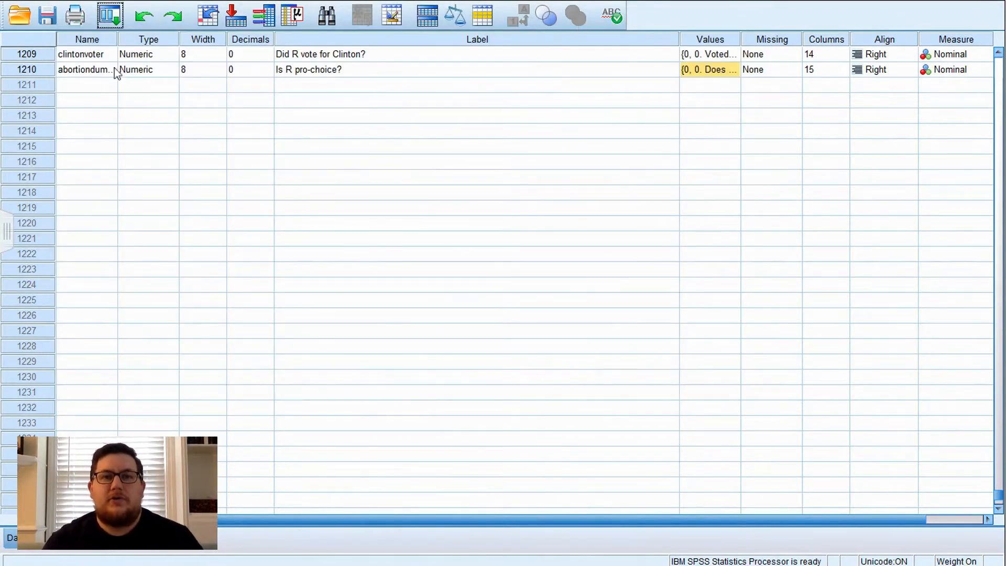
{"action": "left_click", "coordinate": [239, 1]}
{"action": "mouse_move", "coordinate": [263, 99]}
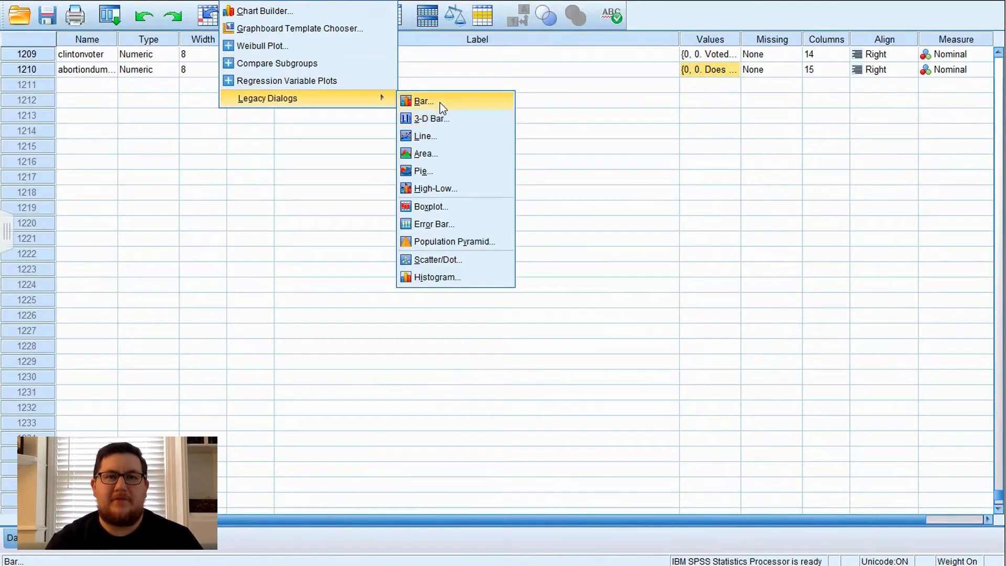
{"action": "left_click", "coordinate": [440, 102]}
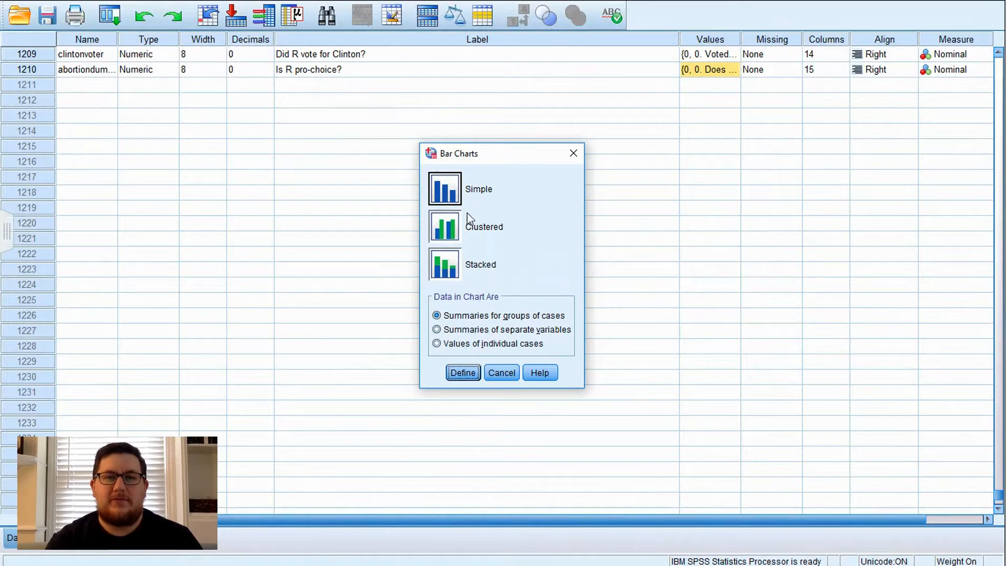
{"action": "left_click", "coordinate": [469, 370]}
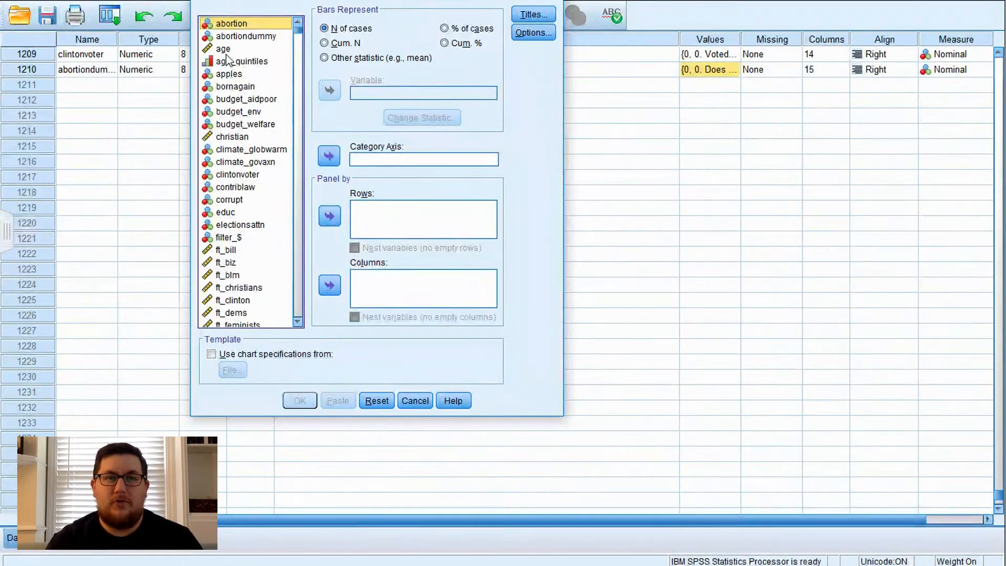
{"action": "left_click", "coordinate": [227, 37]}
{"action": "left_click", "coordinate": [322, 156]}
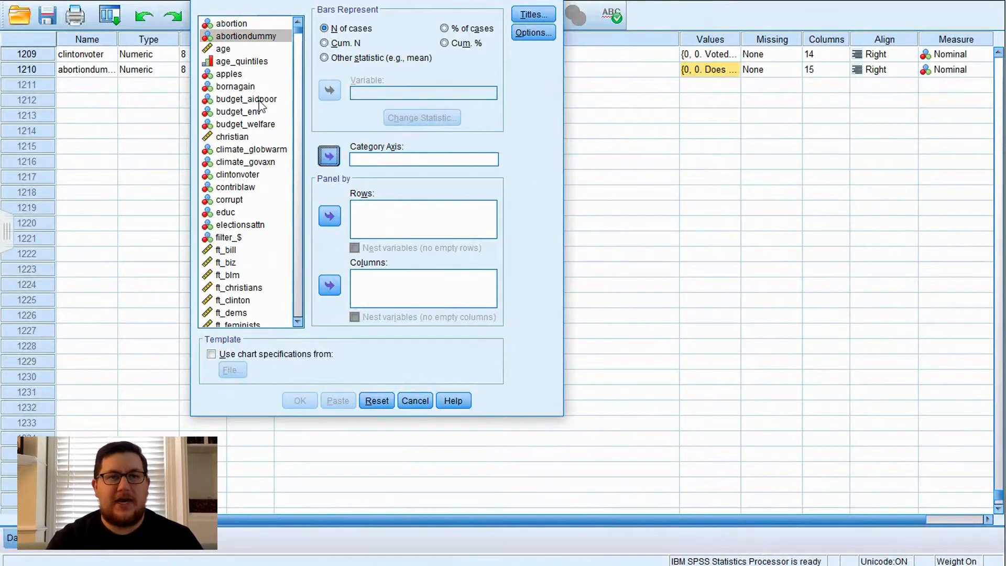
Make the bars represent the mean of ft_roberts, then generate the chart and review it
{"action": "scroll", "coordinate": [243, 263], "scroll_direction": "down", "scroll_amount": 2}
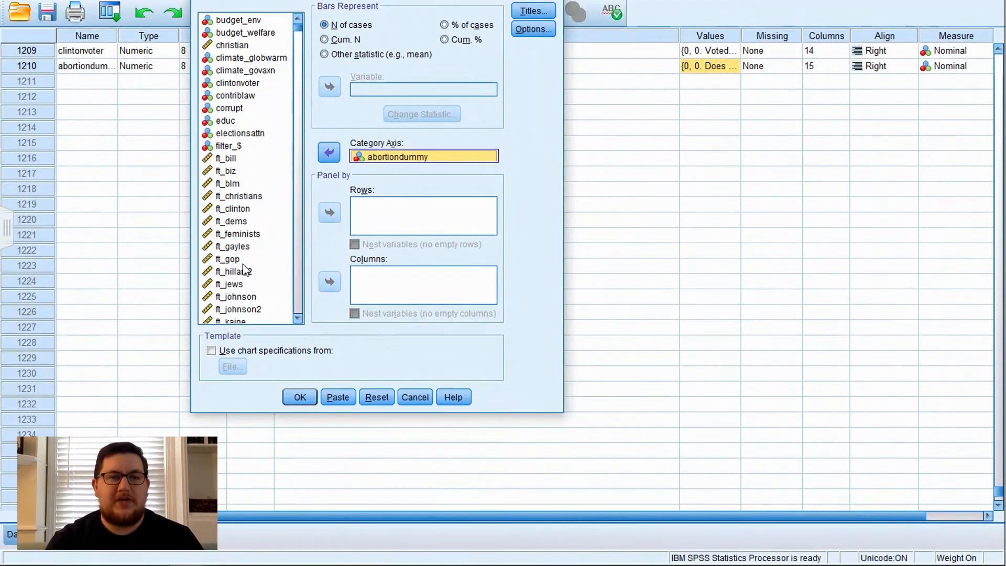
{"action": "scroll", "coordinate": [245, 269], "scroll_direction": "down", "scroll_amount": 1}
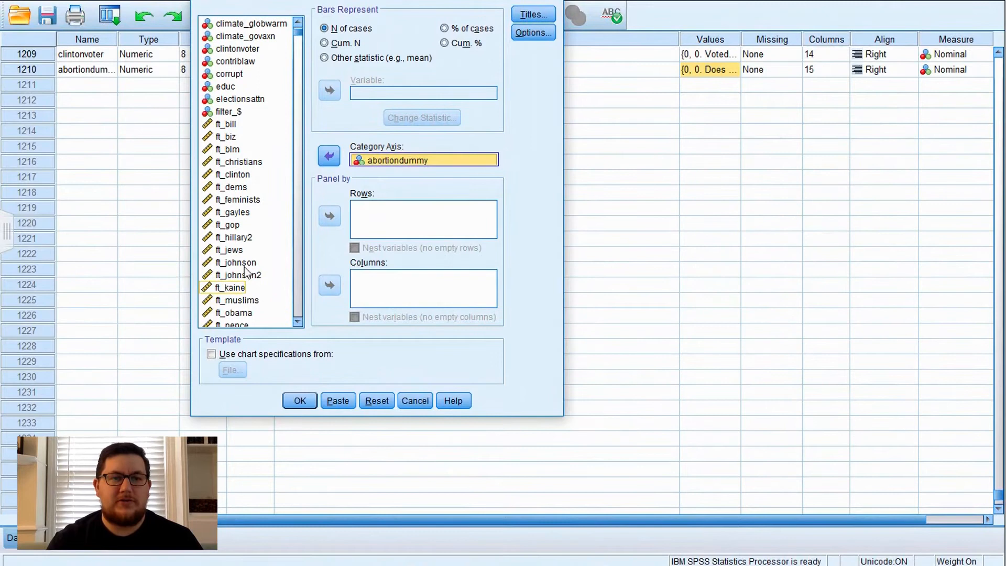
{"action": "scroll", "coordinate": [242, 312], "scroll_direction": "down", "scroll_amount": 2}
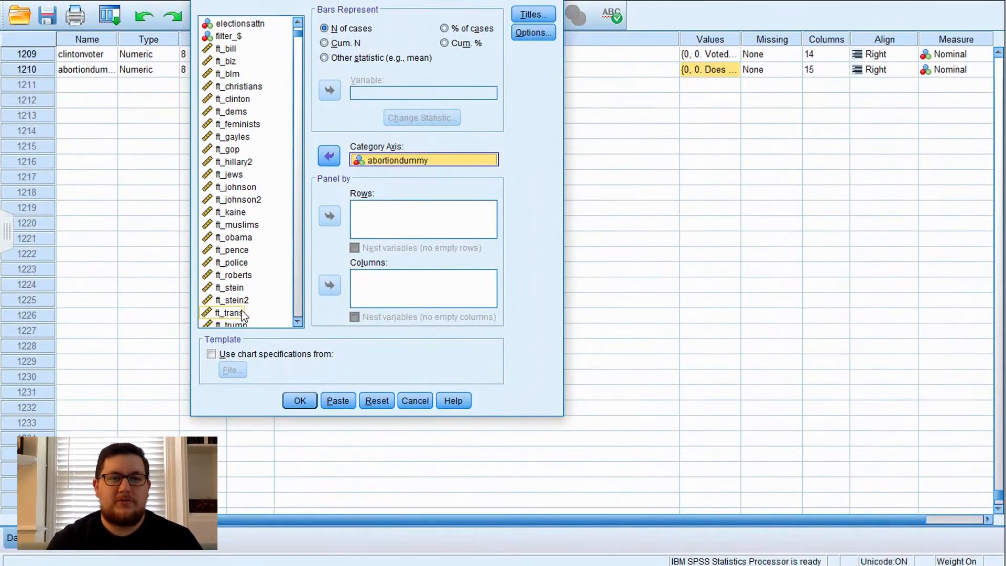
{"action": "left_click", "coordinate": [233, 276]}
{"action": "left_click", "coordinate": [325, 57]}
{"action": "left_click", "coordinate": [329, 90]}
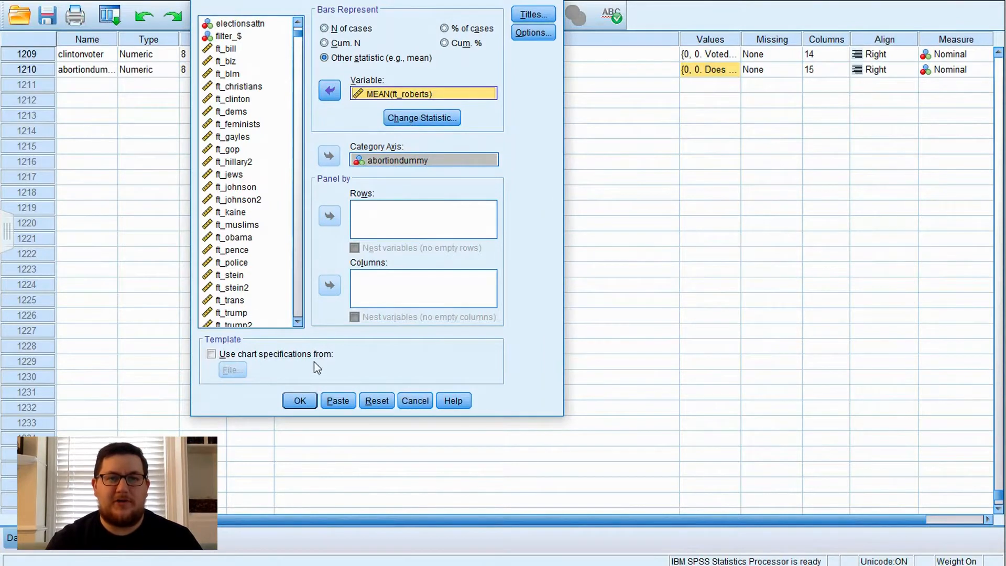
{"action": "left_click", "coordinate": [299, 400]}
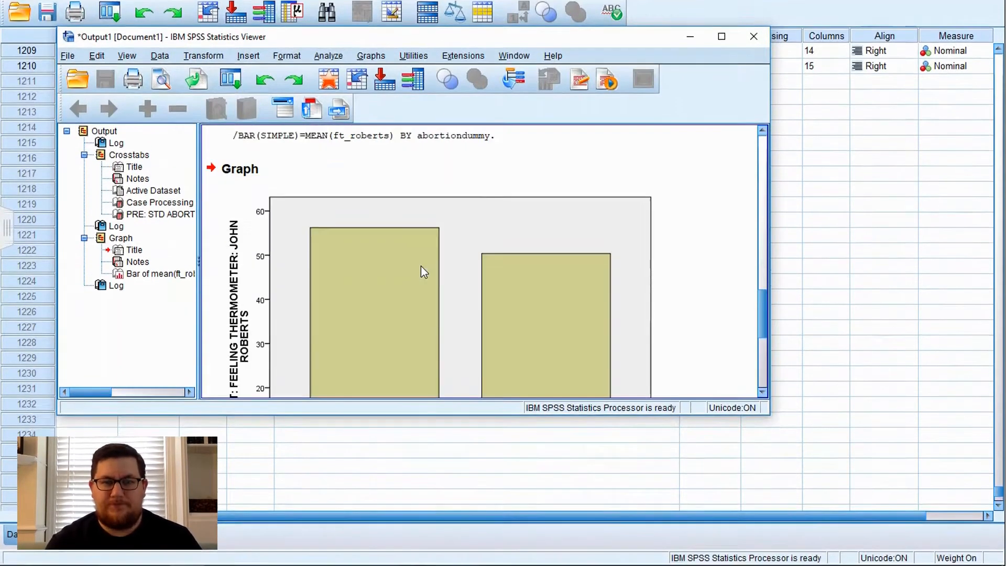
{"action": "scroll", "coordinate": [420, 265], "scroll_direction": "down", "scroll_amount": 5}
{"action": "scroll", "coordinate": [420, 266], "scroll_direction": "up", "scroll_amount": 9}
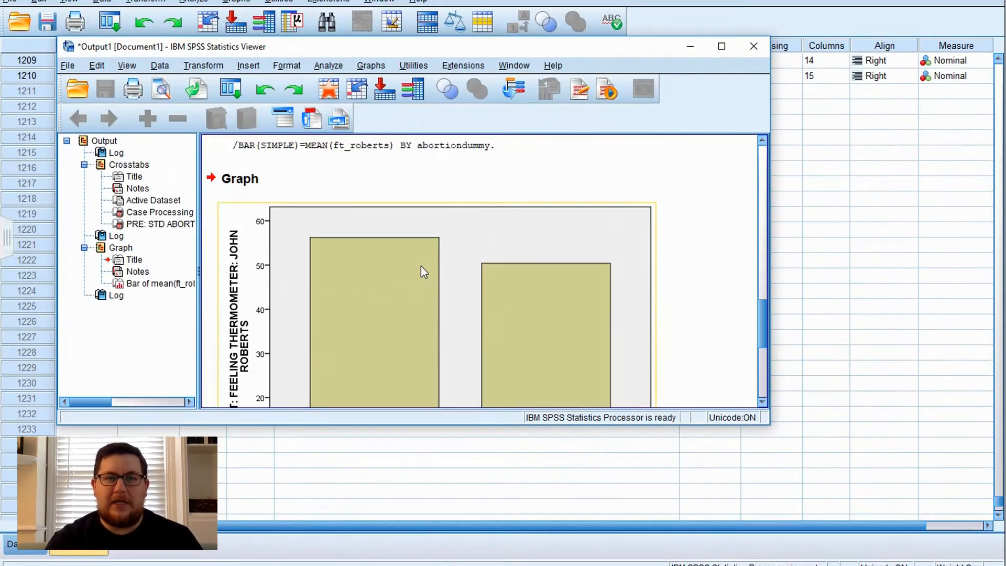
{"action": "scroll", "coordinate": [420, 266], "scroll_direction": "down", "scroll_amount": 7}
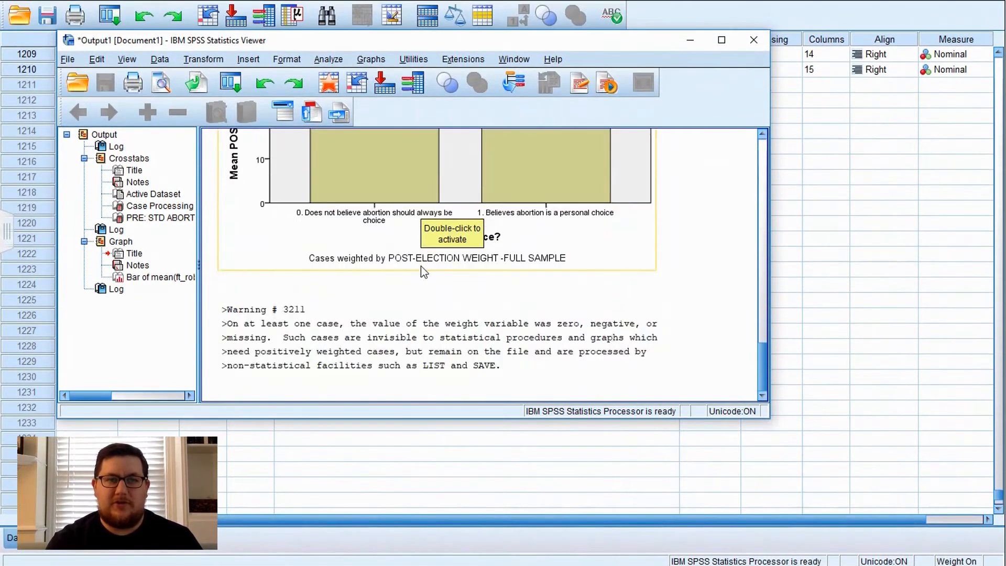
{"action": "scroll", "coordinate": [420, 265], "scroll_direction": "up", "scroll_amount": 5}
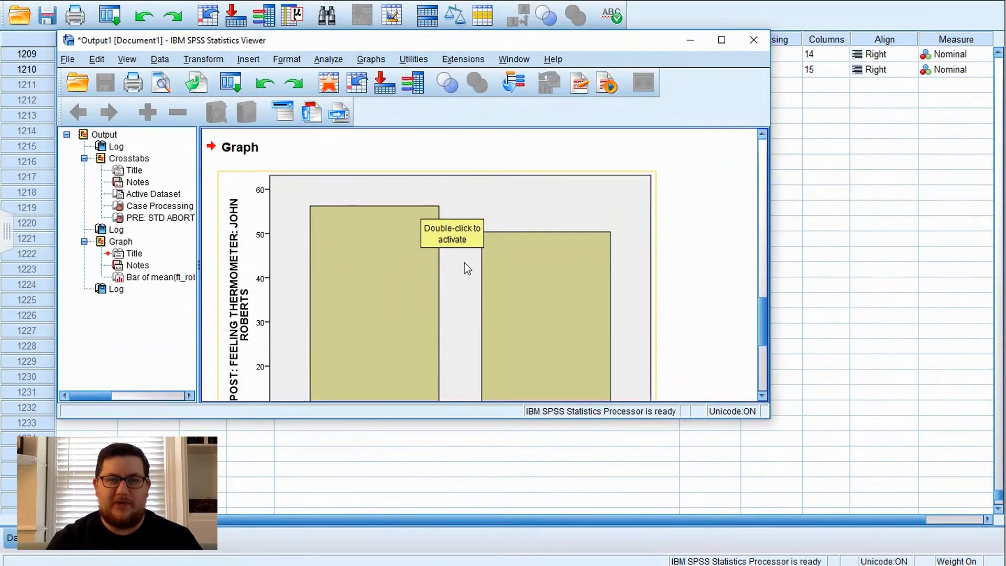
Open the bar chart for editing and delete the footnote about cases weighted by the post-election weight
{"action": "double_click", "coordinate": [464, 263]}
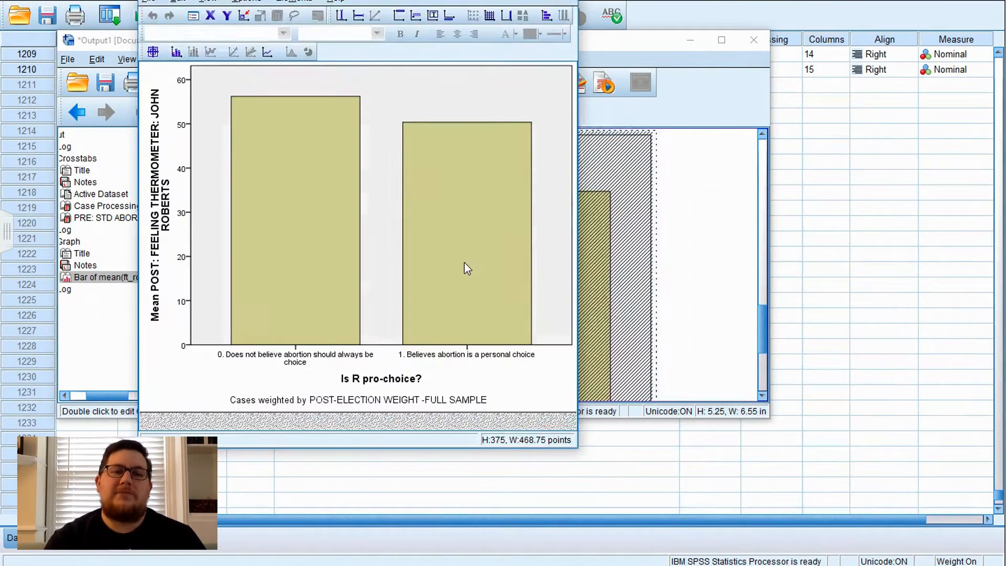
{"action": "left_click", "coordinate": [338, 401]}
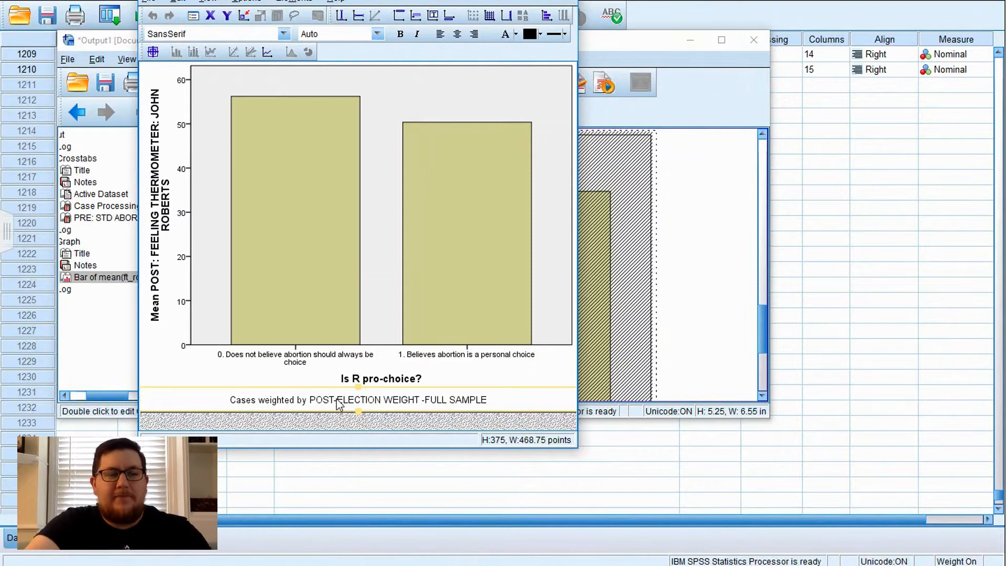
{"action": "key", "text": "Delete"}
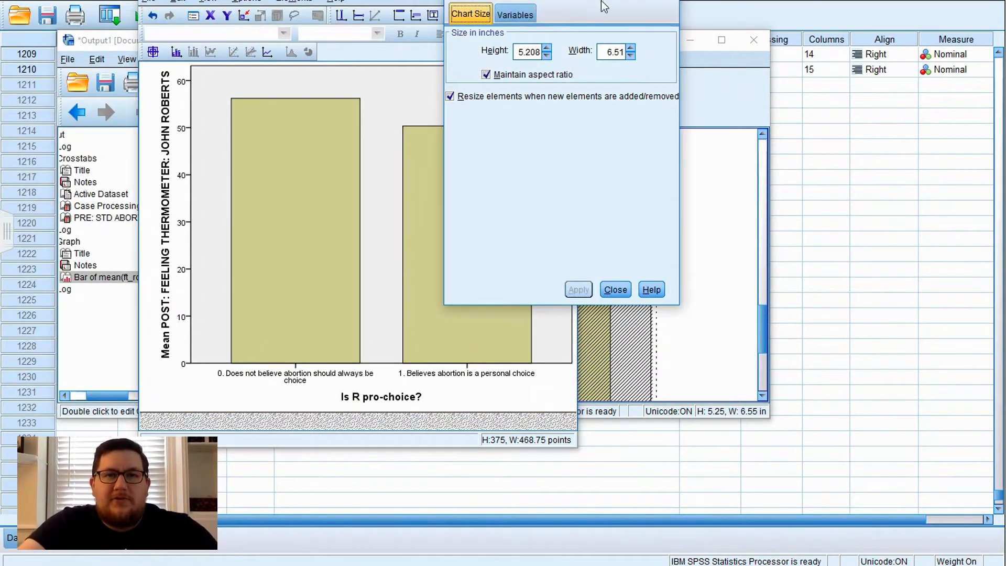
Make the fill of the chart's plot background transparent and apply it
{"action": "left_click", "coordinate": [385, 183]}
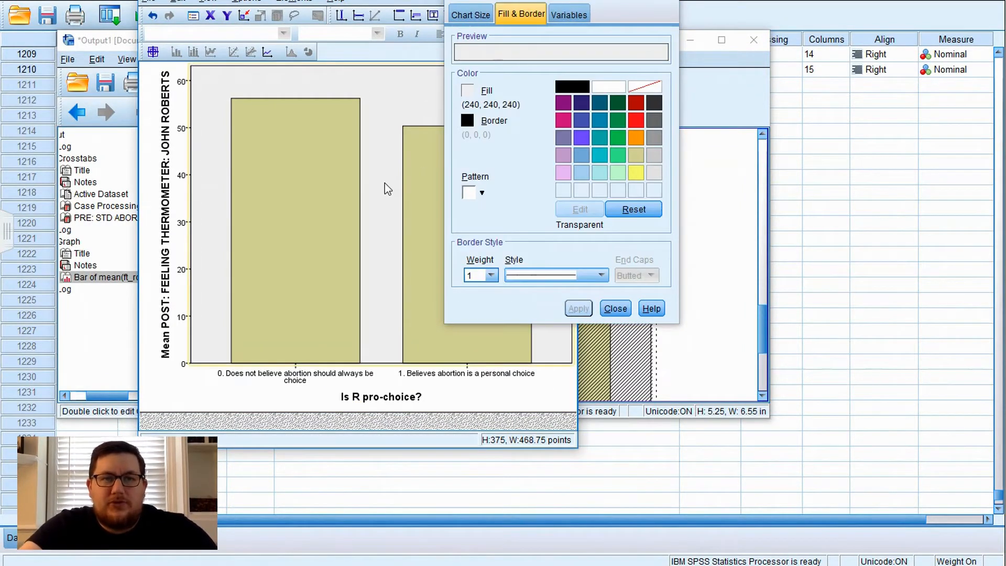
{"action": "left_click", "coordinate": [467, 90]}
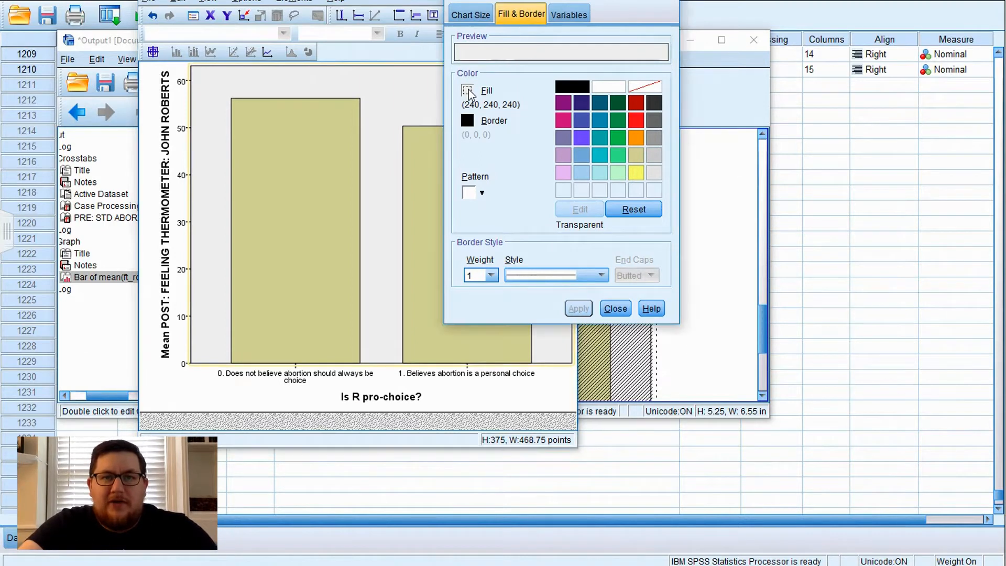
{"action": "left_click", "coordinate": [643, 87]}
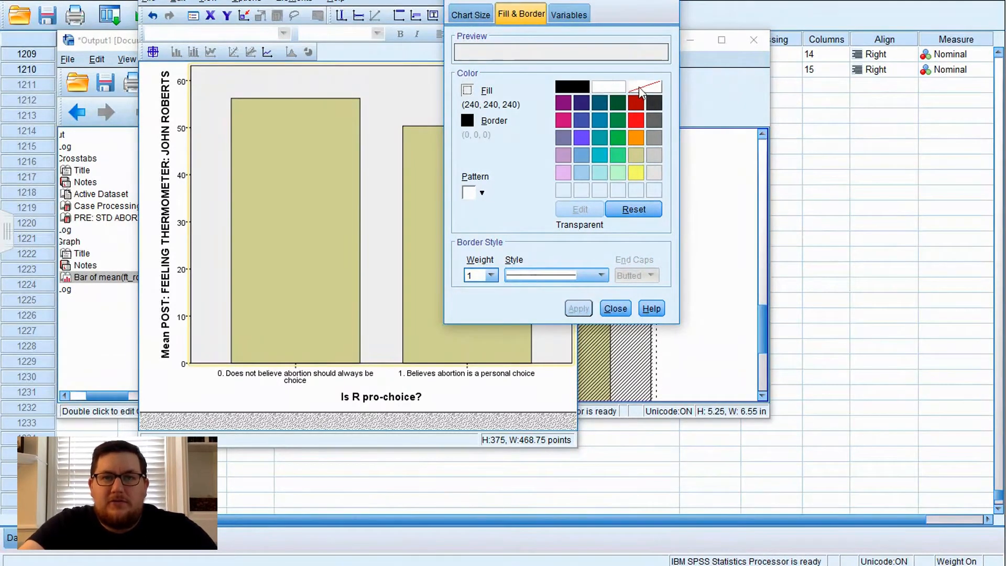
{"action": "left_click", "coordinate": [575, 308]}
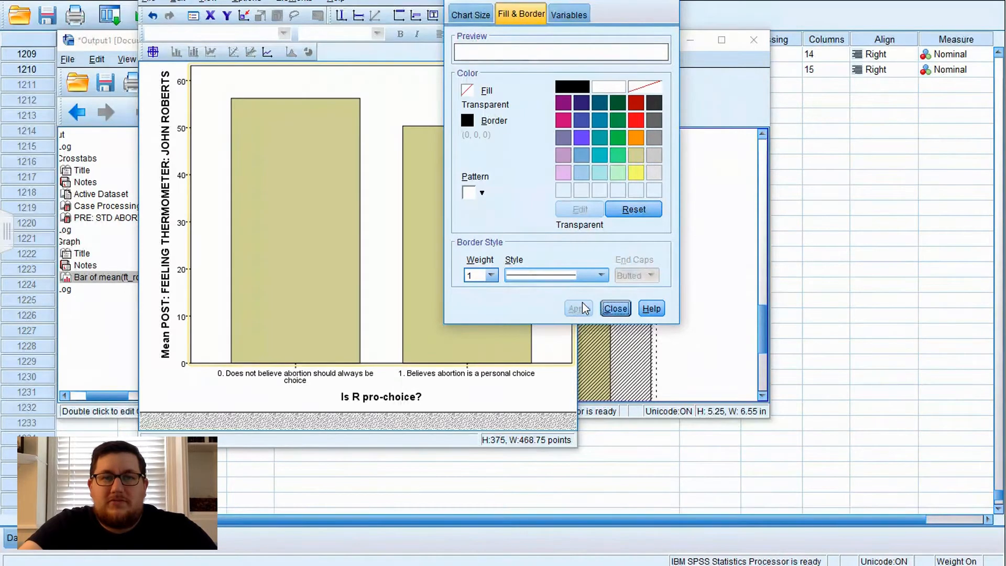
Fill both bars with medium grey (153, 153, 153) and apply the color
{"action": "left_click", "coordinate": [259, 228]}
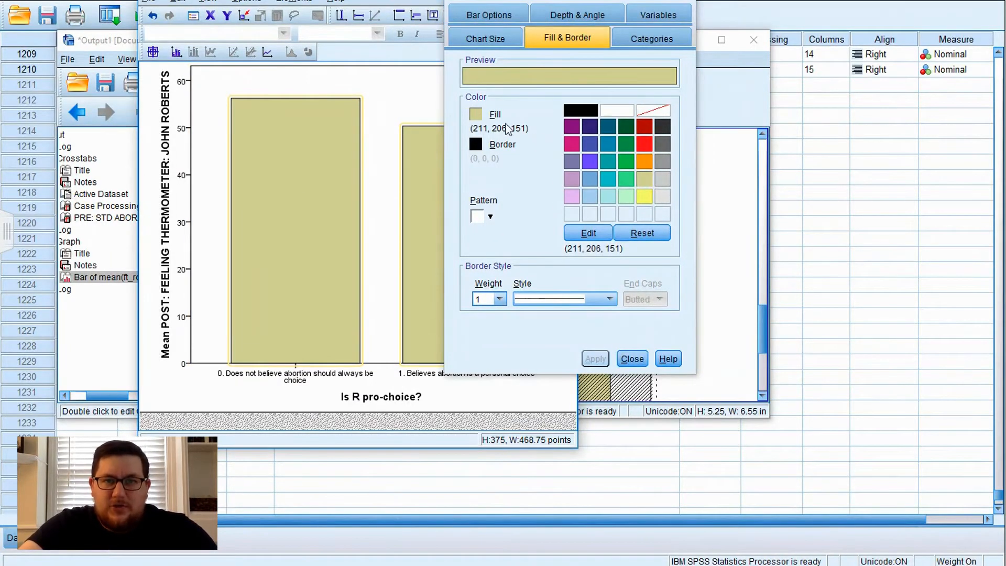
{"action": "left_click", "coordinate": [662, 163]}
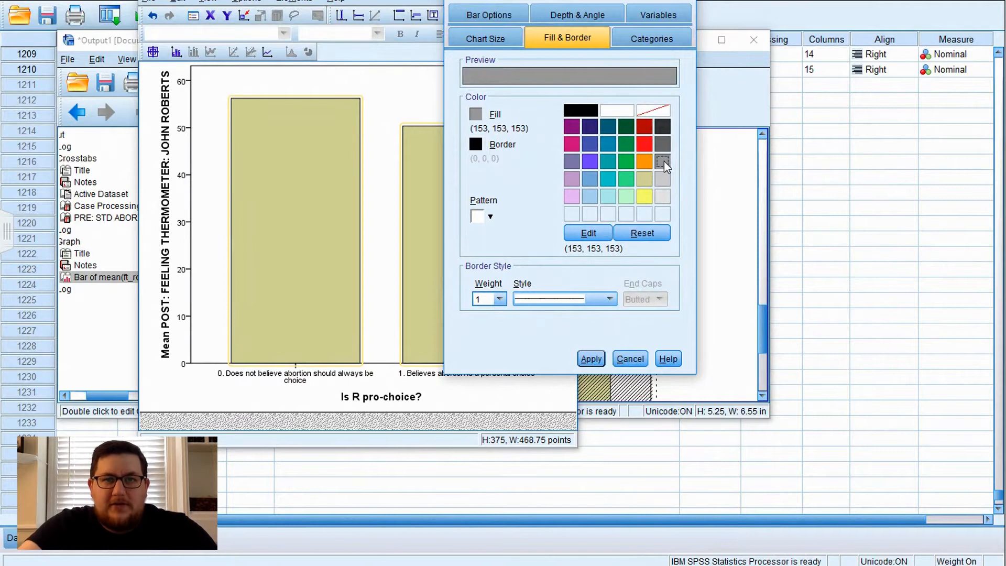
{"action": "left_click", "coordinate": [372, 131]}
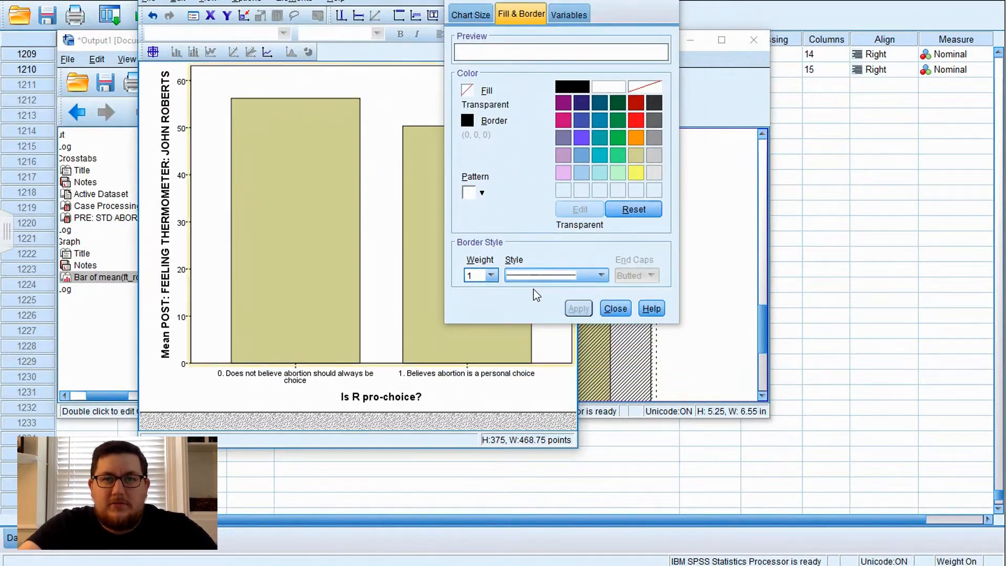
{"action": "left_click", "coordinate": [284, 229]}
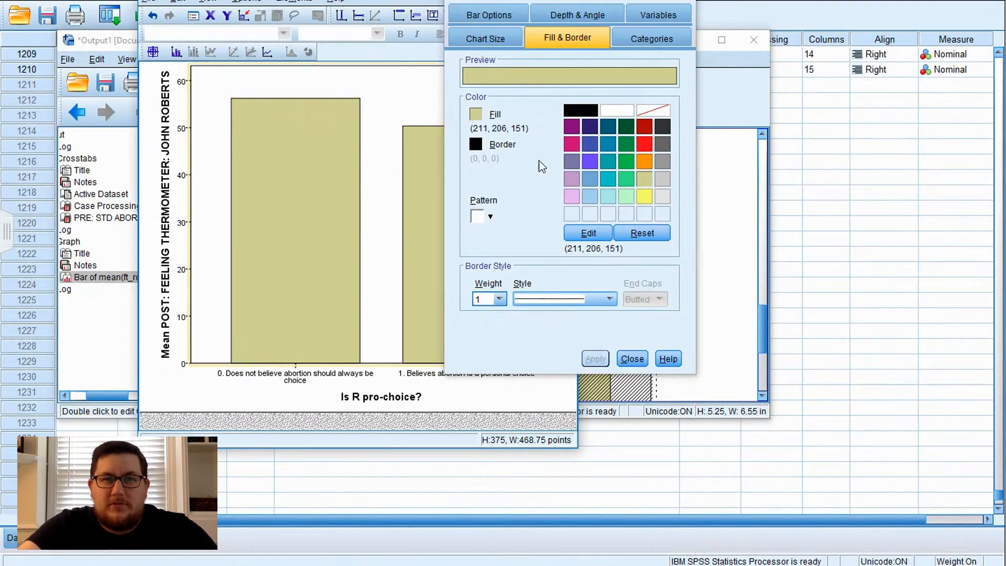
{"action": "left_click", "coordinate": [663, 161]}
{"action": "left_click", "coordinate": [593, 359]}
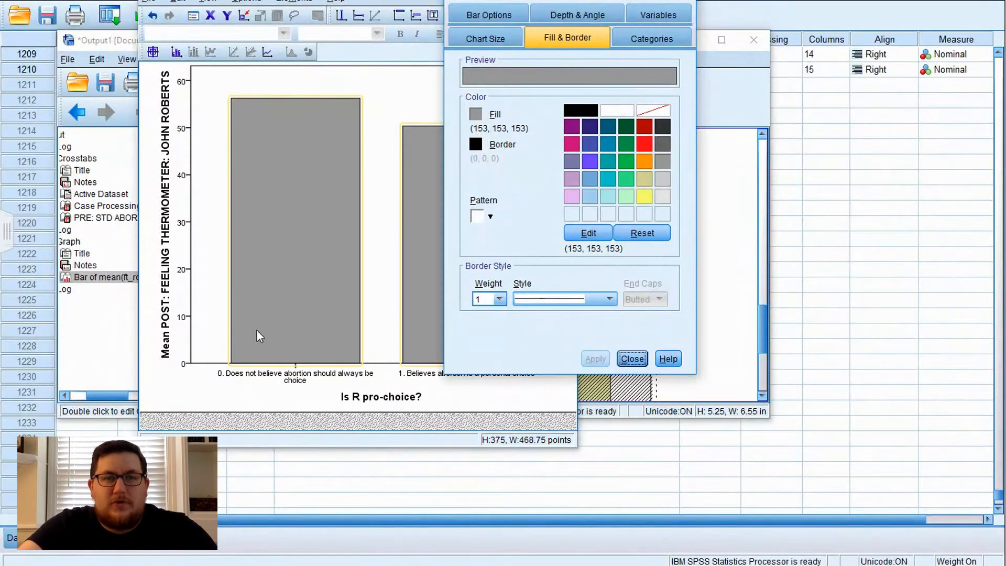
Retitle the vertical axis as "John Roberts Feeling Thermometer (Mean)"
{"action": "left_click", "coordinate": [167, 241]}
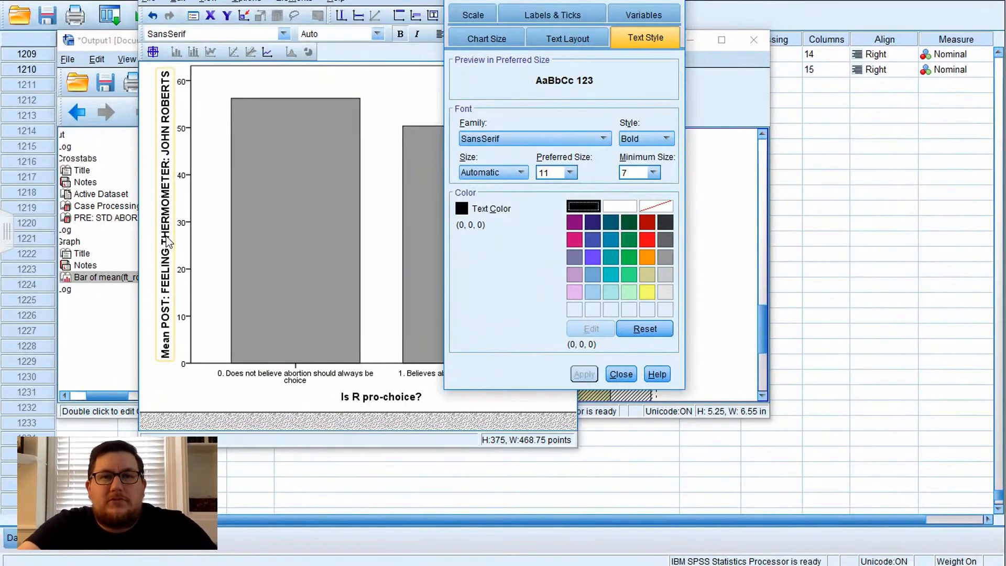
{"action": "left_click", "coordinate": [165, 241]}
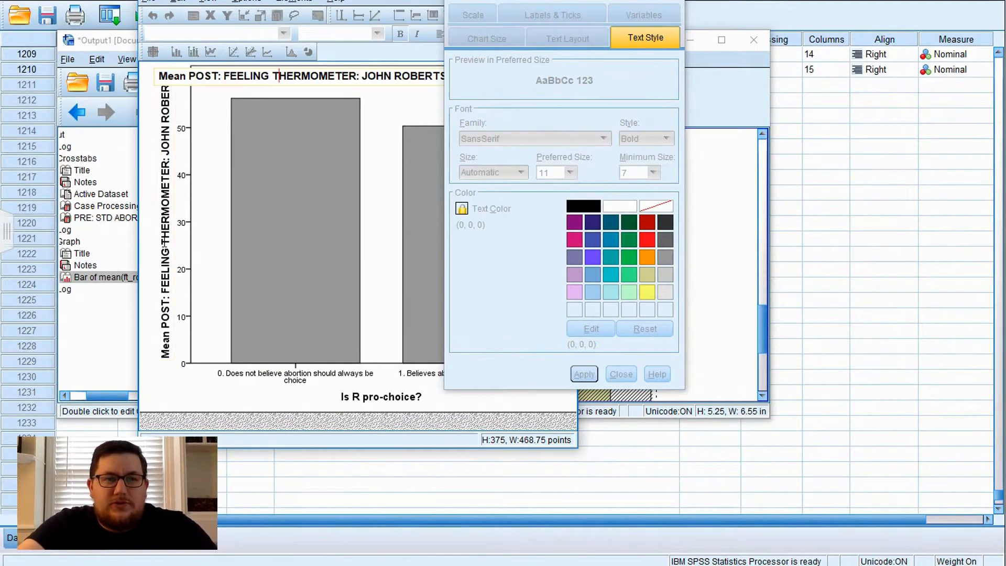
{"action": "triple_click", "coordinate": [280, 74]}
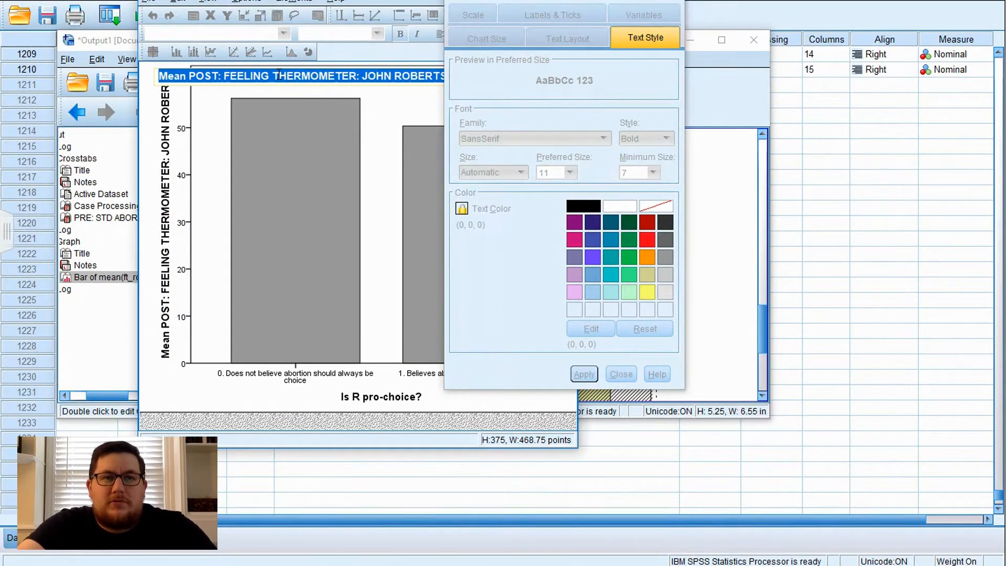
{"action": "type", "text": "John Roberts Feeling Theremom"}
{"action": "key", "text": "BackSpace"}
{"action": "key", "text": "BackSpace"}
{"action": "key", "text": "BackSpace"}
{"action": "key", "text": "BackSpace"}
{"action": "type", "text": "mometer (Mean)"}
{"action": "left_click", "coordinate": [279, 74]}
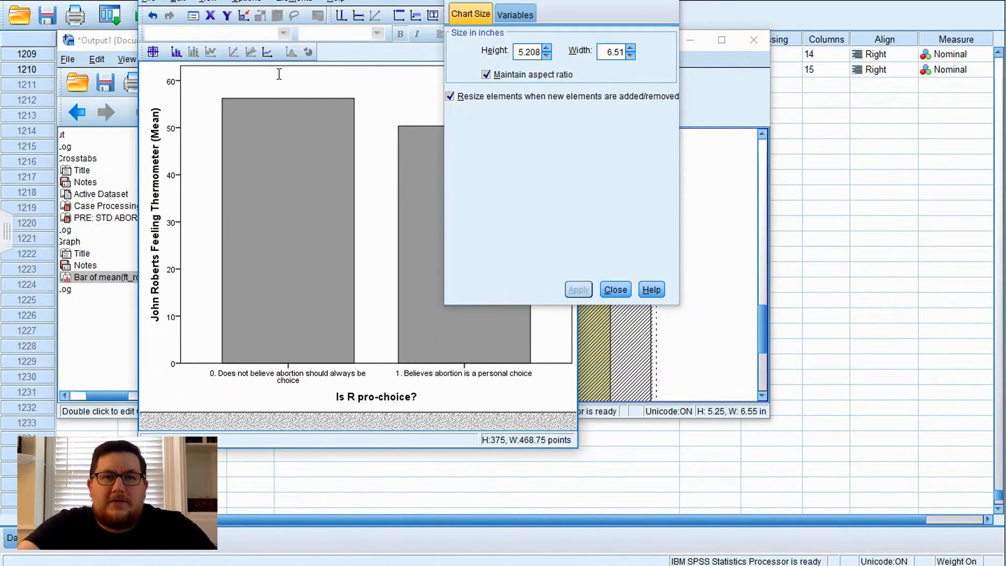
Shorten the category labels under the bars to "No" for value 0 and "Yes" for value 1
{"action": "left_click", "coordinate": [276, 386]}
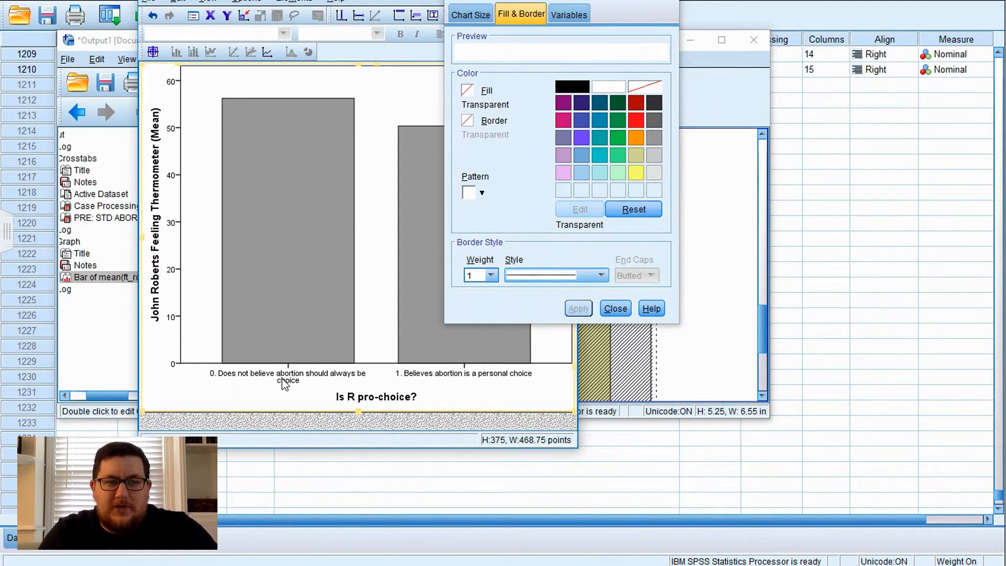
{"action": "left_click", "coordinate": [286, 381]}
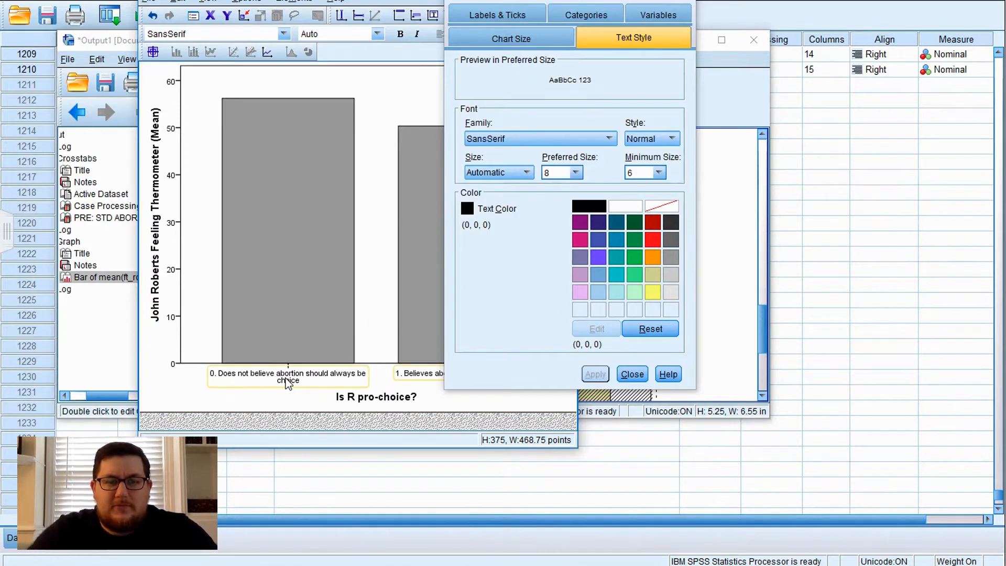
{"action": "left_click", "coordinate": [288, 383]}
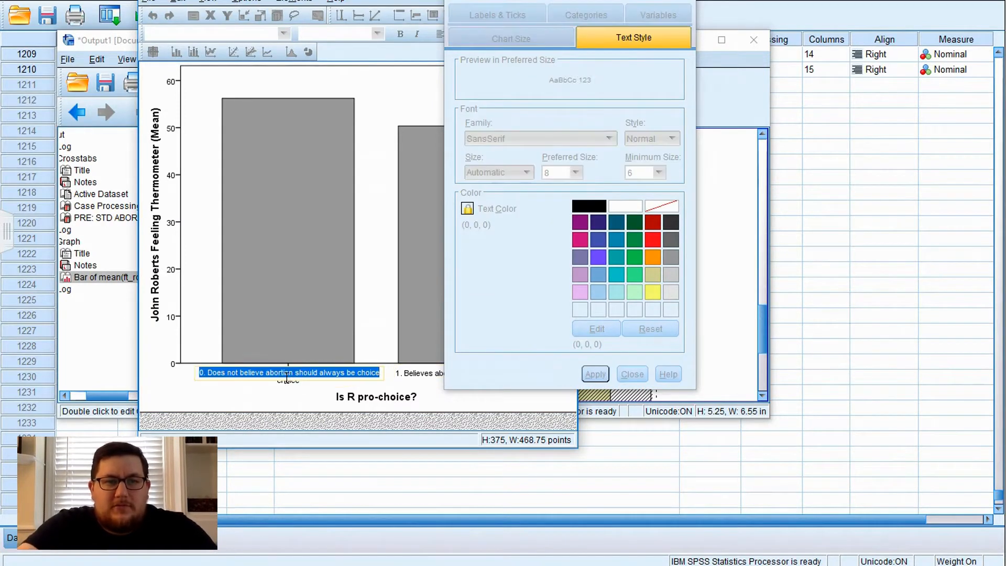
{"action": "type", "text": "No"}
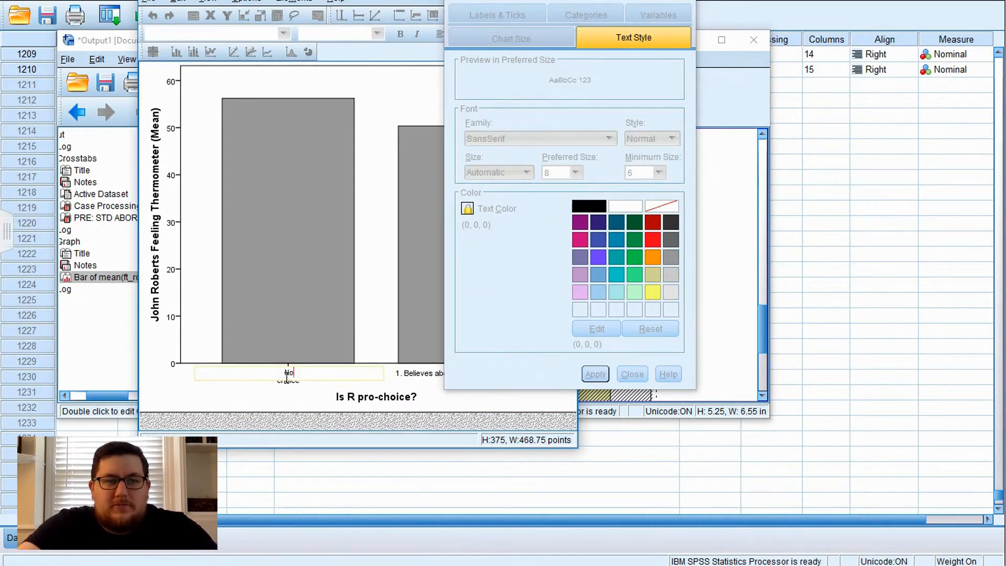
{"action": "left_click", "coordinate": [427, 374]}
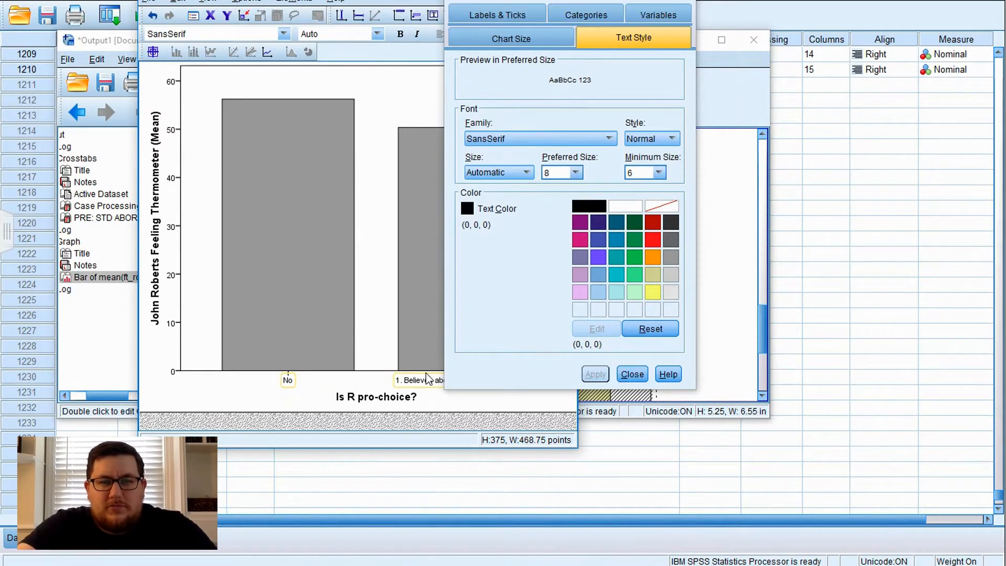
{"action": "left_click", "coordinate": [426, 376]}
{"action": "key", "text": "BackSpace"}
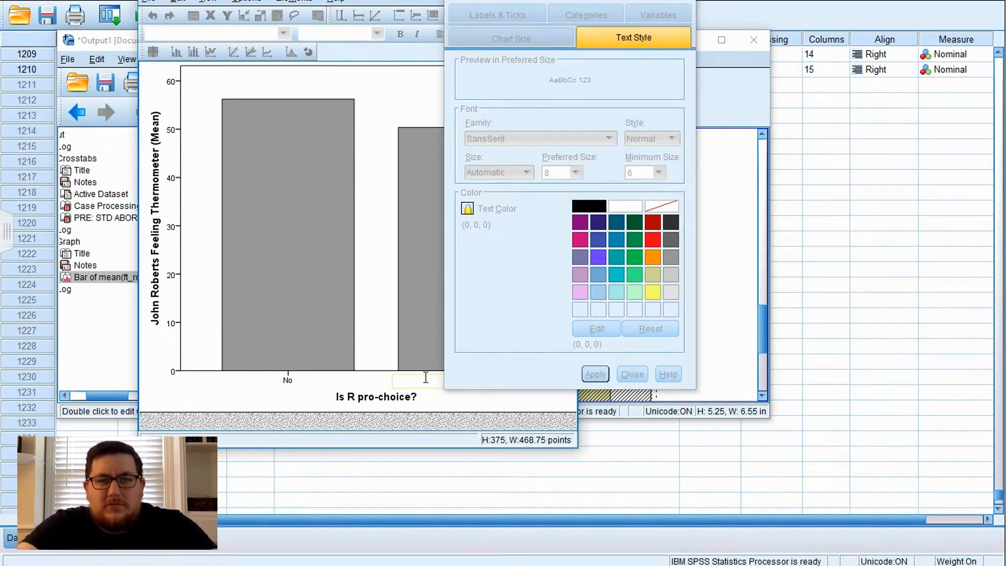
{"action": "left_click", "coordinate": [471, 406]}
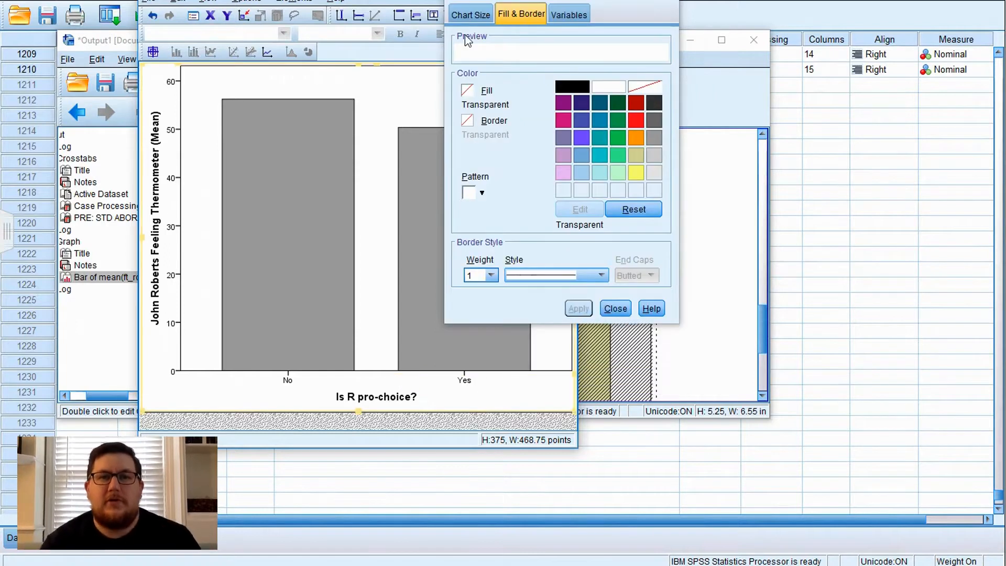
Close the chart properties and the chart editor, and review the edited bar chart in the output
{"action": "left_click", "coordinate": [613, 306]}
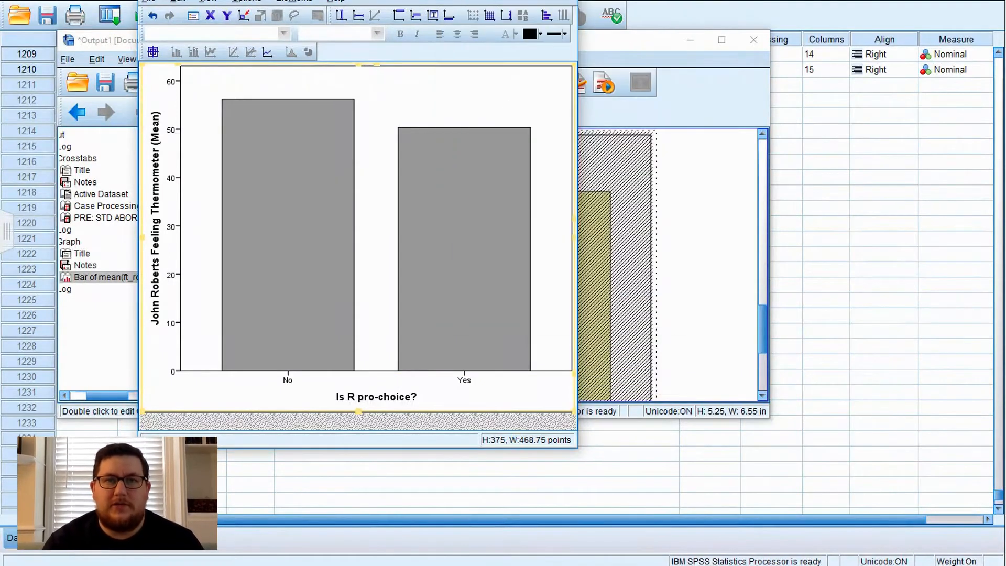
{"action": "left_click", "coordinate": [562, 0]}
{"action": "scroll", "coordinate": [726, 350], "scroll_direction": "down", "scroll_amount": 3}
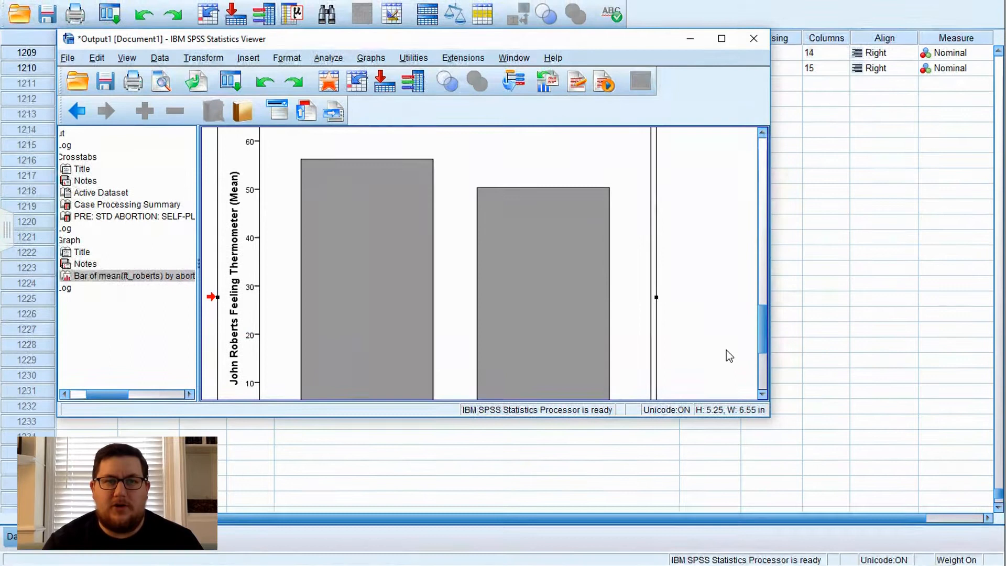
{"action": "scroll", "coordinate": [726, 350], "scroll_direction": "down", "scroll_amount": 1}
{"action": "scroll", "coordinate": [726, 350], "scroll_direction": "up", "scroll_amount": 4}
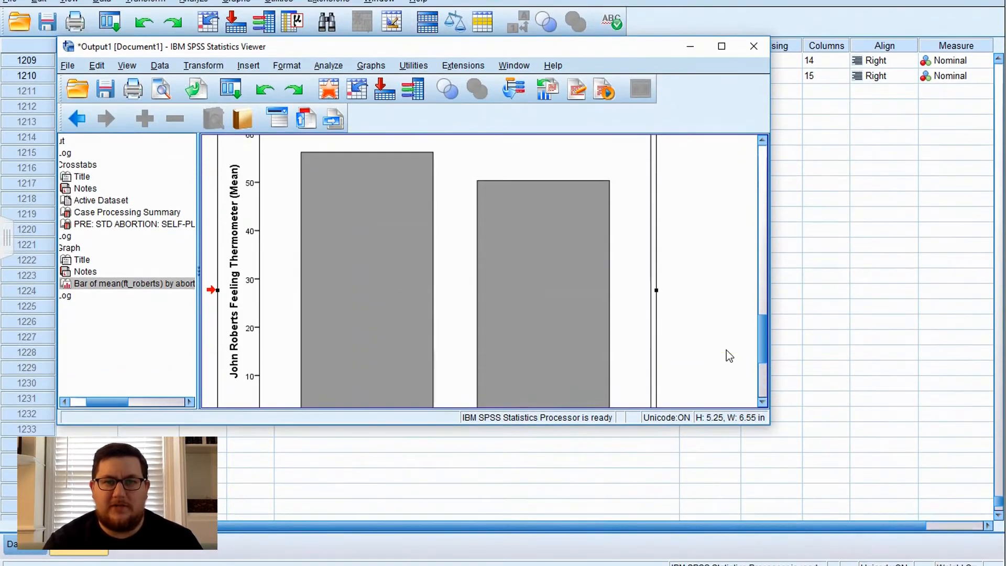
{"action": "scroll", "coordinate": [726, 350], "scroll_direction": "down", "scroll_amount": 2}
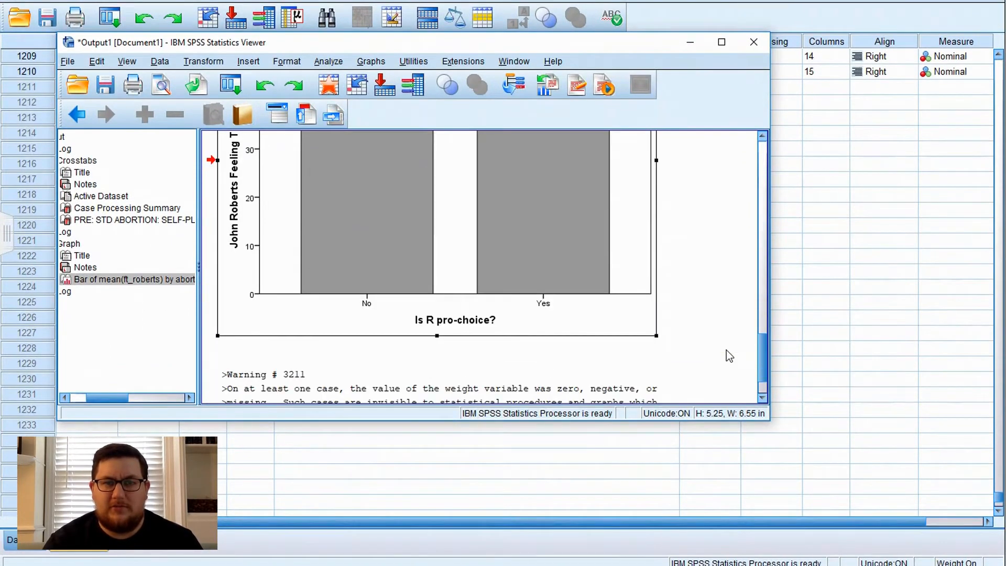
{"action": "scroll", "coordinate": [726, 350], "scroll_direction": "up", "scroll_amount": 2}
{"action": "scroll", "coordinate": [724, 350], "scroll_direction": "down", "scroll_amount": 3}
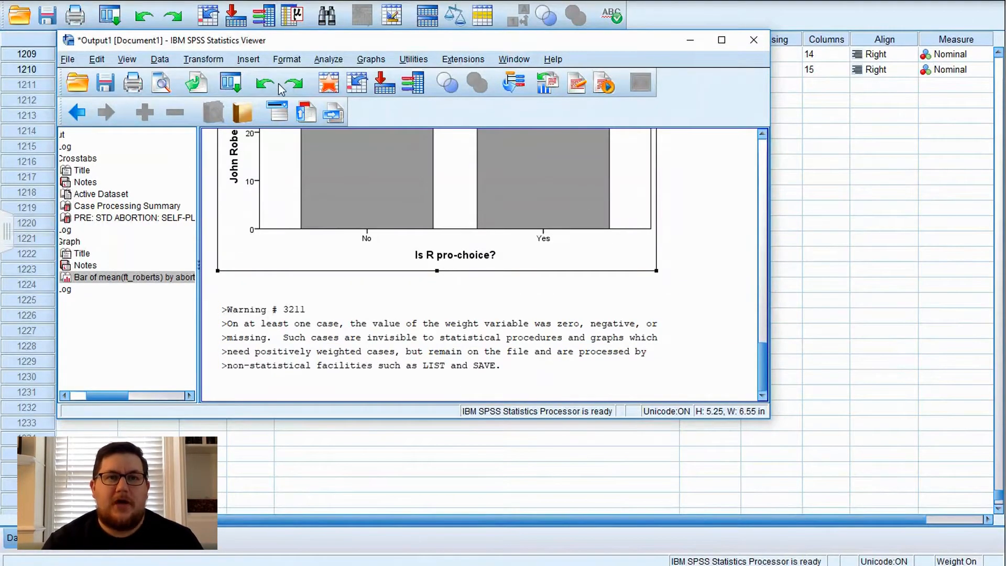
Return to the variable list and search the variable labels for "access" to find the gun access importance variable
{"action": "left_click", "coordinate": [310, 1]}
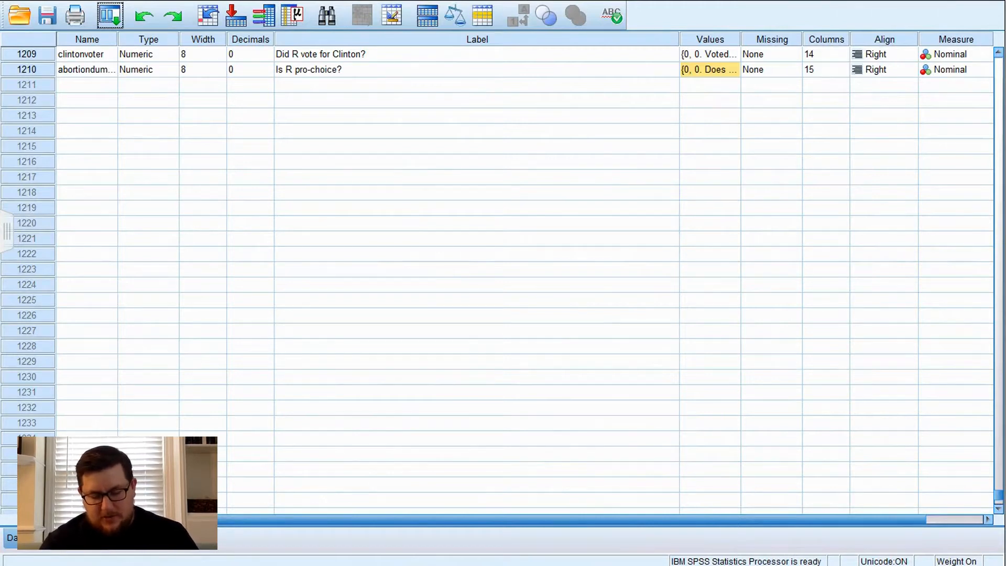
{"action": "left_click", "coordinate": [361, 40]}
{"action": "left_click", "coordinate": [327, 16]}
{"action": "type", "text": "gun"}
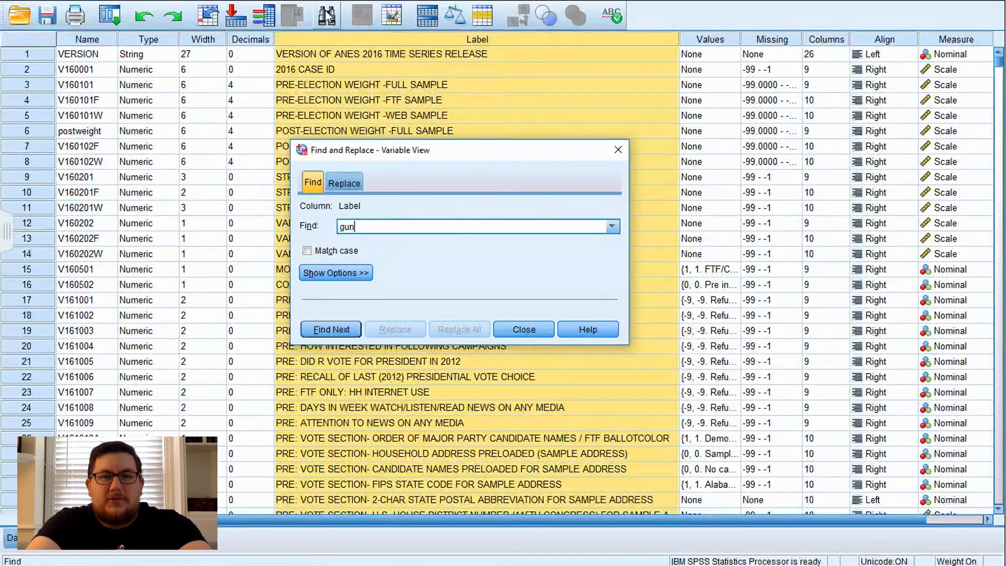
{"action": "type", "text": " acc"}
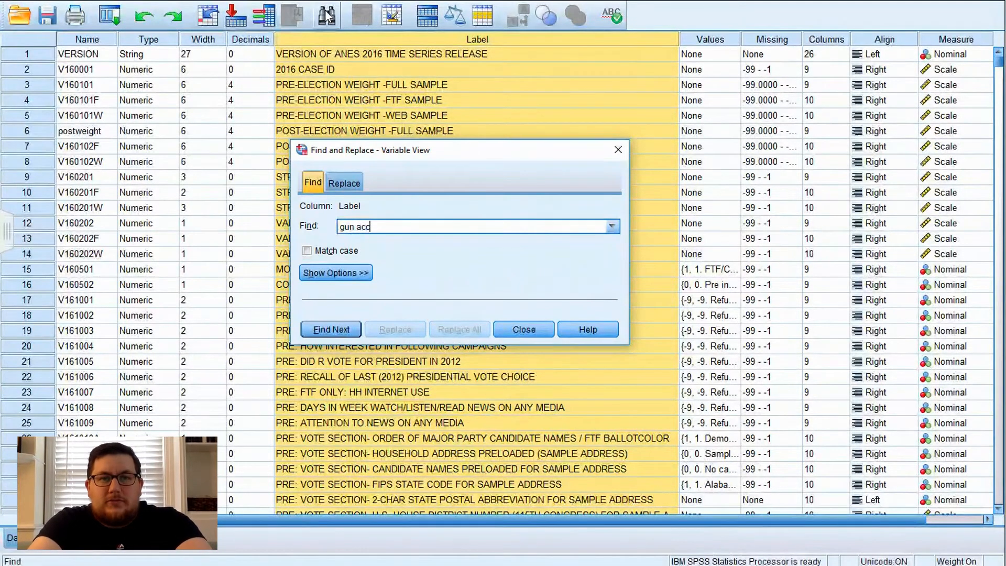
{"action": "key", "text": "BackSpace"}
{"action": "key", "text": "BackSpace"}
{"action": "key", "text": "BackSpace"}
{"action": "key", "text": "BackSpace"}
{"action": "key", "text": "BackSpace"}
{"action": "key", "text": "BackSpace"}
{"action": "key", "text": "BackSpace"}
{"action": "type", "text": "access"}
{"action": "key", "text": "Return"}
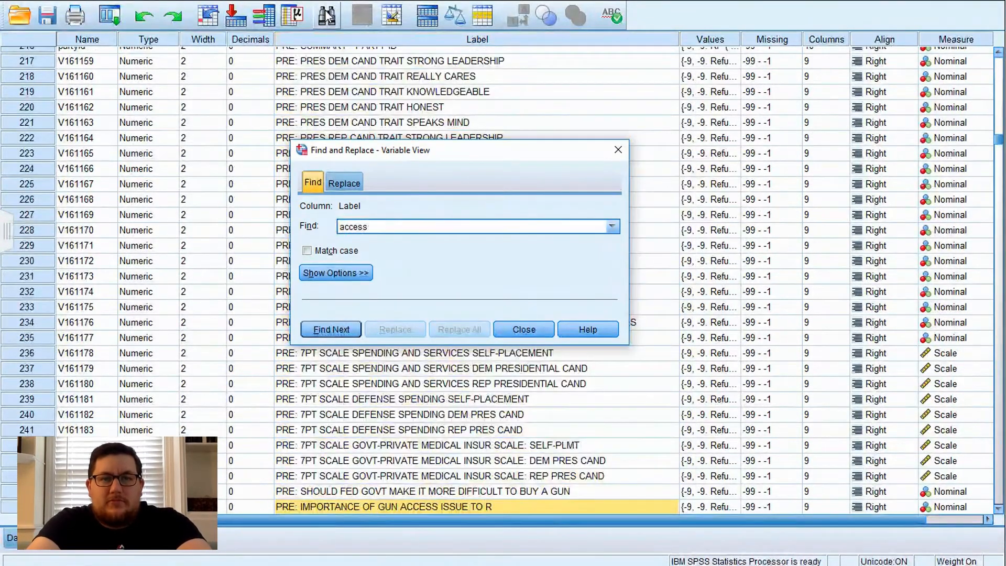
{"action": "left_click", "coordinate": [518, 330]}
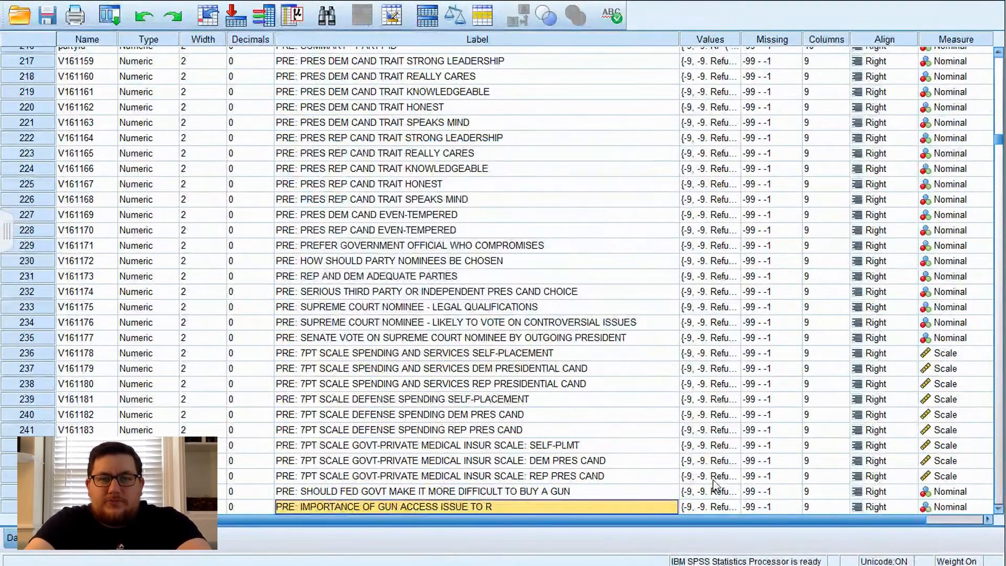
Open the value labels of the gun access importance variable and review its response codes
{"action": "left_click", "coordinate": [733, 505]}
{"action": "left_click", "coordinate": [732, 505]}
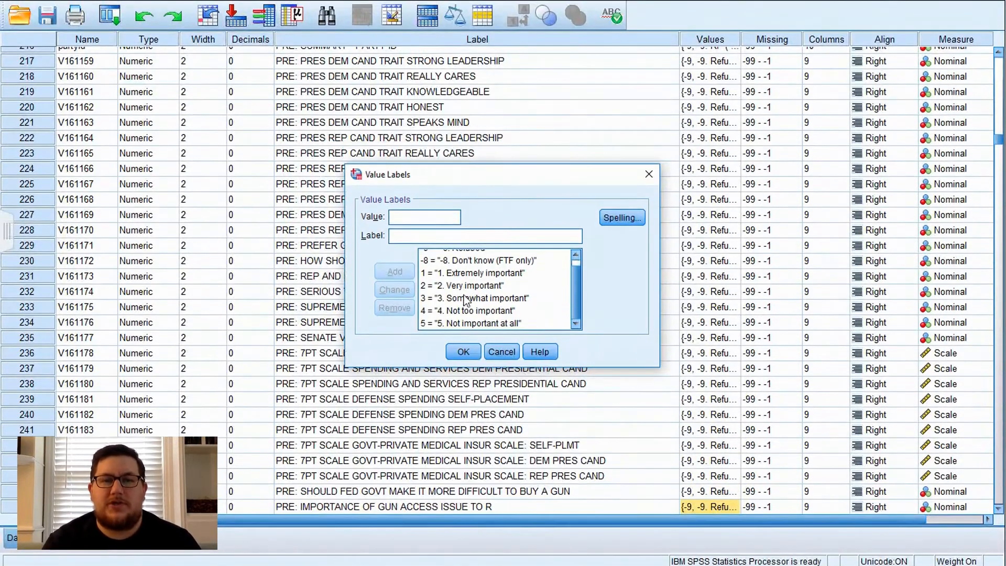
{"action": "scroll", "coordinate": [465, 300], "scroll_direction": "up", "scroll_amount": 1}
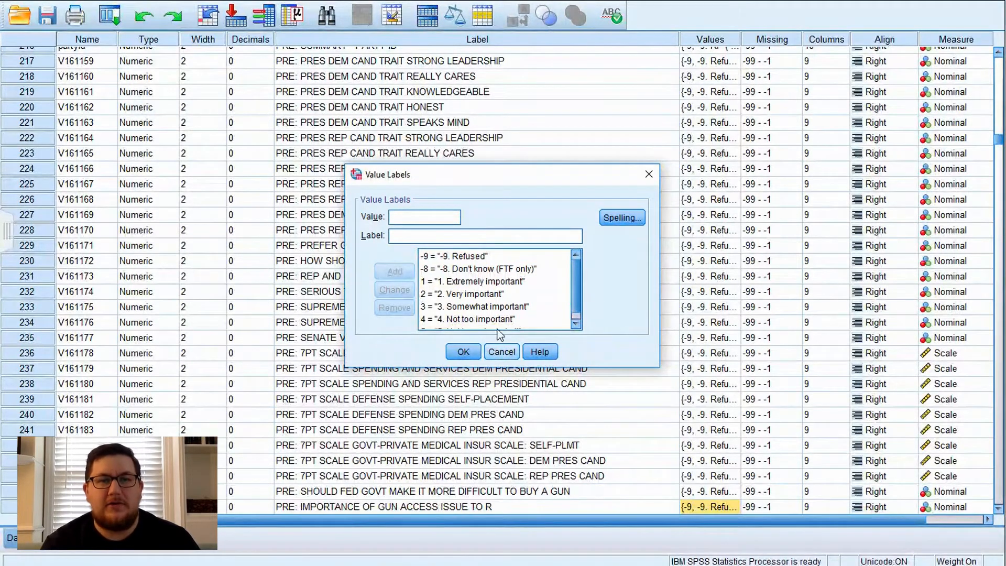
Review the remaining response codes of the gun access importance variable, reopening its value labels once before closing them
{"action": "scroll", "coordinate": [494, 316], "scroll_direction": "down", "scroll_amount": 1}
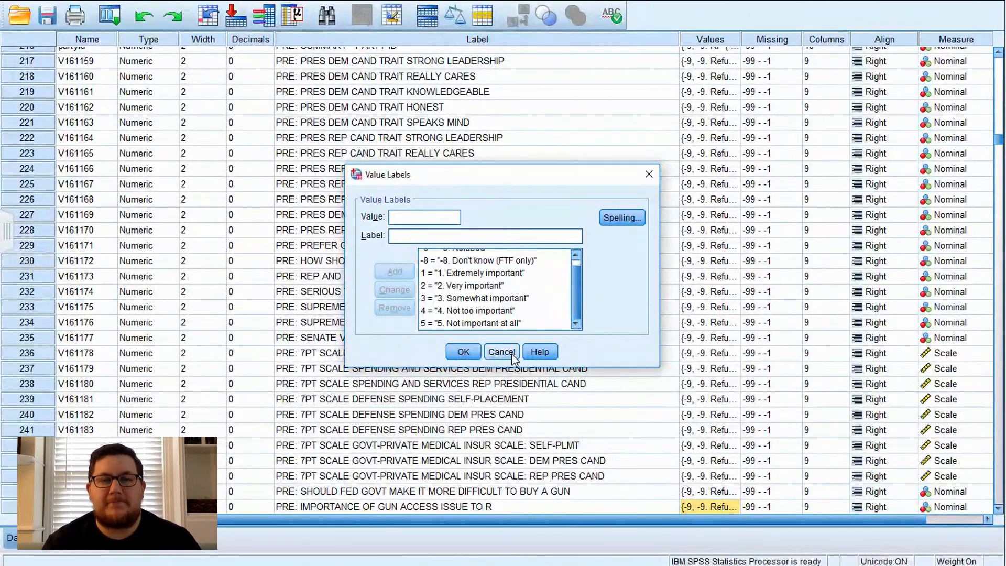
{"action": "left_click", "coordinate": [501, 351]}
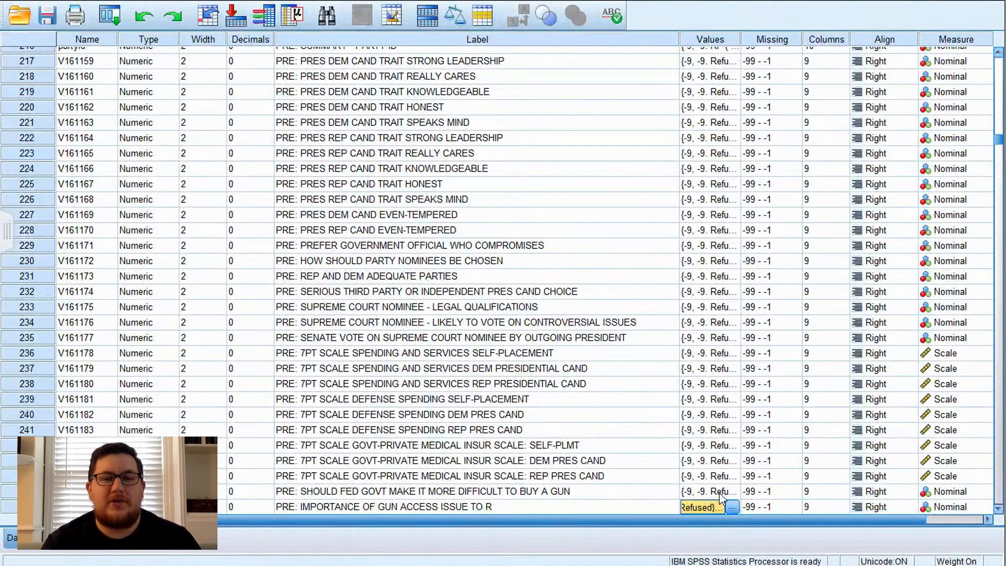
{"action": "left_click", "coordinate": [731, 507]}
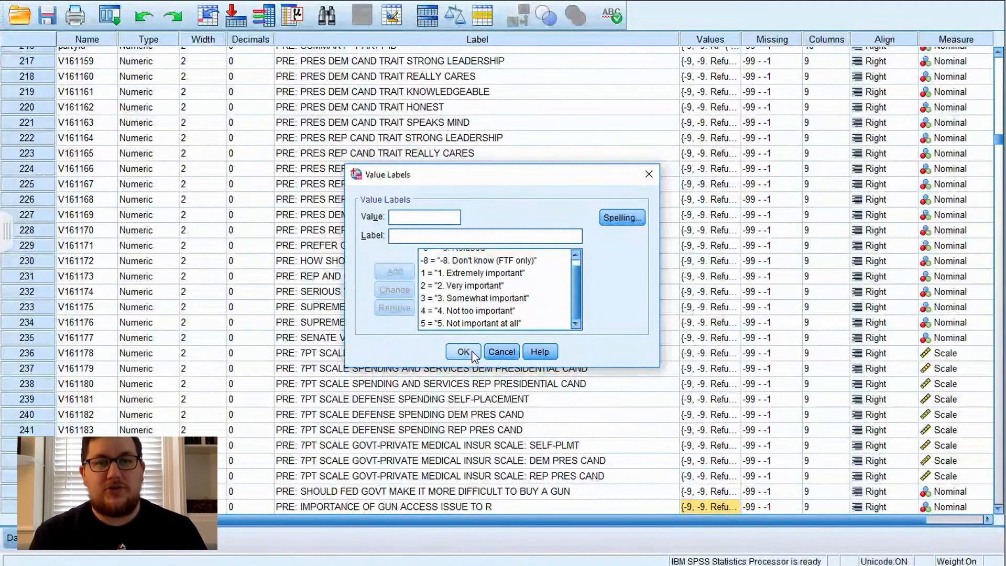
{"action": "left_click", "coordinate": [464, 351]}
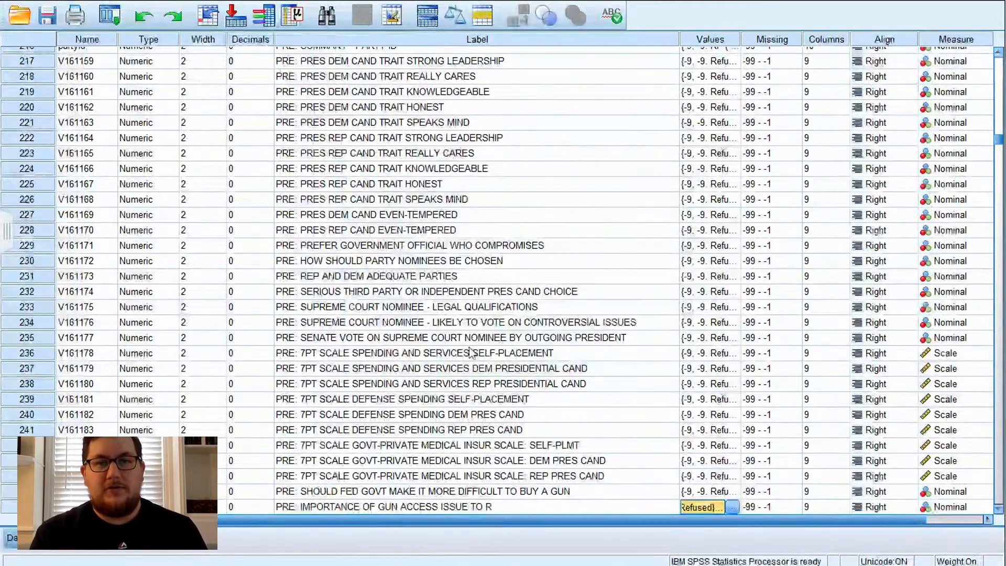
Start Recode into Different Variables, clear the previous abortion recode, and add gunaccess as the input variable
{"action": "left_click", "coordinate": [160, 1]}
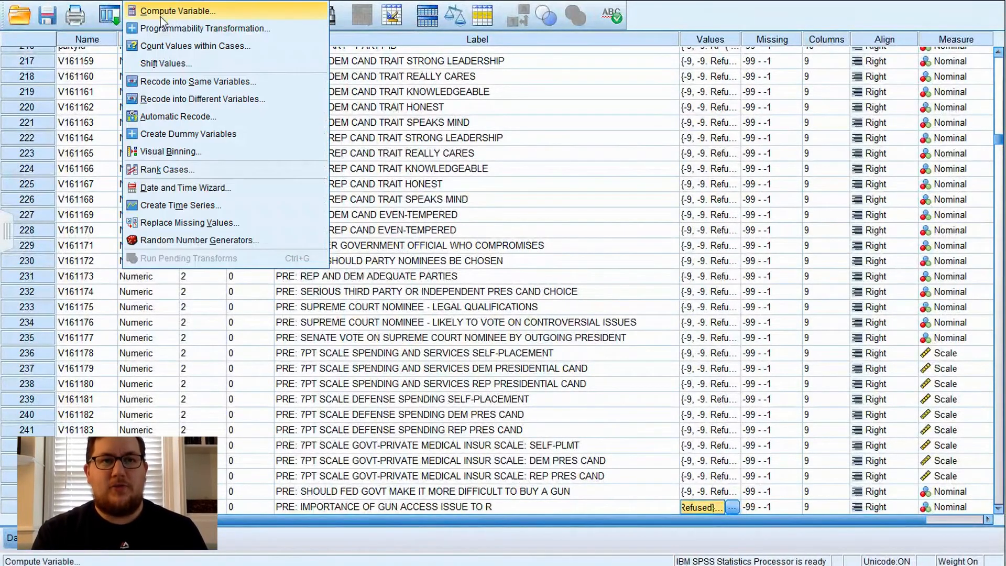
{"action": "left_click", "coordinate": [168, 98]}
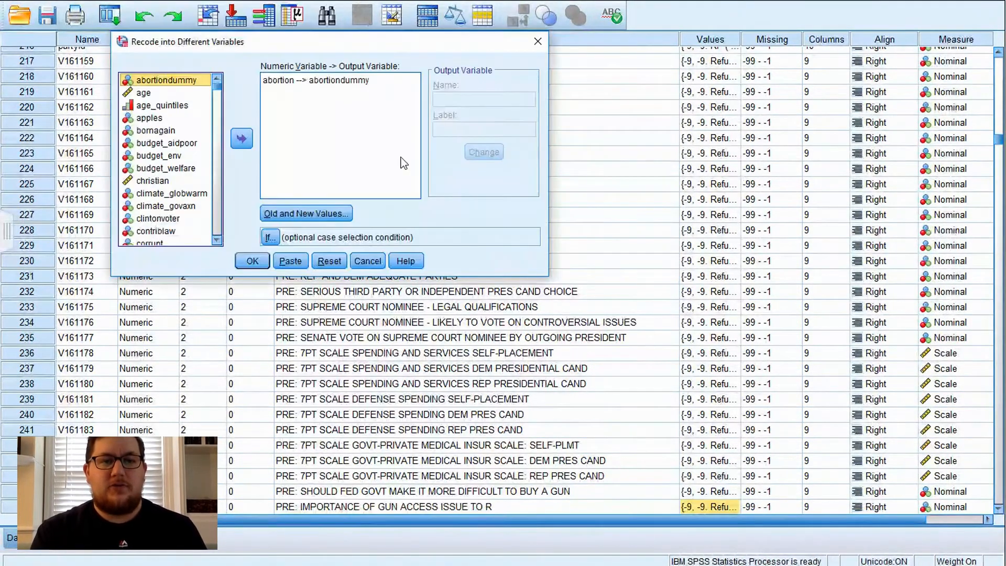
{"action": "scroll", "coordinate": [137, 155], "scroll_direction": "down", "scroll_amount": 8}
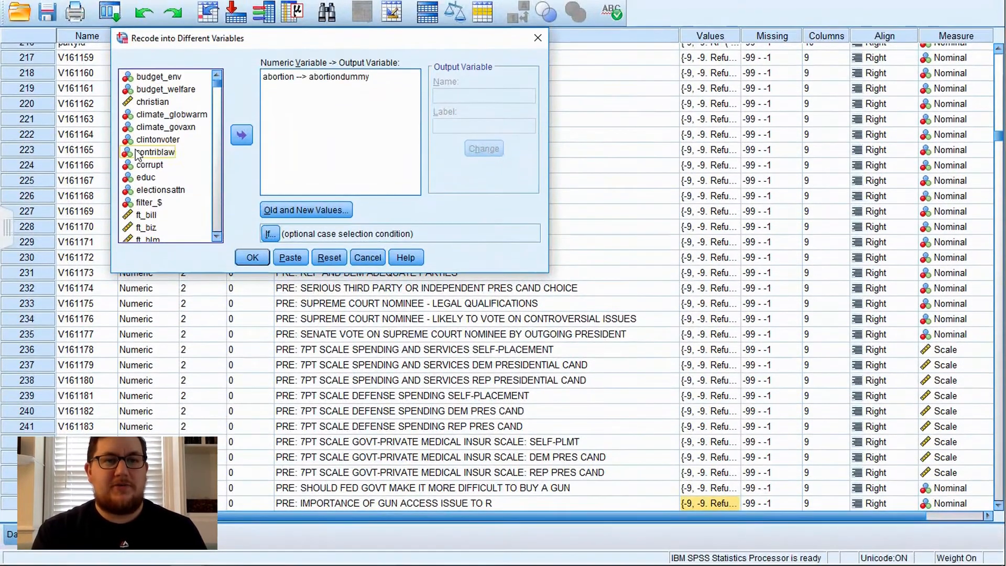
{"action": "scroll", "coordinate": [137, 156], "scroll_direction": "down", "scroll_amount": 8}
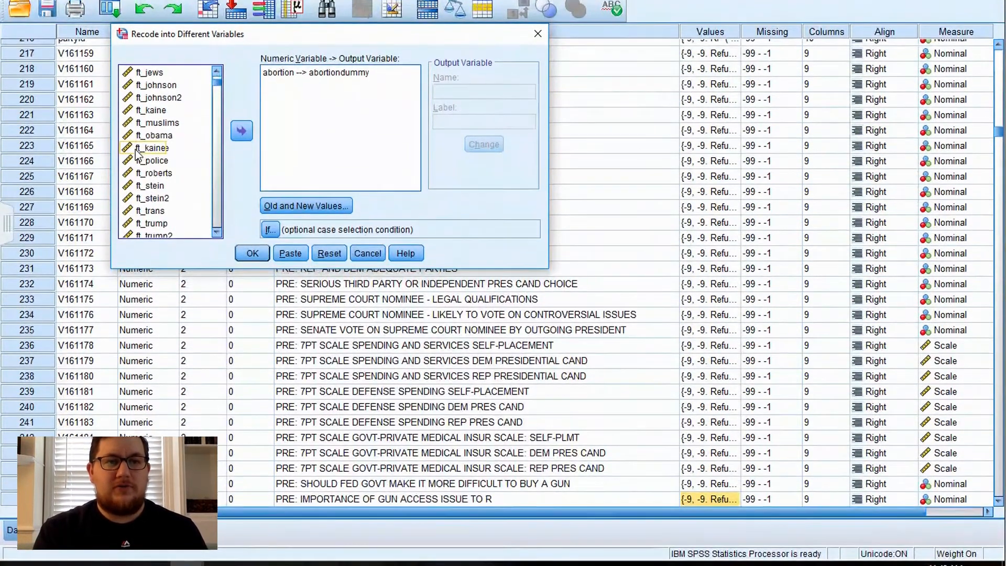
{"action": "scroll", "coordinate": [156, 218], "scroll_direction": "down", "scroll_amount": 2}
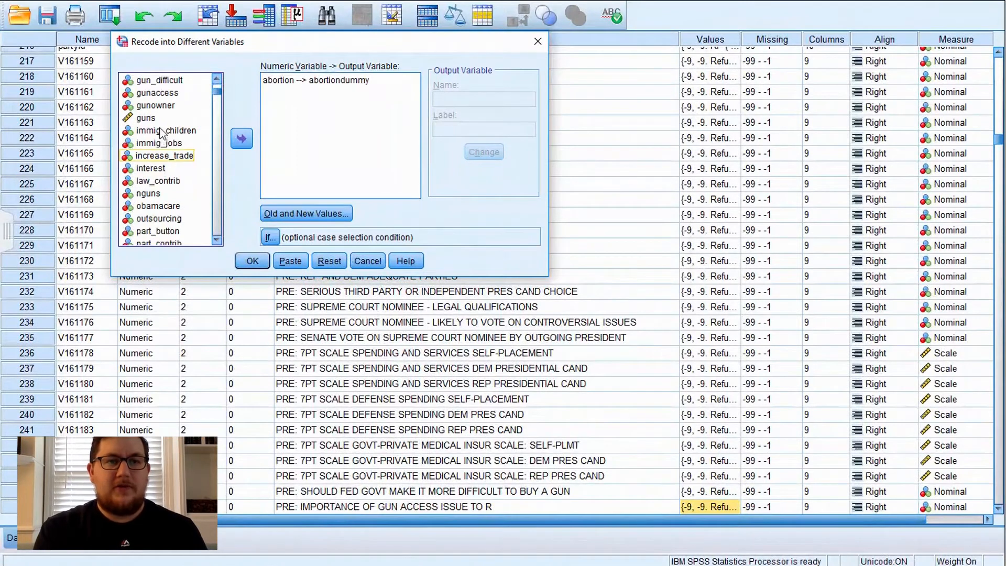
{"action": "left_click", "coordinate": [163, 95]}
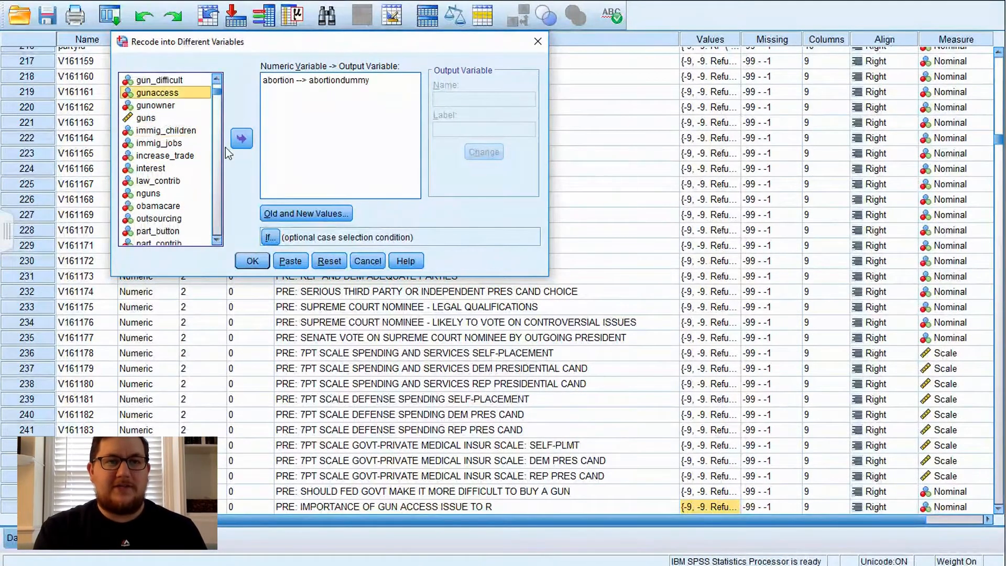
{"action": "left_click", "coordinate": [321, 261]}
{"action": "left_click", "coordinate": [167, 118]}
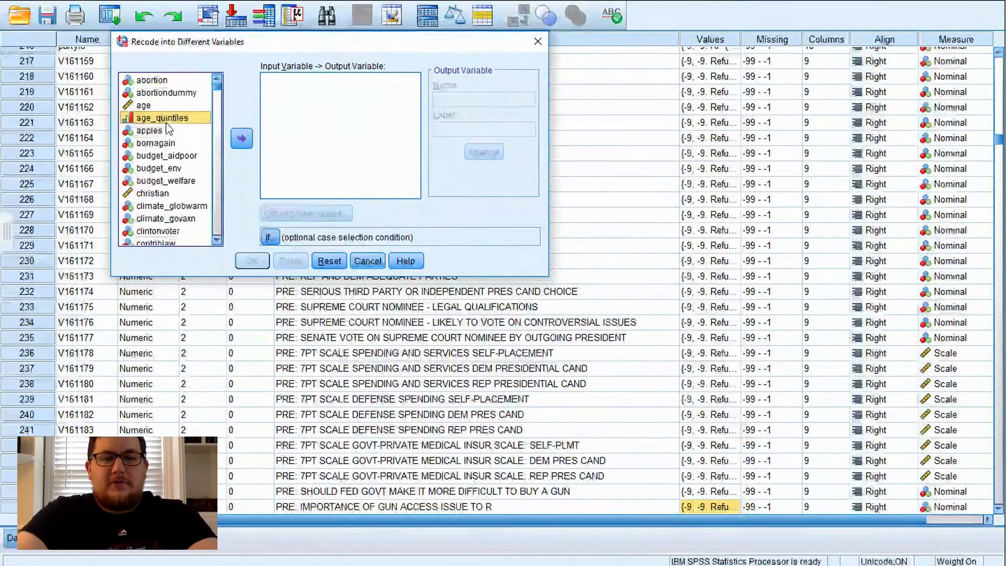
{"action": "key", "text": "g"}
{"action": "key", "text": "Down"}
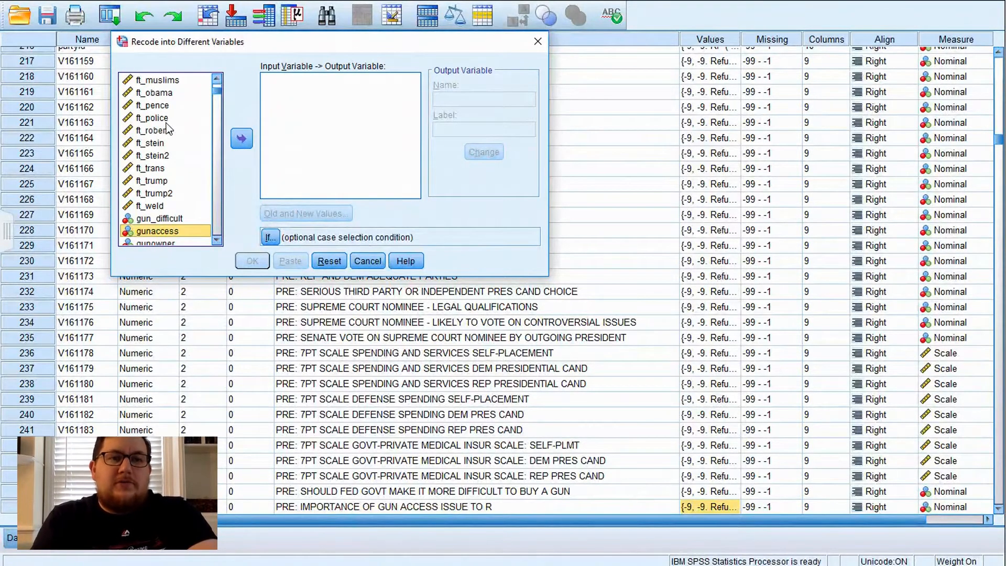
{"action": "left_click", "coordinate": [240, 139]}
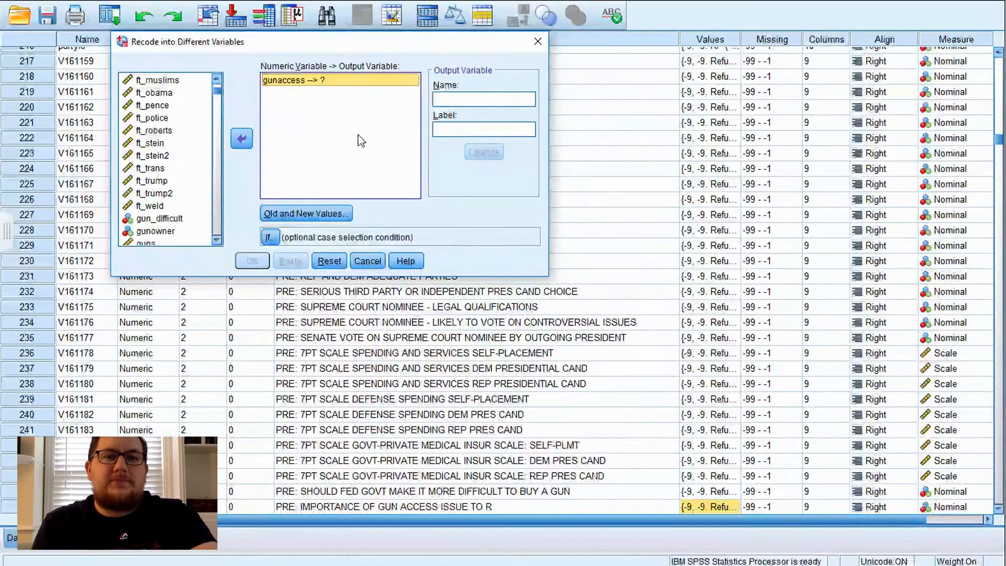
Name the output variable gunaccessrev, label it "Is access to guns an important issue to R?", and apply both to the recode
{"action": "left_click", "coordinate": [481, 99]}
{"action": "type", "text": "gunaccessrev"}
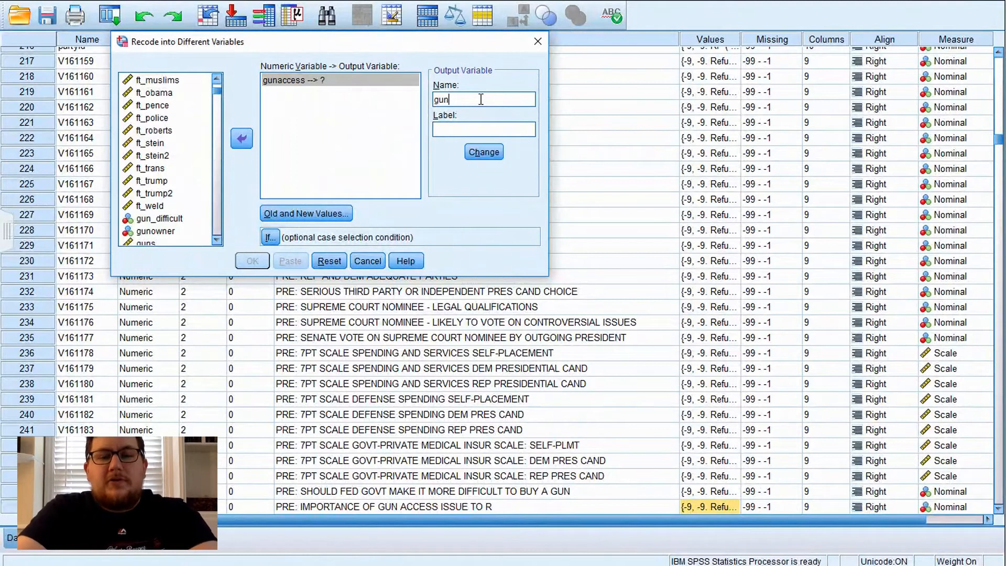
{"action": "key", "text": "Tab"}
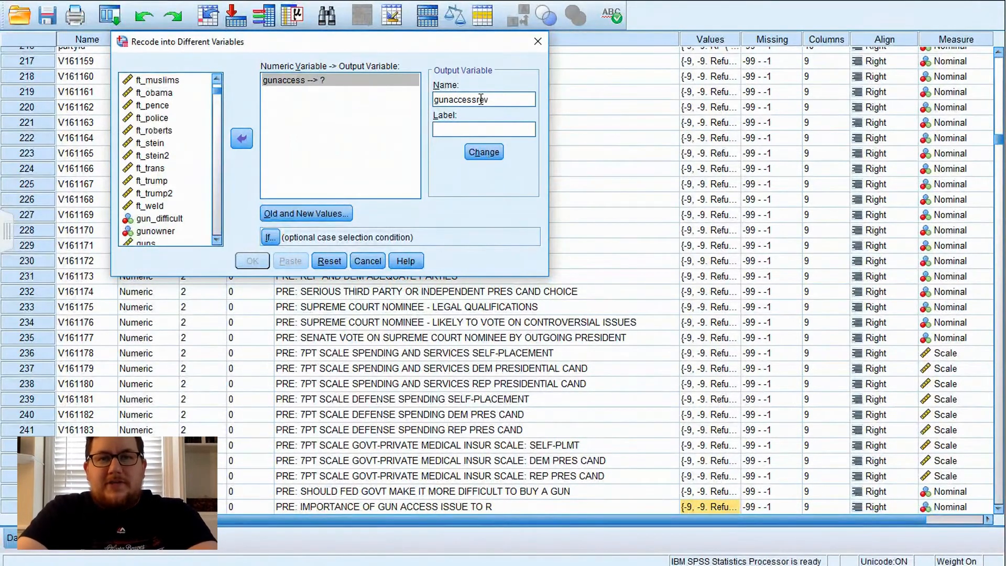
{"action": "type", "text": "Does"}
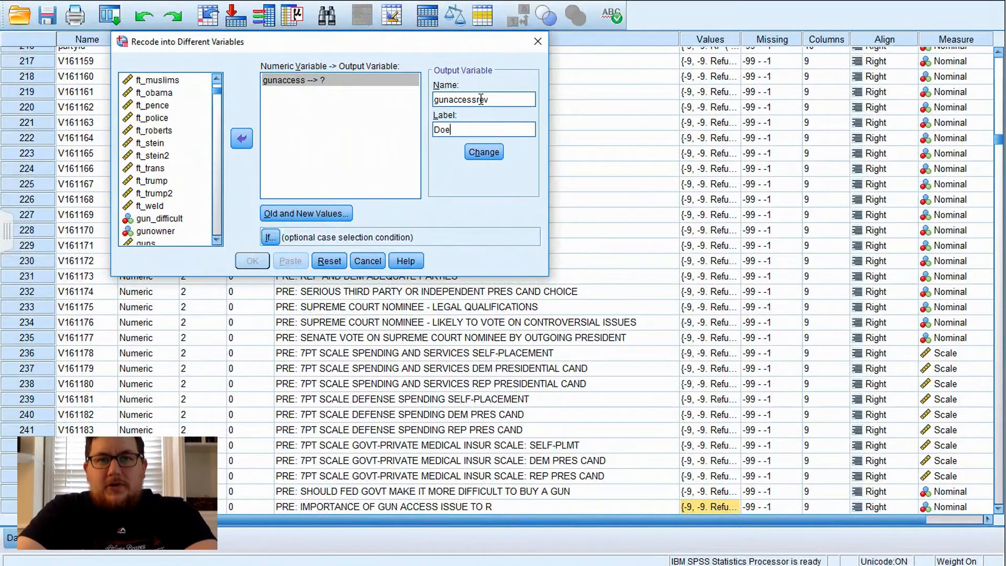
{"action": "key", "text": "BackSpace"}
{"action": "key", "text": "BackSpace"}
{"action": "key", "text": "BackSpace"}
{"action": "key", "text": "BackSpace"}
{"action": "type", "text": "Is a"}
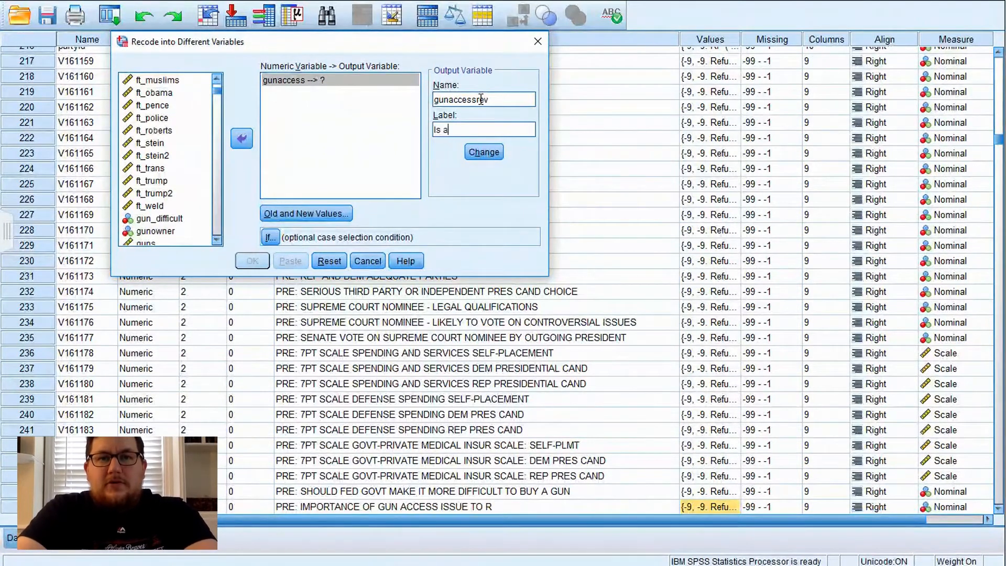
{"action": "type", "text": "ccess to guns a"}
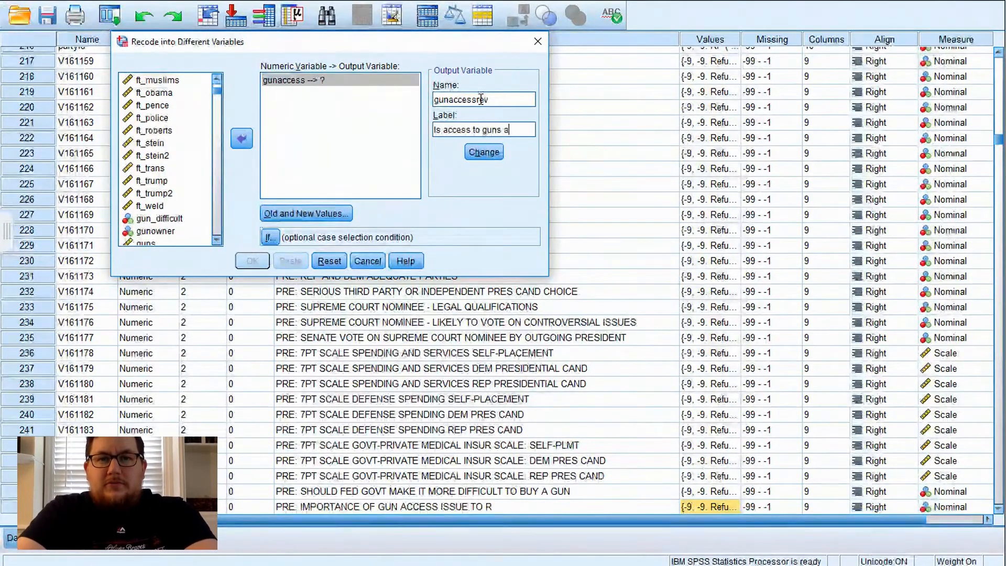
{"action": "type", "text": "n important issue to R?"}
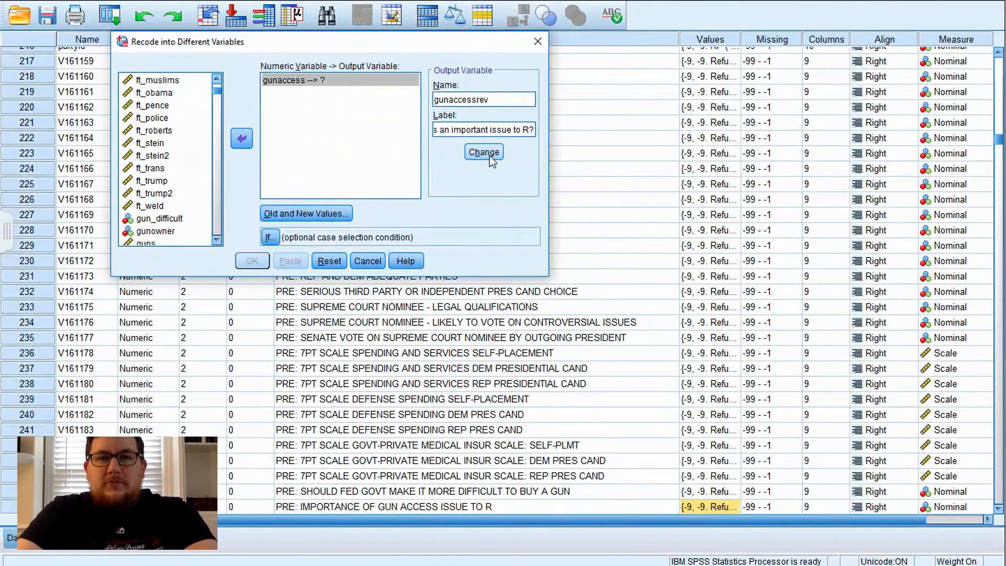
{"action": "left_click", "coordinate": [484, 153]}
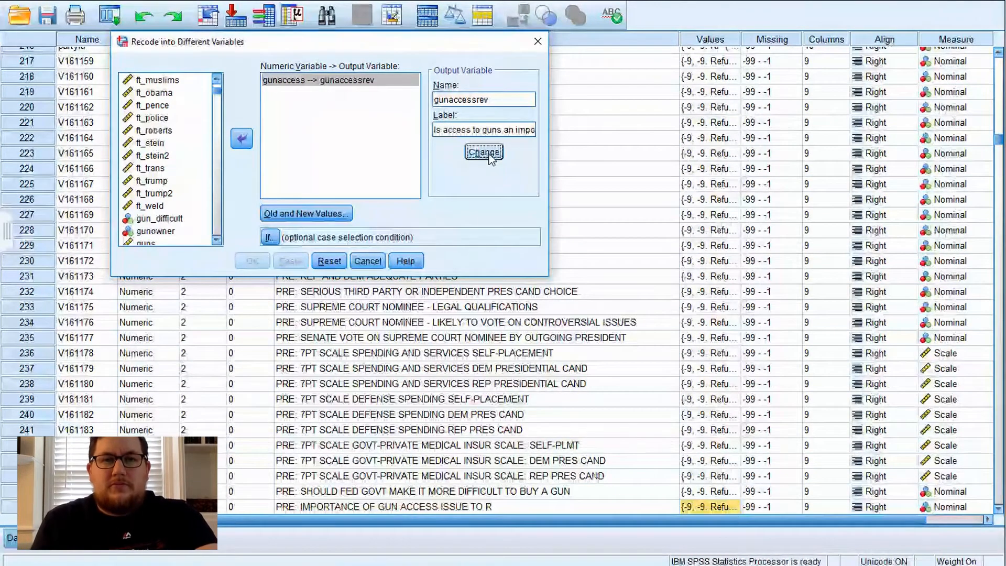
Begin reversing the gunaccess codes by adding the recode rules 5 to 1 and 4 to 2
{"action": "left_click", "coordinate": [290, 209]}
{"action": "type", "text": "5"}
{"action": "left_click", "coordinate": [478, 63]}
{"action": "type", "text": "1"}
{"action": "left_click", "coordinate": [425, 183]}
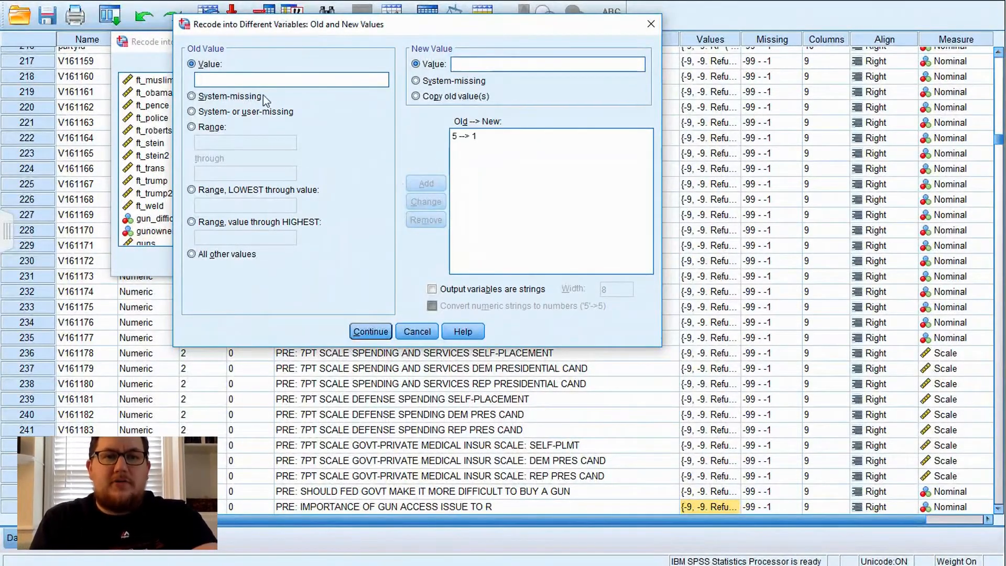
{"action": "left_click", "coordinate": [385, 79]}
{"action": "type", "text": "4"}
{"action": "left_click", "coordinate": [479, 63]}
{"action": "type", "text": "2"}
{"action": "left_click", "coordinate": [426, 183]}
Complete the reversed gunaccess scale with the recode rules 3 to 3, 2 to 4, and 1 to 5
{"action": "left_click", "coordinate": [299, 80]}
{"action": "type", "text": "3"}
{"action": "left_click", "coordinate": [476, 63]}
{"action": "type", "text": "3"}
{"action": "left_click", "coordinate": [425, 183]}
{"action": "left_click", "coordinate": [300, 80]}
{"action": "type", "text": "2"}
{"action": "left_click", "coordinate": [482, 64]}
{"action": "type", "text": "4"}
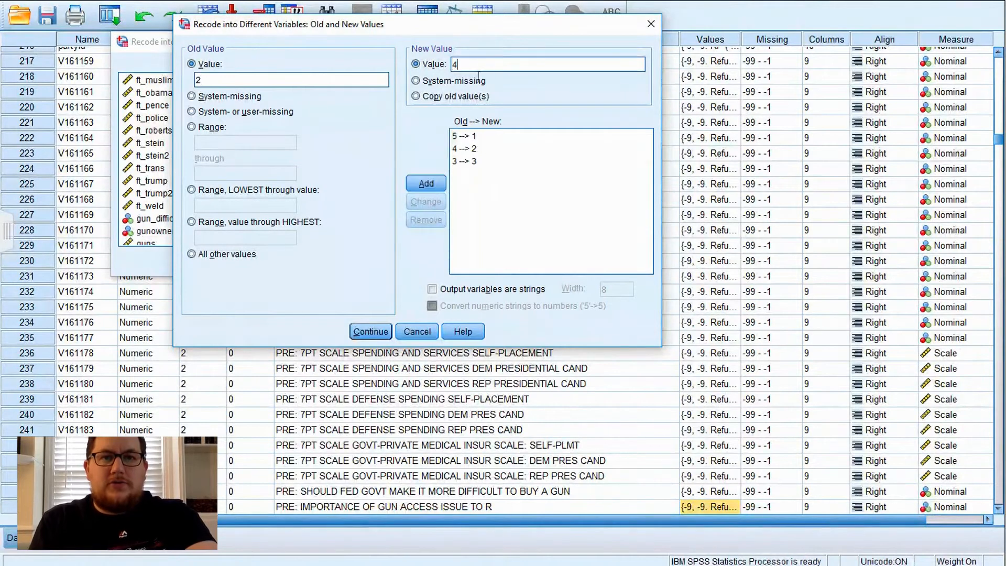
{"action": "left_click", "coordinate": [426, 183]}
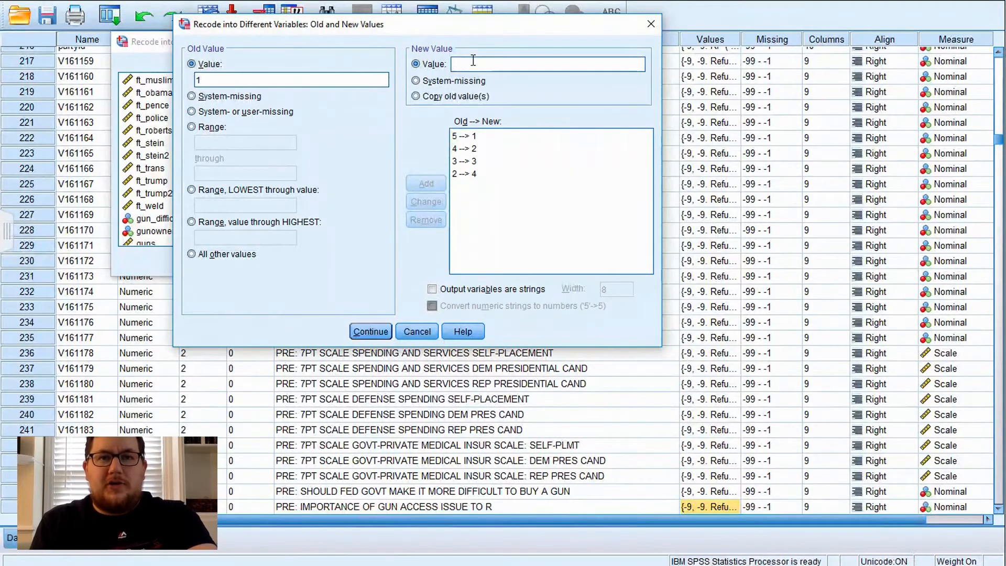
{"action": "type", "text": "5"}
{"action": "left_click", "coordinate": [423, 184]}
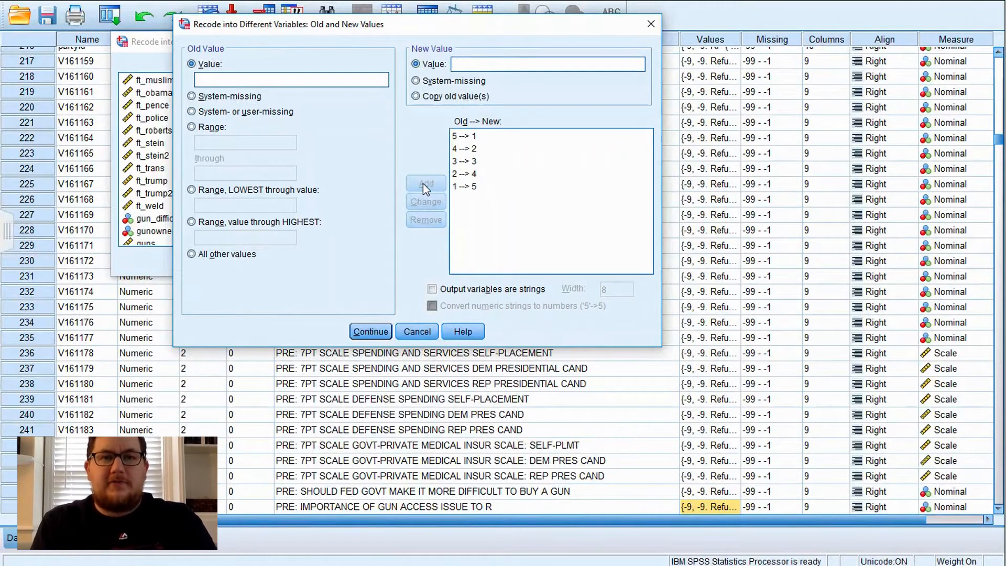
Recode system- or user-missing values to system-missing, accept the recode rules, and run the gunaccess recode
{"action": "left_click", "coordinate": [228, 112]}
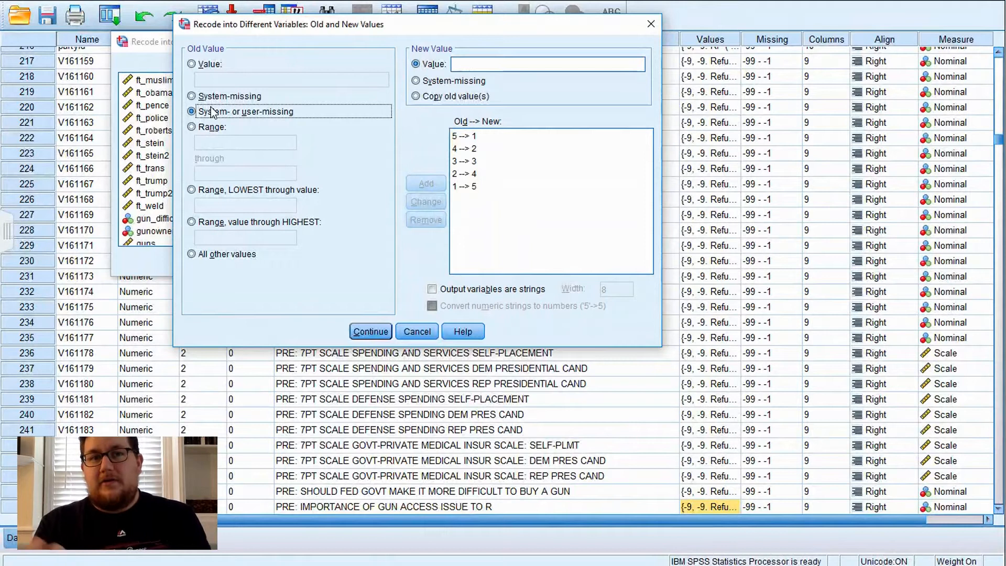
{"action": "left_click", "coordinate": [446, 82]}
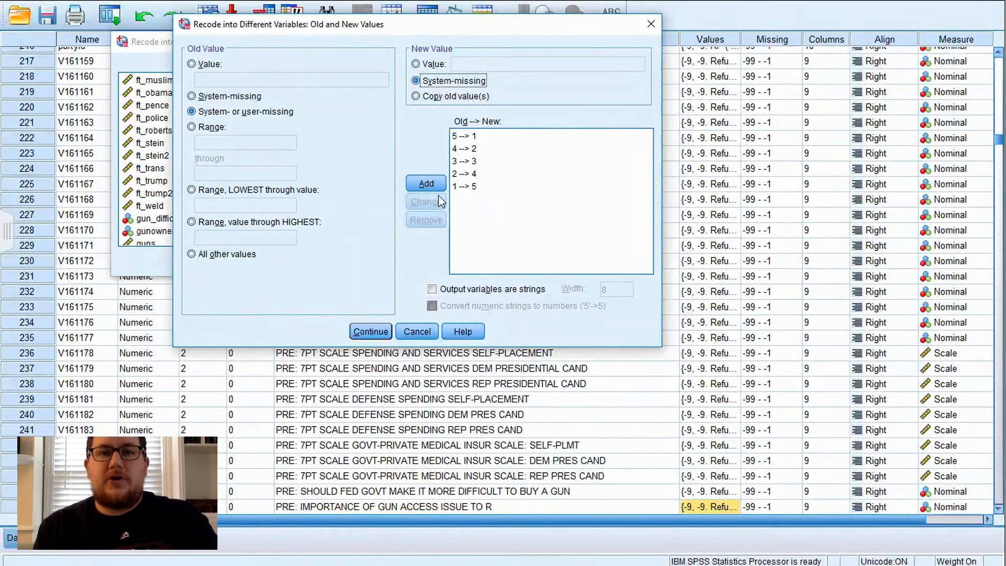
{"action": "left_click", "coordinate": [437, 183]}
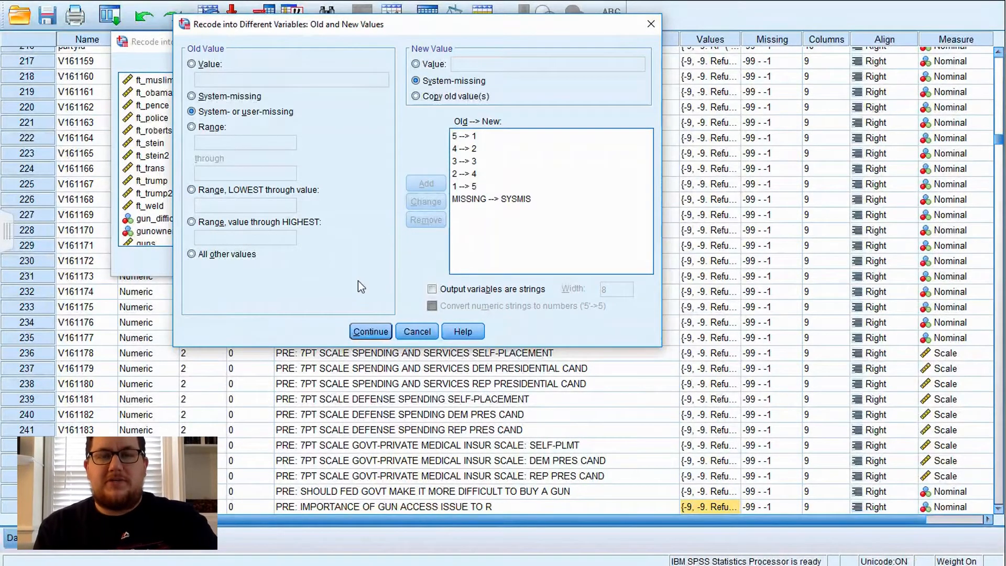
{"action": "left_click", "coordinate": [370, 330]}
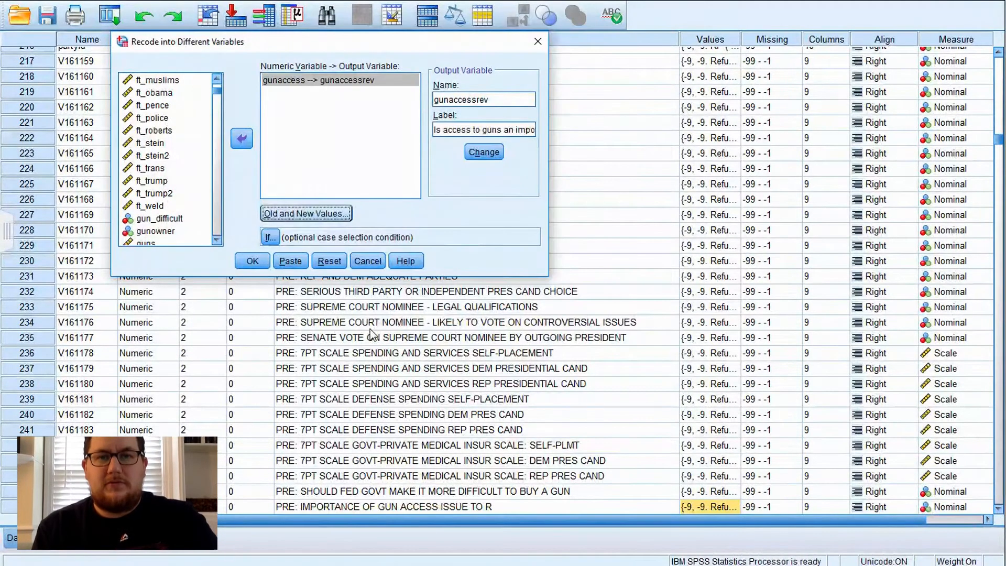
{"action": "left_click", "coordinate": [242, 263]}
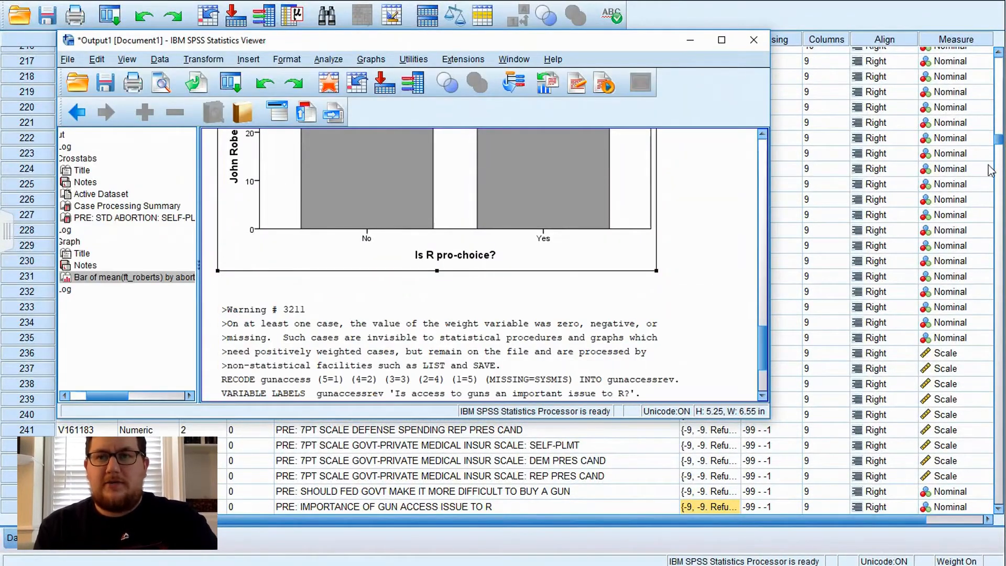
Return to the variable list and recheck the original gun access importance variable's value labels
{"action": "left_click", "coordinate": [998, 141]}
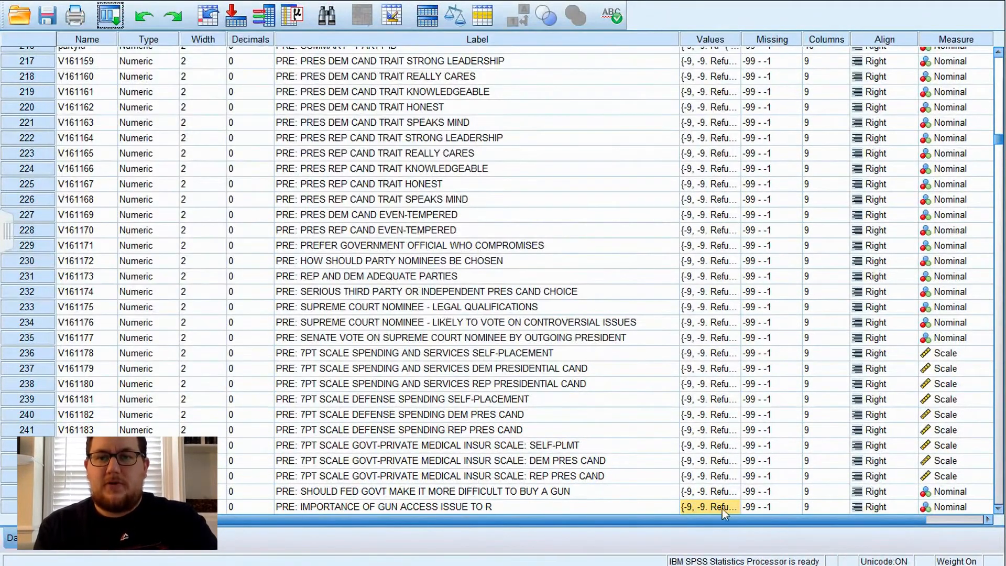
{"action": "left_click", "coordinate": [736, 507]}
{"action": "scroll", "coordinate": [544, 304], "scroll_direction": "down", "scroll_amount": 1}
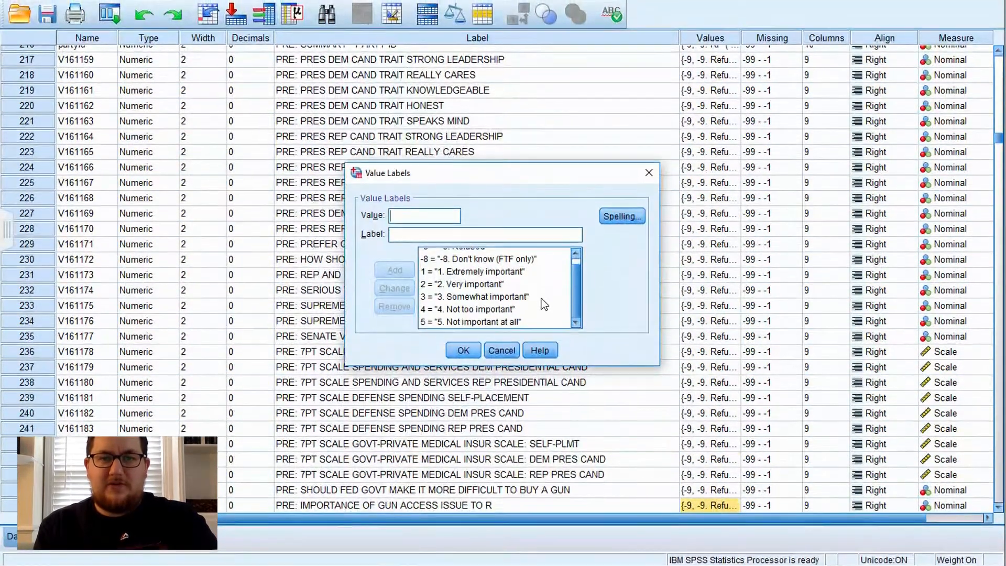
{"action": "left_click", "coordinate": [502, 353]}
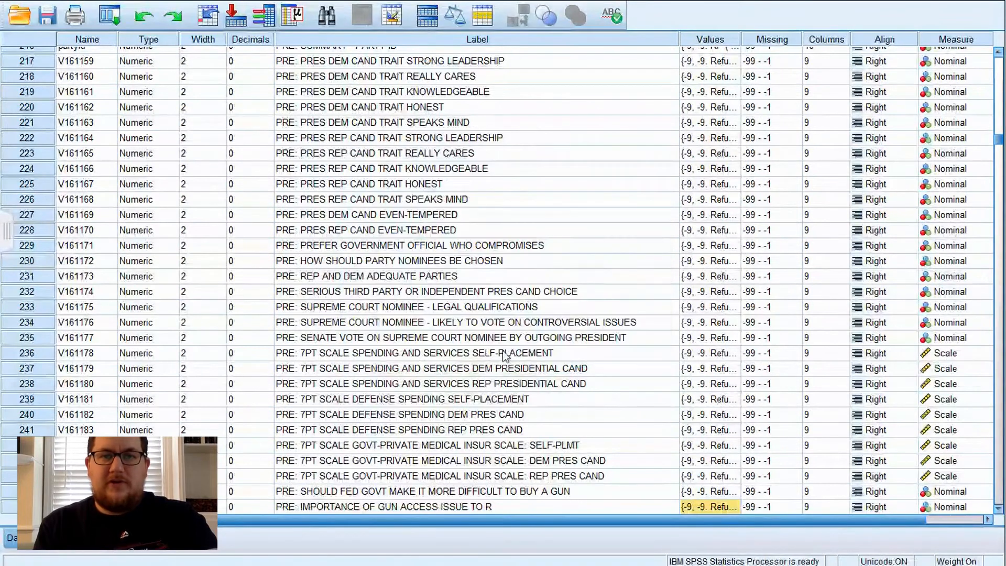
Find gunaccessrev at the end of the variable list and set its decimals to 0
{"action": "left_click_drag", "start_coordinate": [1001, 140], "coordinate": [967, 533]}
{"action": "scroll", "coordinate": [451, 279], "scroll_direction": "up", "scroll_amount": 6}
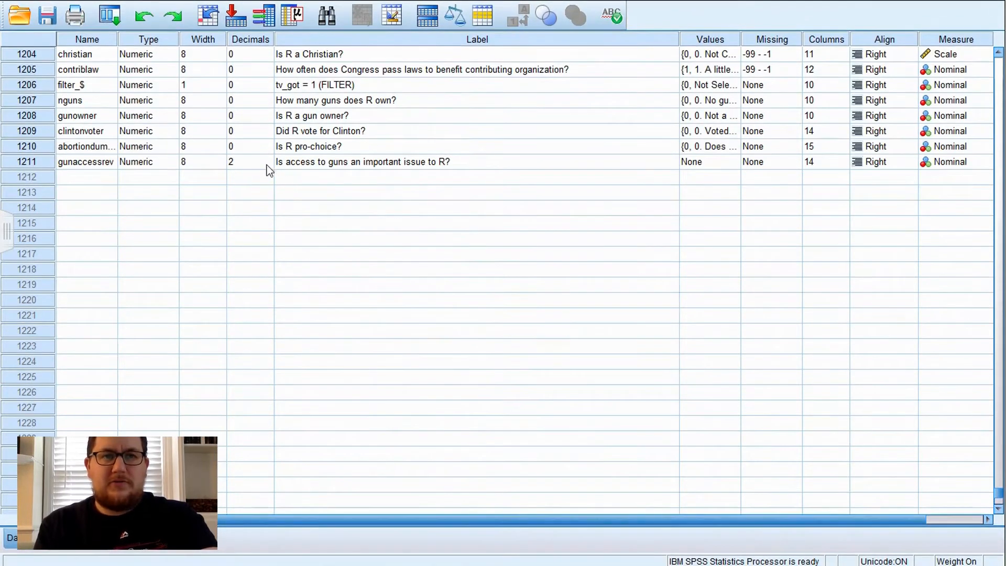
{"action": "left_click", "coordinate": [268, 167]}
{"action": "left_click", "coordinate": [269, 167]}
Open the value labels of gunaccessrev and label value 1 as "1. Not at all important"
{"action": "left_click", "coordinate": [735, 162]}
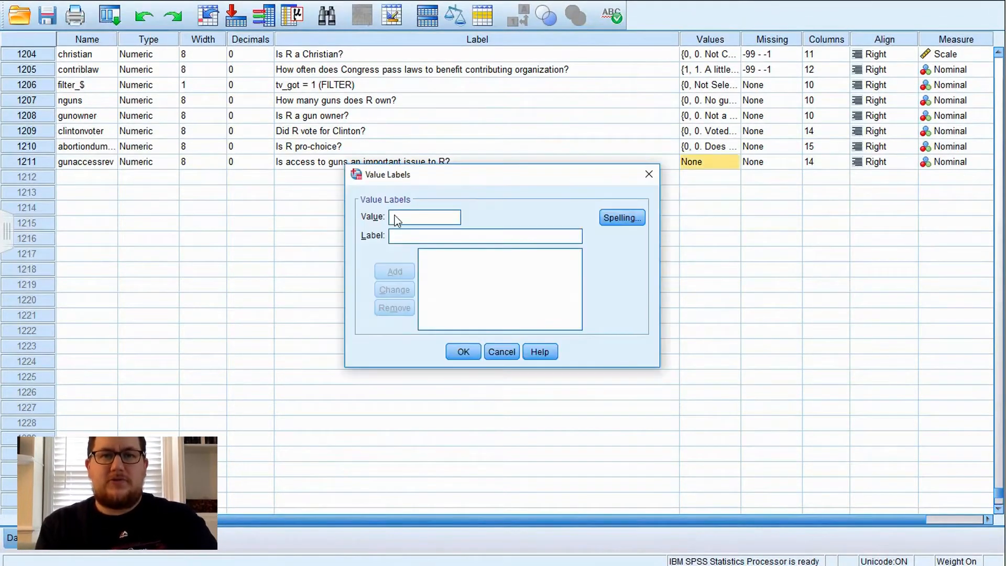
{"action": "type", "text": "1"}
{"action": "key", "text": "Tab"}
{"action": "type", "text": "1."}
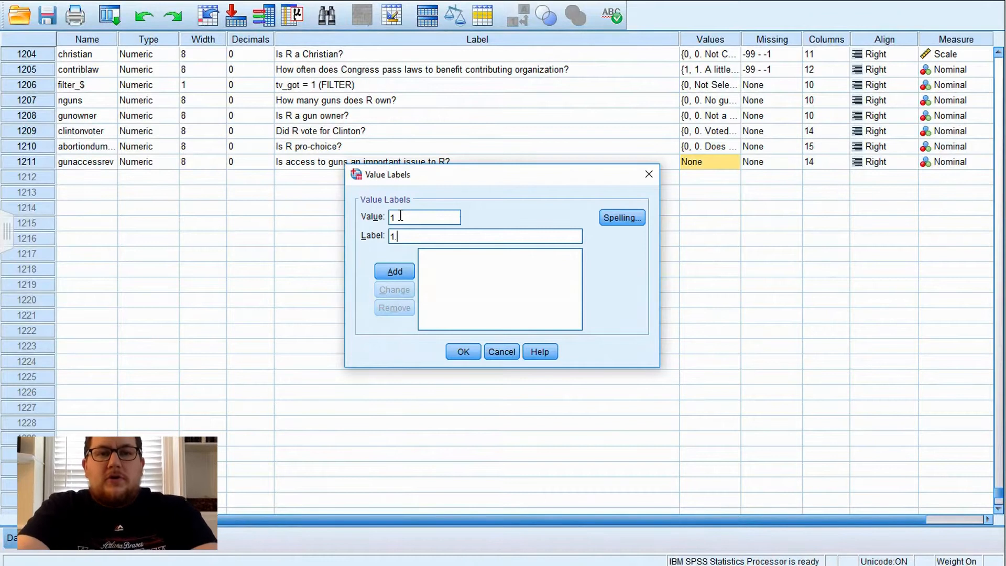
{"action": "type", "text": " Not at all important"}
{"action": "left_click", "coordinate": [395, 271]}
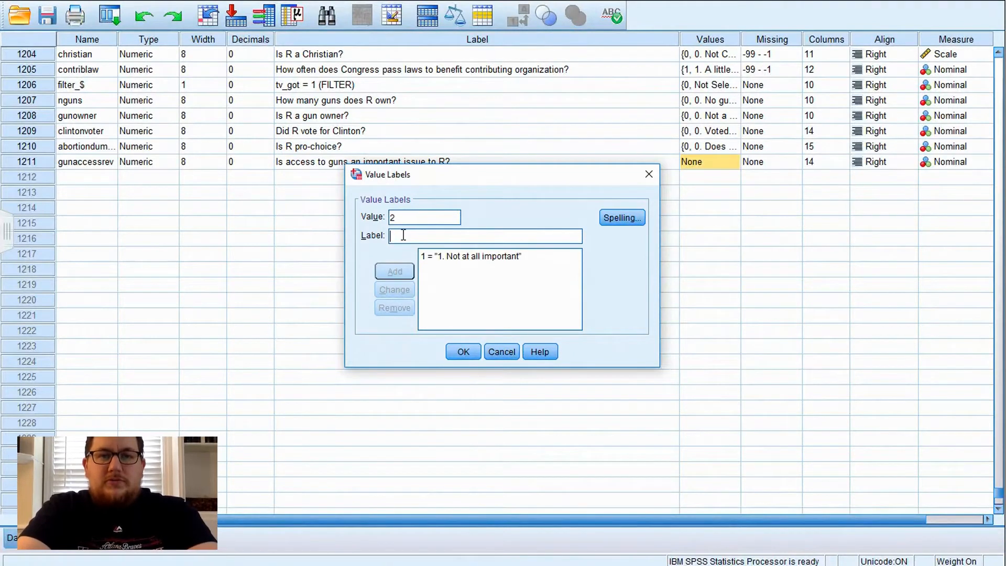
Add the gunaccessrev value labels "2. Not very important" for 2 and "3. Somewhat important" for 3
{"action": "type", "text": "2. Not very important"}
{"action": "left_click", "coordinate": [401, 270]}
{"action": "type", "text": "3"}
{"action": "key", "text": "Tab"}
{"action": "type", "text": "3. Somewhat important"}
{"action": "left_click", "coordinate": [401, 269]}
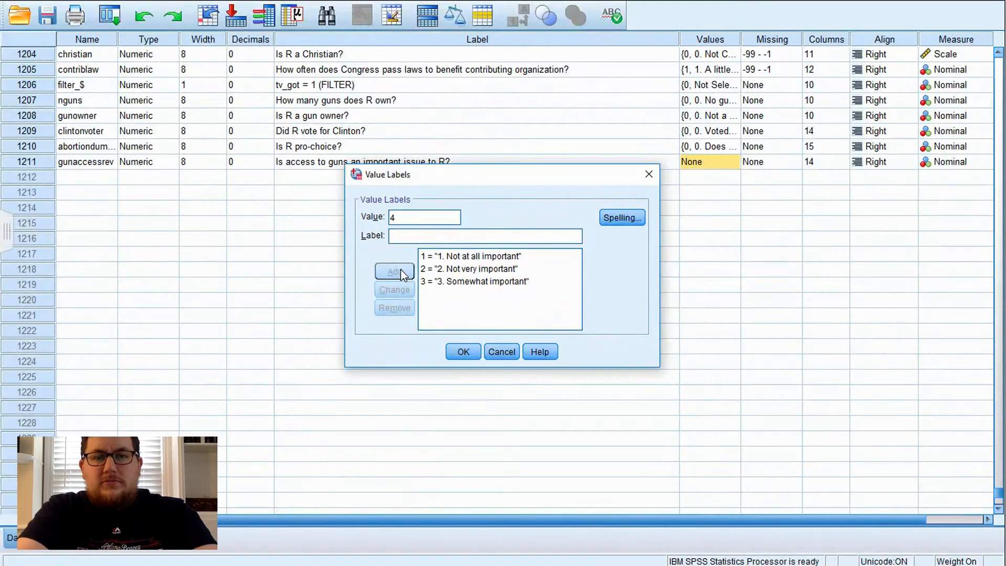
Add the gunaccessrev value label "4. Very important" for 4
{"action": "type", "text": "Very important"}
{"action": "key", "text": "Left"}
{"action": "type", "text": "4."}
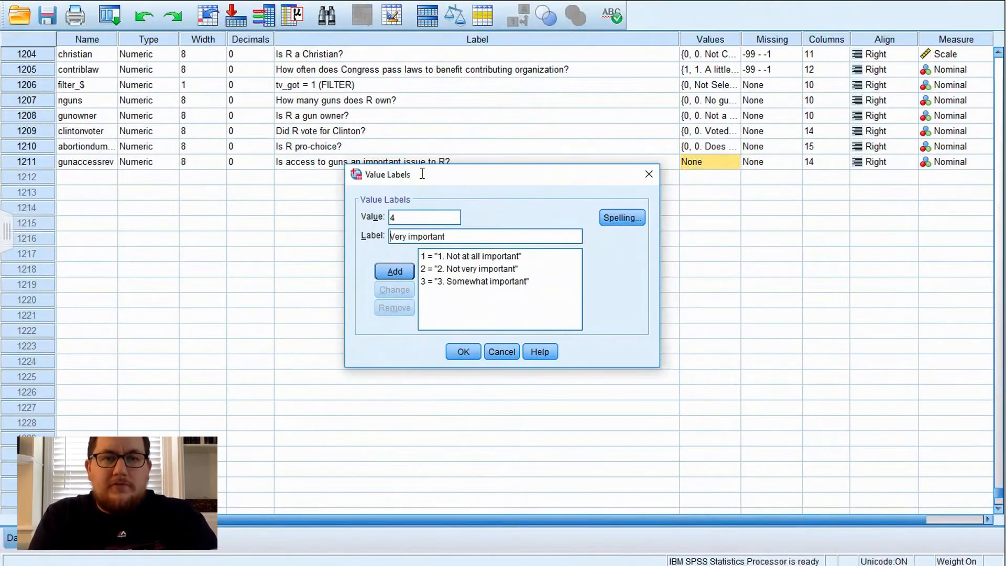
{"action": "key", "text": "Home"}
{"action": "type", "text": "4."}
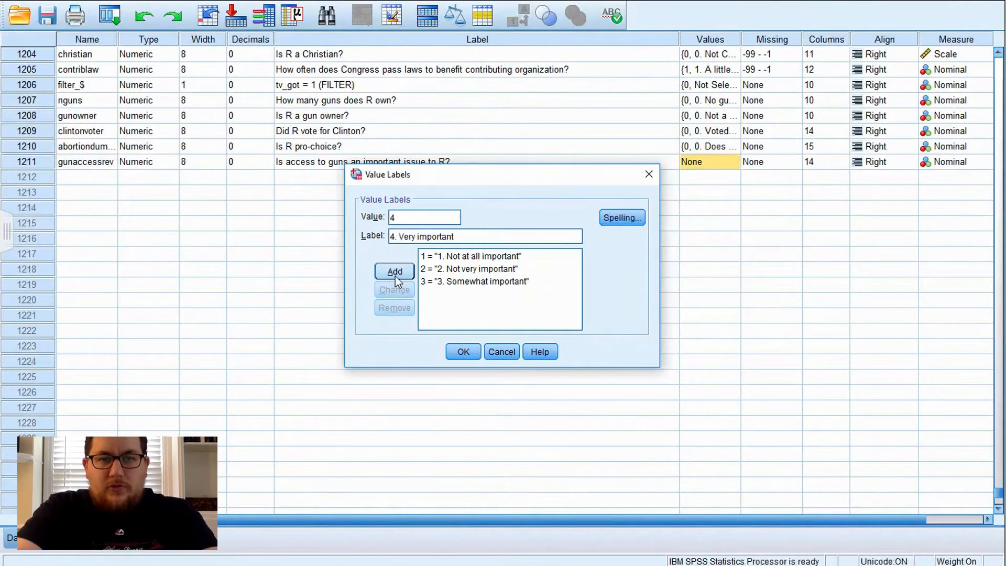
{"action": "left_click", "coordinate": [395, 274]}
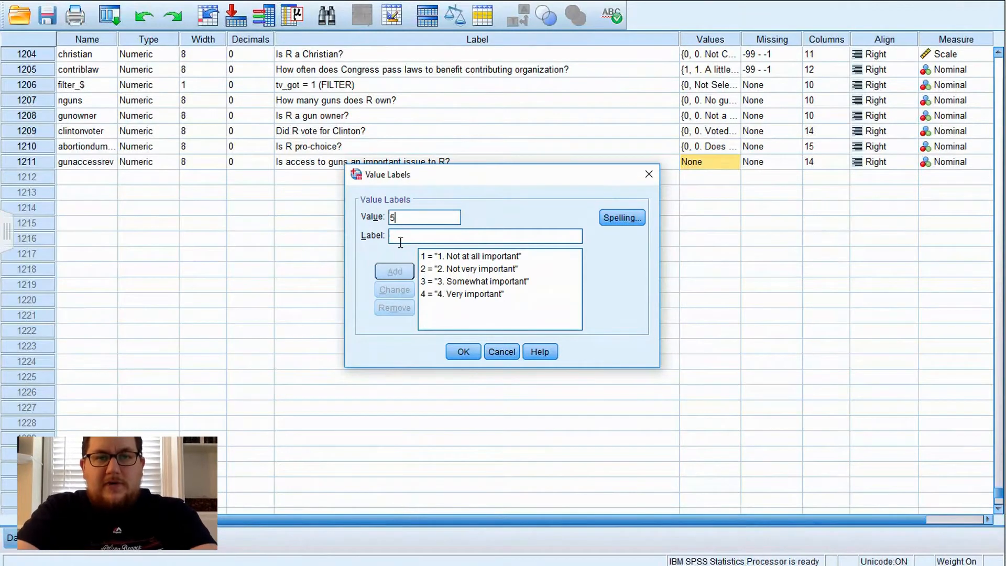
Add the value label "5. Extremely important" for 5 and accept the gunaccessrev labels
{"action": "type", "text": "5. Extre"}
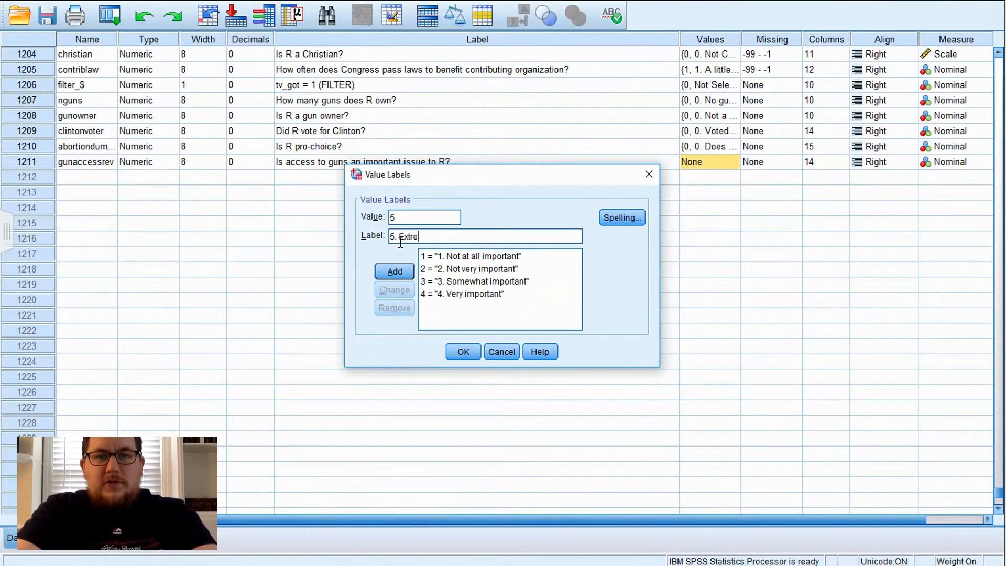
{"action": "type", "text": "mely important"}
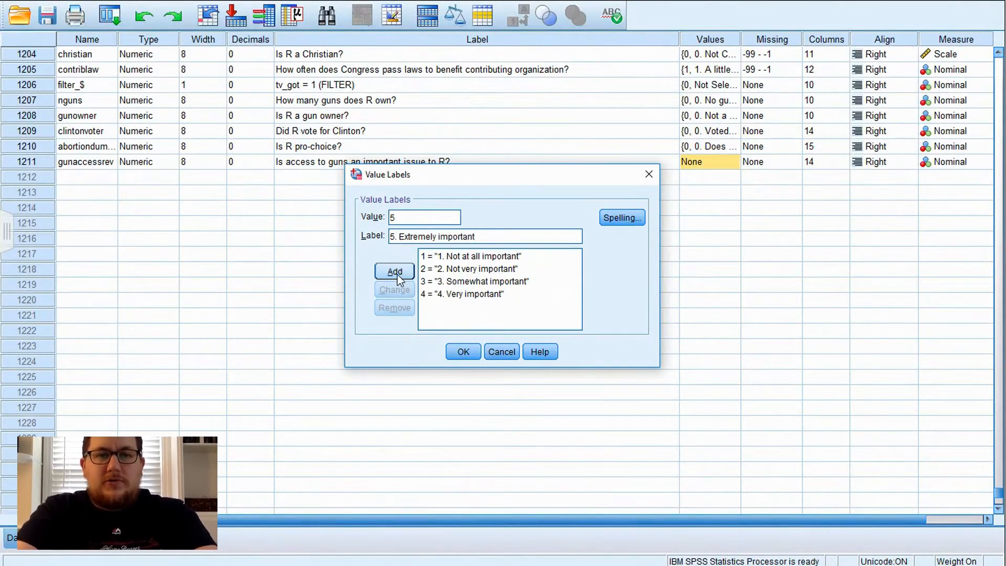
{"action": "left_click", "coordinate": [397, 274]}
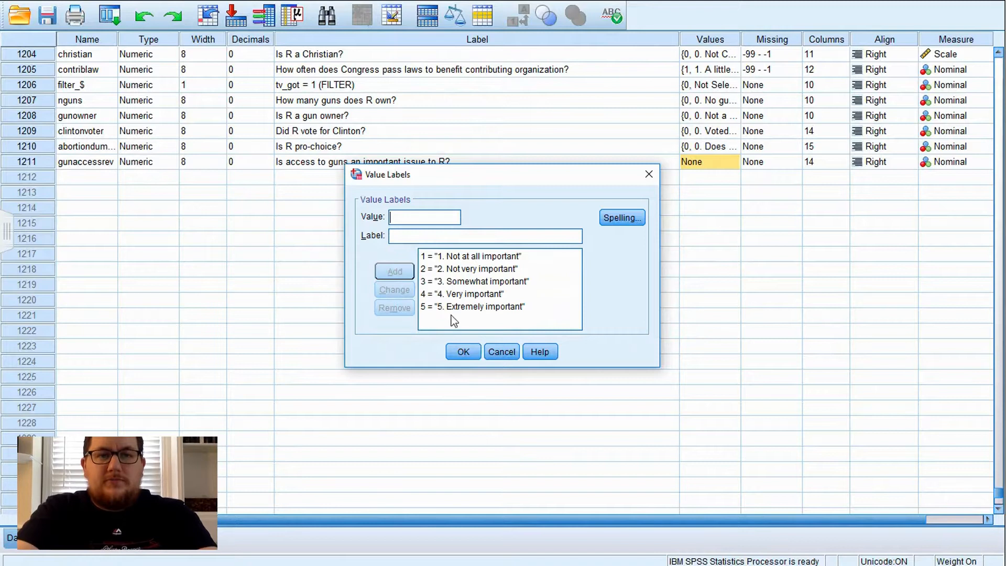
{"action": "left_click", "coordinate": [456, 352]}
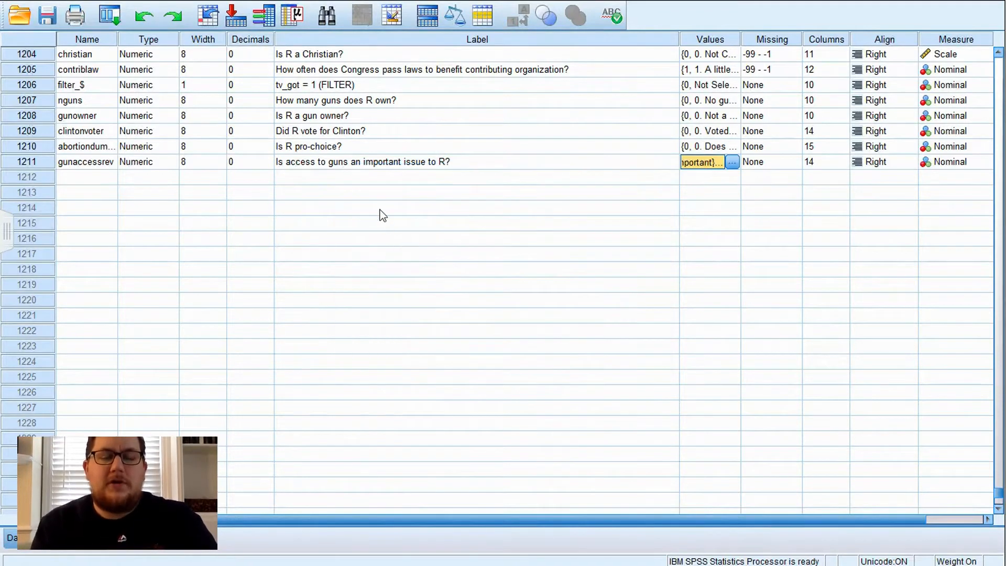
Open Crosstabs and clear the previous abortion variables from its settings
{"action": "left_click", "coordinate": [195, 2]}
{"action": "mouse_move", "coordinate": [222, 29]}
{"action": "left_click", "coordinate": [390, 82]}
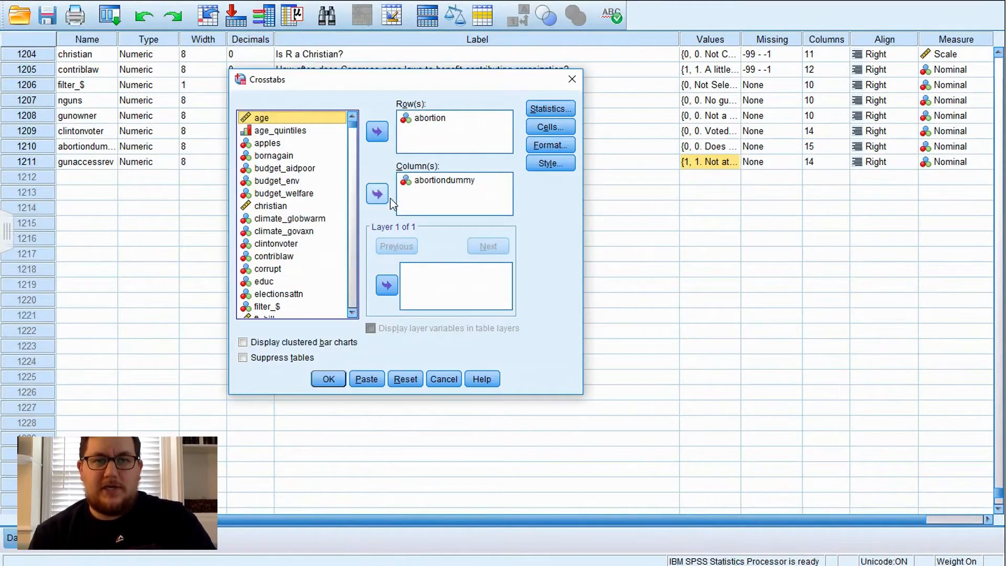
{"action": "left_click", "coordinate": [406, 379]}
Run a crosstab with gunaccess in the rows and gunaccessrev in the columns, and check the resulting table
{"action": "left_click", "coordinate": [306, 232]}
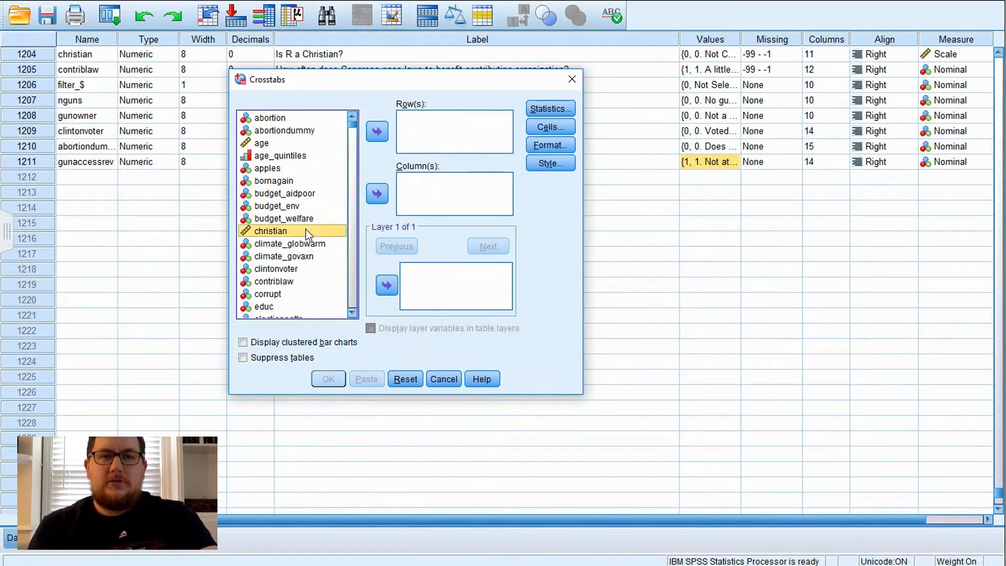
{"action": "key", "text": "n"}
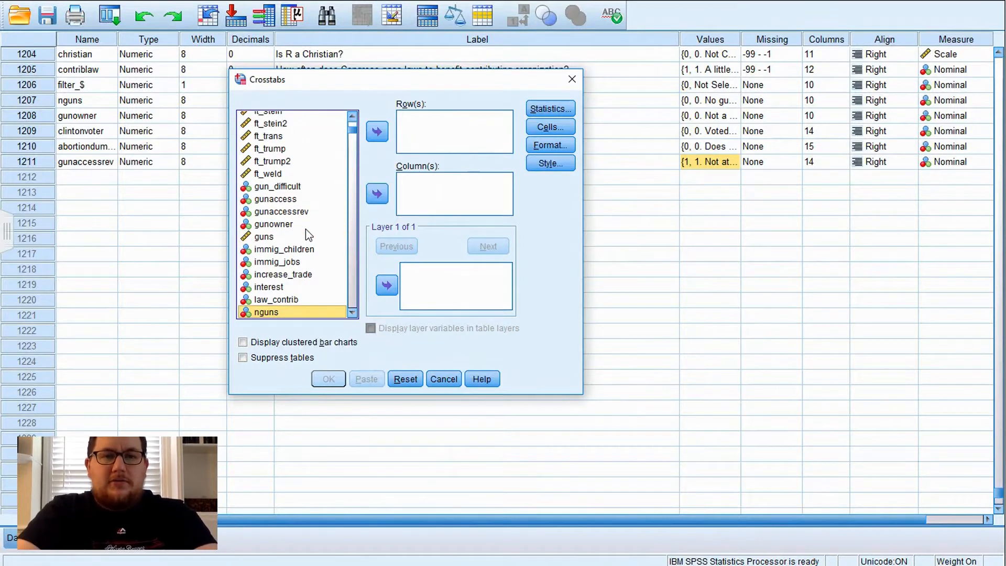
{"action": "left_click", "coordinate": [273, 202]}
{"action": "left_click", "coordinate": [378, 132]}
{"action": "left_click", "coordinate": [300, 199]}
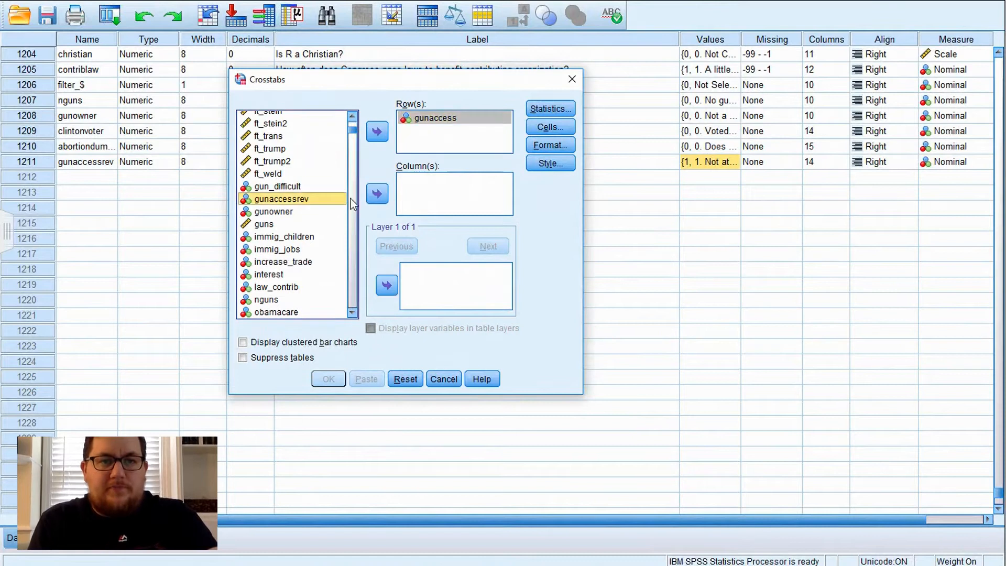
{"action": "left_click", "coordinate": [378, 194]}
{"action": "left_click", "coordinate": [329, 379]}
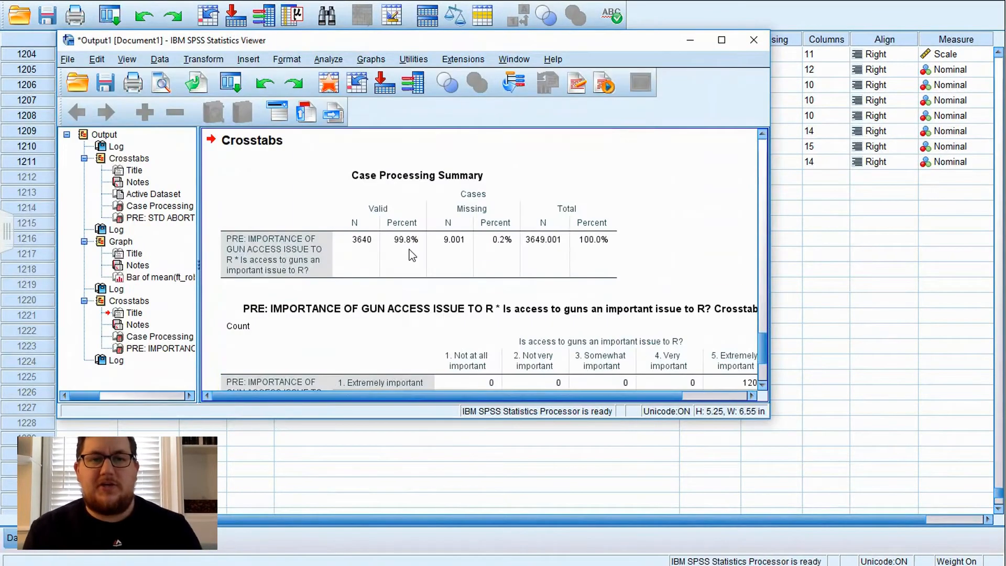
{"action": "scroll", "coordinate": [412, 255], "scroll_direction": "down", "scroll_amount": 3}
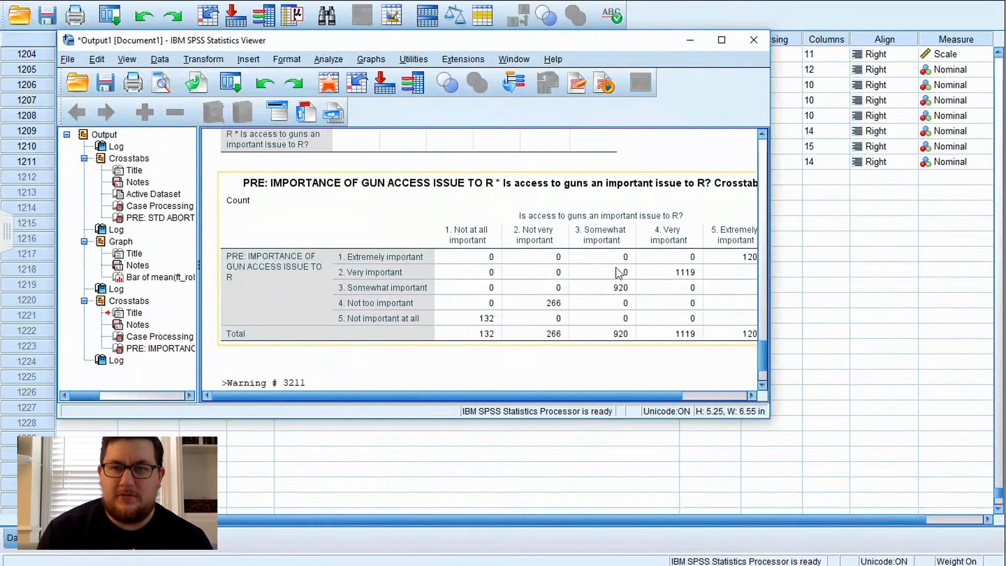
{"action": "left_click", "coordinate": [379, 387]}
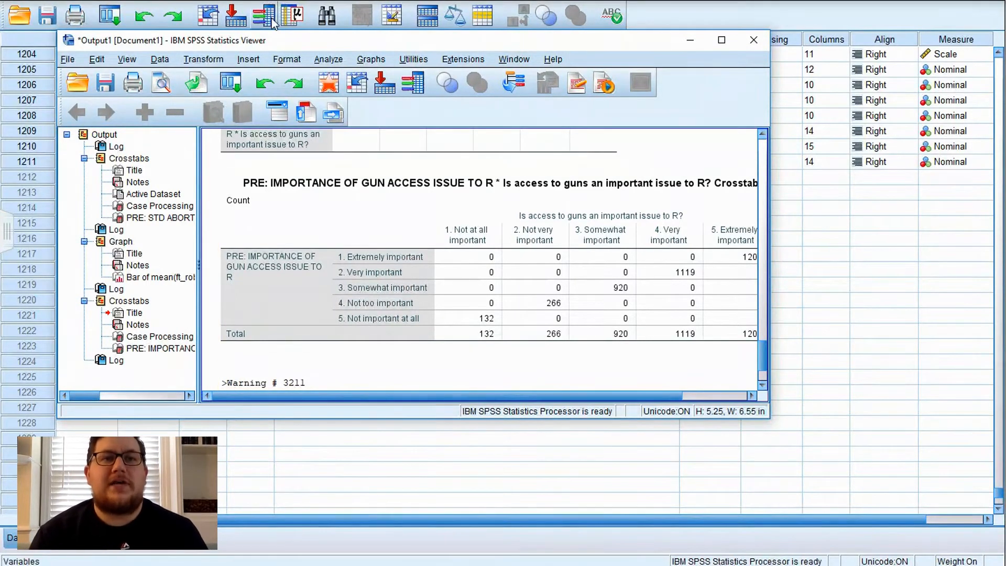
Return to the variable list and search the variable names for "interest"
{"action": "left_click", "coordinate": [270, 1]}
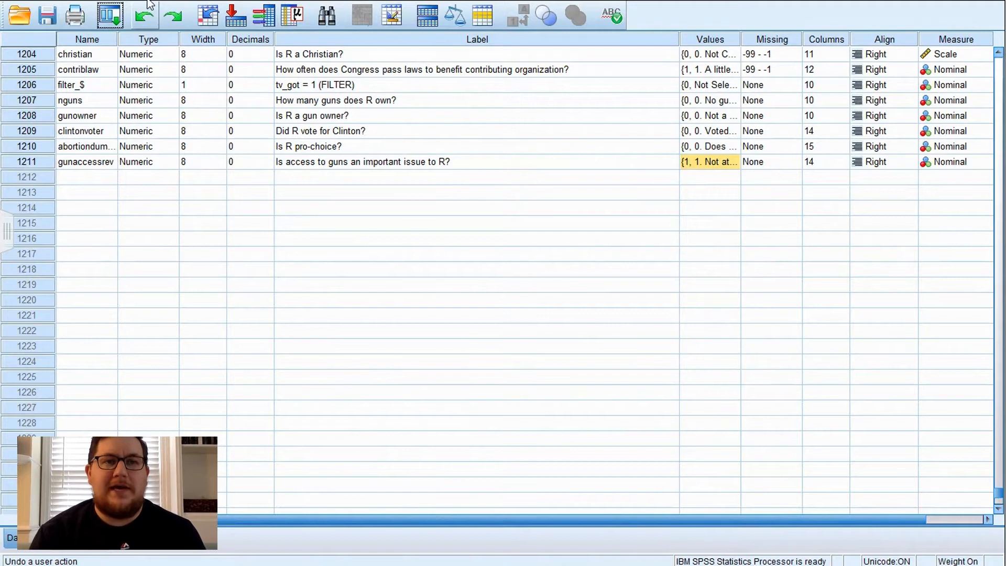
{"action": "left_click", "coordinate": [99, 41]}
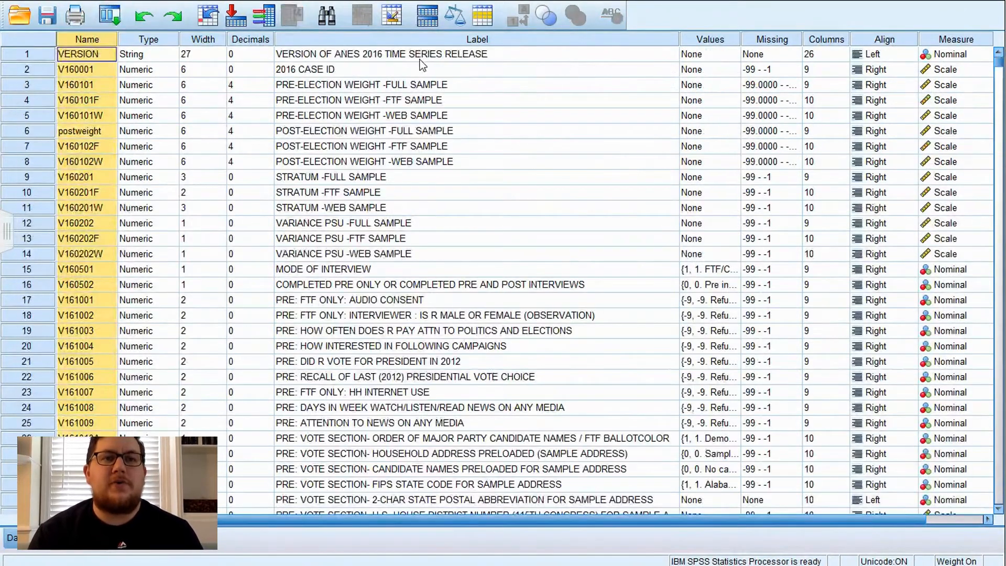
{"action": "left_click", "coordinate": [329, 17]}
{"action": "type", "text": "interest"}
{"action": "key", "text": "Return"}
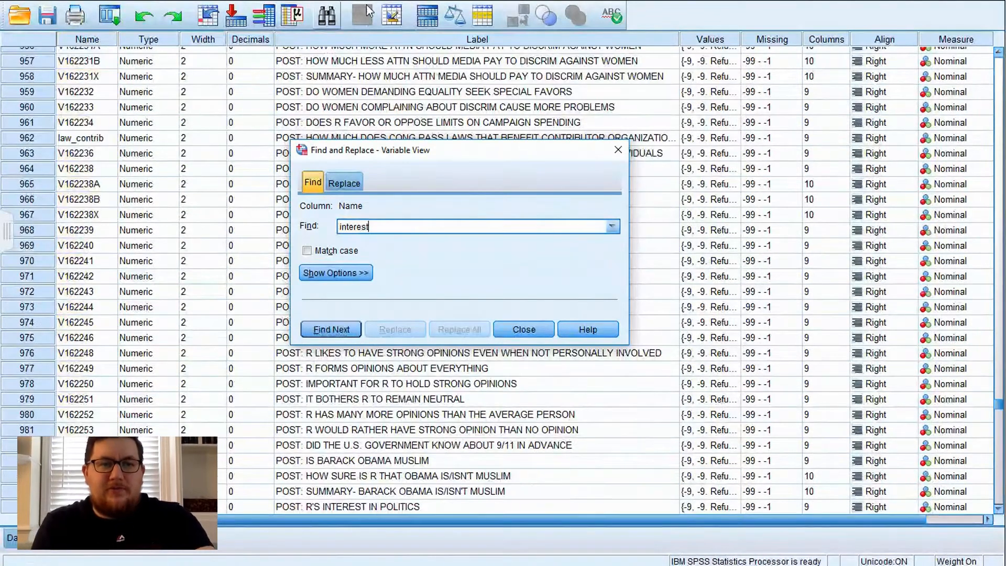
{"action": "left_click", "coordinate": [518, 323]}
Examine the full list of value labels for the variable on R's interest in politics
{"action": "left_click", "coordinate": [734, 507]}
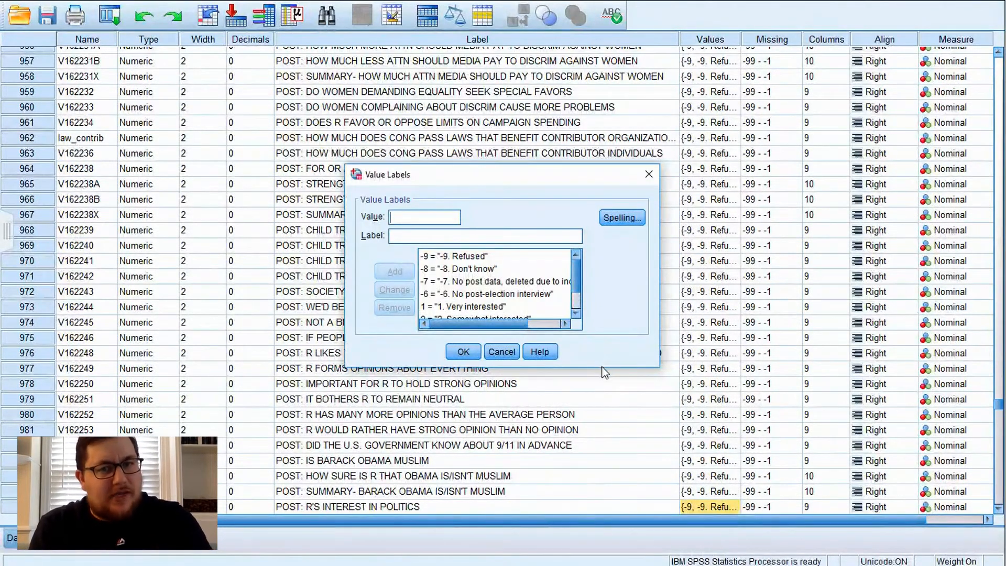
{"action": "left_click_drag", "start_coordinate": [645, 369], "coordinate": [637, 419]}
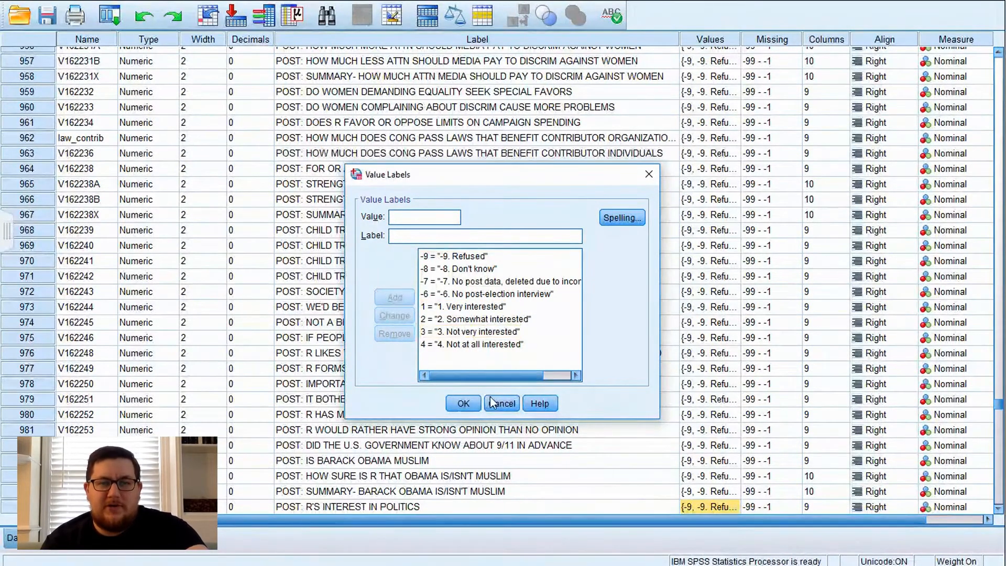
{"action": "left_click", "coordinate": [459, 404]}
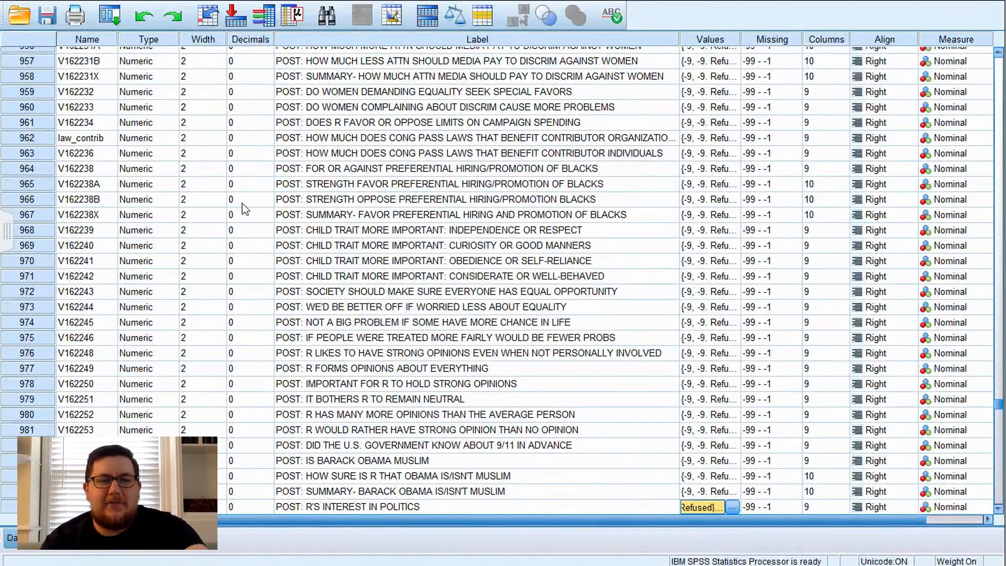
Start a Compute Variable transformation and insert the interest variable into the numeric expression
{"action": "left_click", "coordinate": [149, 3]}
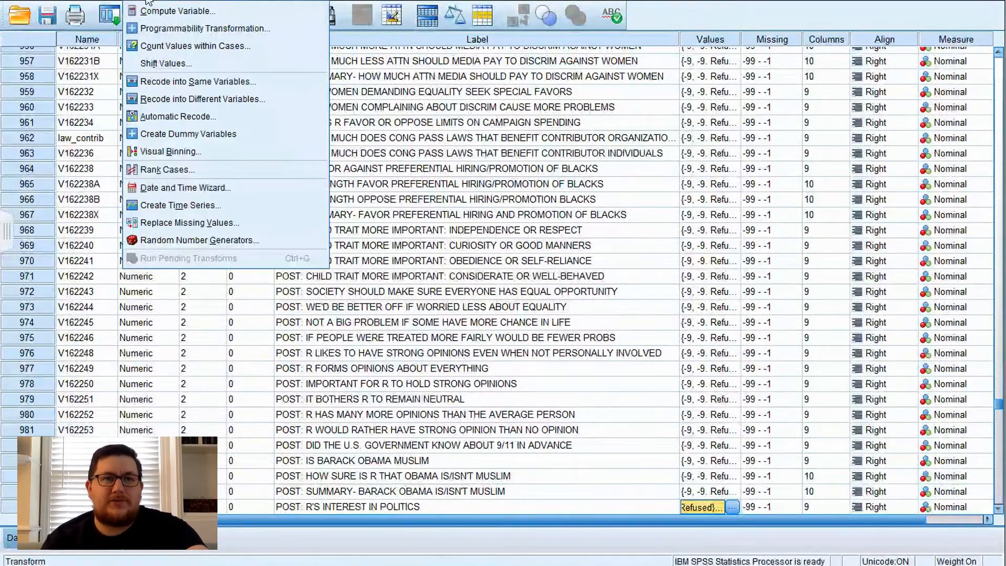
{"action": "left_click", "coordinate": [148, 14]}
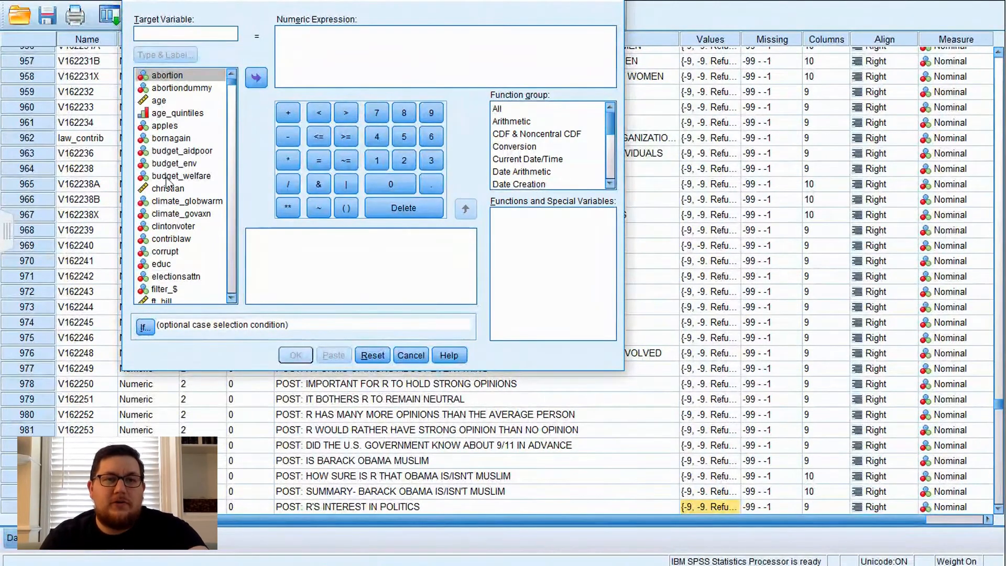
{"action": "left_click", "coordinate": [167, 138]}
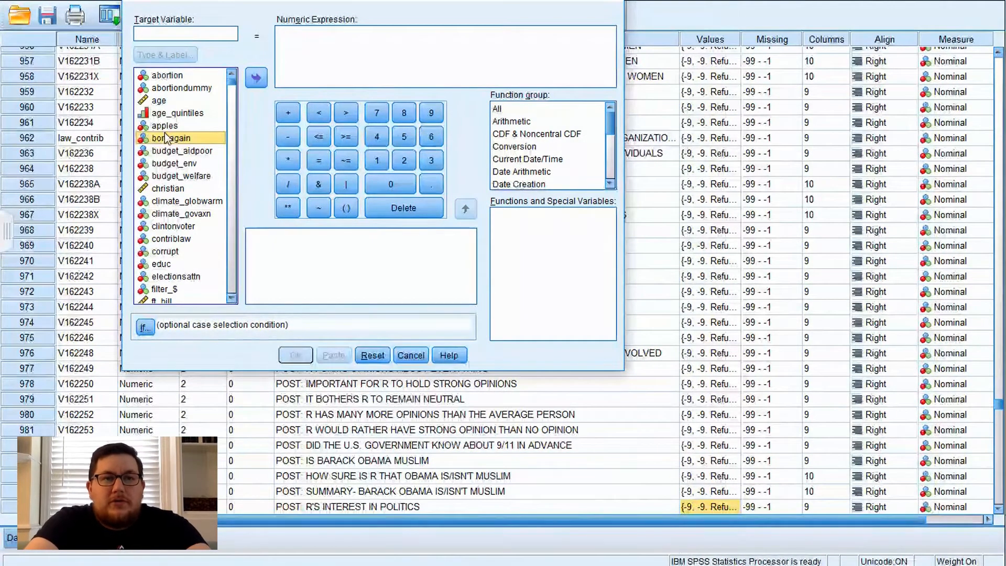
{"action": "key", "text": "i"}
{"action": "key", "text": "n"}
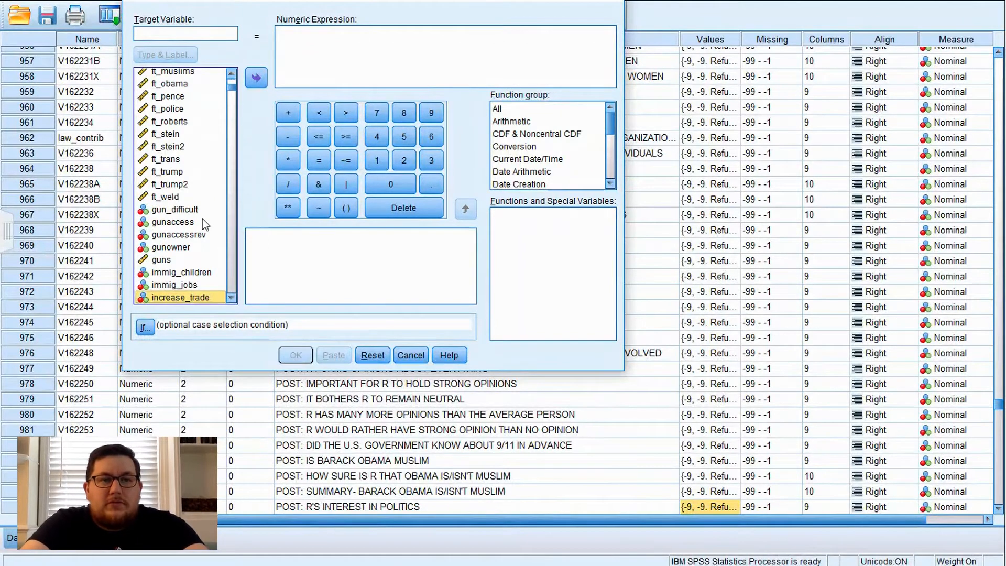
{"action": "key", "text": "Down"}
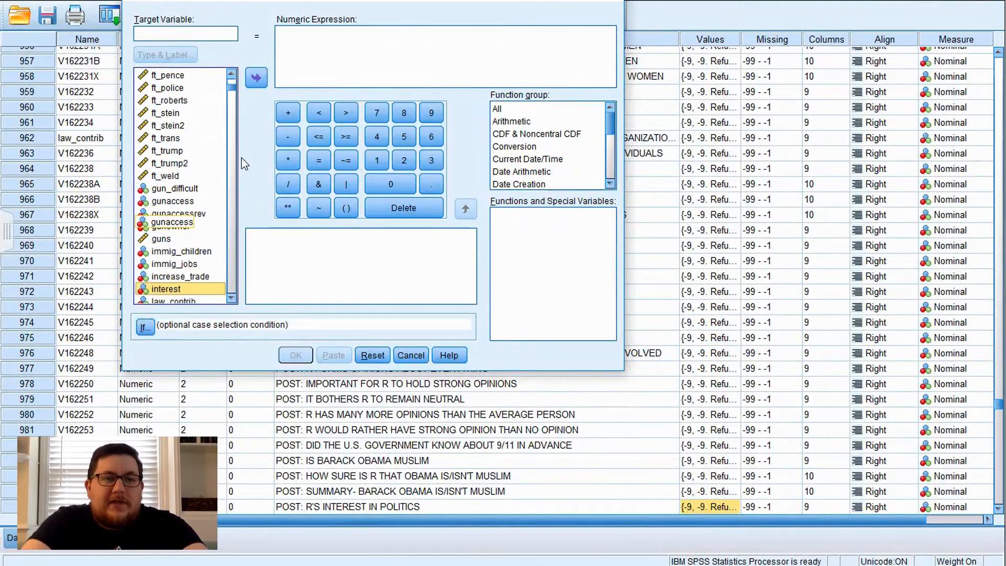
{"action": "left_click", "coordinate": [256, 79]}
Name the target variable interestrev and give it the label "R's interest in politics"
{"action": "left_click", "coordinate": [184, 33]}
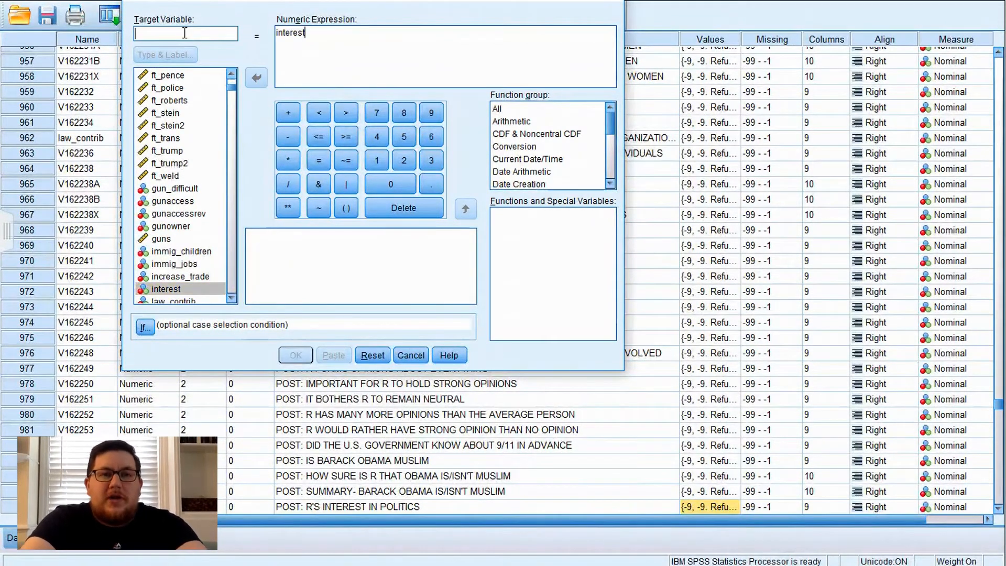
{"action": "type", "text": "interestrev"}
{"action": "left_click", "coordinate": [177, 57]}
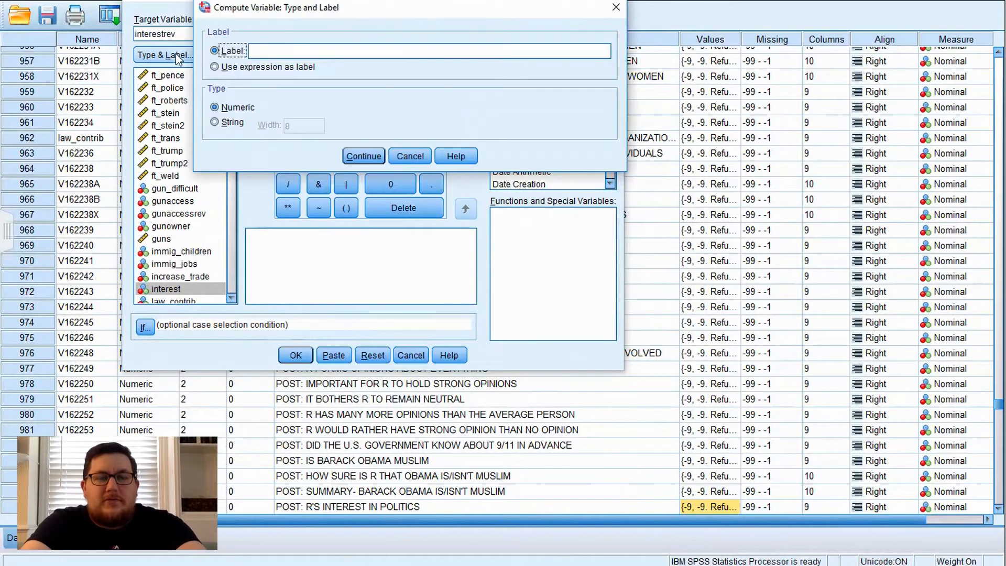
{"action": "left_click", "coordinate": [350, 51]}
{"action": "type", "text": "R's interest in politics"}
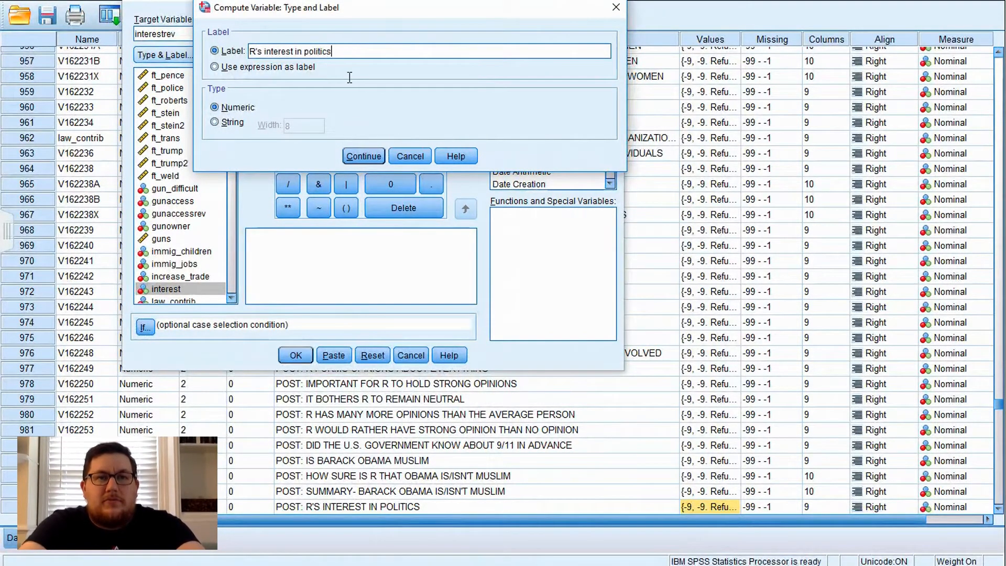
{"action": "left_click", "coordinate": [360, 156]}
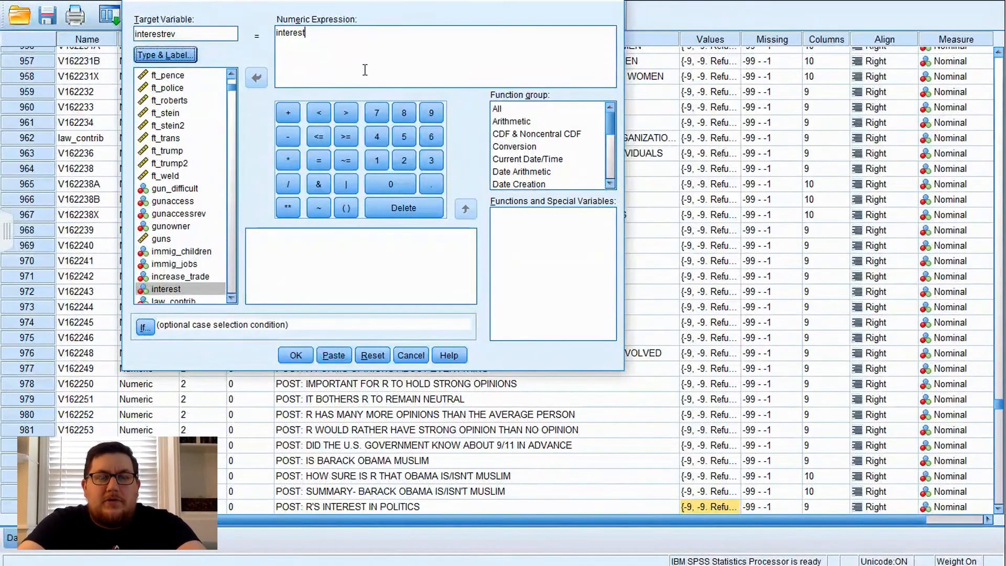
Complete the numeric expression as 5-interest and run the computation
{"action": "left_click", "coordinate": [277, 36]}
{"action": "type", "text": "5-"}
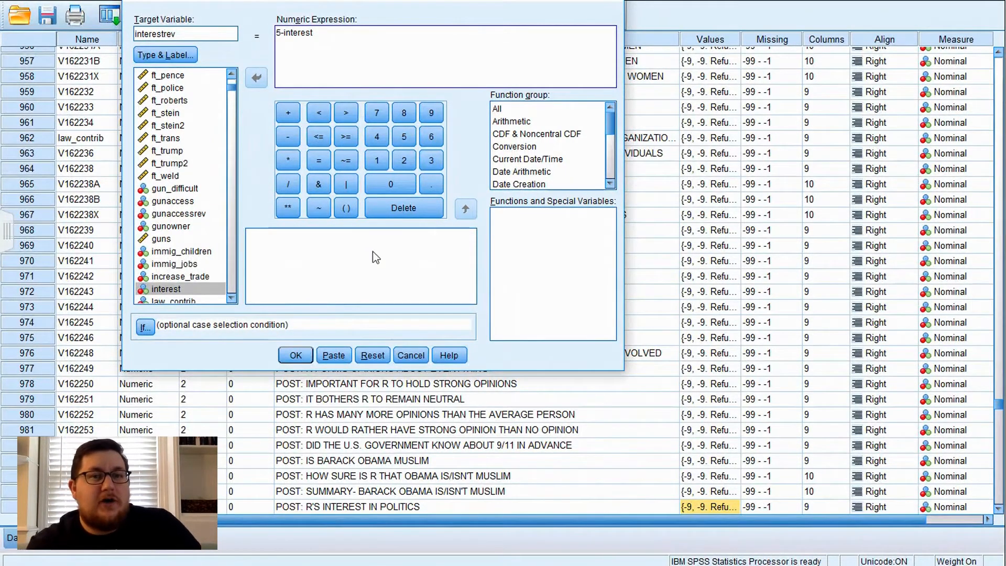
{"action": "left_click", "coordinate": [292, 355]}
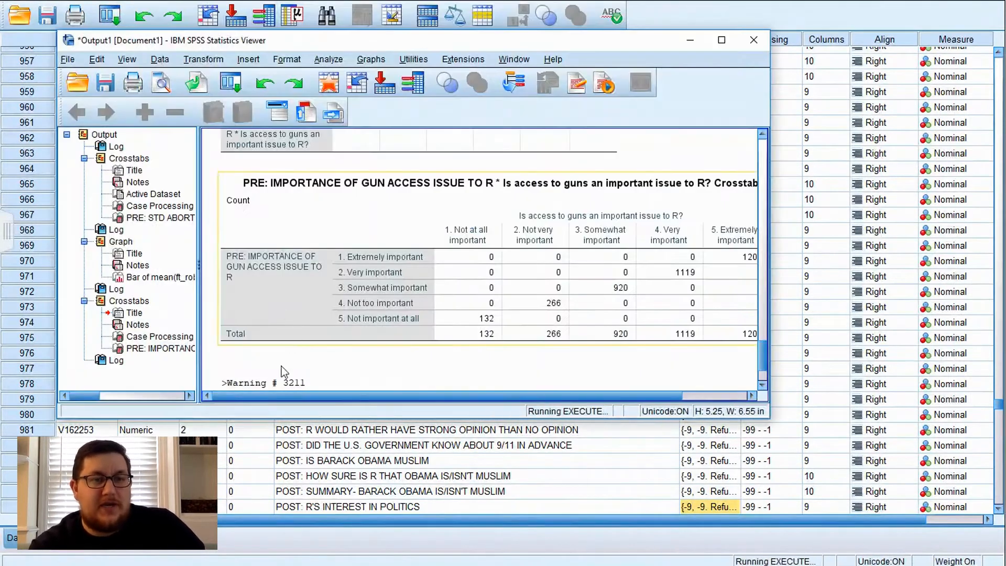
Review the value labels of the original variable on R's interest in politics, including codes 1 to 4
{"action": "left_click", "coordinate": [730, 506]}
{"action": "scroll", "coordinate": [561, 293], "scroll_direction": "down", "scroll_amount": 1}
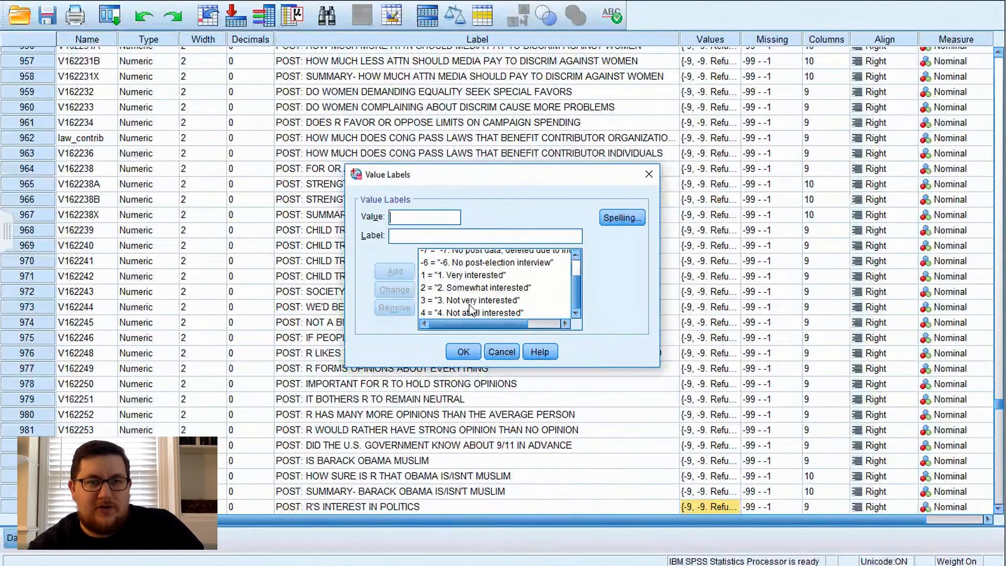
{"action": "left_click", "coordinate": [495, 352]}
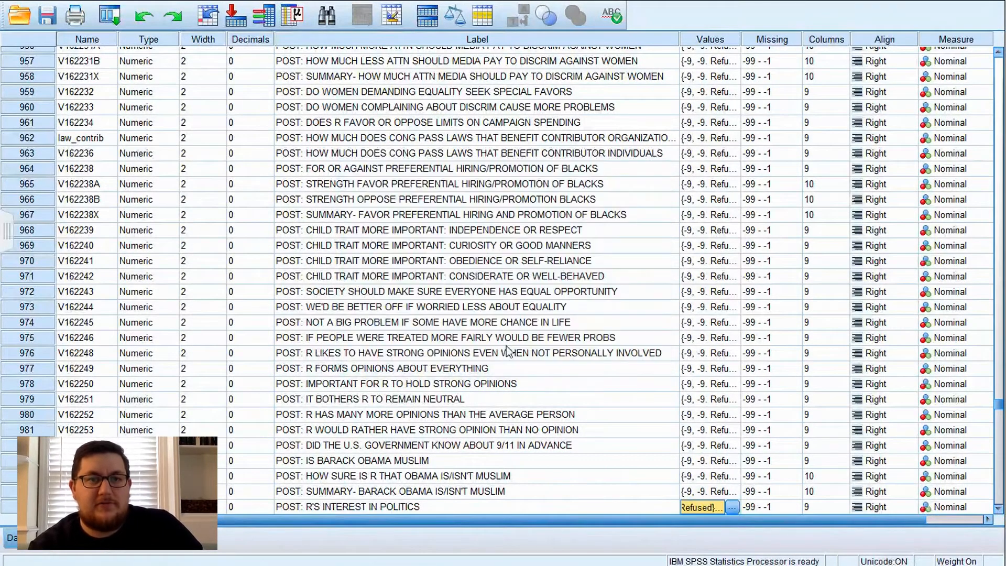
Set the decimals of the new interestrev variable to 0
{"action": "left_click_drag", "start_coordinate": [996, 454], "coordinate": [992, 510]}
{"action": "scroll", "coordinate": [521, 178], "scroll_direction": "up", "scroll_amount": 3}
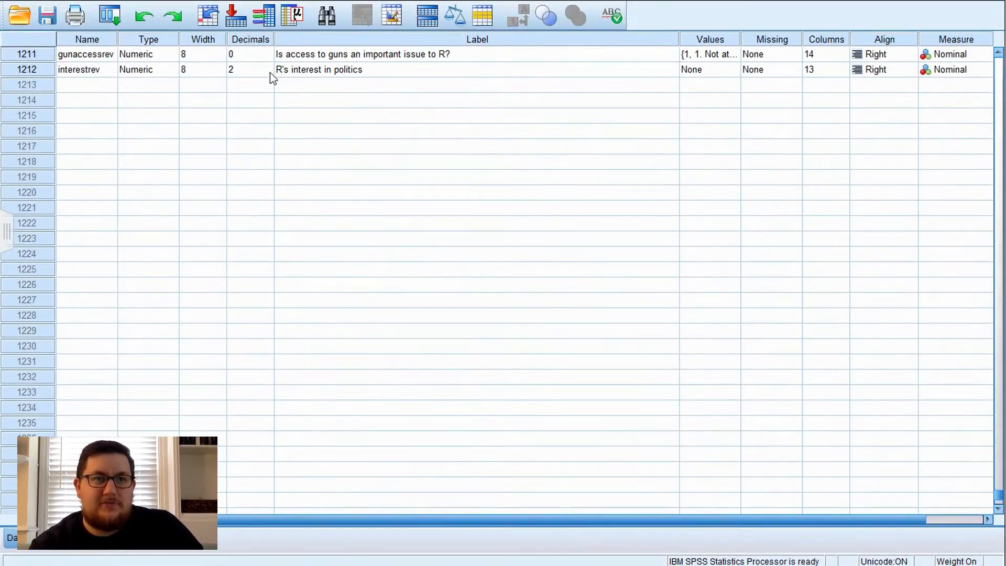
{"action": "double_click", "coordinate": [269, 73]}
Add the value label "1. Not at all interested" for value 1 of interestrev
{"action": "left_click", "coordinate": [725, 69]}
{"action": "left_click", "coordinate": [733, 69]}
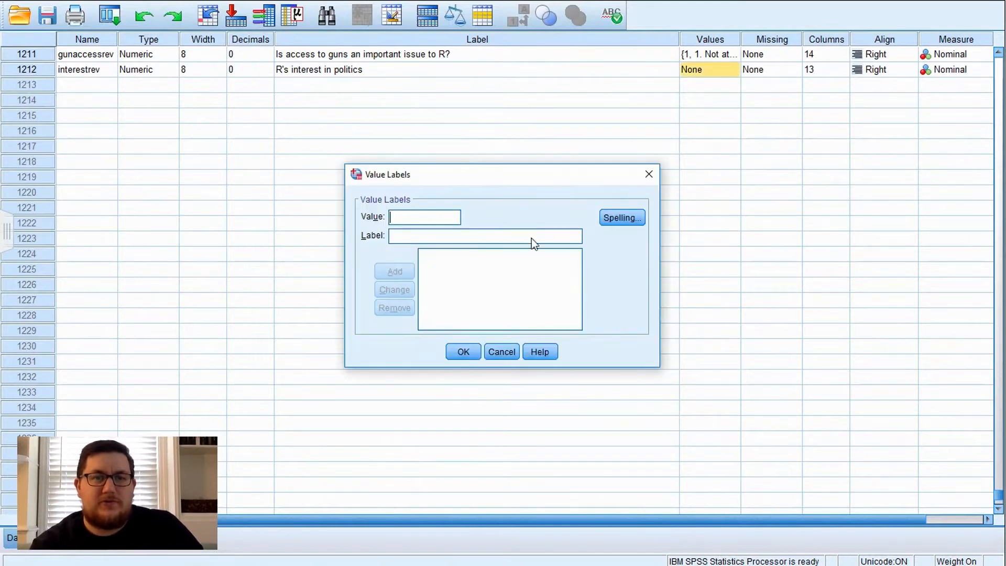
{"action": "type", "text": "1"}
{"action": "key", "text": "Tab"}
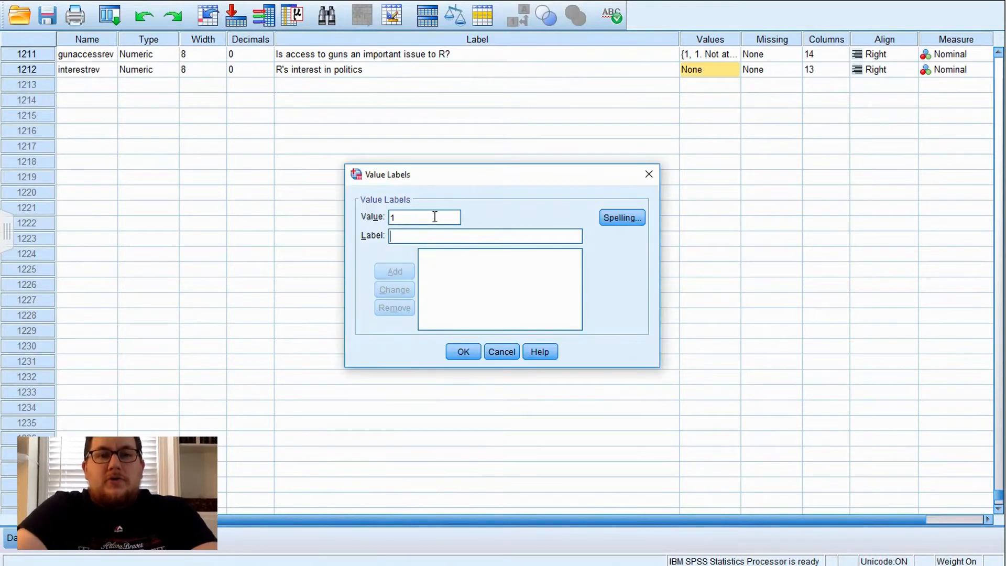
{"action": "type", "text": "1. Not at all in"}
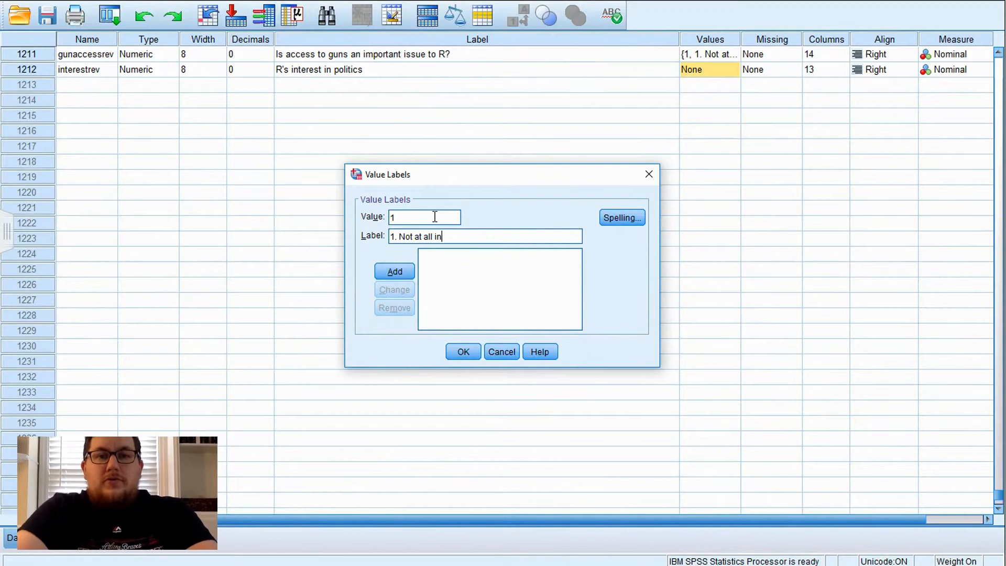
{"action": "type", "text": "tres"}
{"action": "key", "text": "BackSpace"}
{"action": "key", "text": "BackSpace"}
{"action": "key", "text": "BackSpace"}
{"action": "type", "text": "erested"}
{"action": "left_click", "coordinate": [395, 271]}
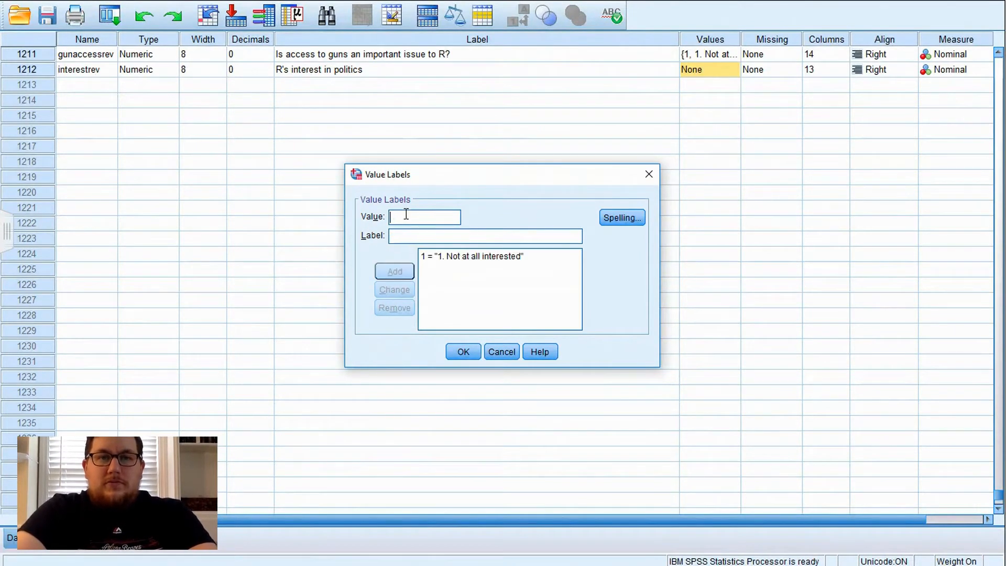
Add the labels "2. Not very interested" for value 2 and "3. Somewhat interested" for value 3 of interestrev
{"action": "type", "text": "2."}
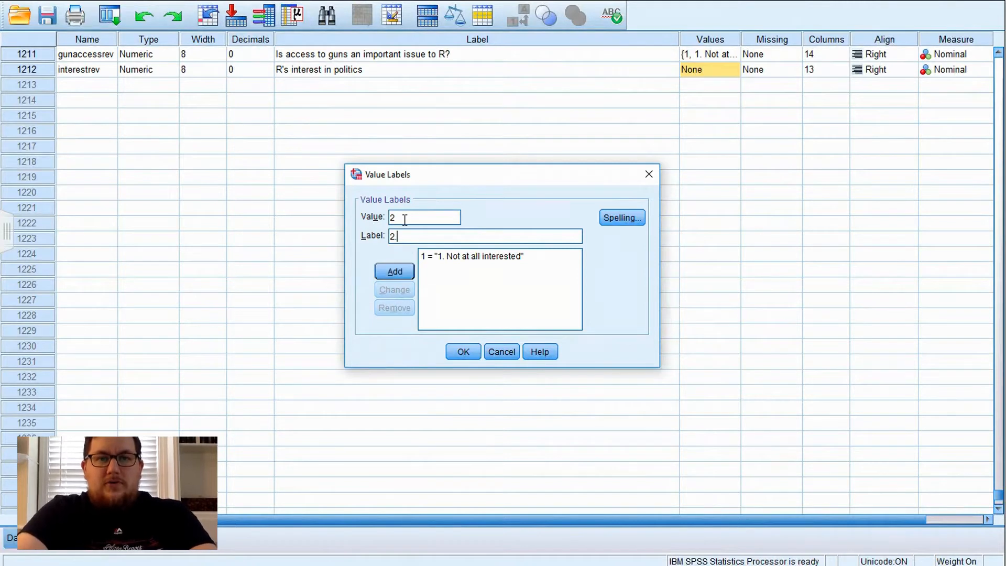
{"action": "type", "text": " Not very interested"}
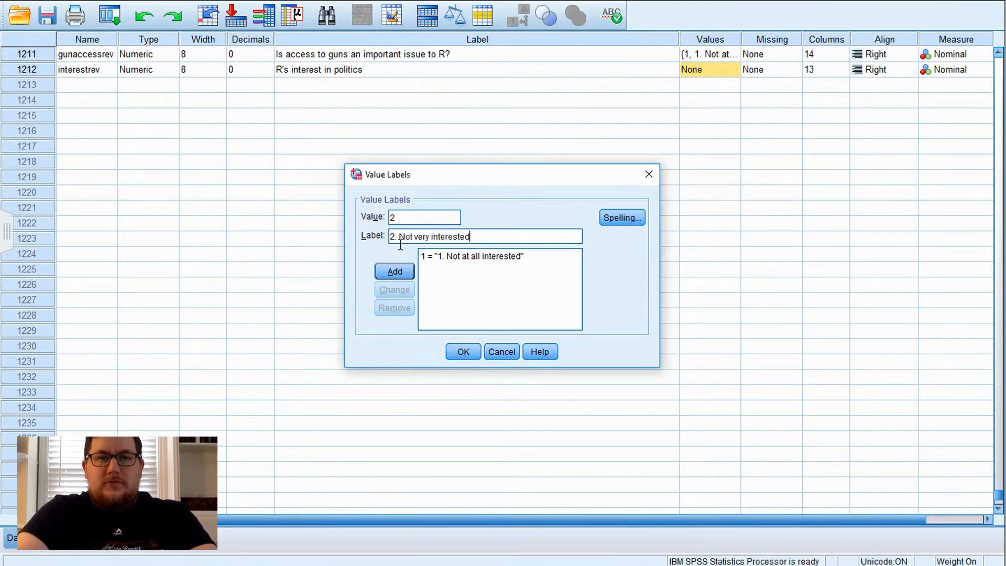
{"action": "left_click", "coordinate": [394, 272]}
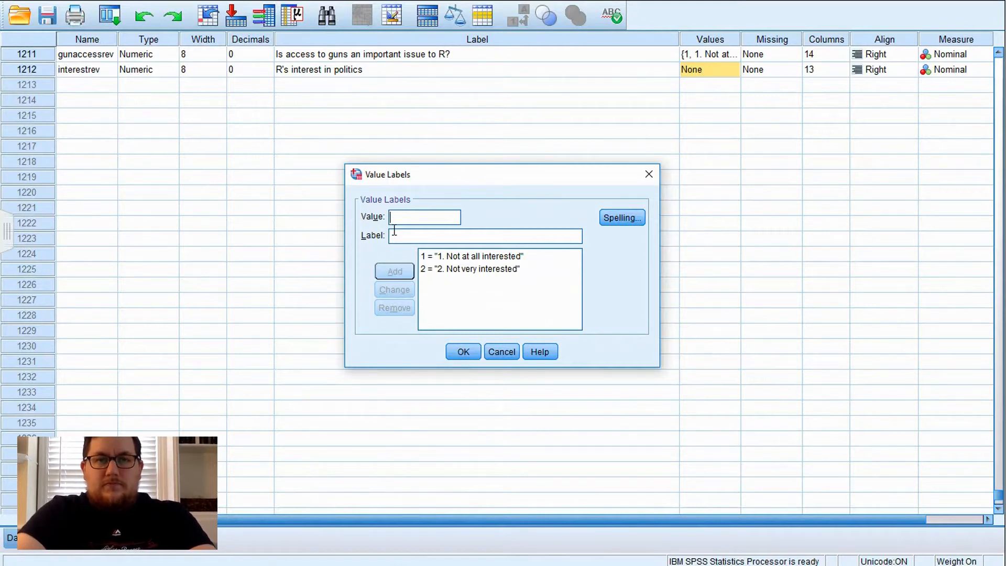
{"action": "type", "text": "3. Somehwat"}
{"action": "key", "text": "BackSpace"}
{"action": "key", "text": "BackSpace"}
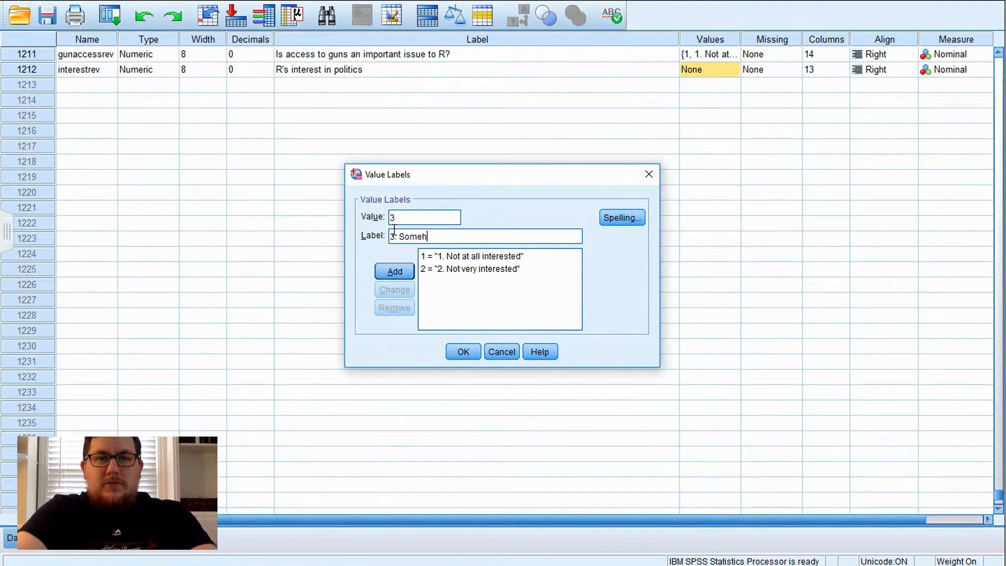
{"action": "type", "text": "hat interested"}
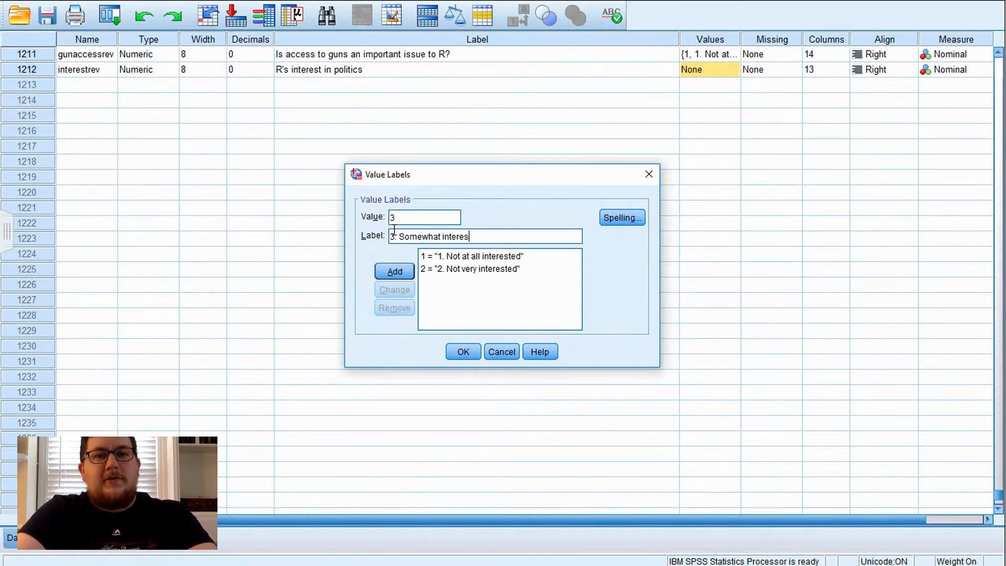
{"action": "left_click", "coordinate": [390, 271]}
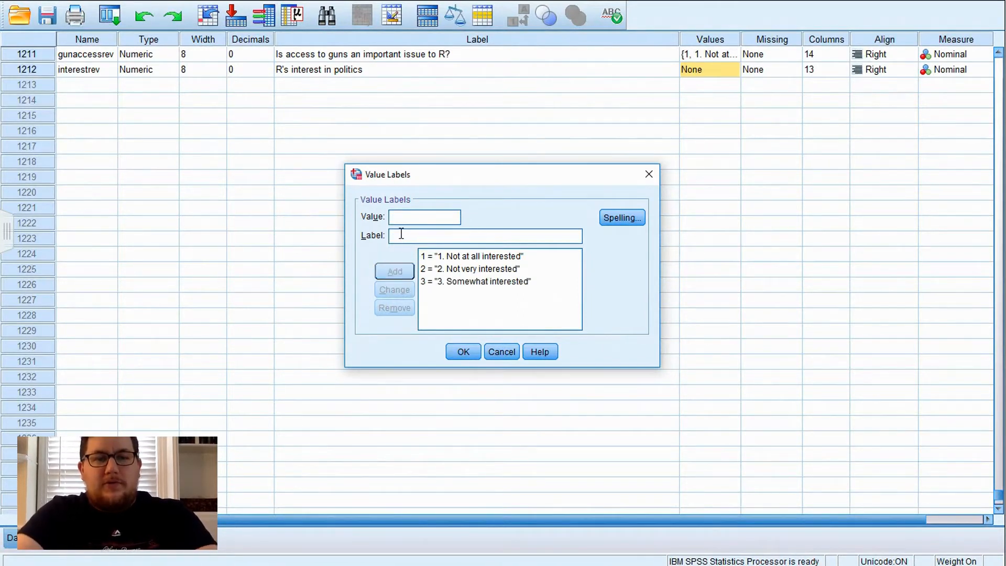
Add the label "4. Very interested" for value 4 and apply the value labels to interestrev
{"action": "type", "text": "4. Very interested"}
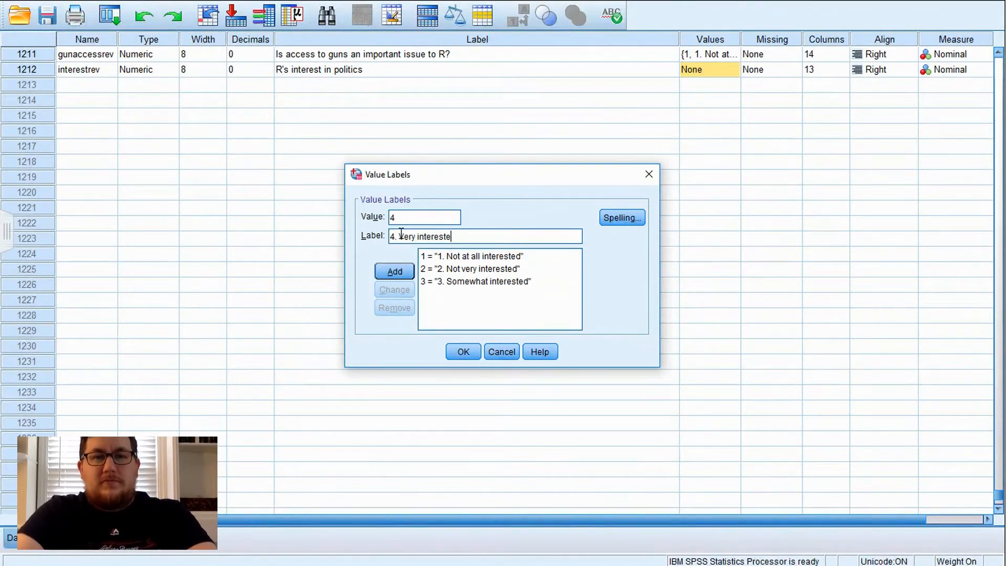
{"action": "left_click", "coordinate": [404, 278]}
{"action": "left_click", "coordinate": [476, 354]}
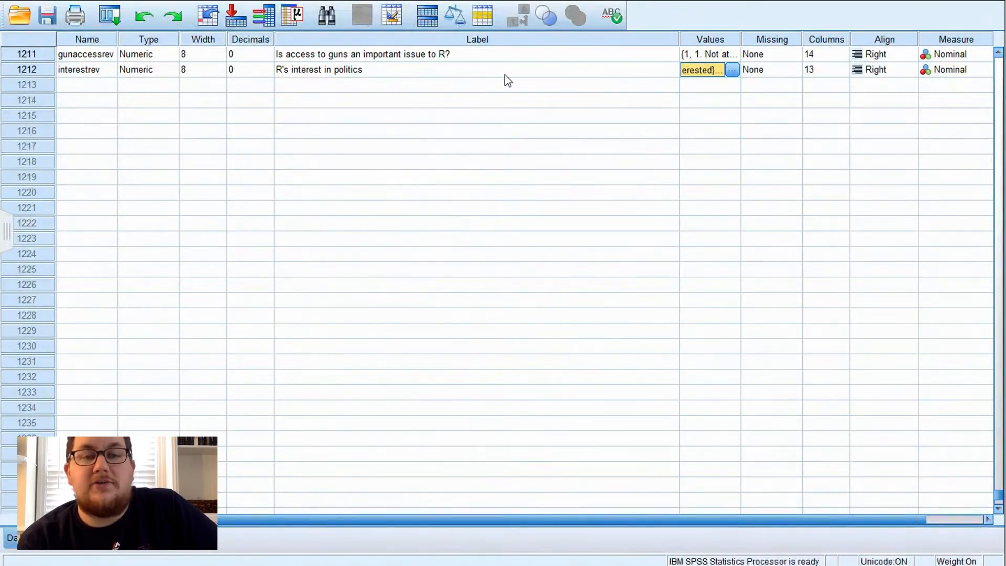
Run descriptive statistics on interestrev, review its frequency table, and return to the variable list
{"action": "left_click", "coordinate": [465, 69]}
{"action": "right_click", "coordinate": [465, 69]}
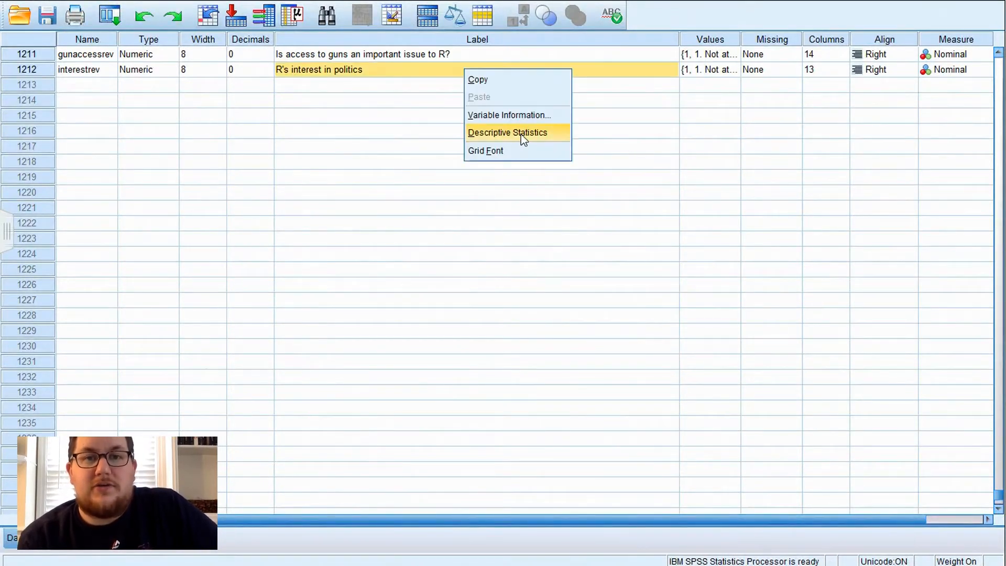
{"action": "left_click", "coordinate": [521, 134]}
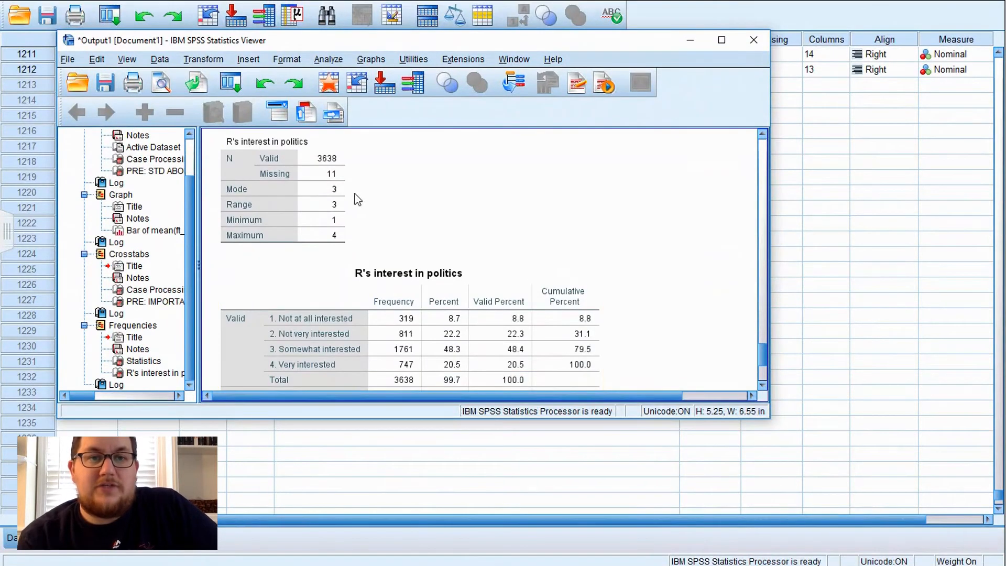
{"action": "scroll", "coordinate": [339, 173], "scroll_direction": "up", "scroll_amount": 5}
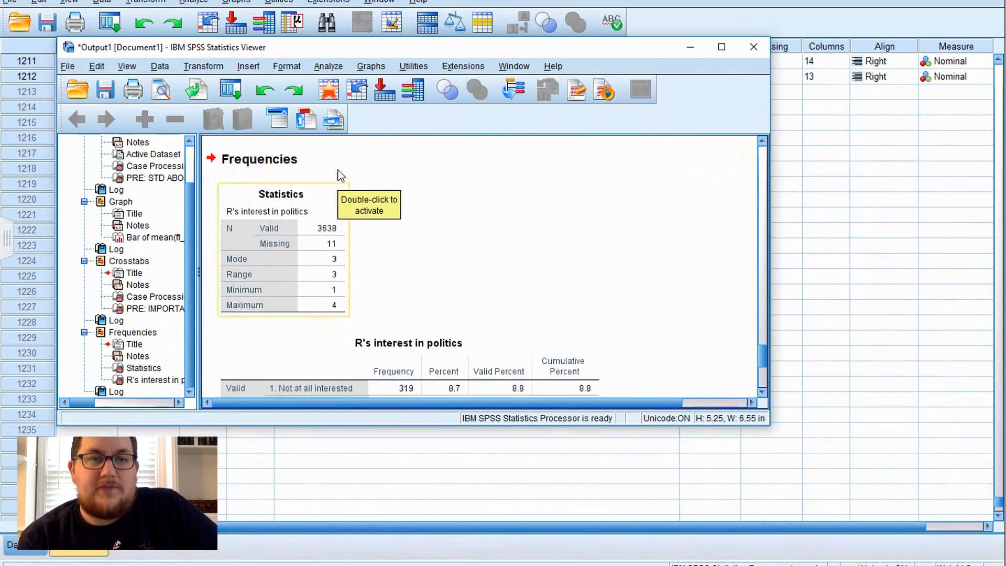
{"action": "scroll", "coordinate": [339, 173], "scroll_direction": "down", "scroll_amount": 5}
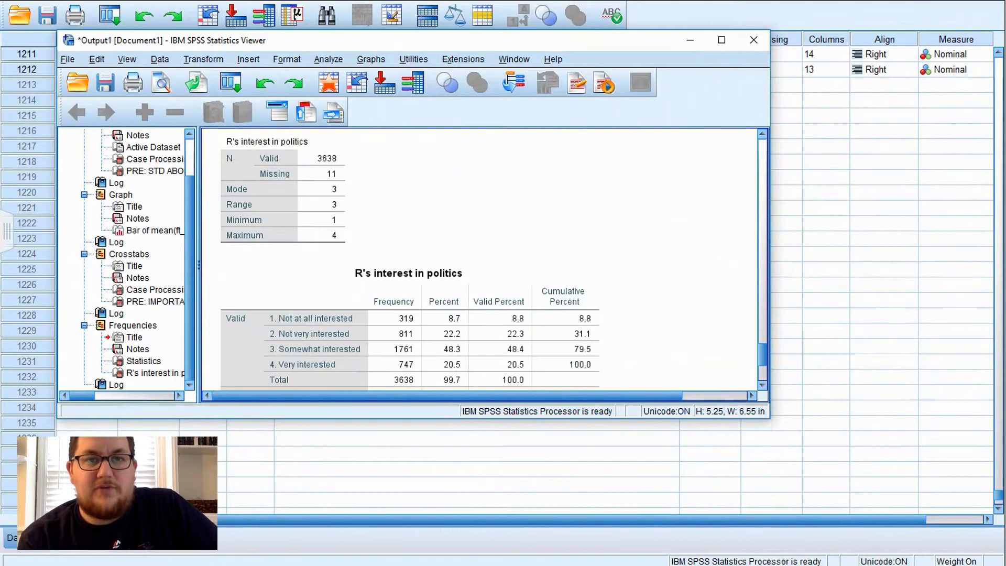
{"action": "left_click", "coordinate": [361, 4]}
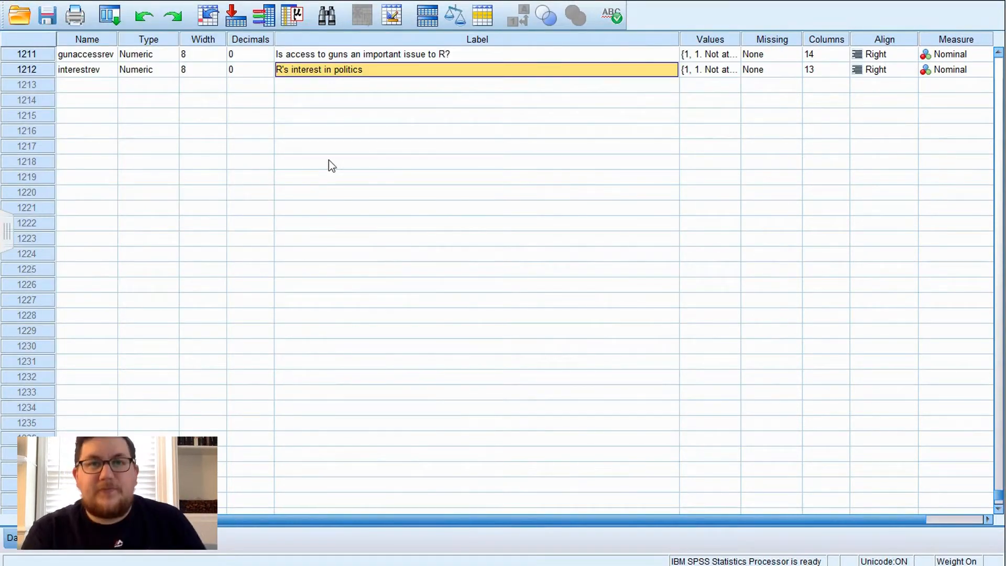
Search the variable labels for "health care" until reaching the favor or oppose 2010 health care law variable
{"action": "left_click", "coordinate": [327, 17]}
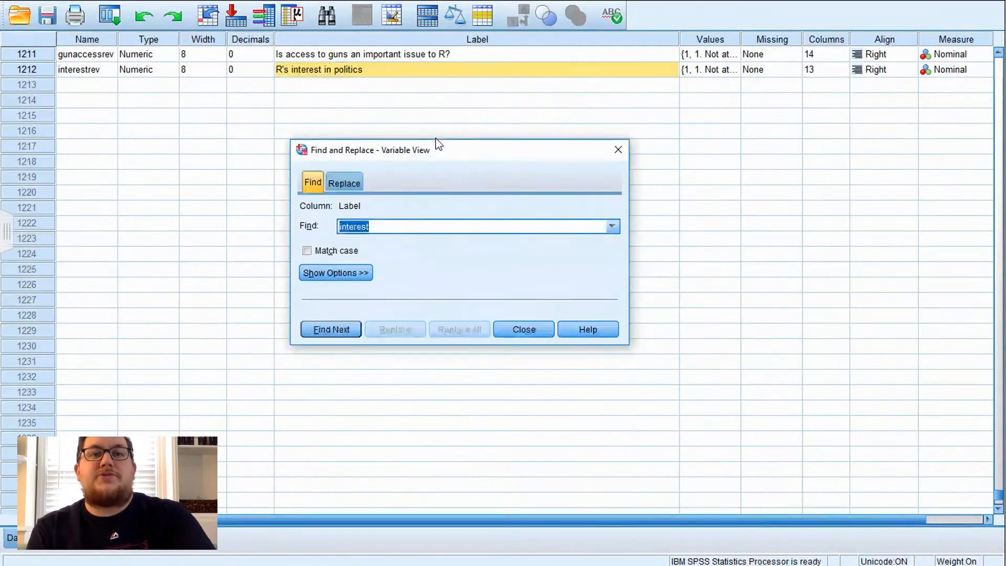
{"action": "type", "text": "health care"}
{"action": "key", "text": "Return"}
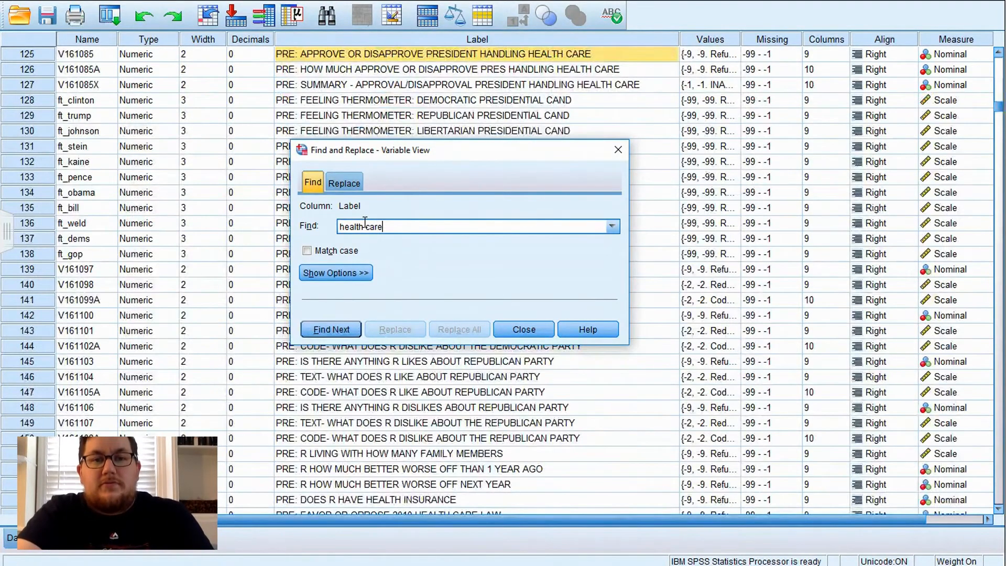
{"action": "key", "text": "Return"}
{"action": "key", "text": "Return"}
{"action": "key", "text": "Return"}
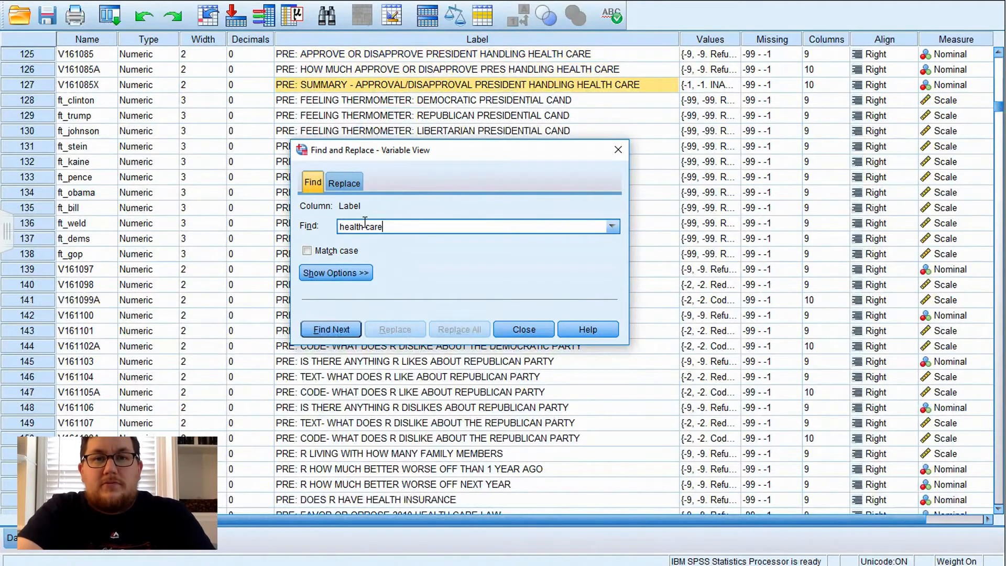
{"action": "left_click", "coordinate": [522, 329]}
{"action": "scroll", "coordinate": [609, 411], "scroll_direction": "down", "scroll_amount": 1}
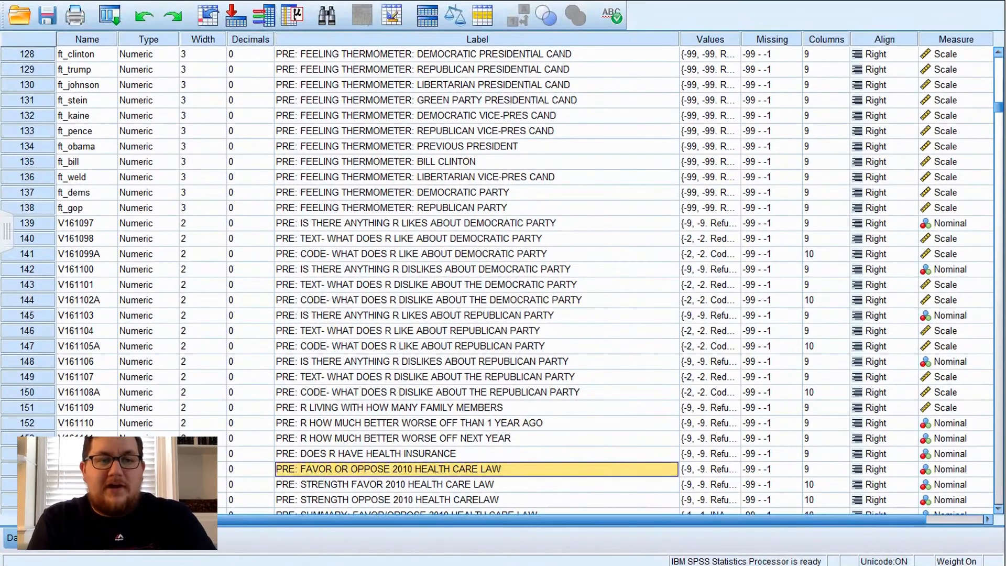
Examine the value labels of the variable on favoring or opposing the 2010 health care law
{"action": "left_click", "coordinate": [721, 470]}
{"action": "left_click", "coordinate": [736, 470]}
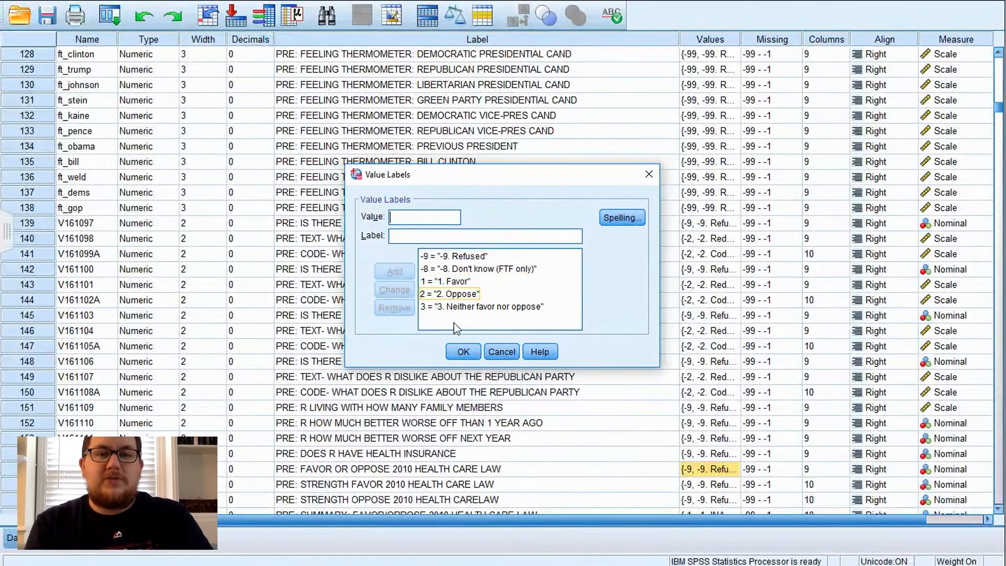
{"action": "left_click", "coordinate": [460, 351]}
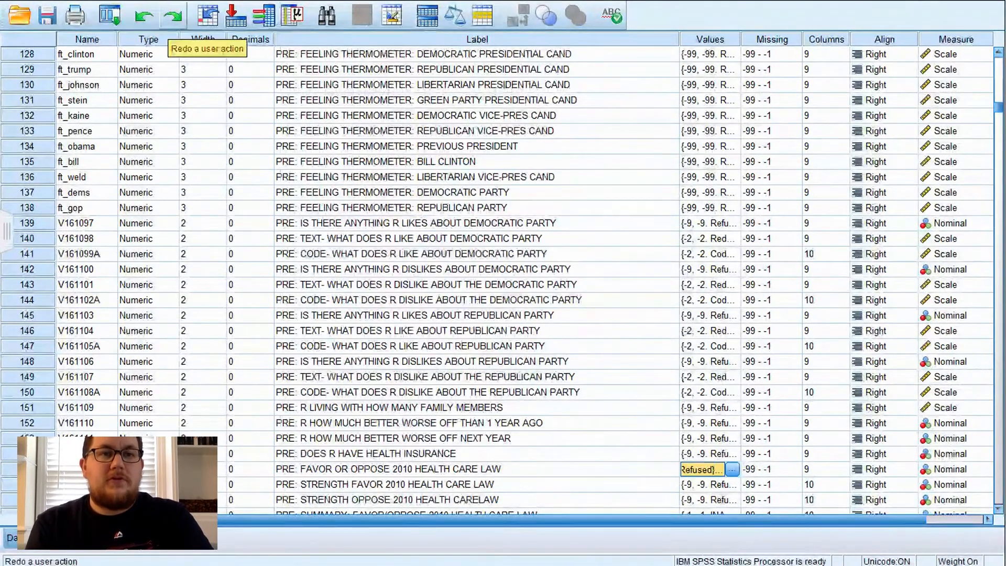
Start a Recode into Different Variables, clear the previous recode setup, and add obamacare as the input variable
{"action": "left_click", "coordinate": [164, 1]}
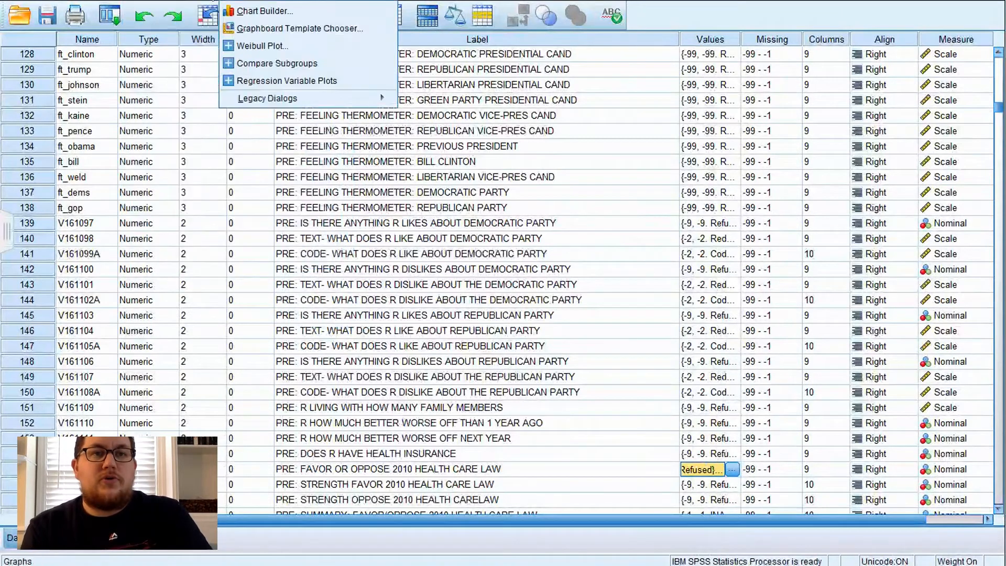
{"action": "mouse_move", "coordinate": [143, 4]}
{"action": "left_click", "coordinate": [157, 99]}
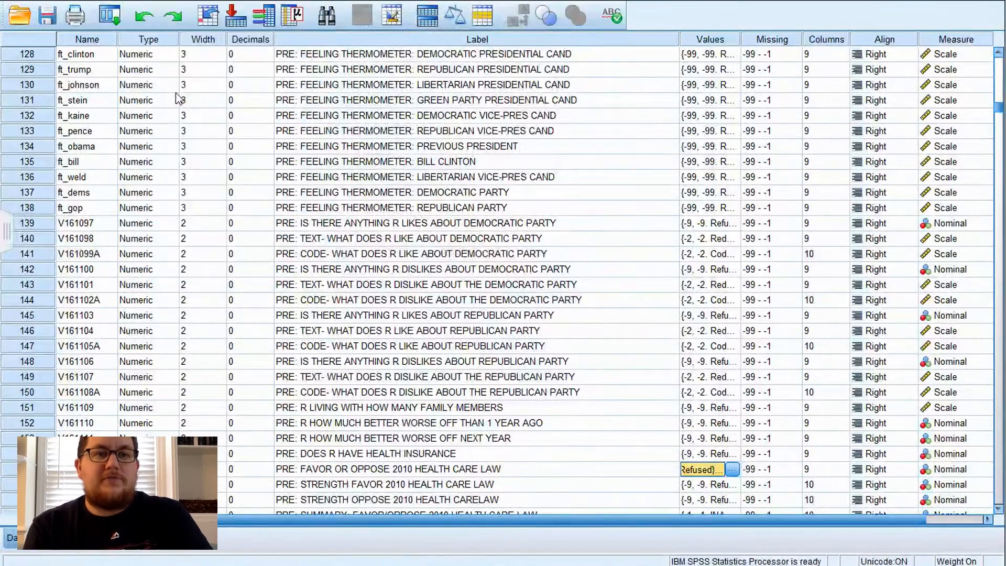
{"action": "left_click", "coordinate": [329, 260]}
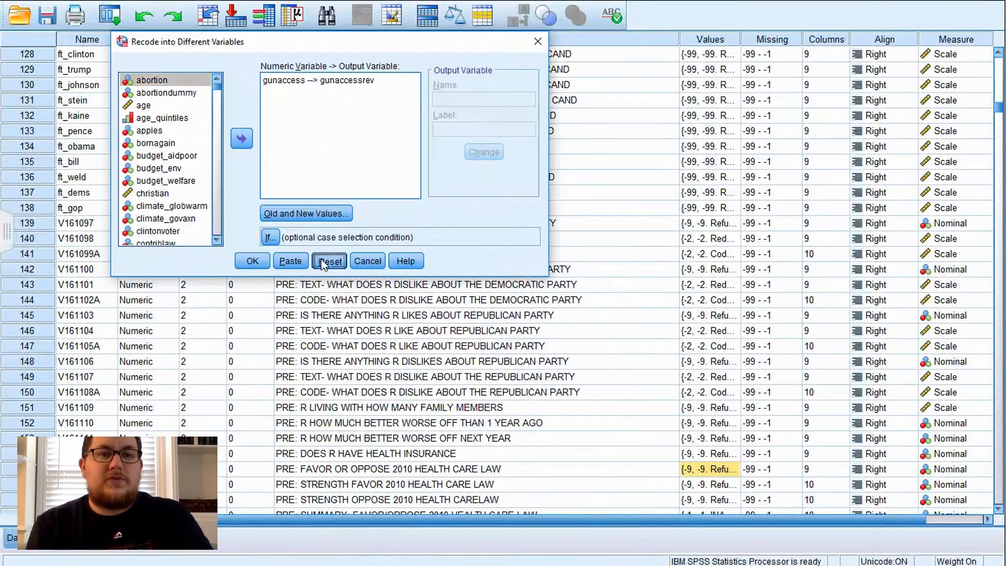
{"action": "left_click", "coordinate": [138, 194]}
{"action": "key", "text": "o"}
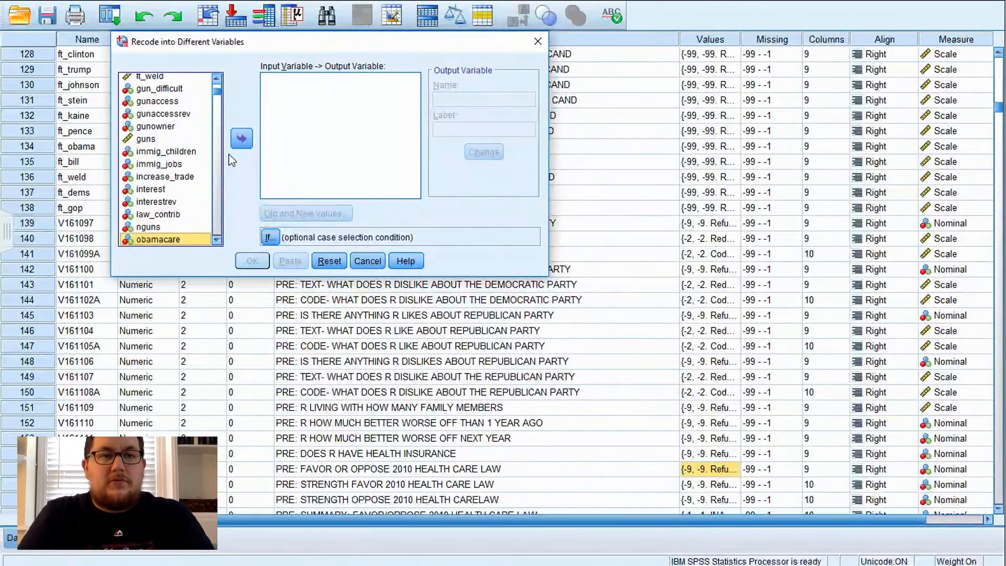
{"action": "left_click", "coordinate": [241, 138]}
Name the output variable ocare, label it "Favor Obamacare?", and assign it to the obamacare recode
{"action": "left_click", "coordinate": [445, 97]}
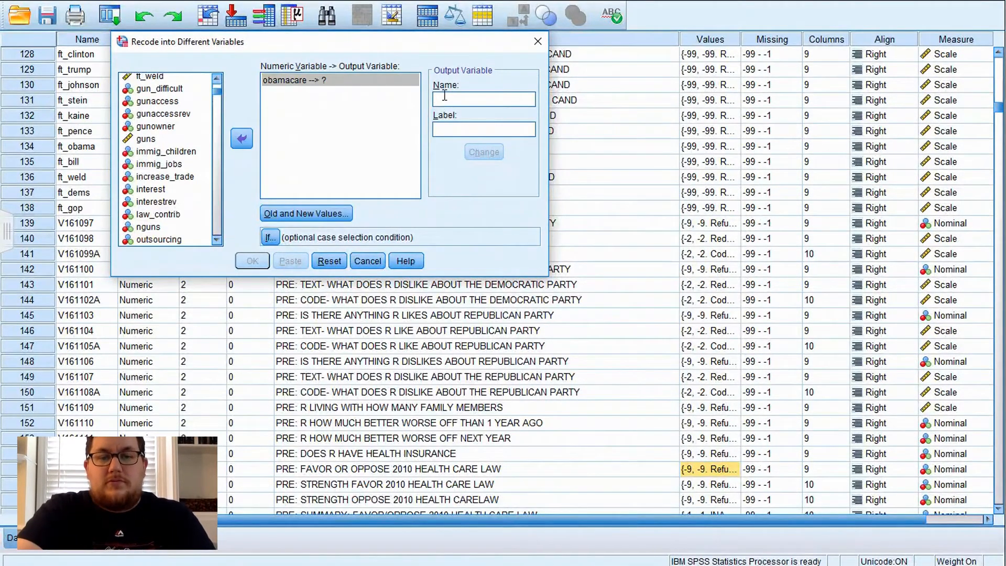
{"action": "type", "text": "ocare"}
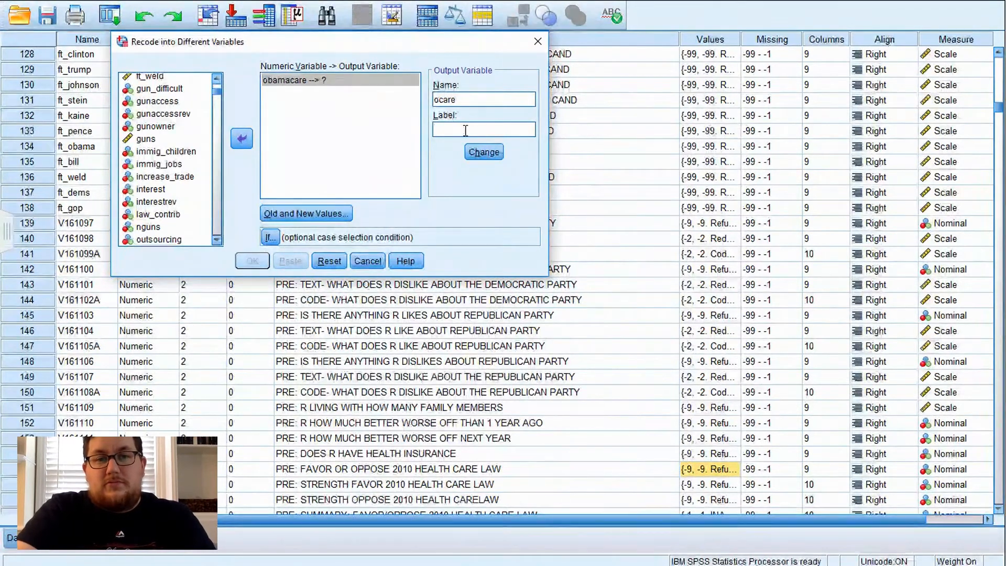
{"action": "left_click", "coordinate": [465, 130]}
{"action": "type", "text": "Favor Obamacare?"}
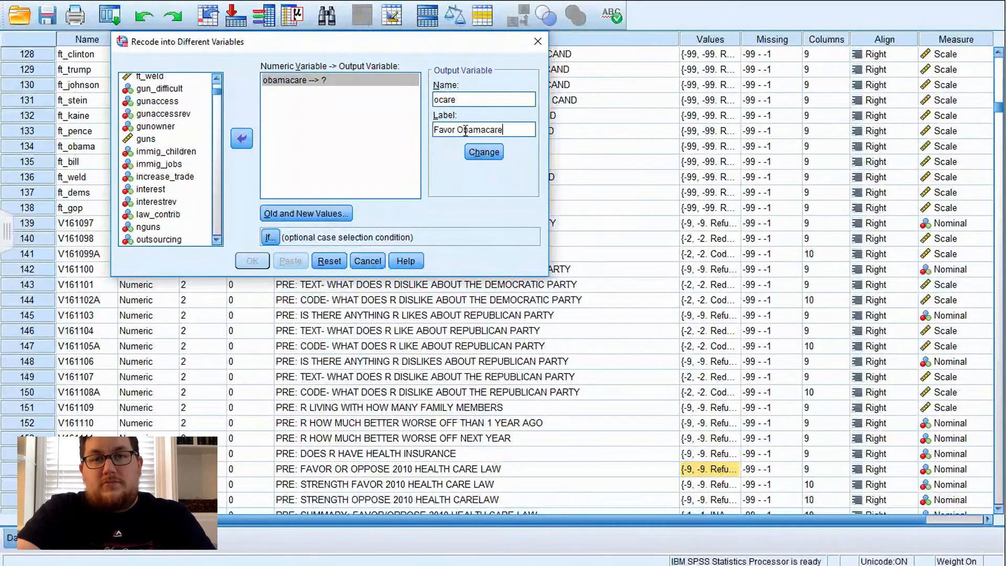
{"action": "left_click", "coordinate": [483, 153]}
Start defining the old and new values for the obamacare recode and map old value 1 to 3
{"action": "left_click", "coordinate": [301, 213]}
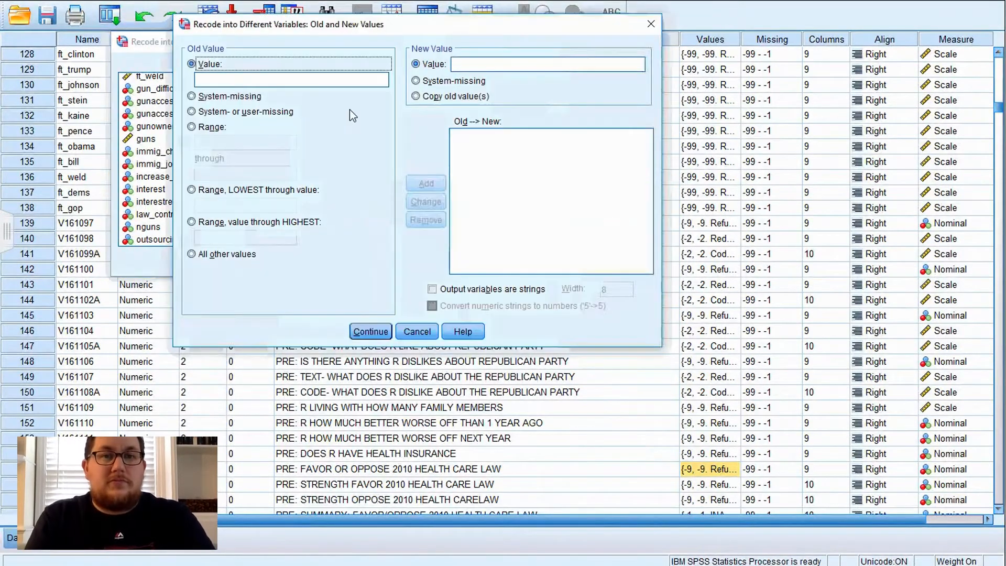
{"action": "left_click", "coordinate": [289, 80]}
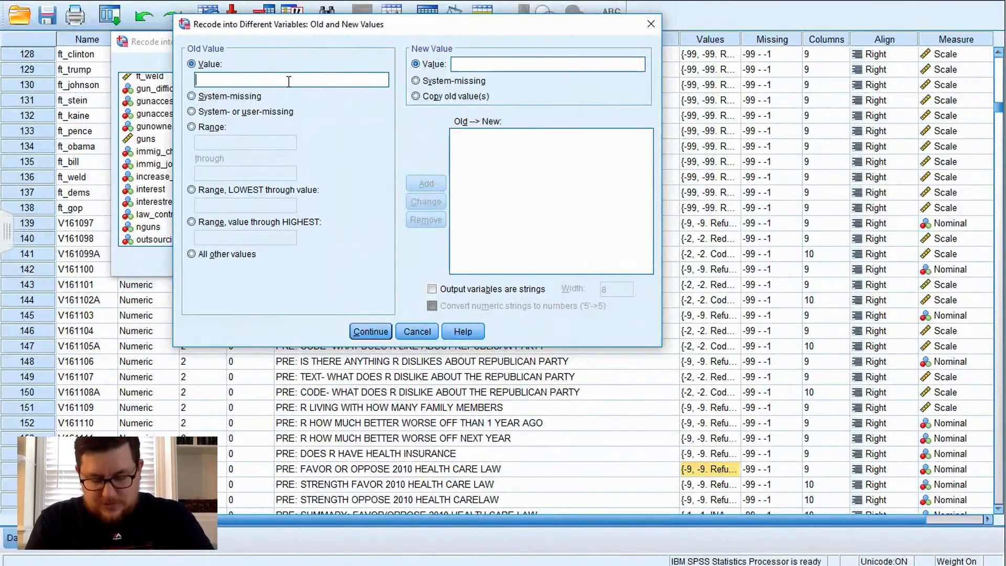
{"action": "type", "text": "1"}
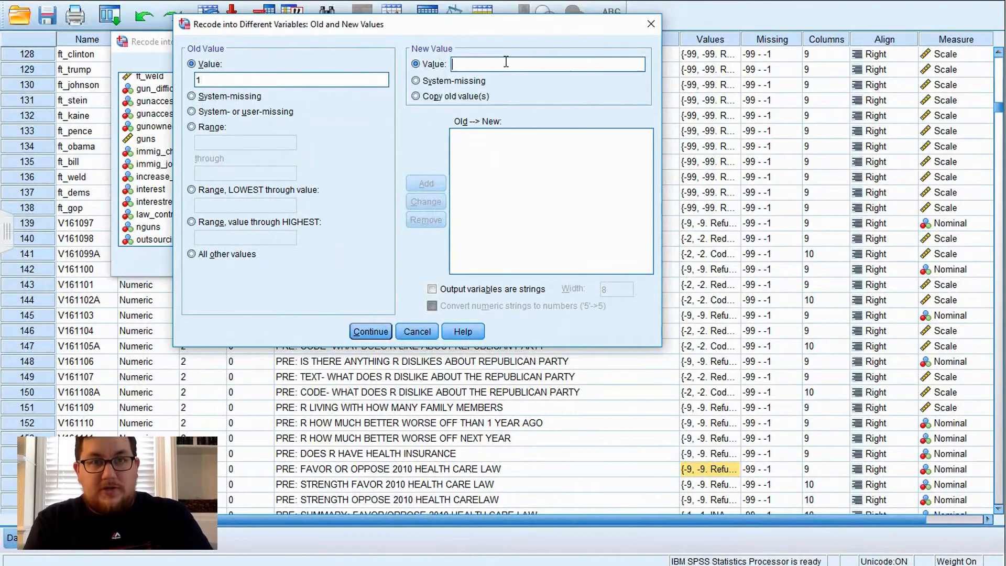
{"action": "left_click", "coordinate": [506, 64]}
{"action": "type", "text": "3"}
{"action": "left_click", "coordinate": [426, 182]}
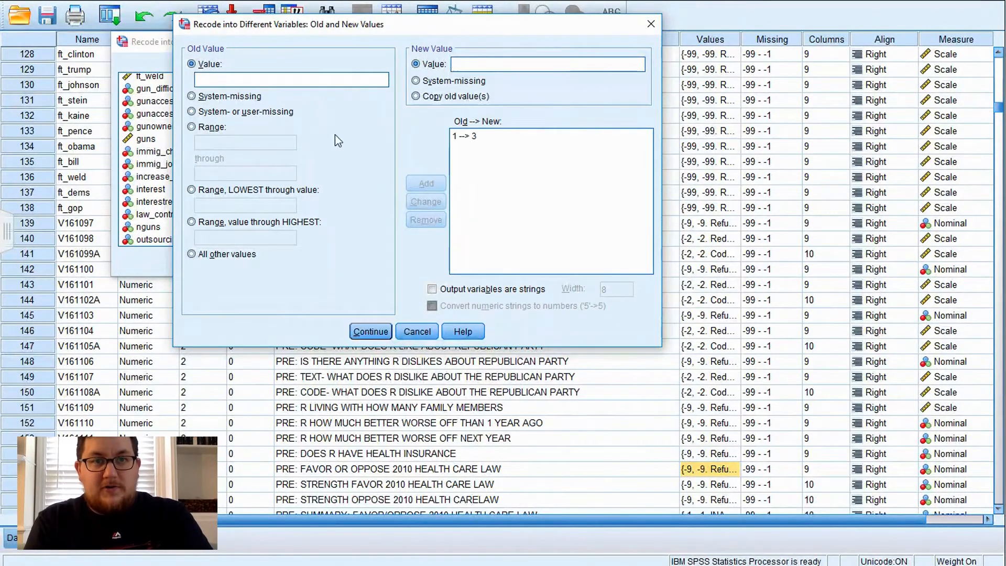
Map old value 2 to 1 and old value 3 to 2 in the obamacare recode
{"action": "type", "text": "2"}
{"action": "left_click", "coordinate": [465, 65]}
{"action": "type", "text": "1"}
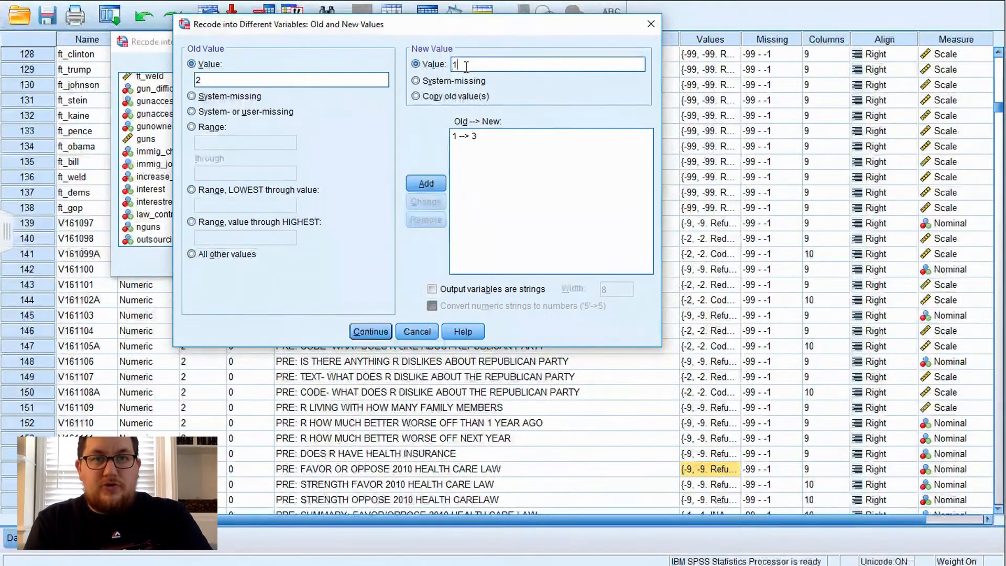
{"action": "left_click", "coordinate": [423, 182]}
{"action": "type", "text": "3"}
{"action": "left_click", "coordinate": [487, 64]}
{"action": "type", "text": "2"}
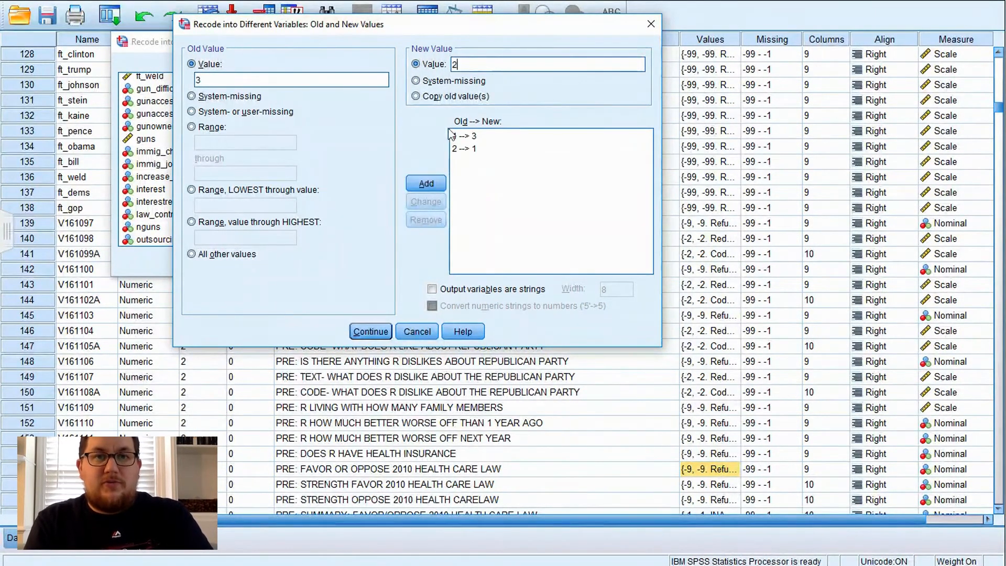
{"action": "left_click", "coordinate": [426, 183]}
Map system- or user-missing values to system-missing, and run the recode into ocare
{"action": "left_click", "coordinate": [245, 113]}
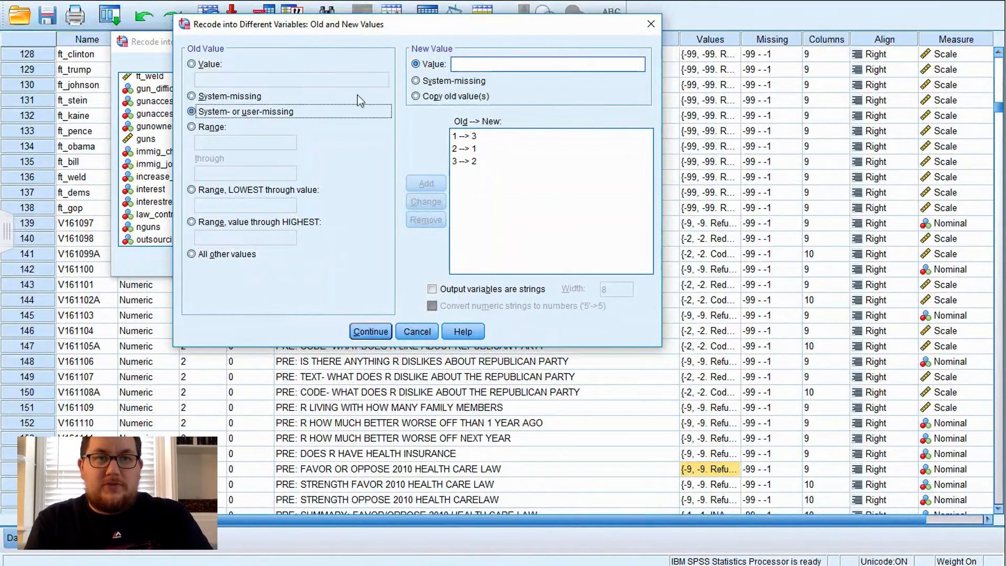
{"action": "left_click", "coordinate": [454, 81]}
{"action": "left_click", "coordinate": [371, 332]}
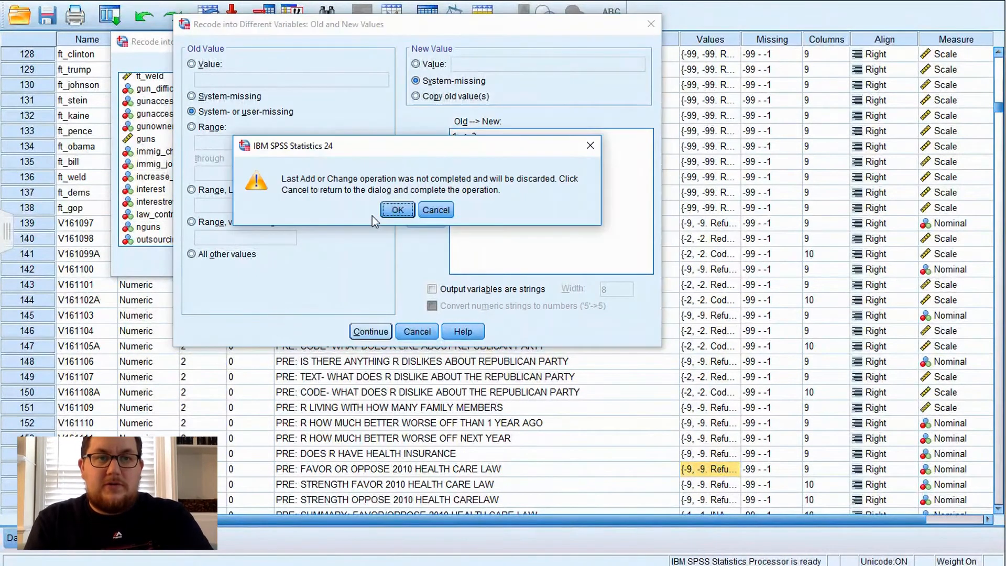
{"action": "key", "text": "Return"}
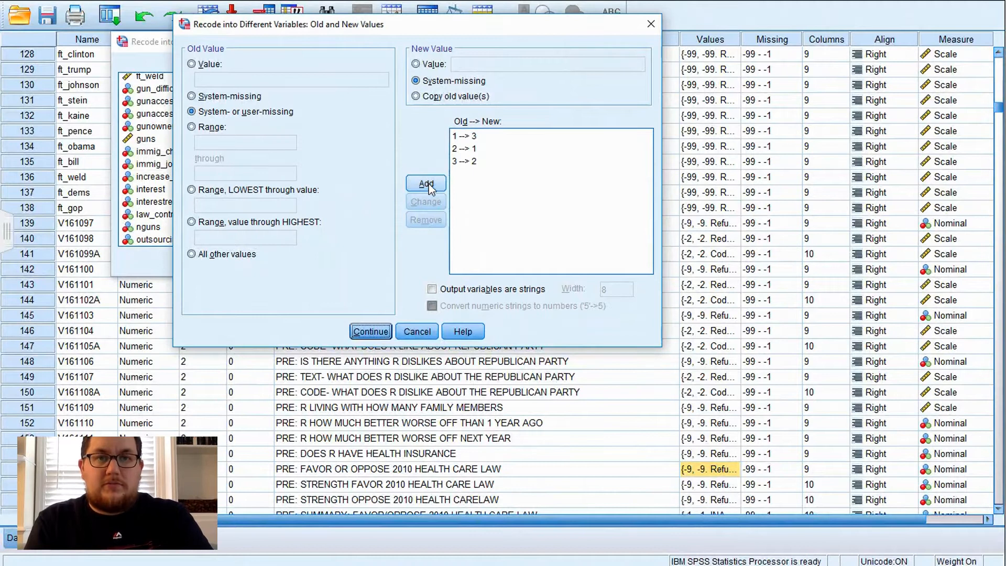
{"action": "left_click", "coordinate": [426, 183]}
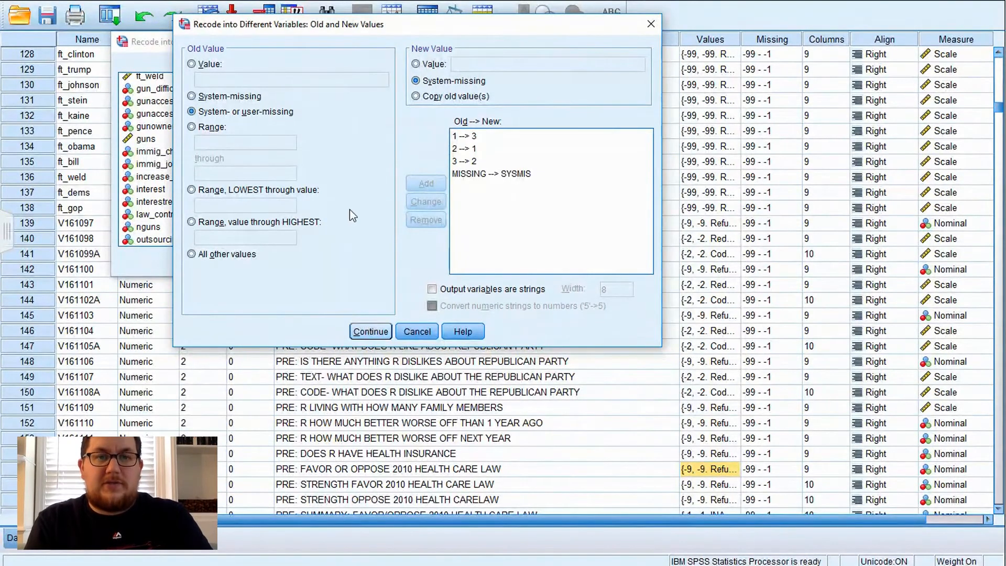
{"action": "left_click", "coordinate": [363, 330]}
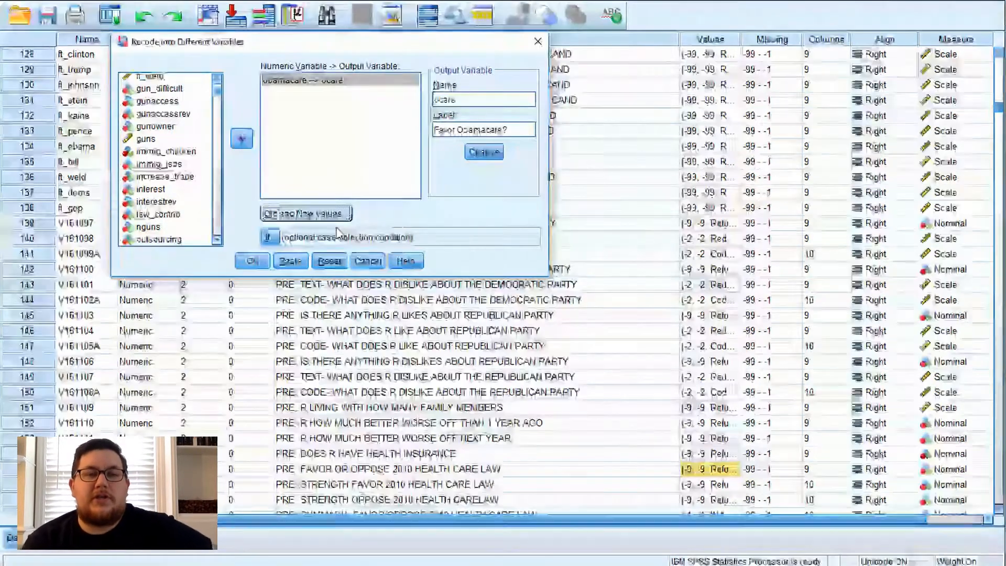
{"action": "left_click", "coordinate": [253, 261]}
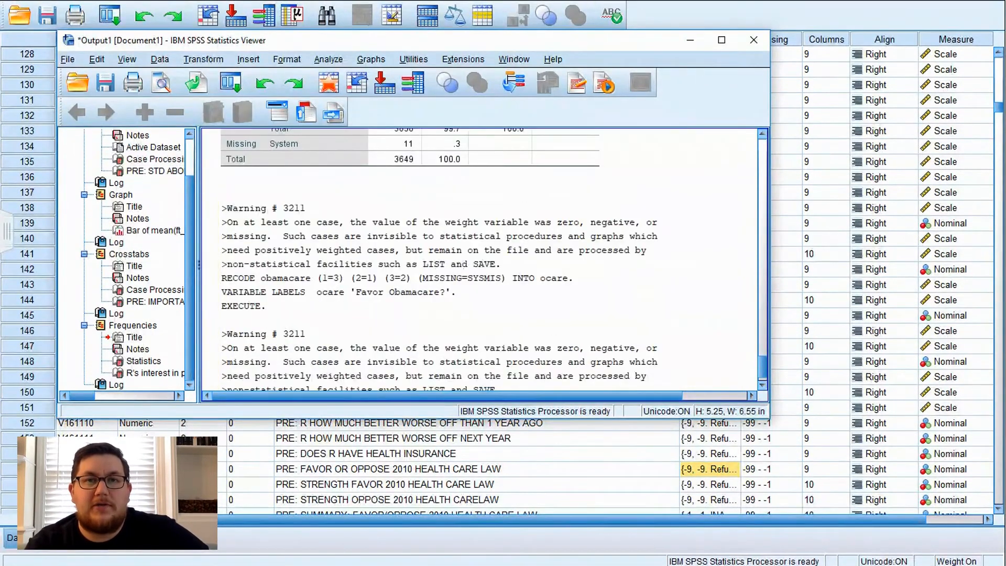
Set the decimals of the new ocare variable at the end of the variable list to 0
{"action": "left_click", "coordinate": [824, 295]}
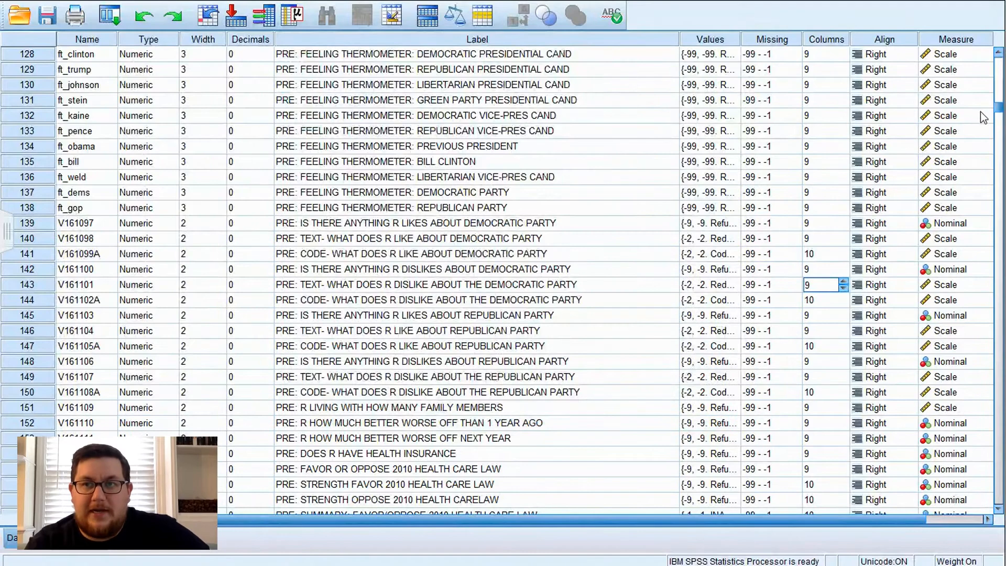
{"action": "left_click_drag", "start_coordinate": [1003, 296], "coordinate": [999, 498]}
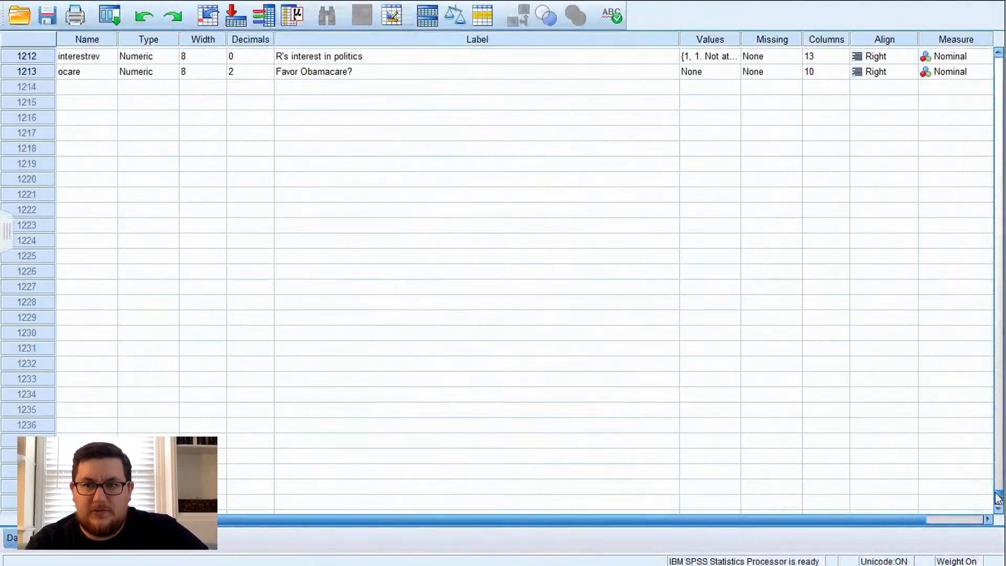
{"action": "double_click", "coordinate": [270, 75]}
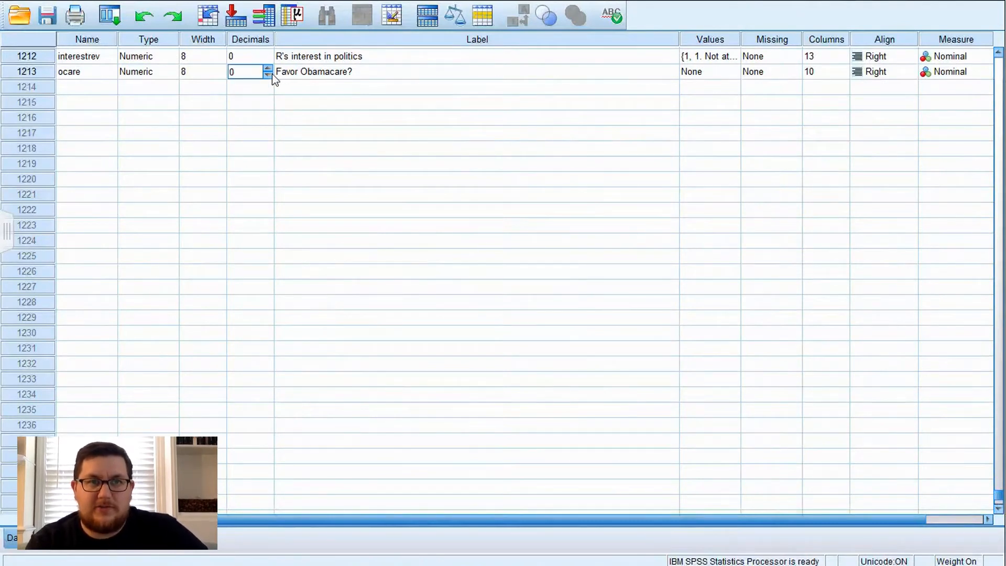
Start defining value labels for ocare and label value 1 as "1. Oppose"
{"action": "left_click", "coordinate": [726, 75]}
{"action": "left_click", "coordinate": [733, 73]}
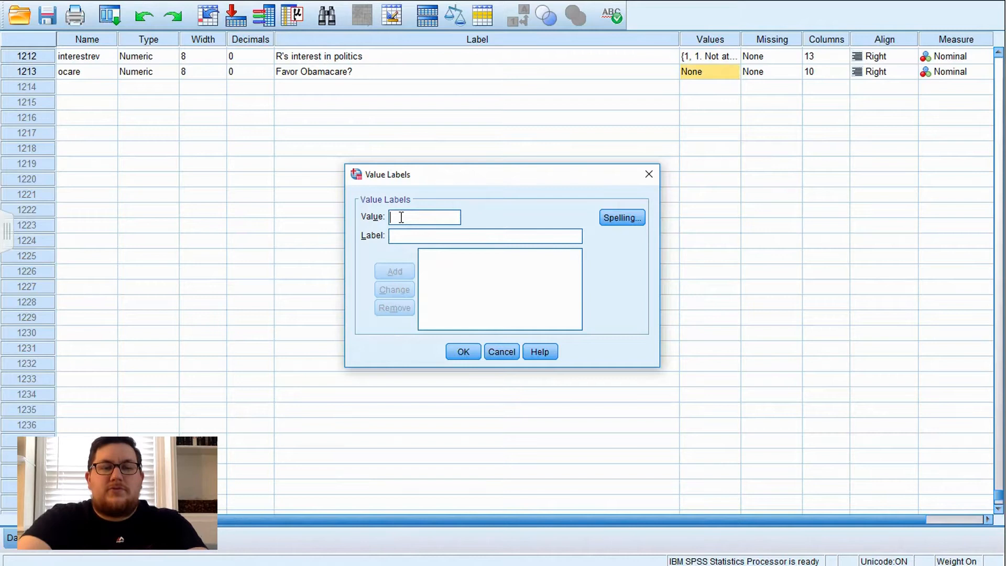
{"action": "type", "text": "Oppose"}
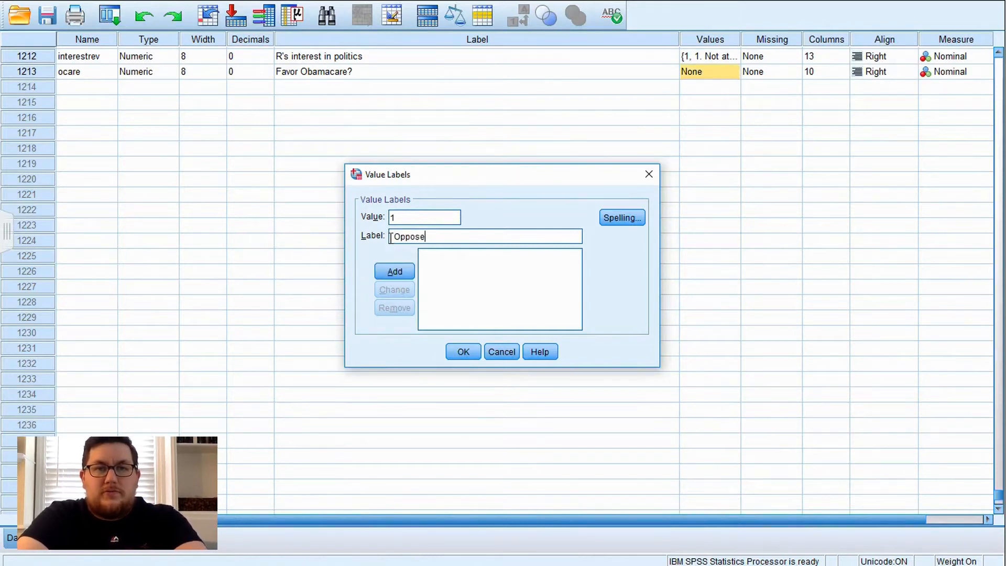
{"action": "left_click", "coordinate": [390, 237]}
{"action": "type", "text": "1."}
{"action": "left_click", "coordinate": [388, 273]}
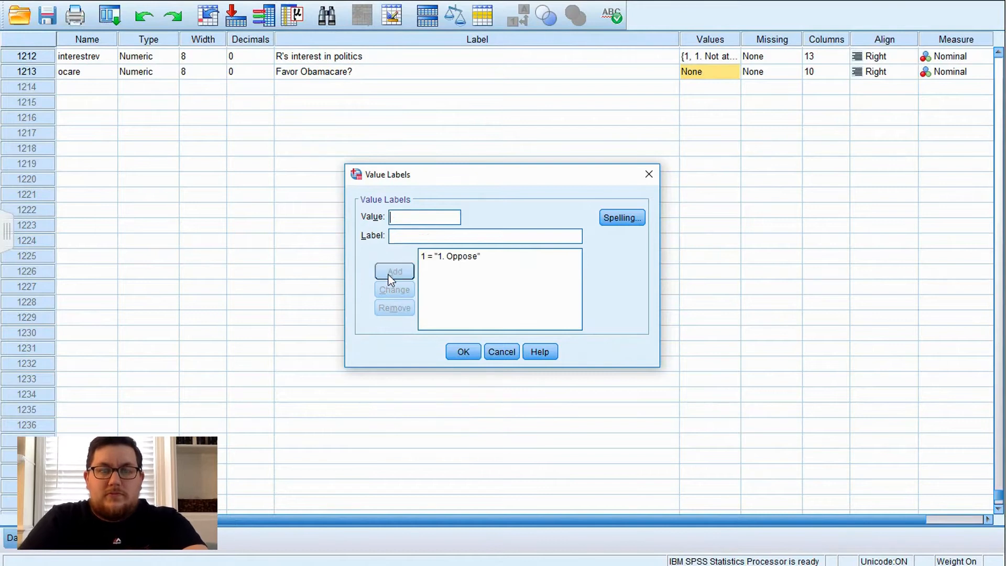
Label value 2 of ocare as "2. Neither favor nor oppose"
{"action": "type", "text": "2"}
{"action": "key", "text": "Tab"}
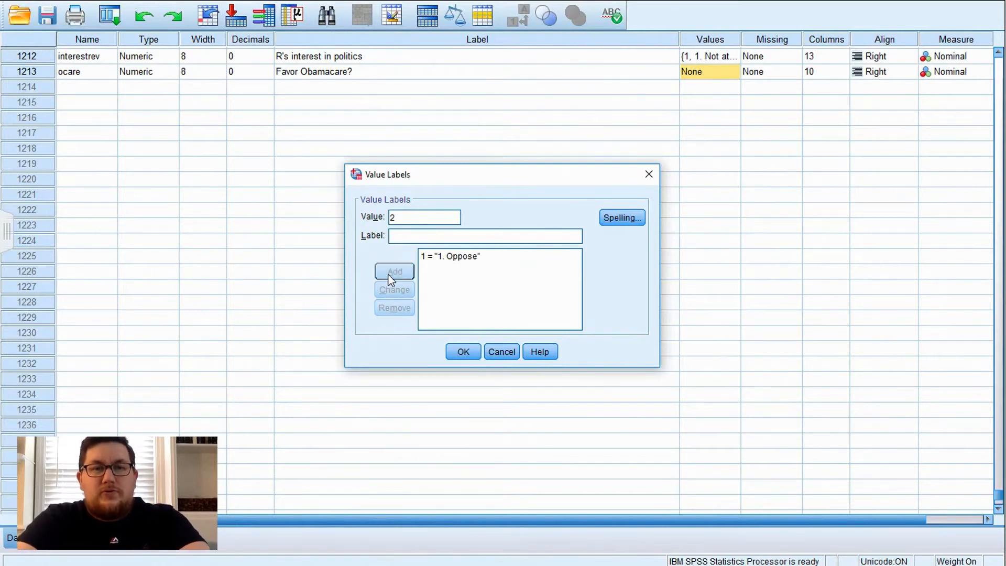
{"action": "type", "text": "2. Neitehr favor "}
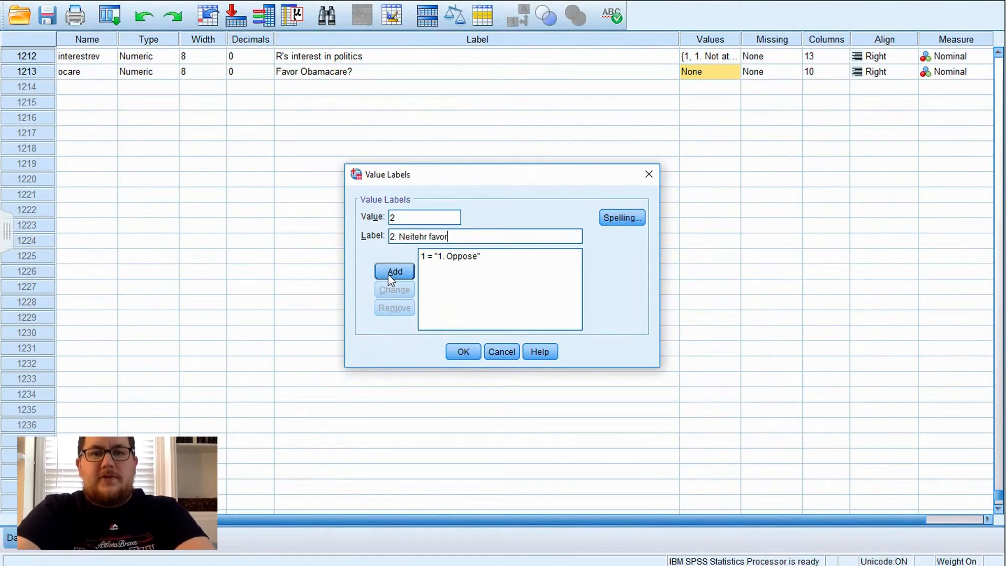
{"action": "type", "text": "nor oppose"}
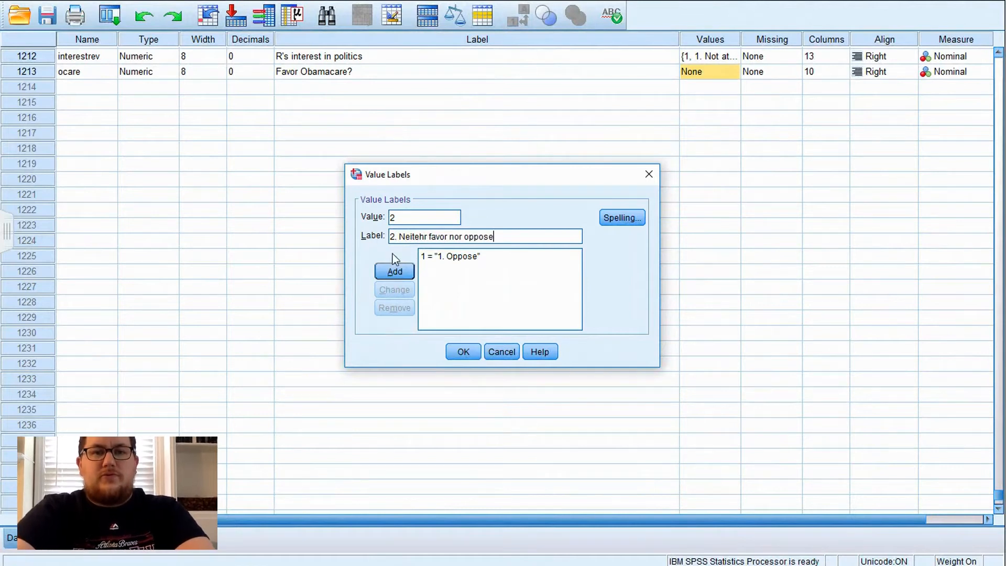
{"action": "left_click", "coordinate": [423, 237]}
{"action": "key", "text": "BackSpace"}
{"action": "key", "text": "BackSpace"}
{"action": "type", "text": "he"}
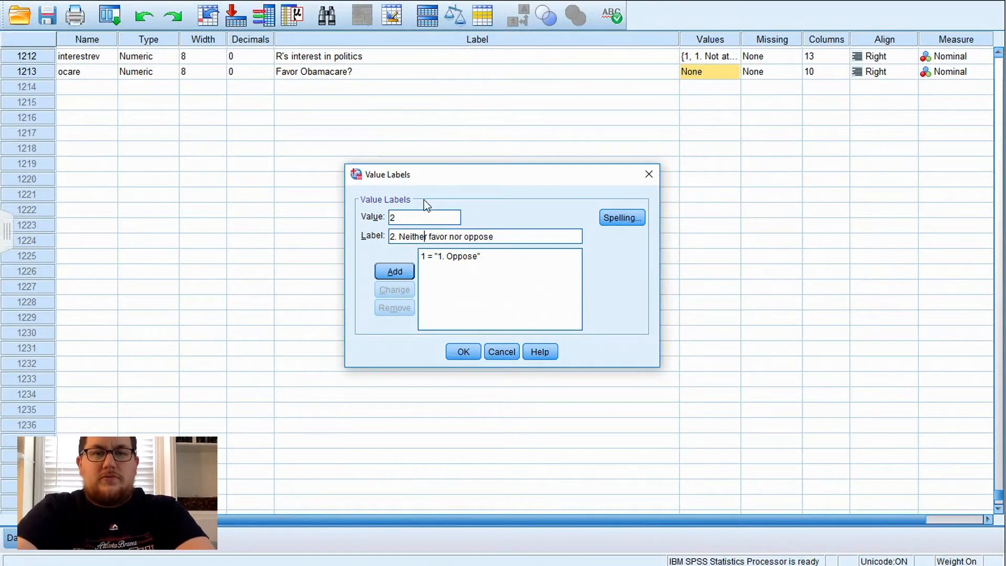
{"action": "left_click", "coordinate": [398, 272]}
Add the value label "3. Favor" to ocare and apply the value labels
{"action": "key", "text": "Tab"}
{"action": "type", "text": "3. Favor"}
{"action": "left_click", "coordinate": [392, 273]}
{"action": "left_click", "coordinate": [464, 352]}
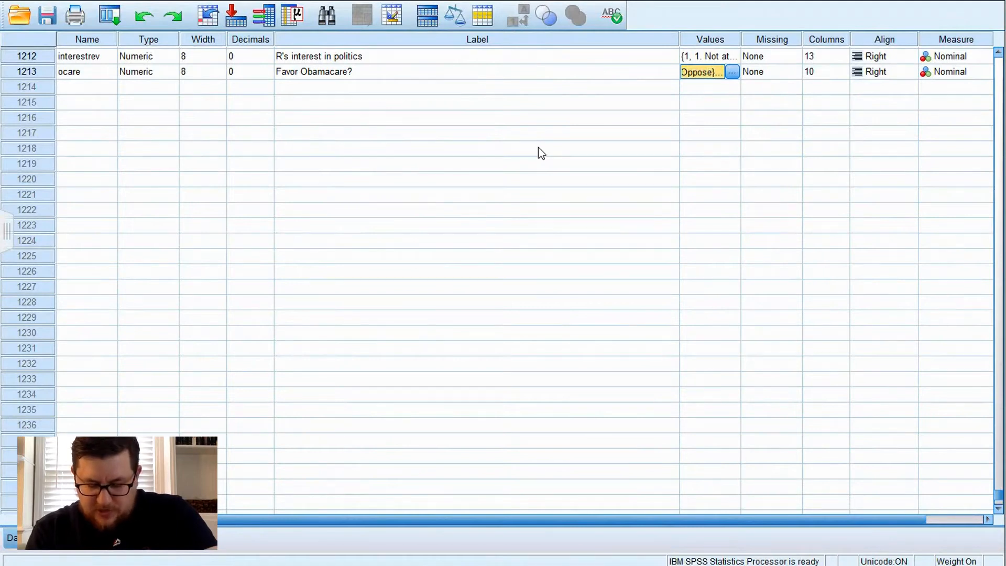
Search the variable labels for "education" to locate the highest level of education variable
{"action": "left_click", "coordinate": [431, 39]}
{"action": "left_click", "coordinate": [325, 19]}
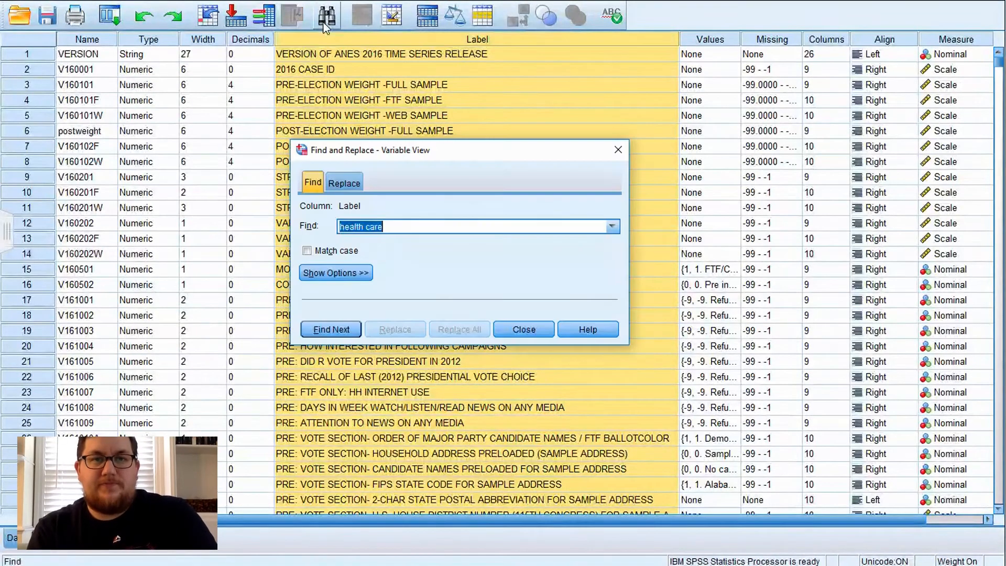
{"action": "type", "text": "educ"}
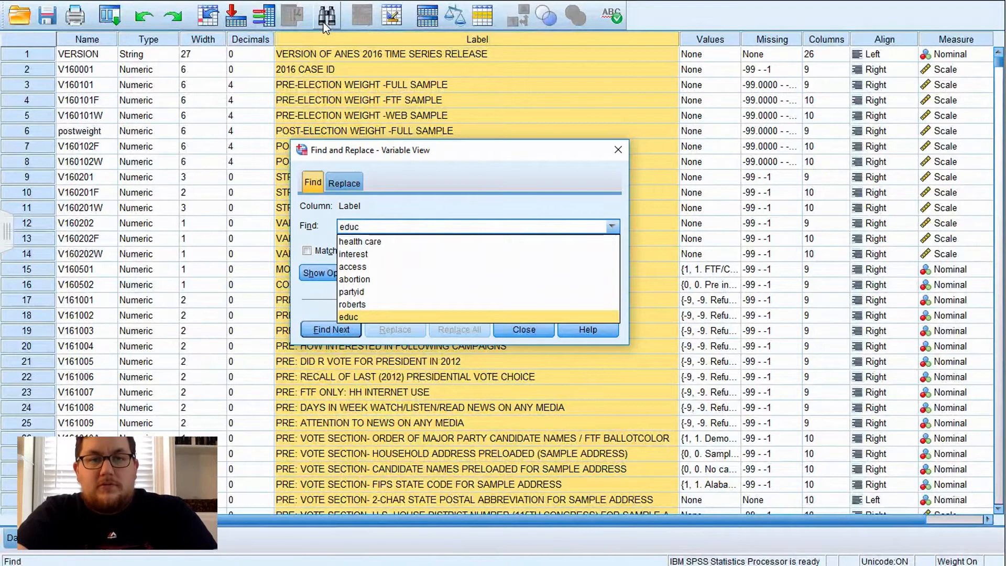
{"action": "type", "text": "ation"}
{"action": "key", "text": "Return"}
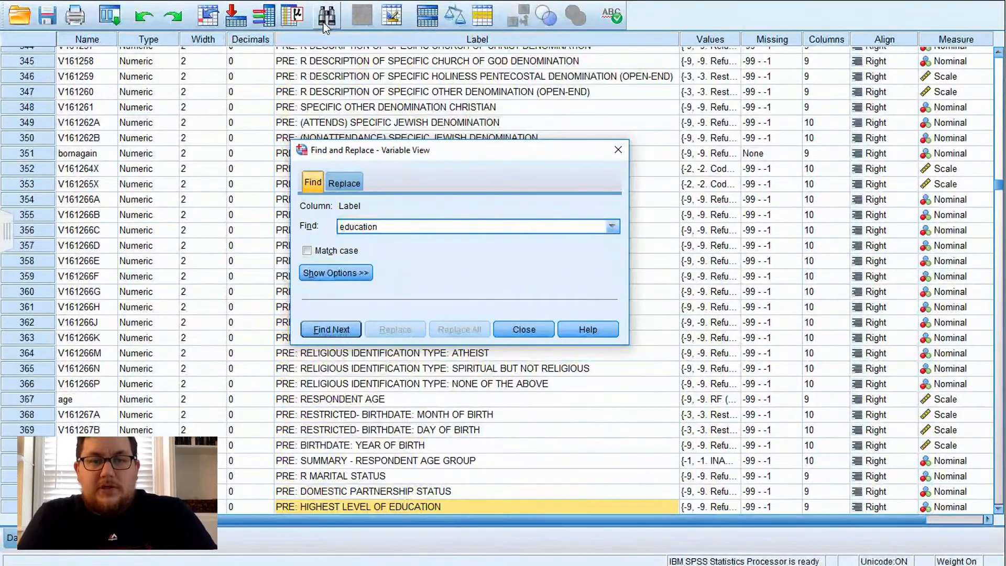
{"action": "left_click", "coordinate": [546, 329]}
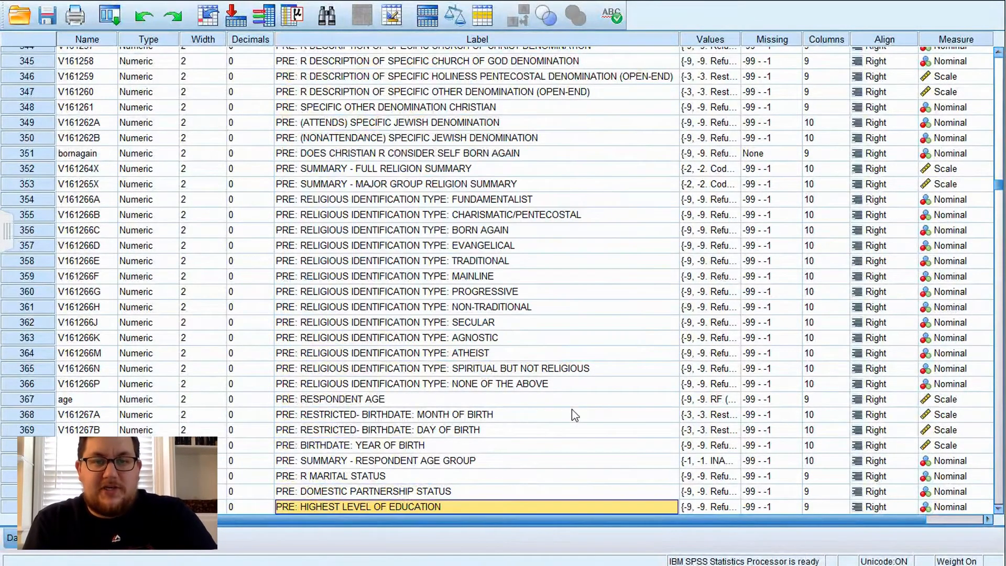
Examine the full list of value labels of the highest level of education variable
{"action": "left_click", "coordinate": [732, 507]}
{"action": "left_click", "coordinate": [732, 506]}
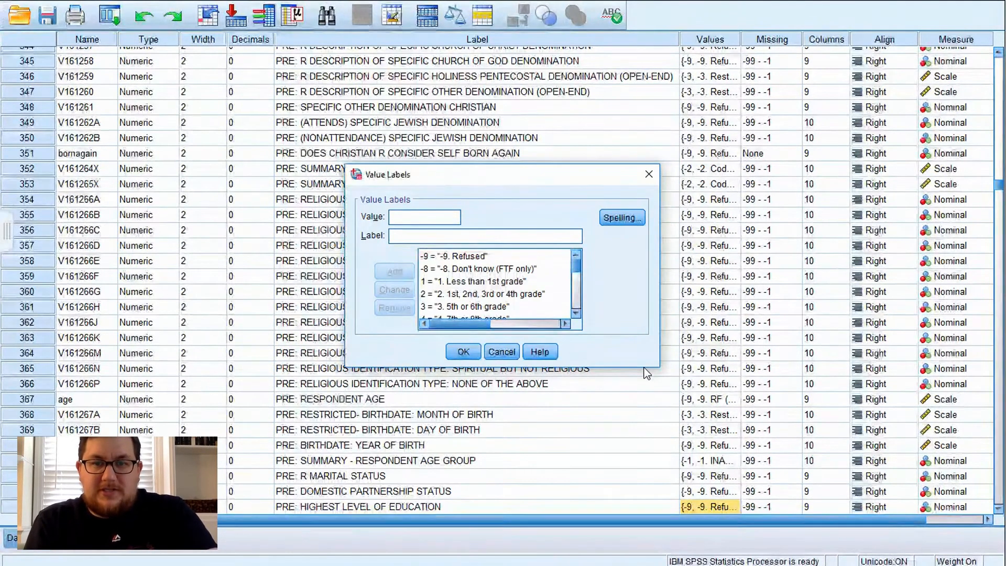
{"action": "left_click_drag", "start_coordinate": [644, 368], "coordinate": [642, 463]}
{"action": "left_click_drag", "start_coordinate": [578, 270], "coordinate": [576, 362]}
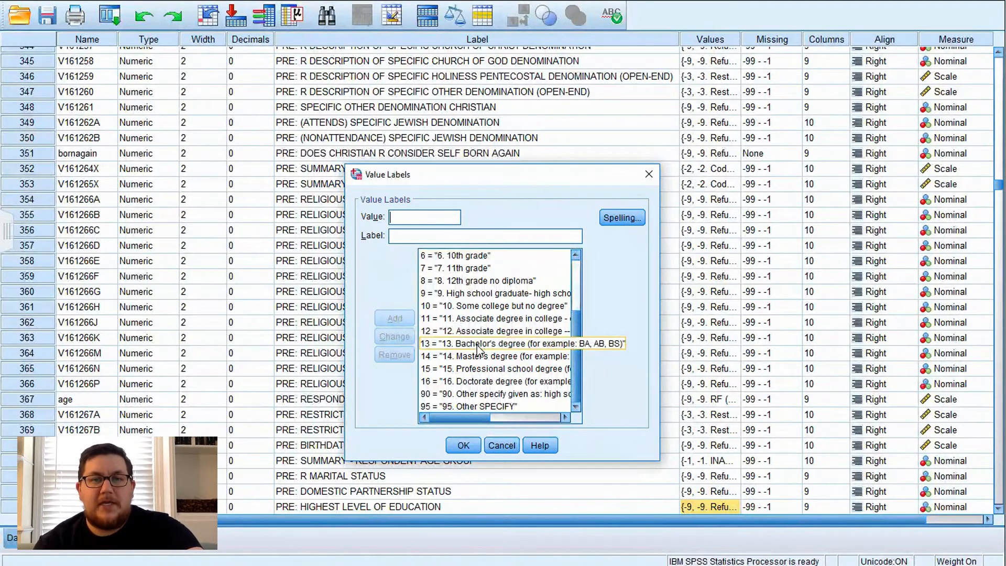
{"action": "left_click", "coordinate": [502, 445]}
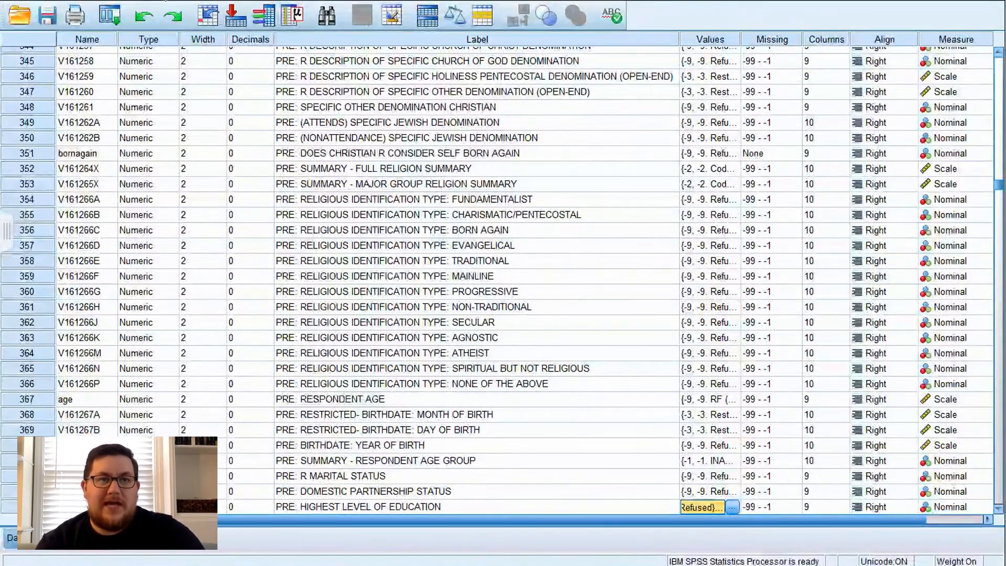
Start a Recode into Different Variables, clear the previous recode setup, and add educ as the input variable
{"action": "left_click", "coordinate": [166, 0]}
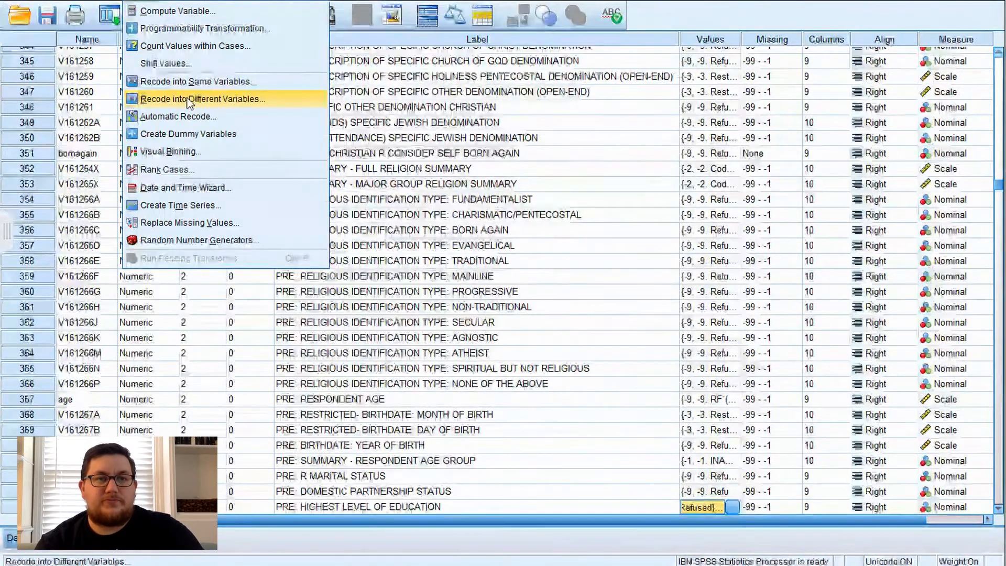
{"action": "left_click", "coordinate": [187, 99]}
{"action": "left_click", "coordinate": [323, 261]}
{"action": "left_click", "coordinate": [168, 181]}
{"action": "key", "text": "e"}
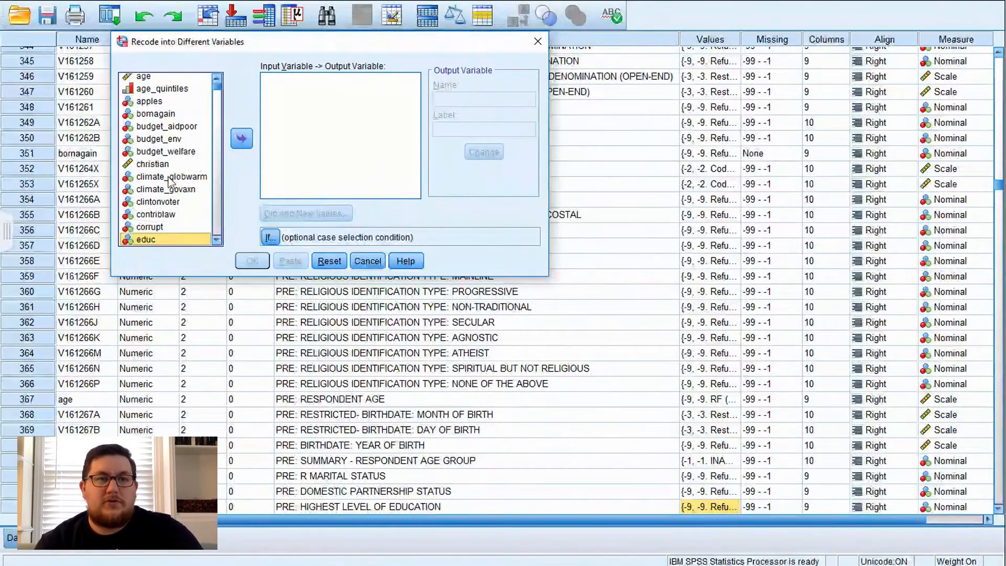
{"action": "left_click", "coordinate": [242, 138]}
Name the output variable for educ collegegrad, with the label "Does R have at least a Bachelor's Degree?", and apply the change
{"action": "left_click", "coordinate": [454, 97]}
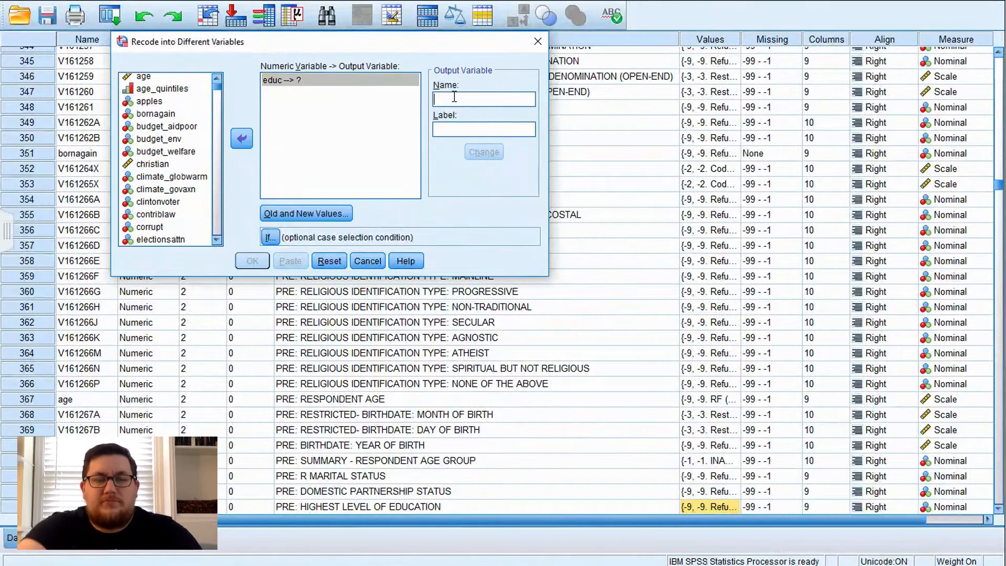
{"action": "type", "text": "college"}
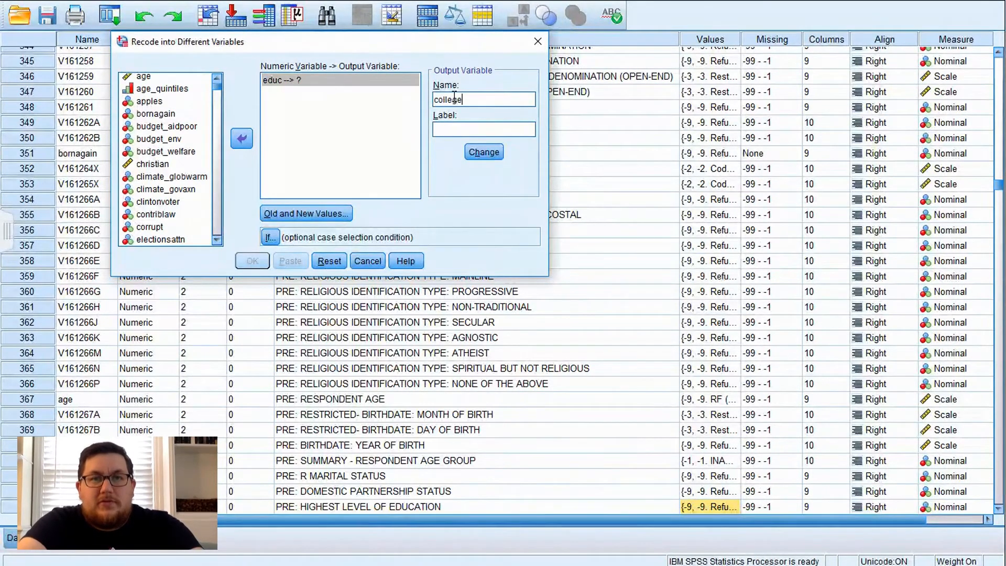
{"action": "type", "text": "grad"}
{"action": "key", "text": "Tab"}
{"action": "type", "text": "Does R"}
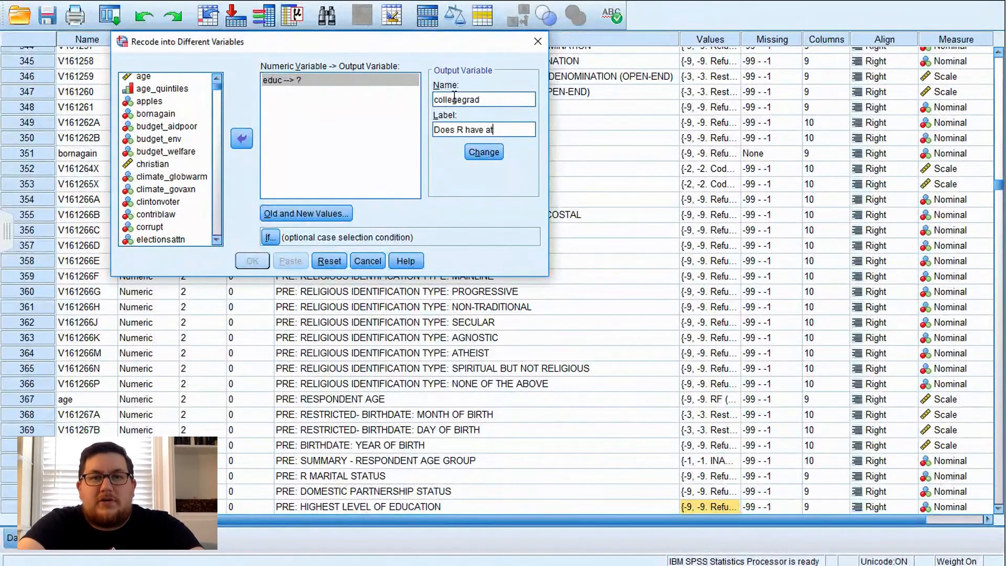
{"action": "type", "text": "Bachelo'r s"}
{"action": "key", "text": "BackSpace"}
{"action": "key", "text": "BackSpace"}
{"action": "key", "text": "BackSpace"}
{"action": "key", "text": "BackSpace"}
{"action": "type", "text": "r's Degree?"}
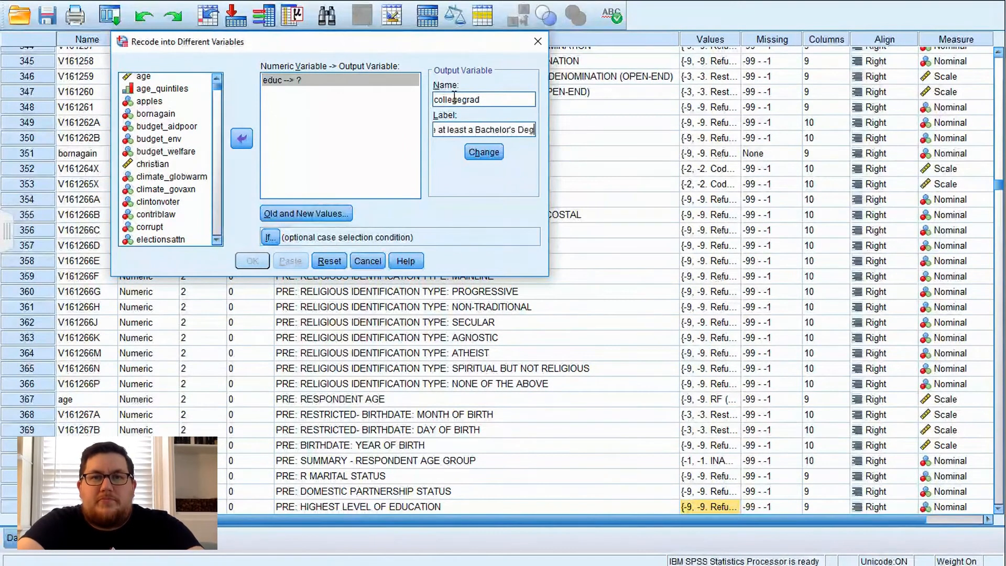
{"action": "left_click", "coordinate": [479, 153]}
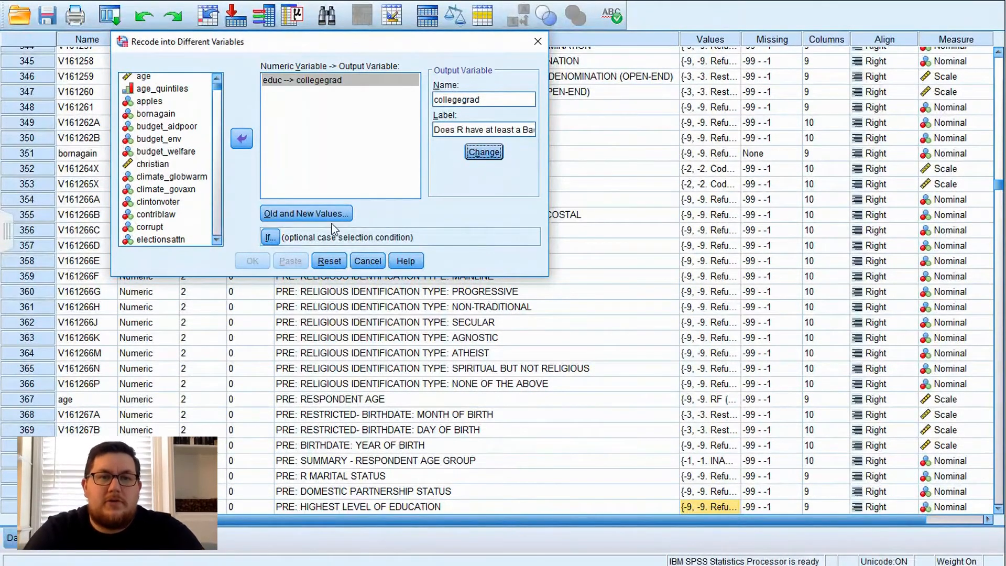
Define the old and new values so that the educ range 13 through 16 is recoded to 1
{"action": "left_click", "coordinate": [338, 212]}
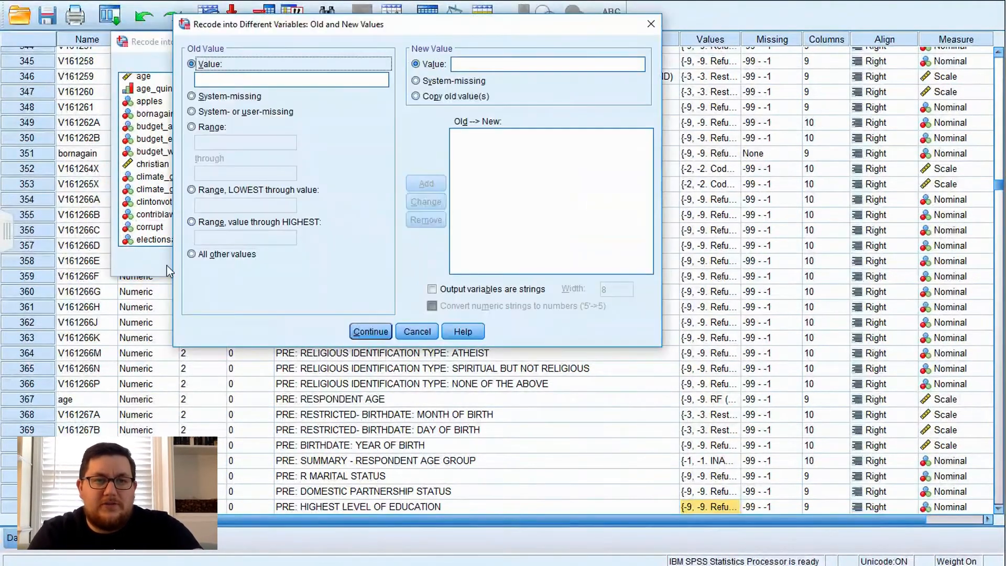
{"action": "left_click", "coordinate": [192, 126]}
{"action": "type", "text": "13"}
{"action": "left_click", "coordinate": [207, 175]}
{"action": "type", "text": "1"}
{"action": "left_click", "coordinate": [469, 62]}
{"action": "type", "text": "1"}
{"action": "left_click", "coordinate": [426, 183]}
Add a rule recoding system- or user-missing values to system-missing
{"action": "left_click", "coordinate": [237, 113]}
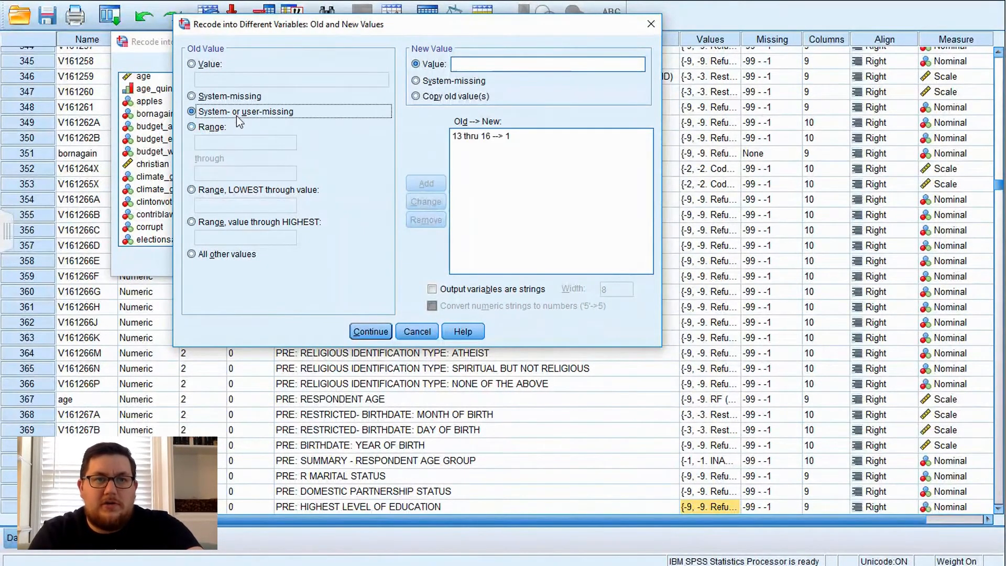
{"action": "left_click", "coordinate": [472, 81]}
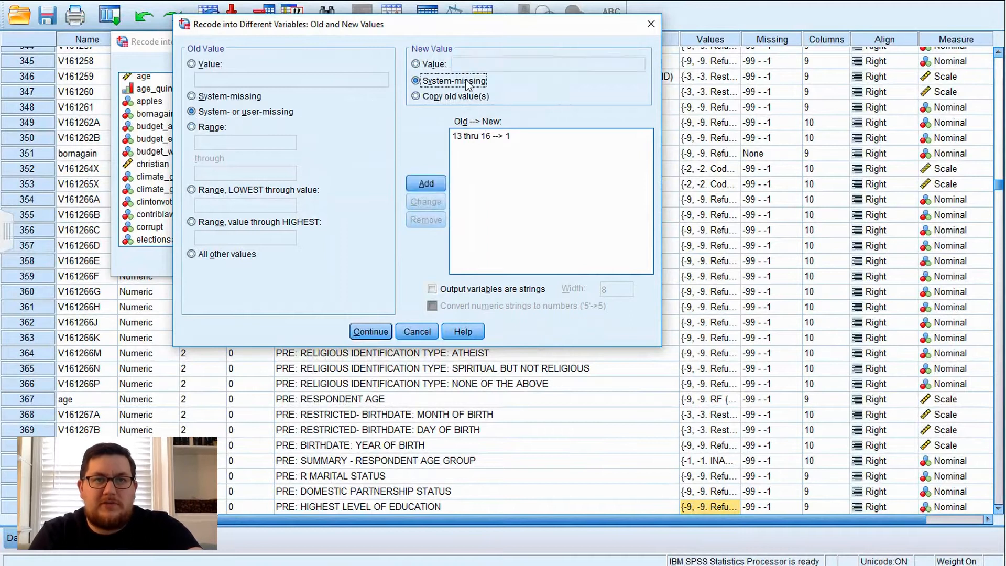
{"action": "left_click", "coordinate": [426, 183]}
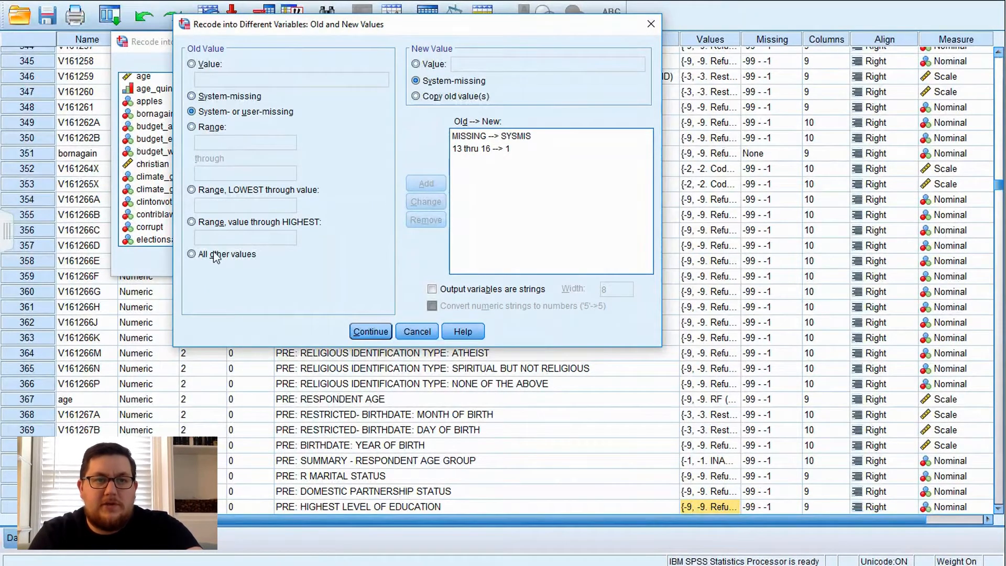
Add a rule recoding all other values to 0, and run the recode into collegegrad
{"action": "left_click", "coordinate": [192, 254]}
{"action": "left_click", "coordinate": [417, 64]}
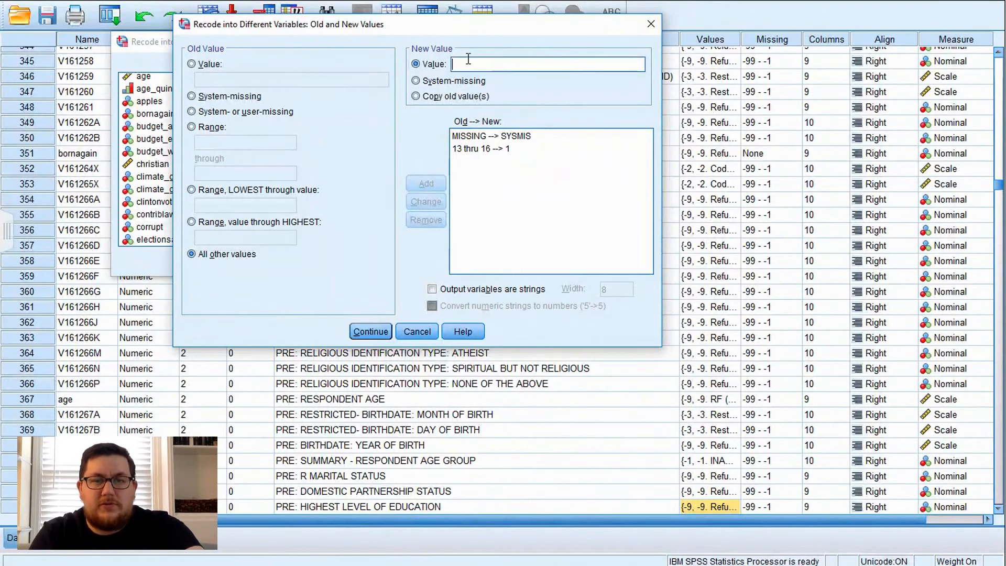
{"action": "type", "text": "0"}
{"action": "left_click", "coordinate": [427, 178]}
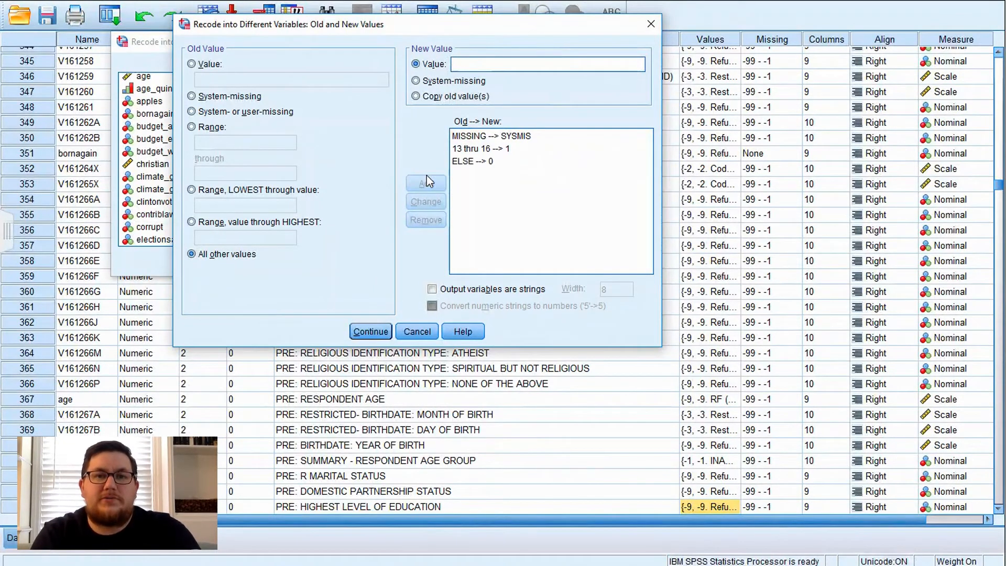
{"action": "left_click", "coordinate": [374, 330]}
{"action": "left_click", "coordinate": [246, 264]}
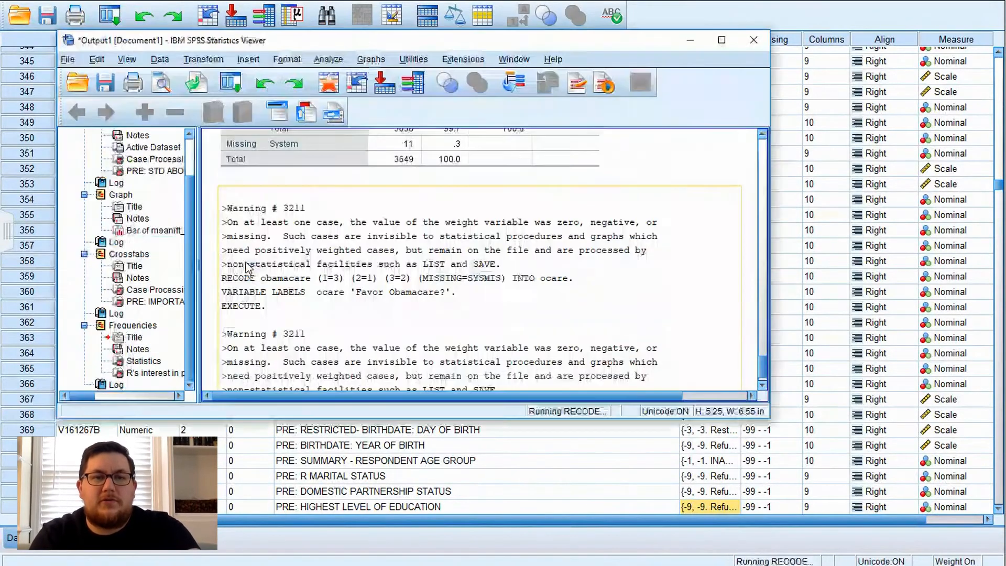
Start a new Crosstabs analysis and clear the previous gunaccess setup from it
{"action": "left_click", "coordinate": [240, 1]}
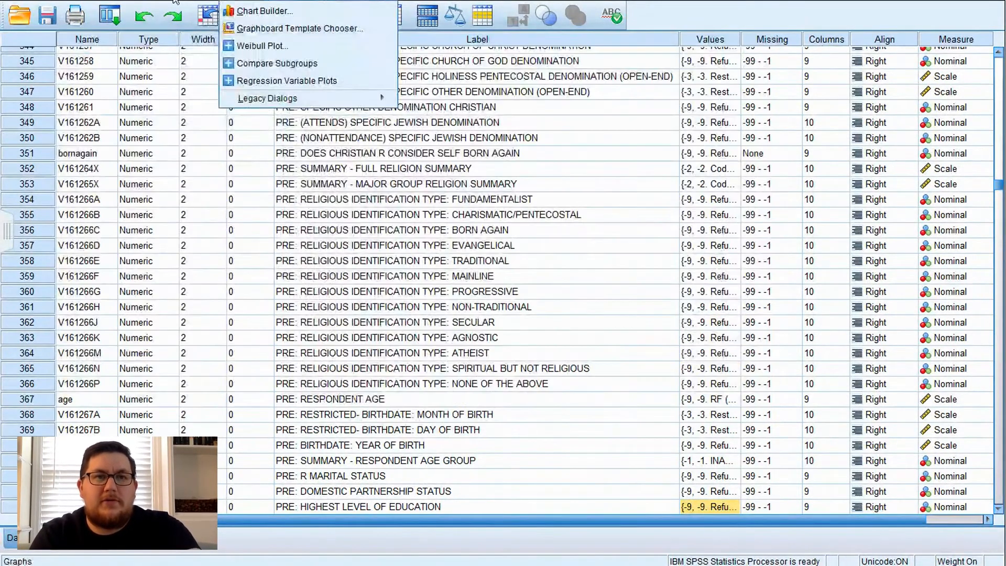
{"action": "mouse_move", "coordinate": [152, 1]}
{"action": "mouse_move", "coordinate": [203, 2]}
{"action": "mouse_move", "coordinate": [207, 29]}
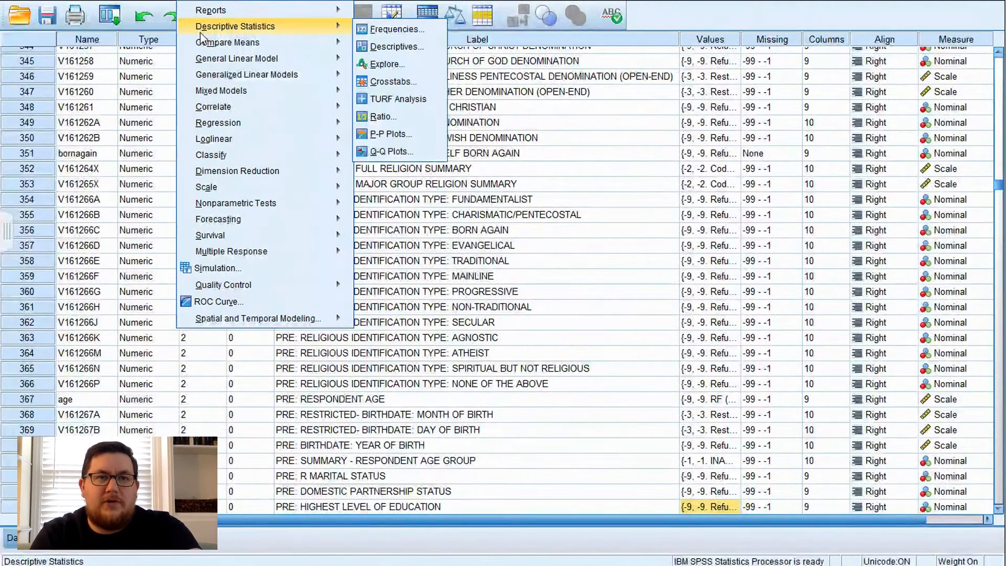
{"action": "mouse_move", "coordinate": [334, 41]}
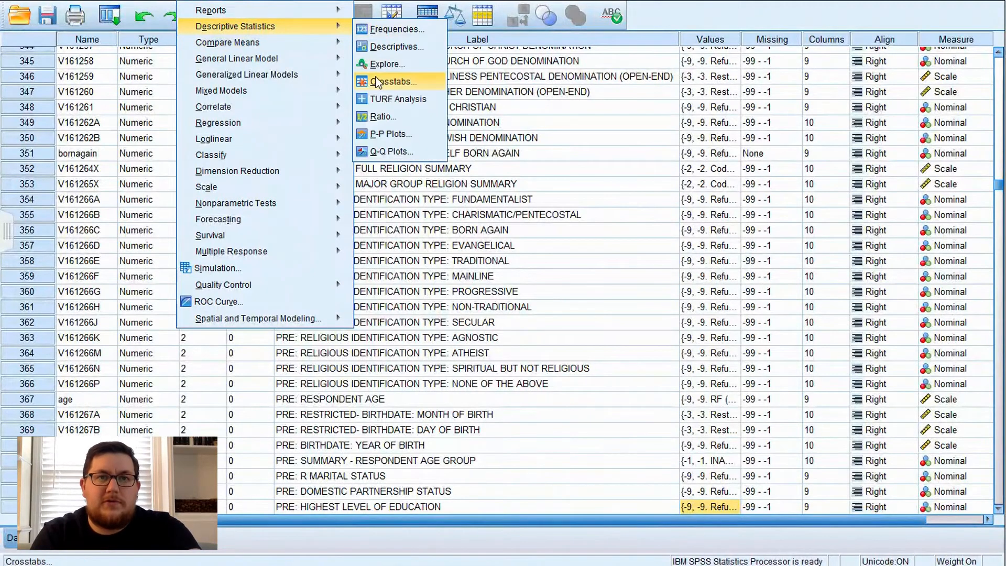
{"action": "left_click", "coordinate": [377, 80]}
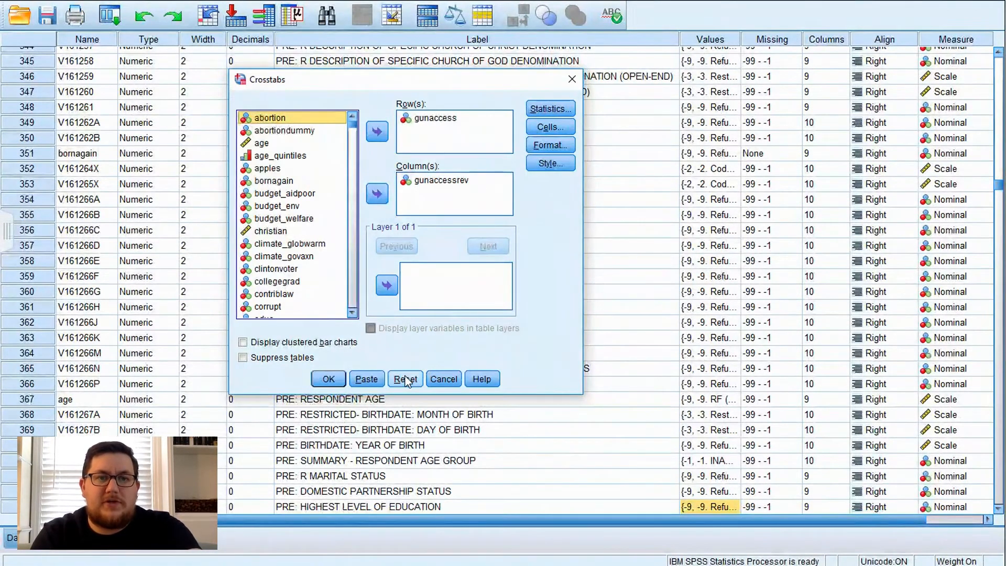
{"action": "left_click", "coordinate": [406, 379]}
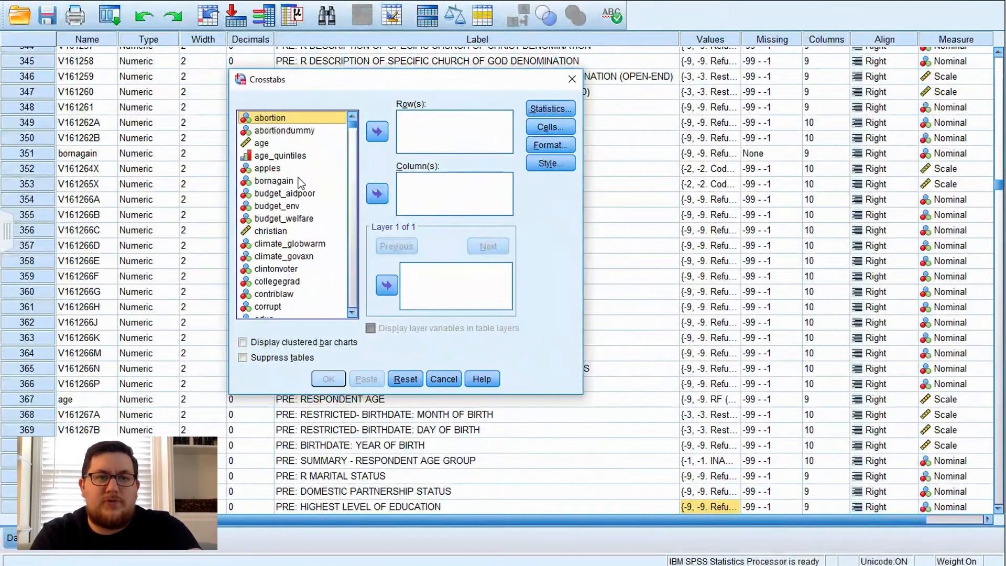
Run the crosstab with educ in the rows and collegegrad in the columns, and check the table against the recode
{"action": "left_click", "coordinate": [276, 282]}
{"action": "left_click", "coordinate": [377, 194]}
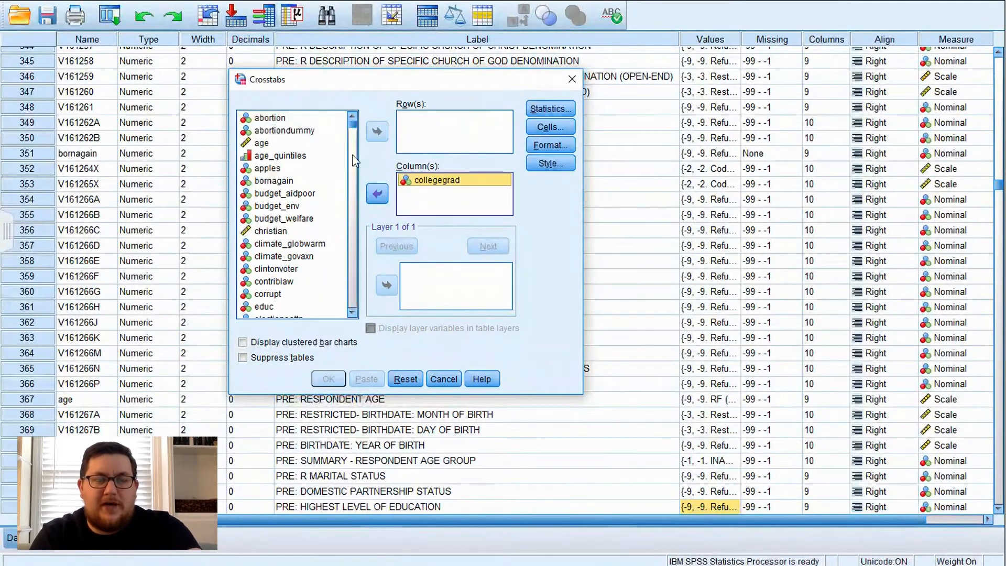
{"action": "left_click", "coordinate": [264, 307]}
{"action": "left_click", "coordinate": [377, 131]}
{"action": "left_click", "coordinate": [333, 378]}
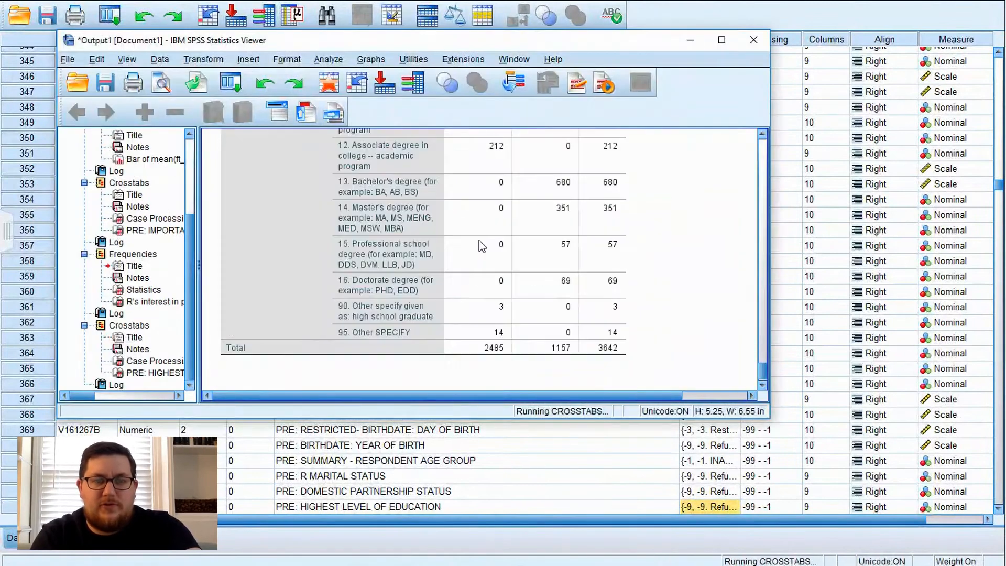
{"action": "scroll", "coordinate": [481, 243], "scroll_direction": "down", "scroll_amount": 5}
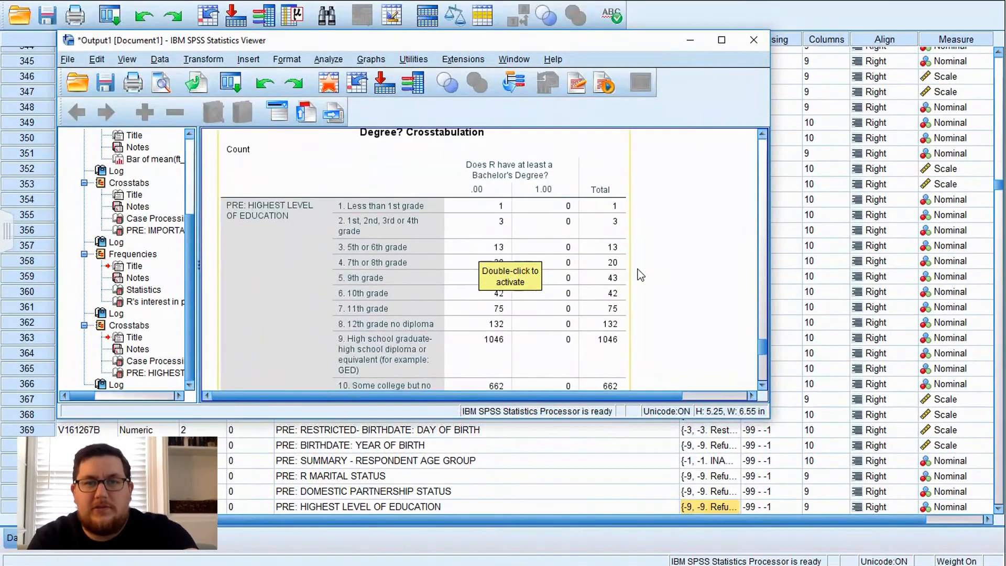
{"action": "scroll", "coordinate": [639, 236], "scroll_direction": "down", "scroll_amount": 4}
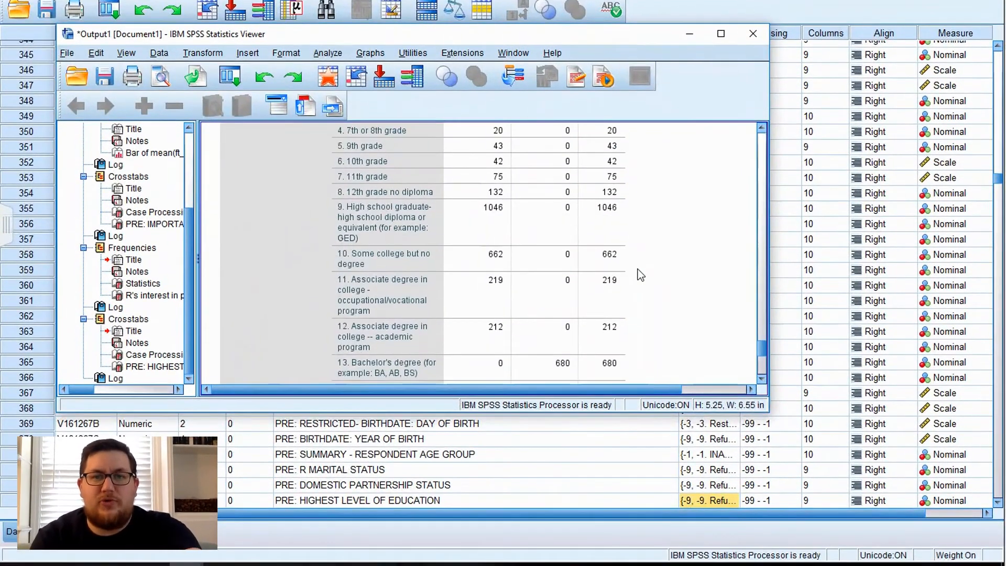
{"action": "scroll", "coordinate": [641, 274], "scroll_direction": "down", "scroll_amount": 3}
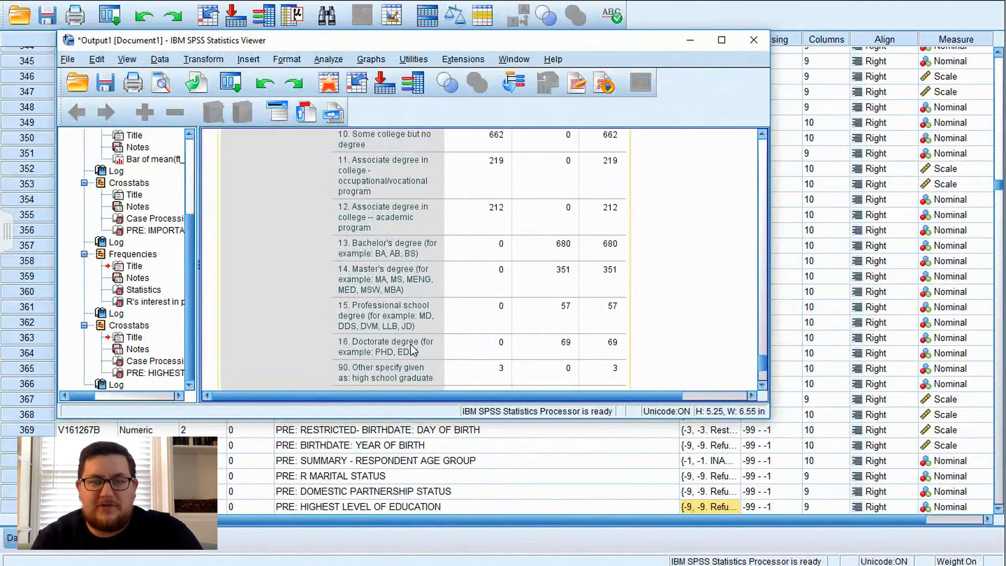
{"action": "scroll", "coordinate": [412, 349], "scroll_direction": "down", "scroll_amount": 3}
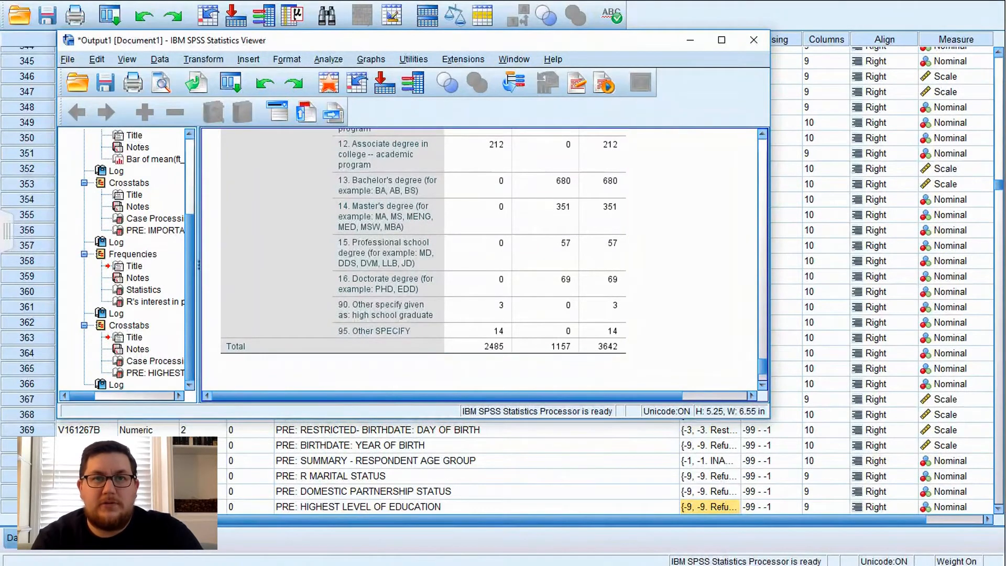
Set the decimals of collegegrad to 0 in the variable list
{"action": "left_click", "coordinate": [984, 203]}
{"action": "left_click_drag", "start_coordinate": [997, 186], "coordinate": [999, 495]}
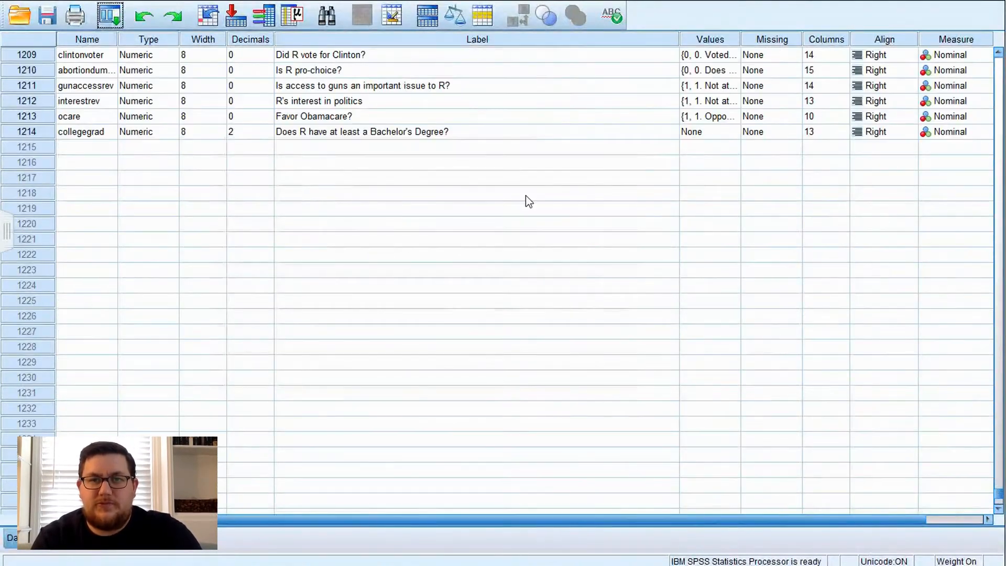
{"action": "double_click", "coordinate": [269, 135]}
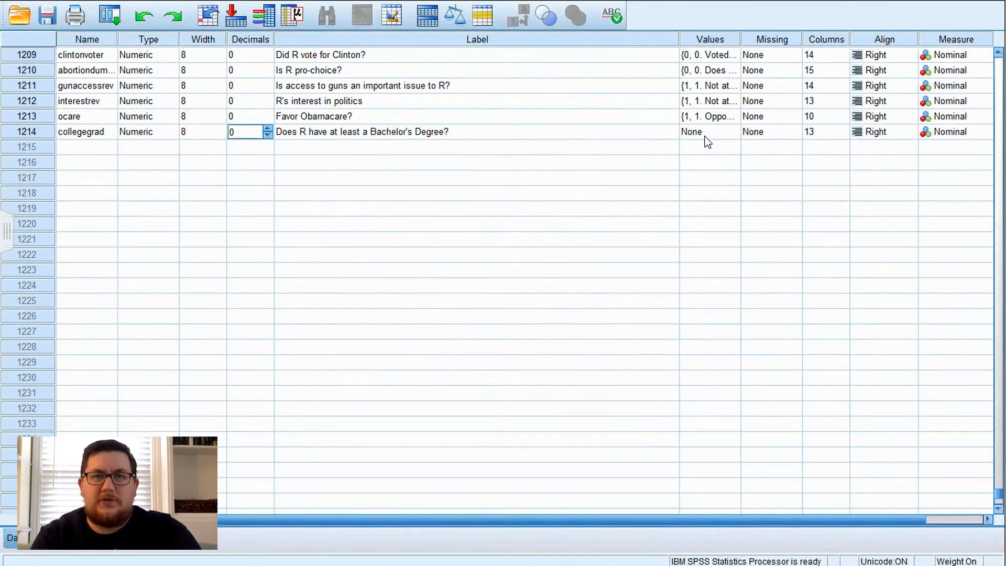
Give collegegrad the value labels "0. No BA/BS" for 0 and "1. BA/BS" for 1, and apply them
{"action": "left_click", "coordinate": [723, 135]}
{"action": "left_click", "coordinate": [732, 133]}
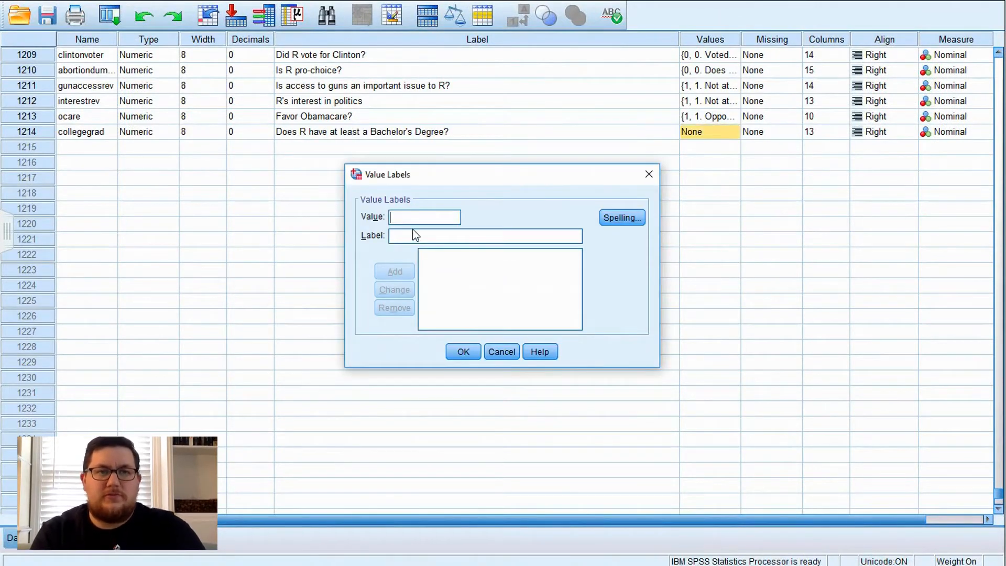
{"action": "type", "text": "0"}
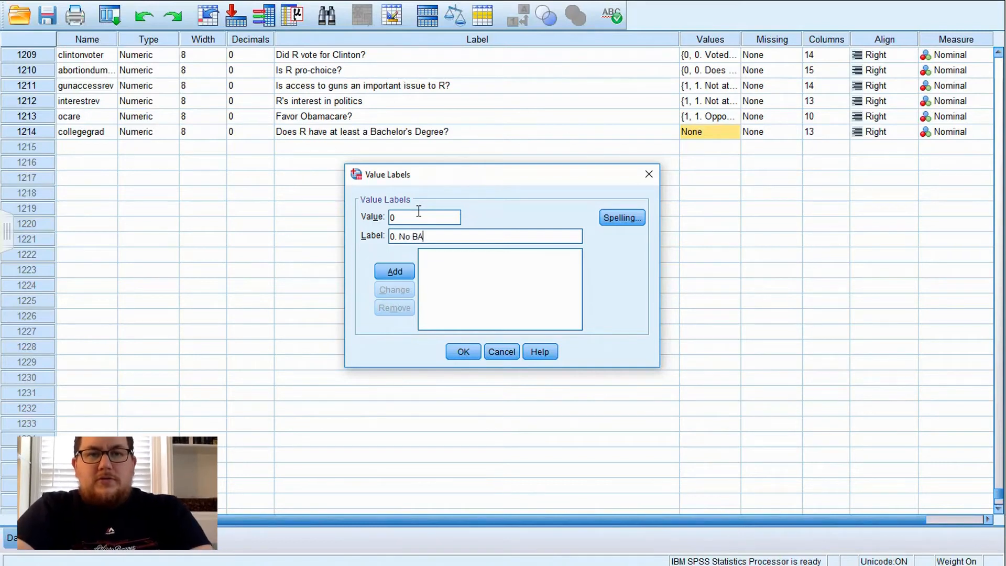
{"action": "left_click", "coordinate": [395, 270]}
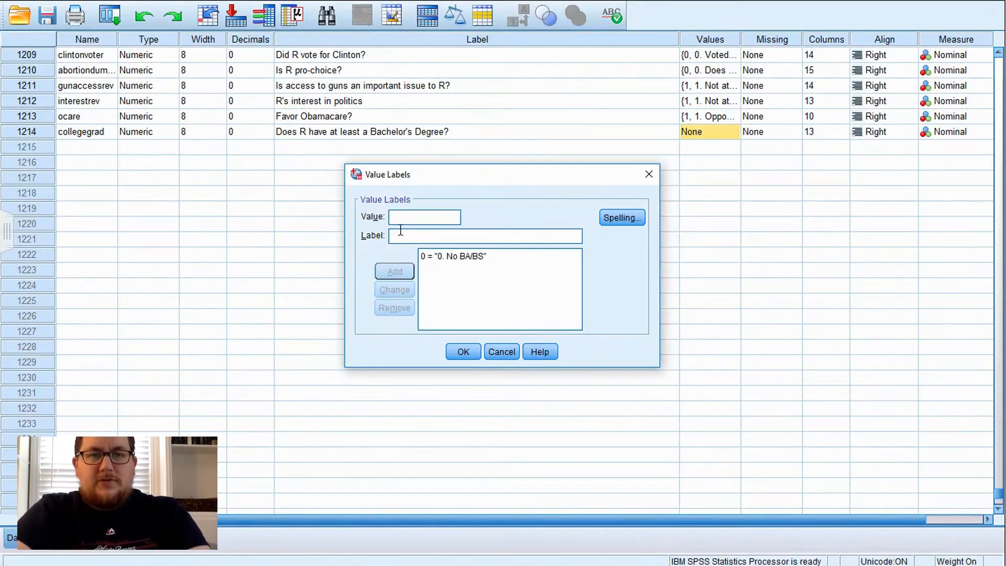
{"action": "type", "text": "1. BA/BS"}
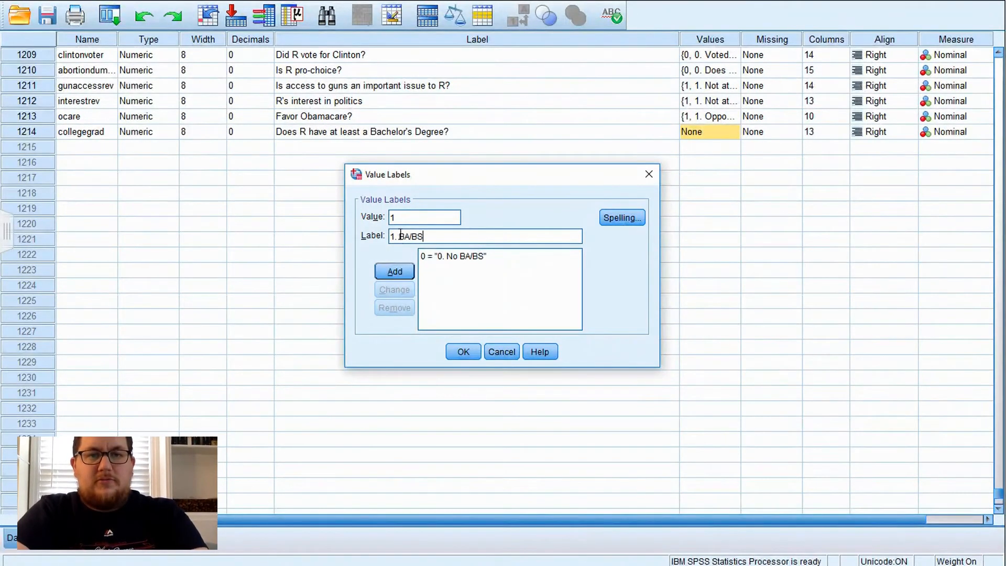
{"action": "left_click", "coordinate": [399, 277]}
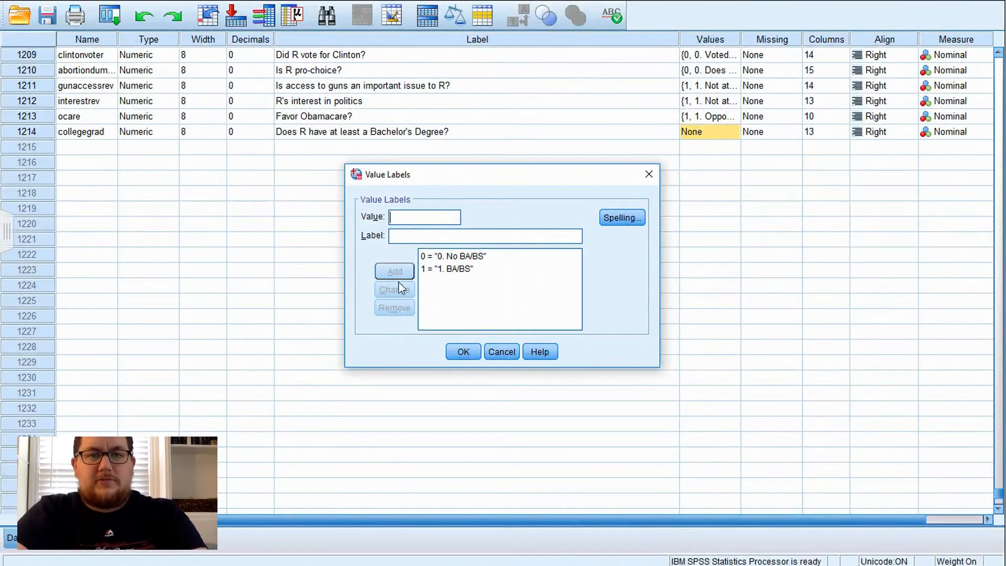
{"action": "left_click", "coordinate": [462, 352]}
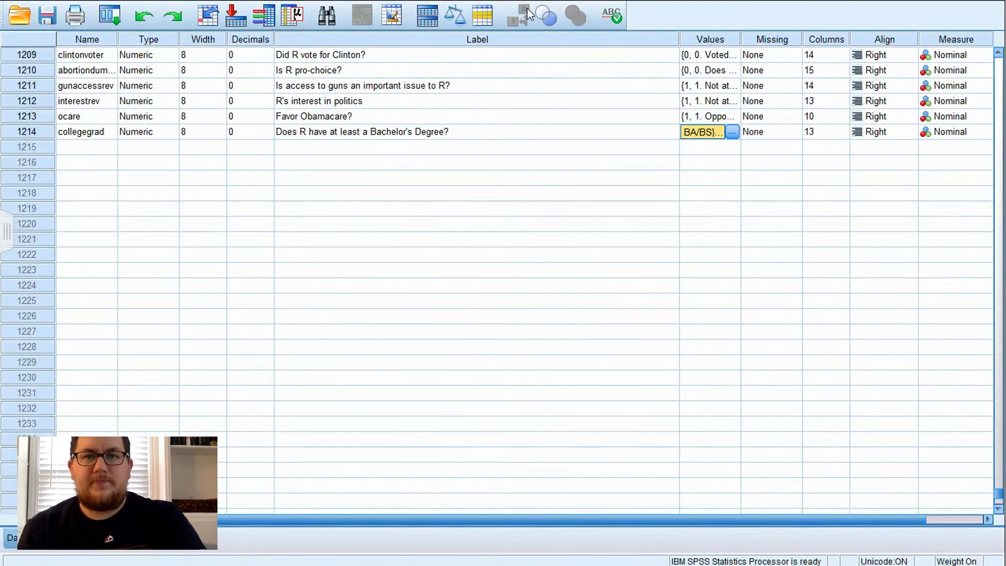
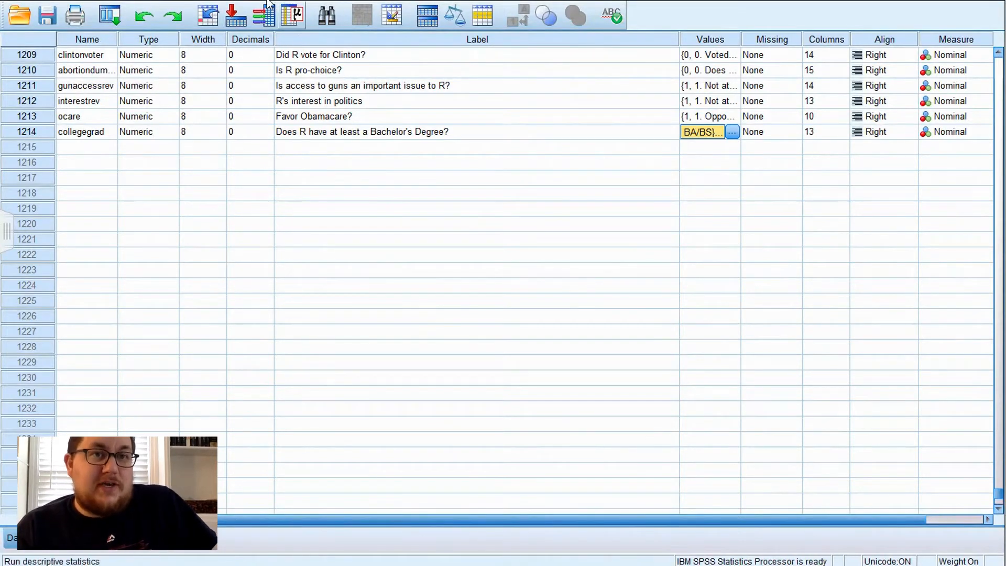
Start a legacy multiple line chart based on summaries for groups of cases, and open its definition
{"action": "left_click", "coordinate": [249, 1]}
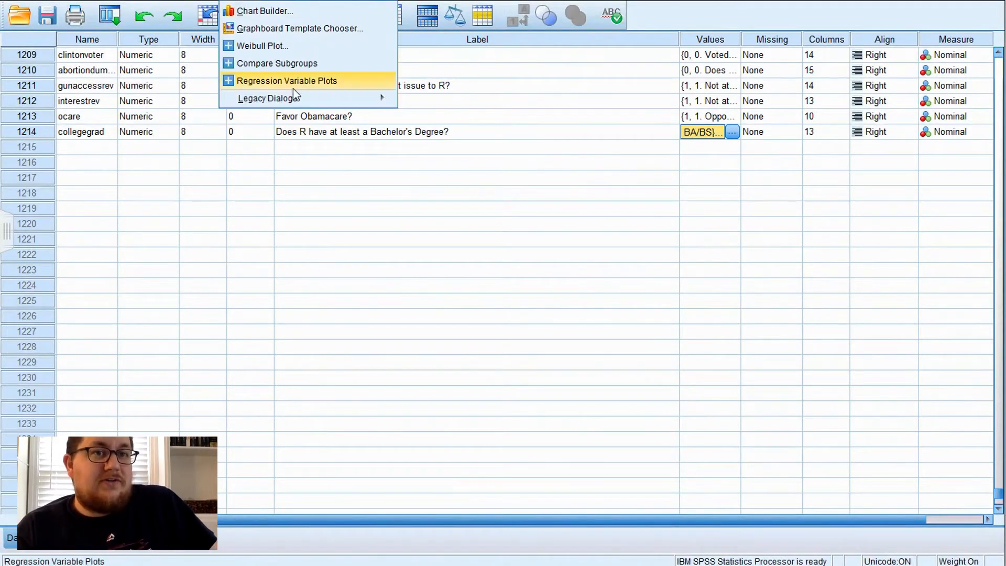
{"action": "mouse_move", "coordinate": [297, 96]}
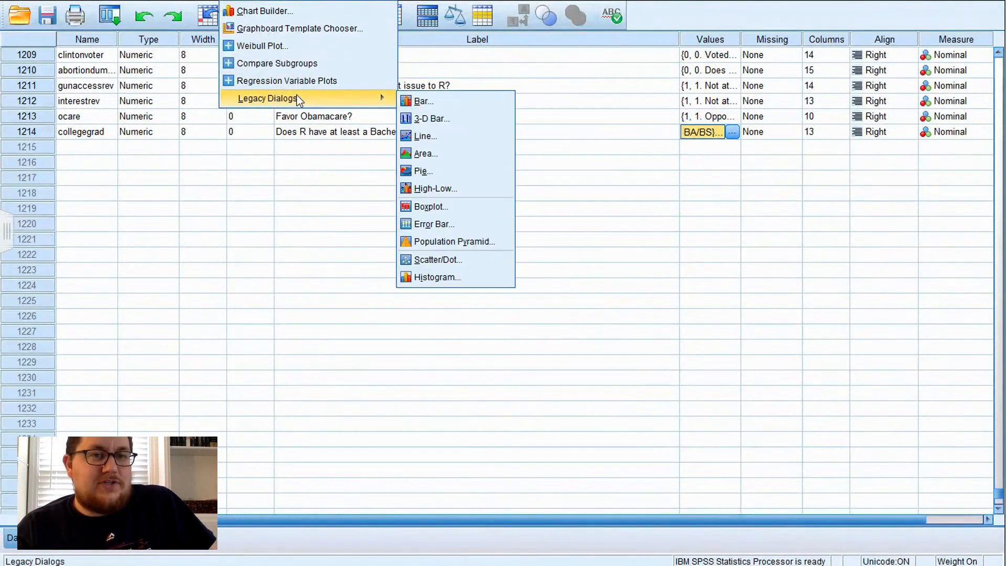
{"action": "left_click", "coordinate": [437, 135]}
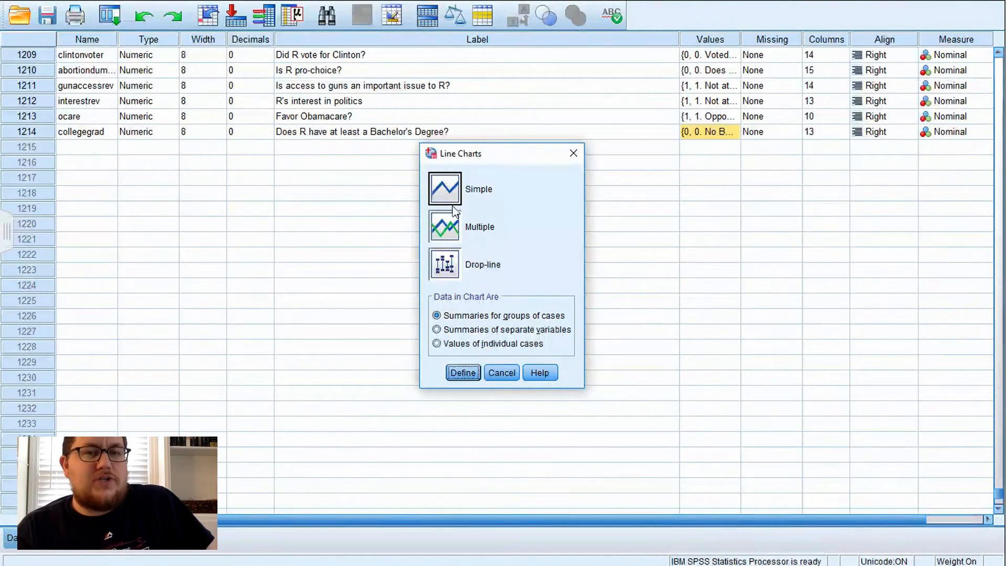
{"action": "left_click", "coordinate": [454, 230]}
{"action": "left_click", "coordinate": [463, 373]}
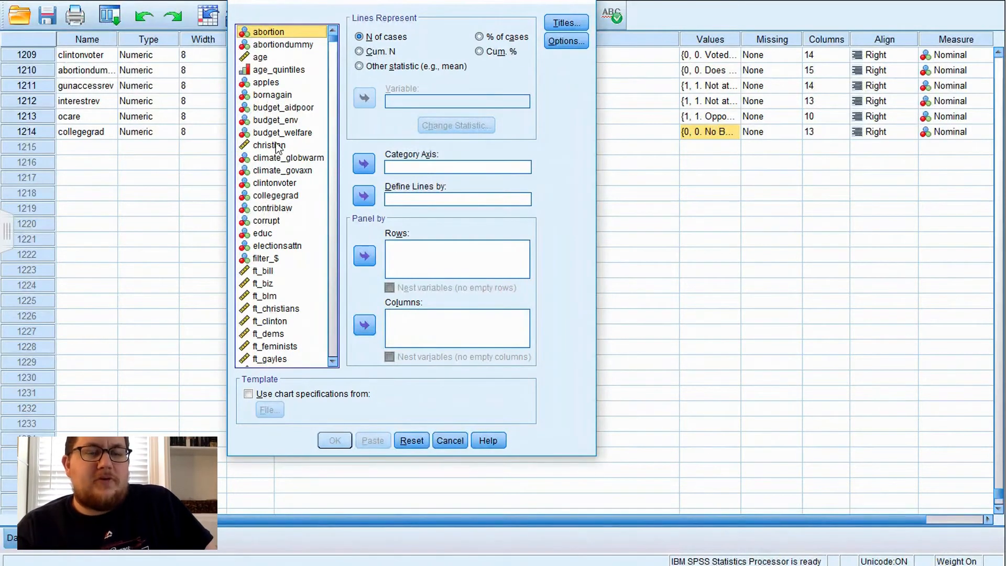
Make the chart's lines represent the mean of ft_roberts
{"action": "scroll", "coordinate": [281, 345], "scroll_direction": "down", "scroll_amount": 3}
{"action": "scroll", "coordinate": [281, 345], "scroll_direction": "down", "scroll_amount": 2}
{"action": "left_click", "coordinate": [271, 308]}
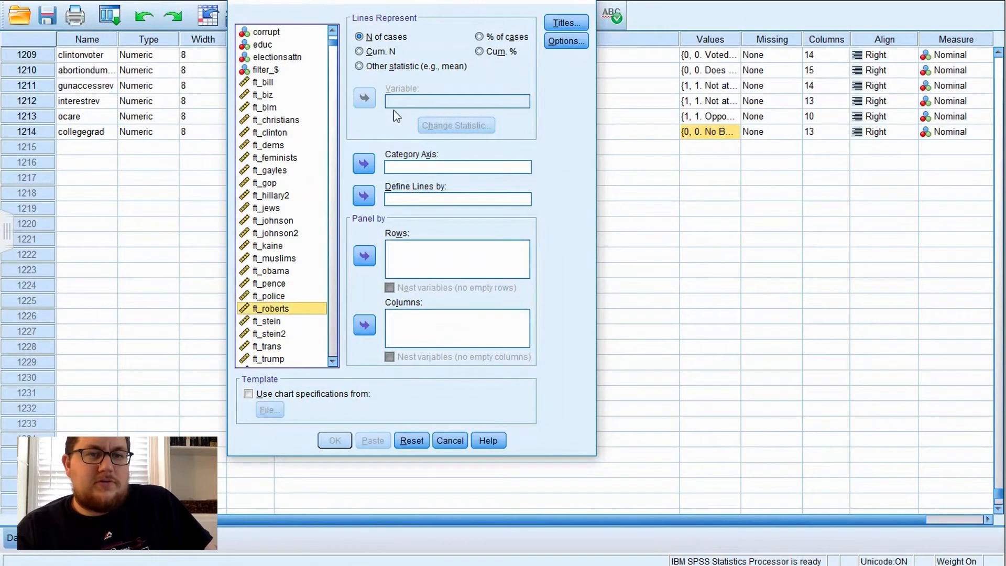
{"action": "left_click", "coordinate": [402, 69]}
{"action": "left_click", "coordinate": [370, 99]}
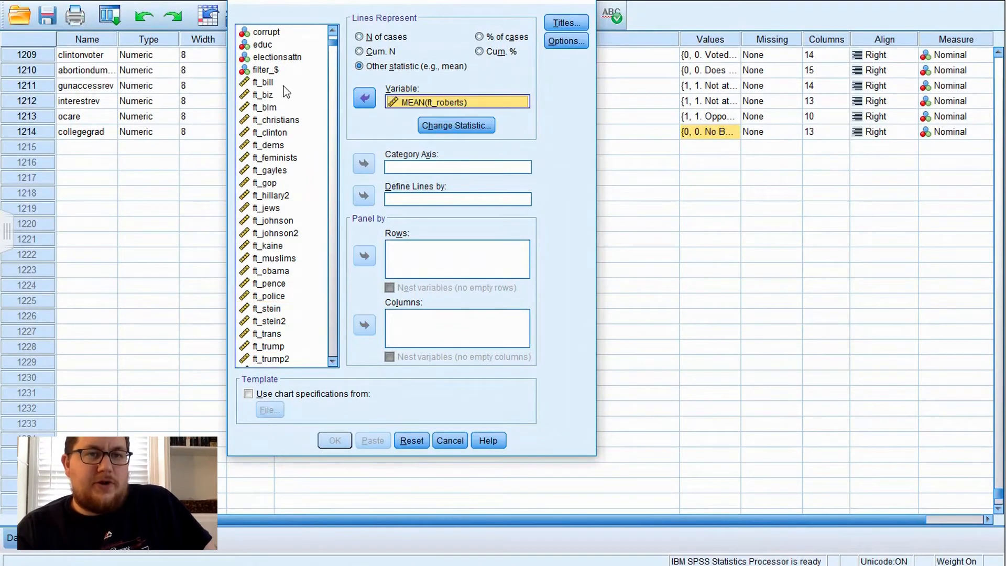
Define the separate lines of the chart by collegegrad
{"action": "scroll", "coordinate": [288, 131], "scroll_direction": "up", "scroll_amount": 4}
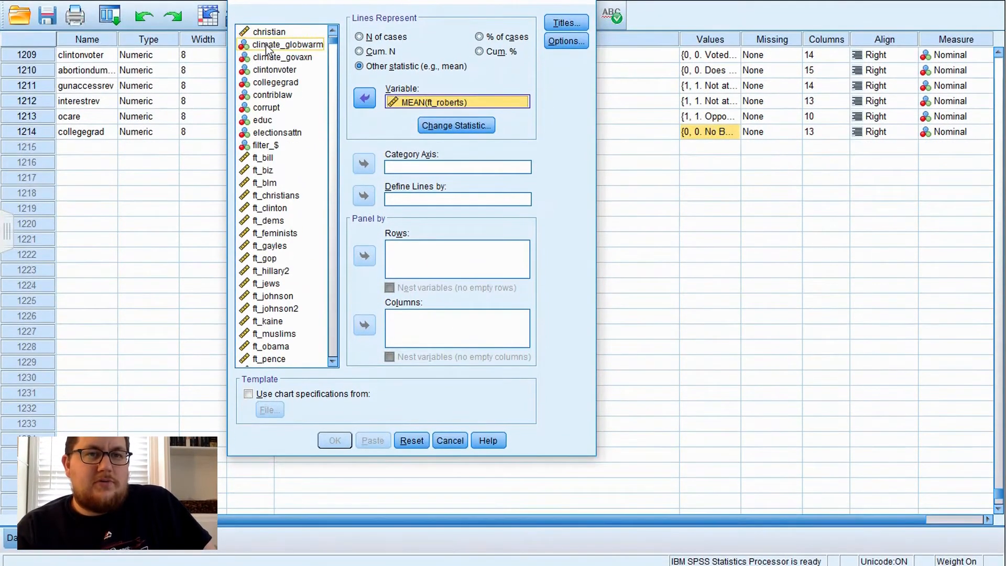
{"action": "left_click", "coordinate": [288, 156]}
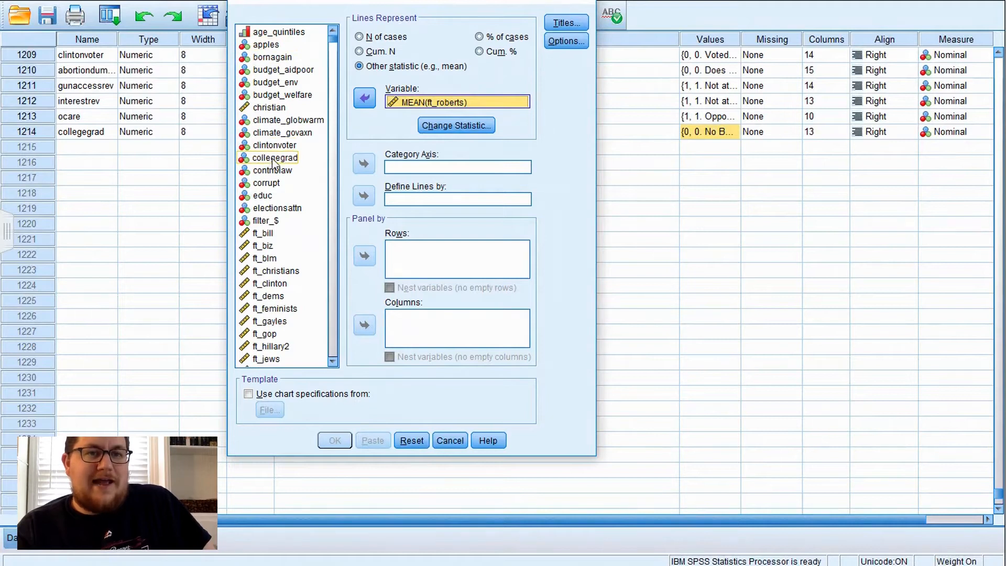
{"action": "left_click", "coordinate": [364, 195]}
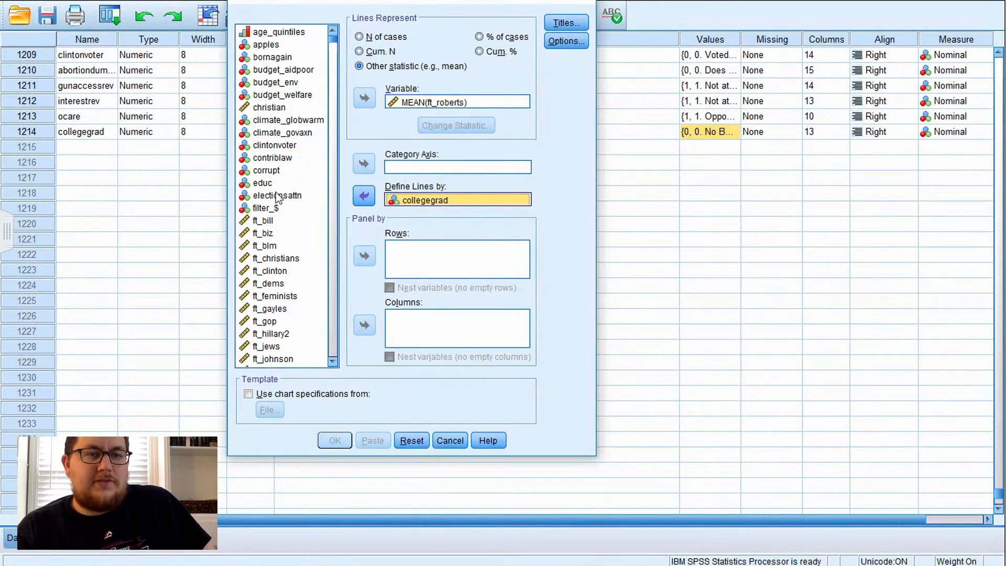
Put ocare on the category axis, generate the line chart, and view it in the output
{"action": "scroll", "coordinate": [275, 192], "scroll_direction": "down", "scroll_amount": 6}
{"action": "scroll", "coordinate": [276, 195], "scroll_direction": "down", "scroll_amount": 4}
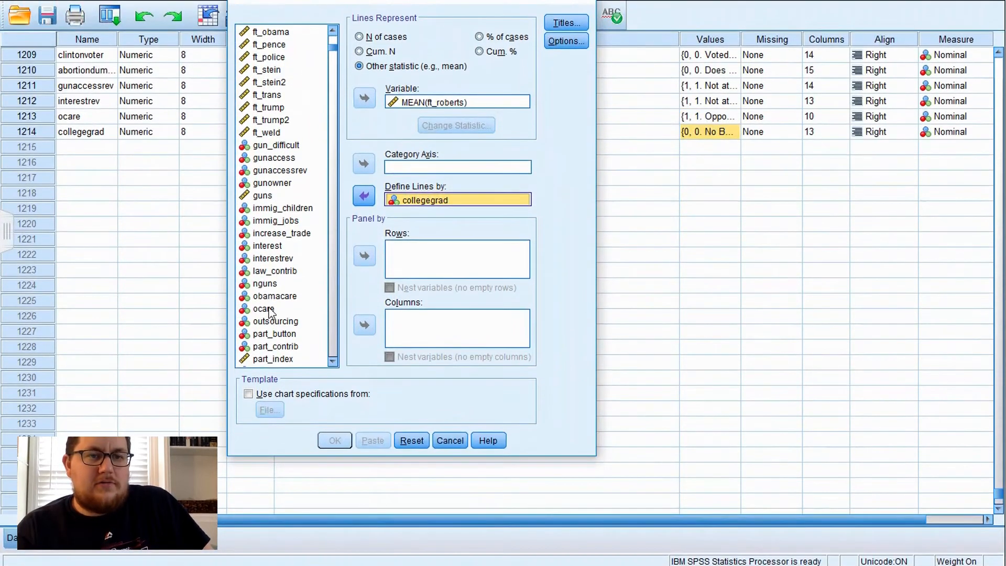
{"action": "left_click", "coordinate": [267, 309]}
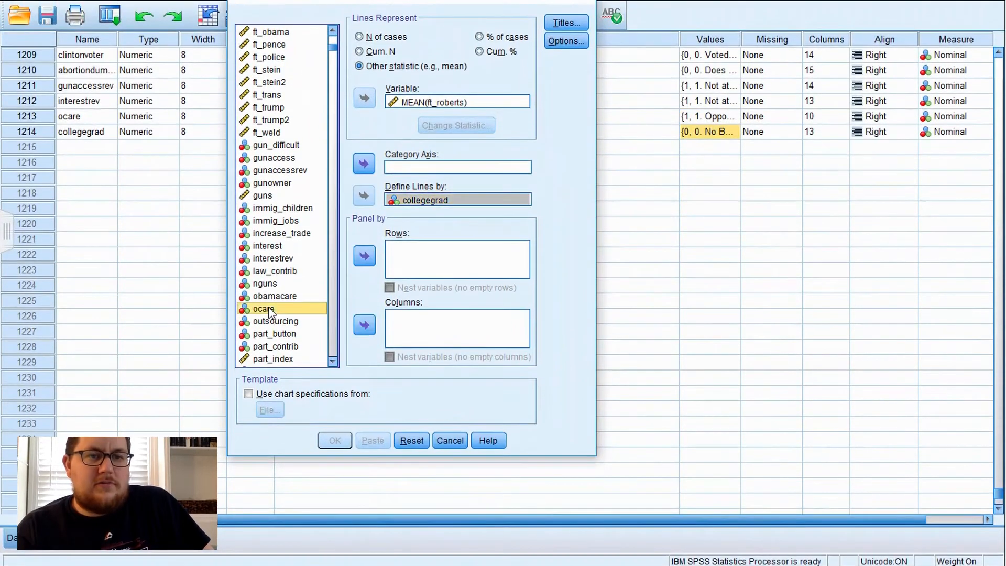
{"action": "left_click", "coordinate": [365, 163]}
{"action": "left_click", "coordinate": [333, 444]}
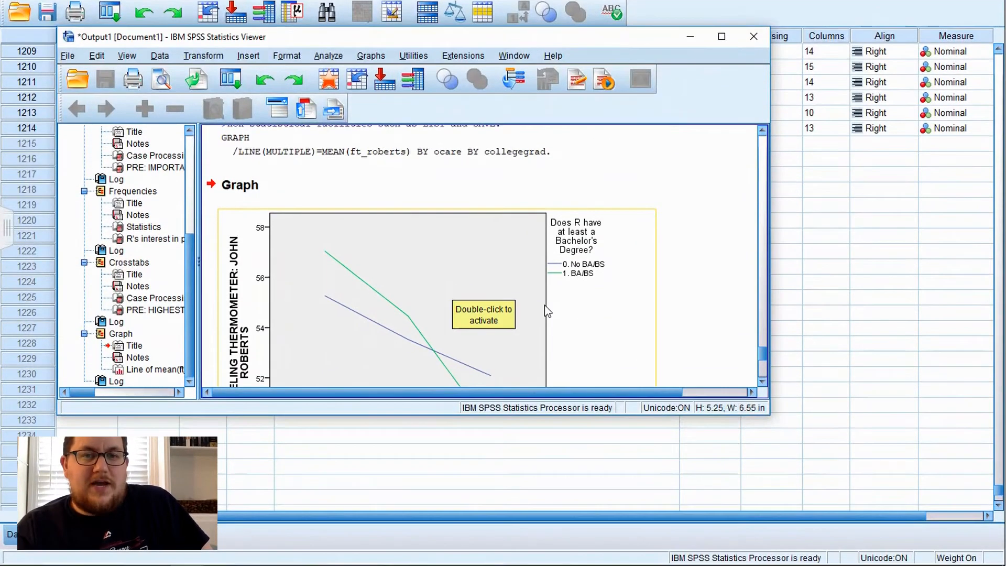
{"action": "scroll", "coordinate": [545, 305], "scroll_direction": "down", "scroll_amount": 1}
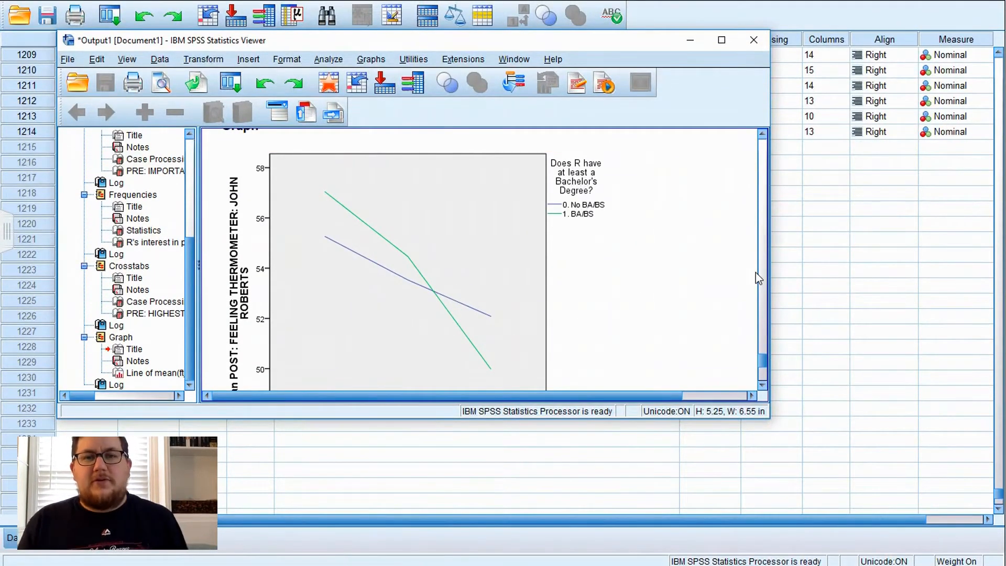
{"action": "scroll", "coordinate": [756, 272], "scroll_direction": "down", "scroll_amount": 1}
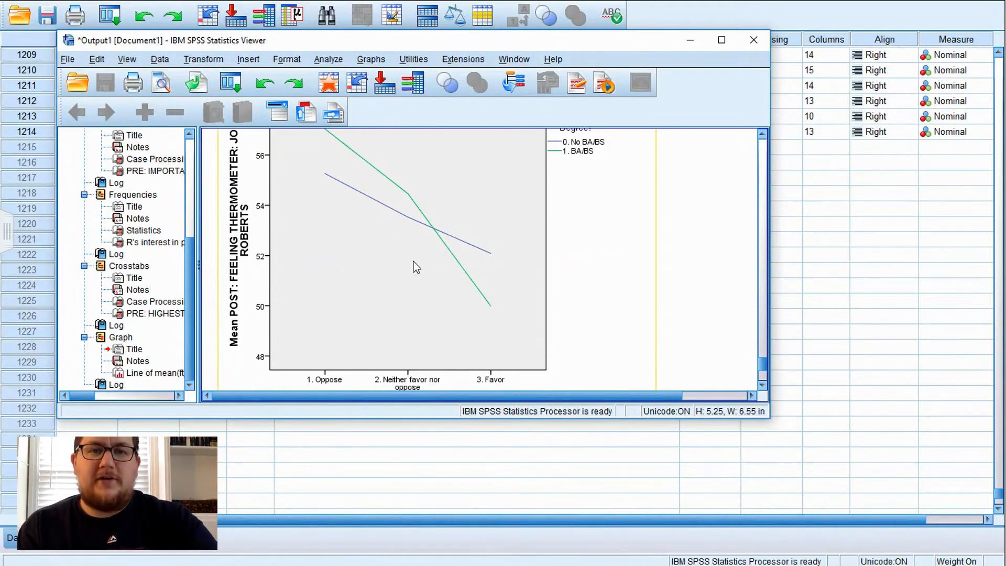
Open the line chart for editing and make the fill of its plot area transparent
{"action": "double_click", "coordinate": [473, 282]}
{"action": "left_click", "coordinate": [388, 137]}
{"action": "double_click", "coordinate": [386, 132]}
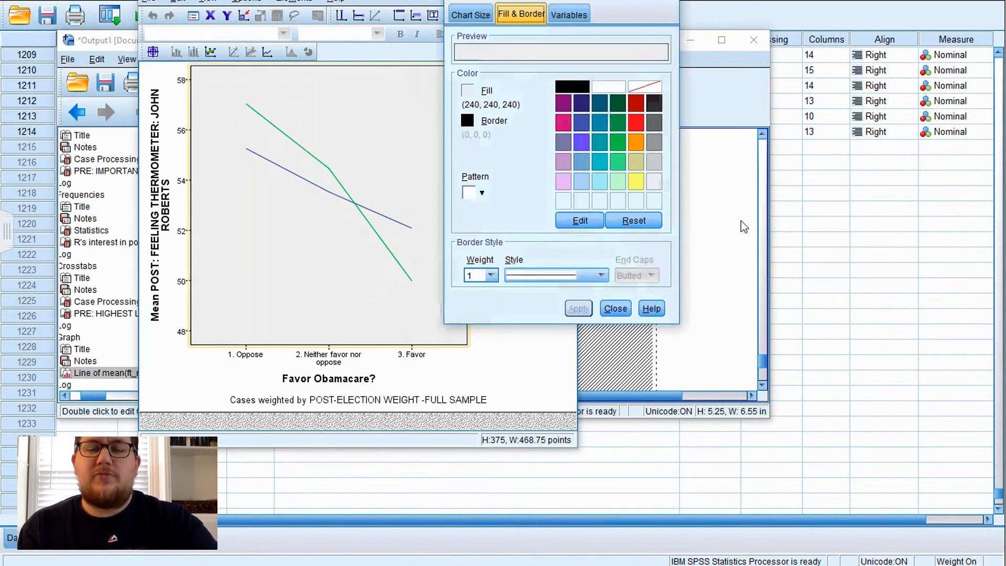
{"action": "left_click", "coordinate": [467, 90]}
{"action": "left_click", "coordinate": [645, 86]}
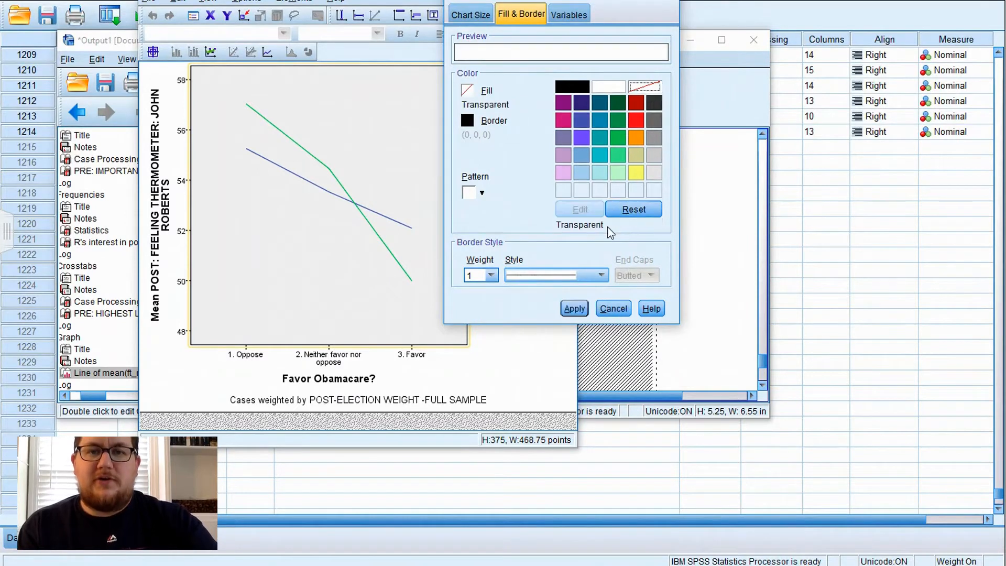
{"action": "left_click", "coordinate": [574, 309]}
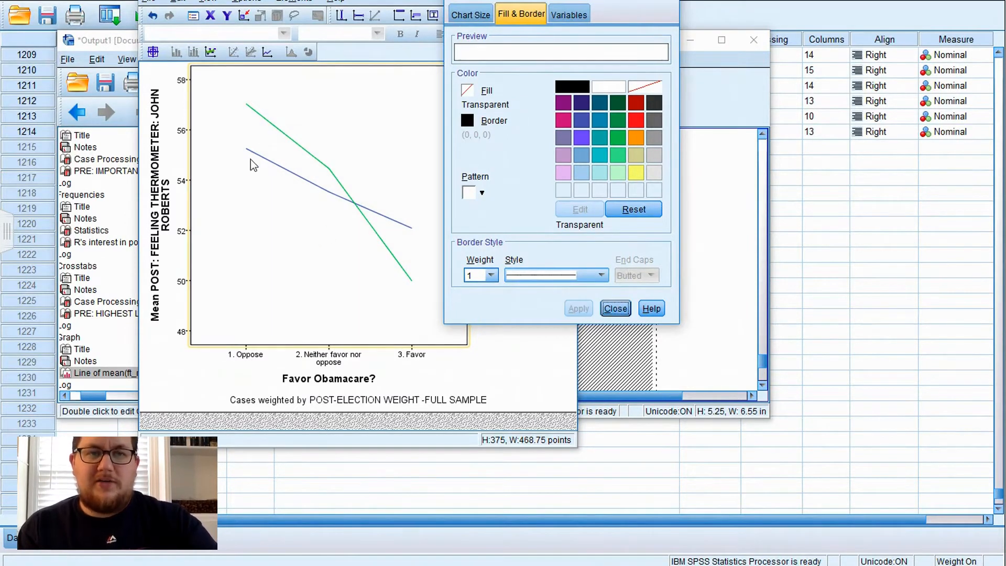
{"action": "left_click", "coordinate": [272, 126]}
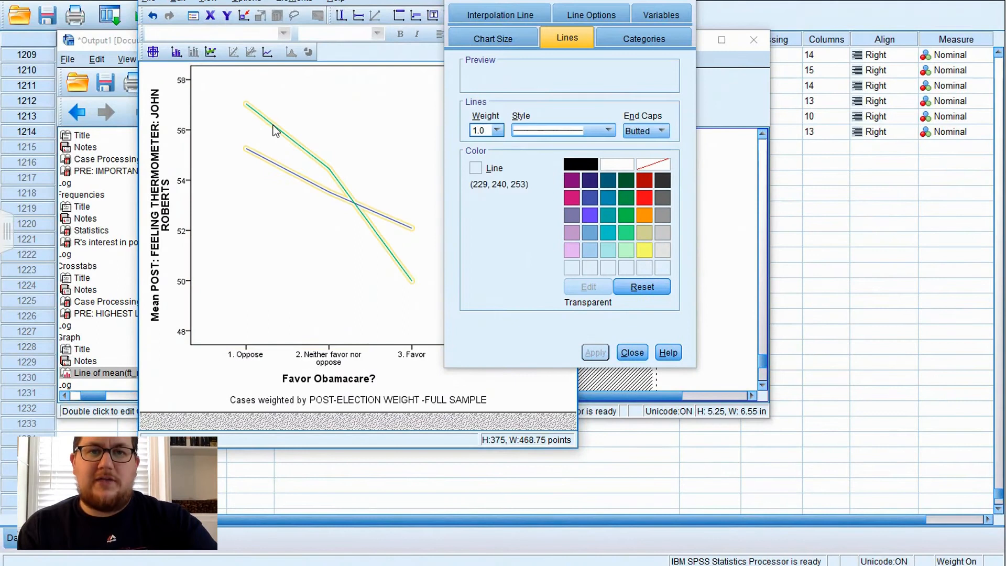
{"action": "left_click", "coordinate": [320, 141]}
{"action": "left_click", "coordinate": [413, 128]}
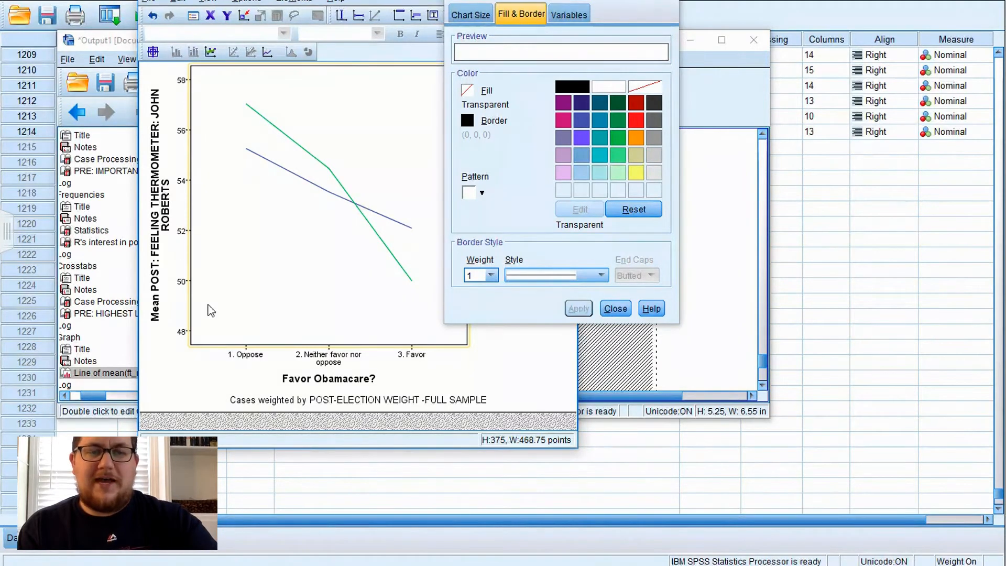
Delete the case-weighting footnote below the chart and close the chart editor
{"action": "left_click", "coordinate": [365, 403]}
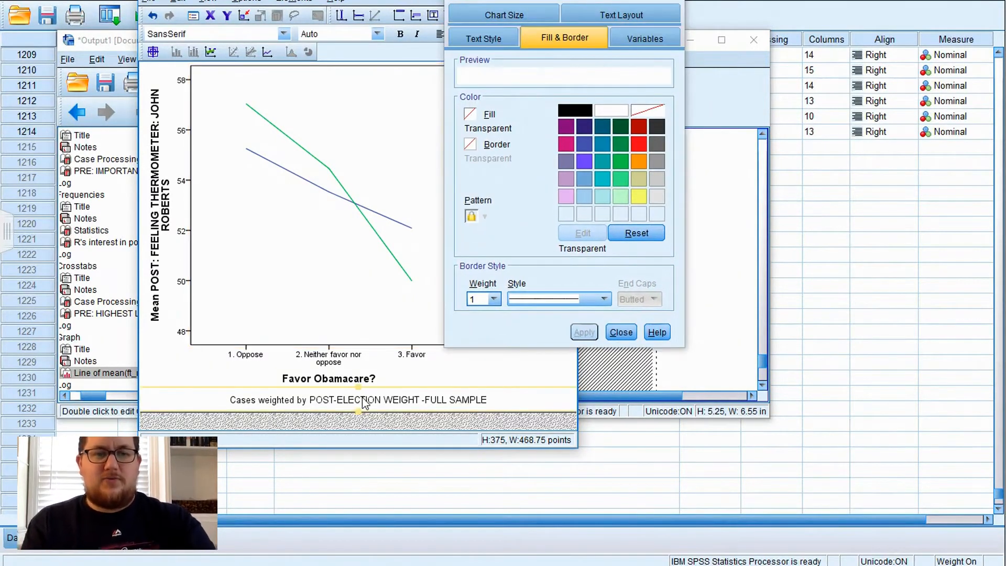
{"action": "key", "text": "Delete"}
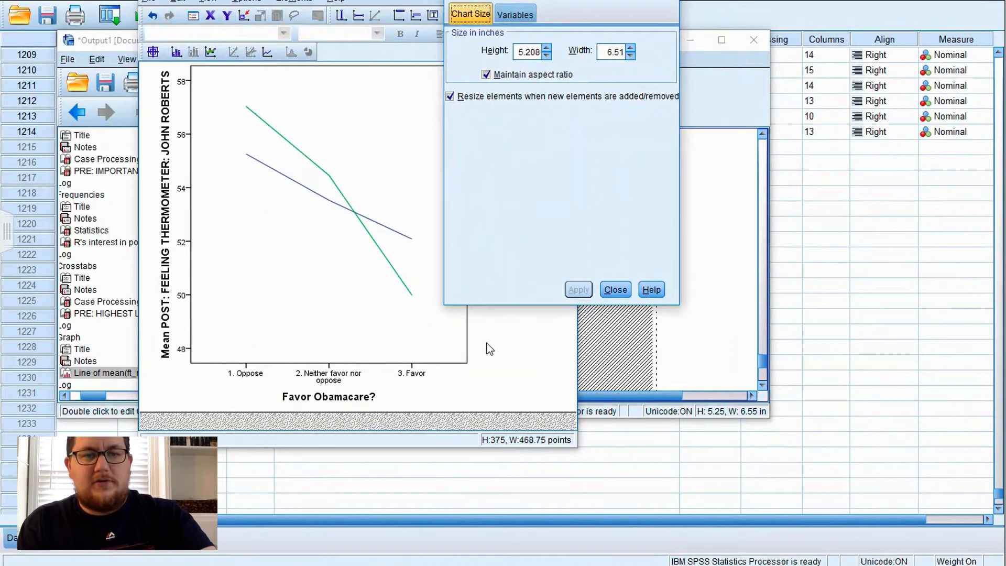
{"action": "left_click", "coordinate": [507, 347]}
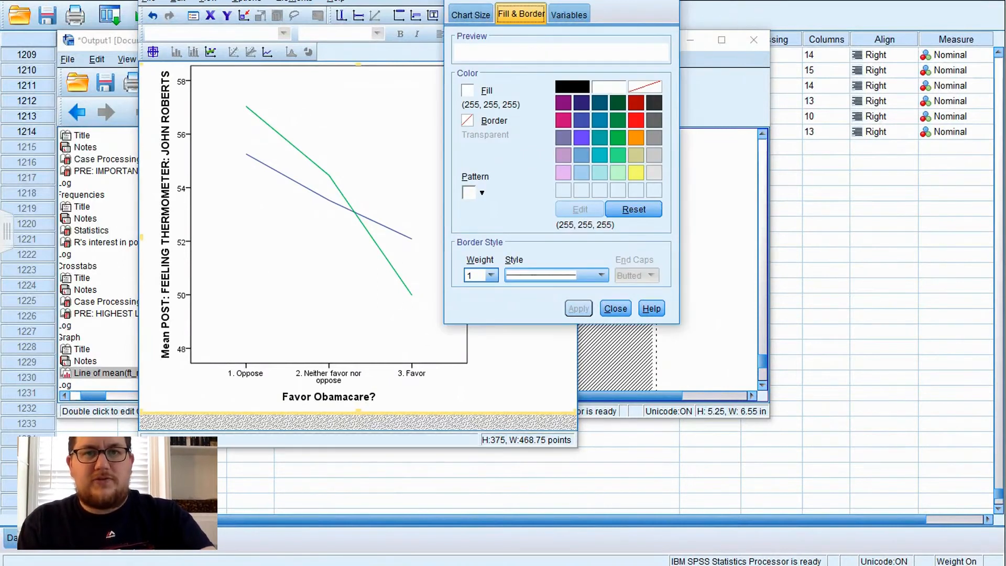
{"action": "left_click", "coordinate": [861, 14]}
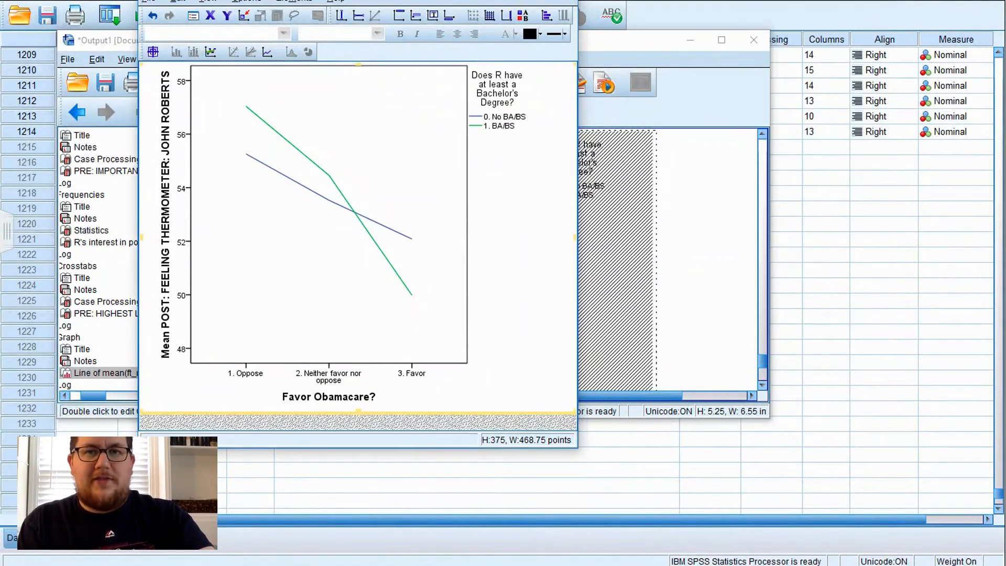
{"action": "key", "text": "alt+F4"}
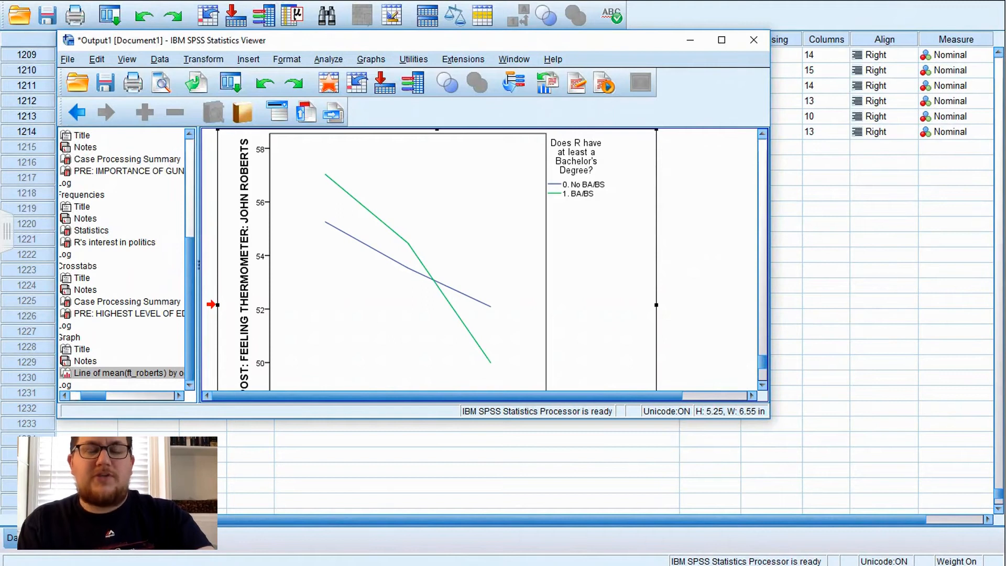
Return to the data and start a linear regression with ft_roberts as the dependent variable
{"action": "left_click", "coordinate": [238, 23]}
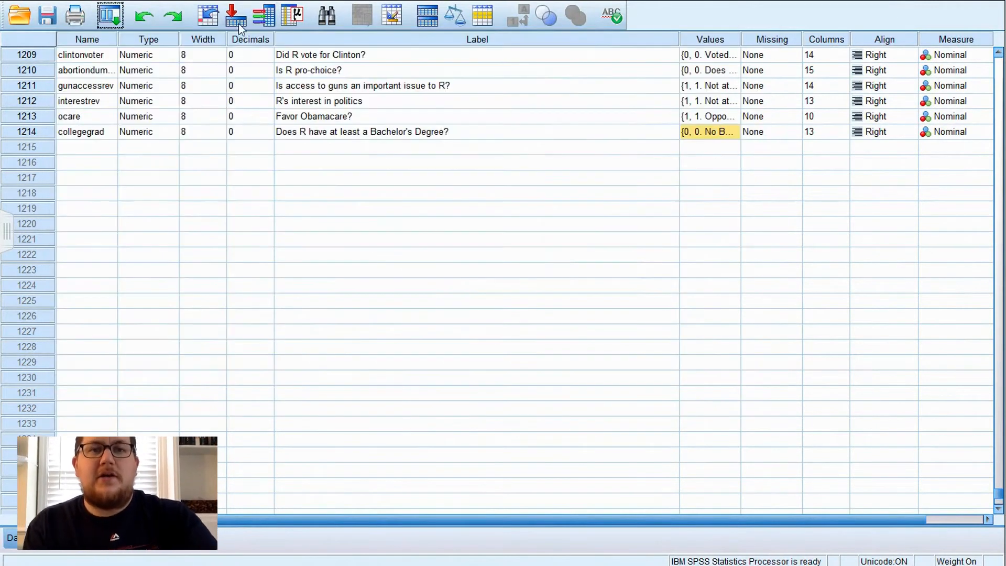
{"action": "left_click", "coordinate": [204, 2]}
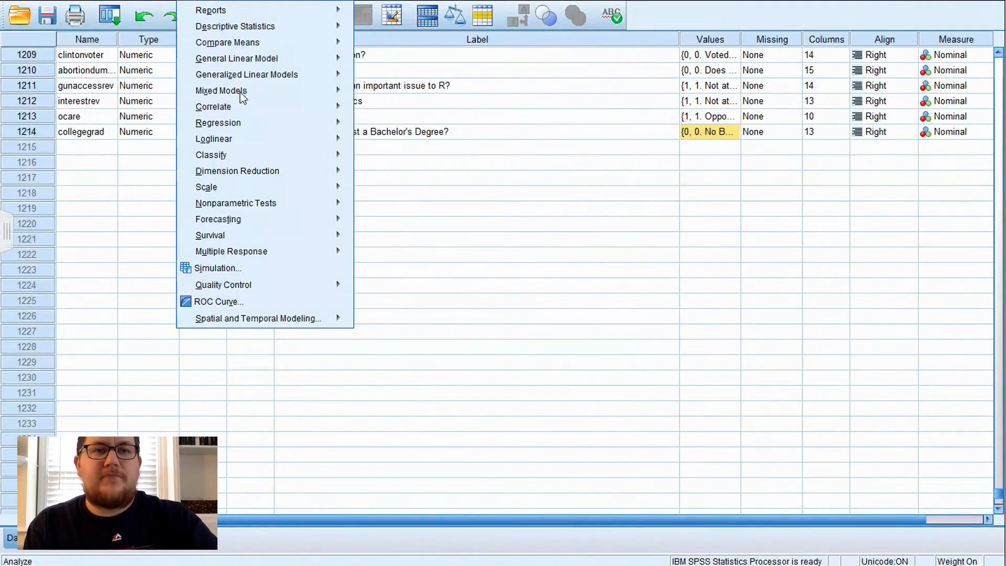
{"action": "mouse_move", "coordinate": [243, 124]}
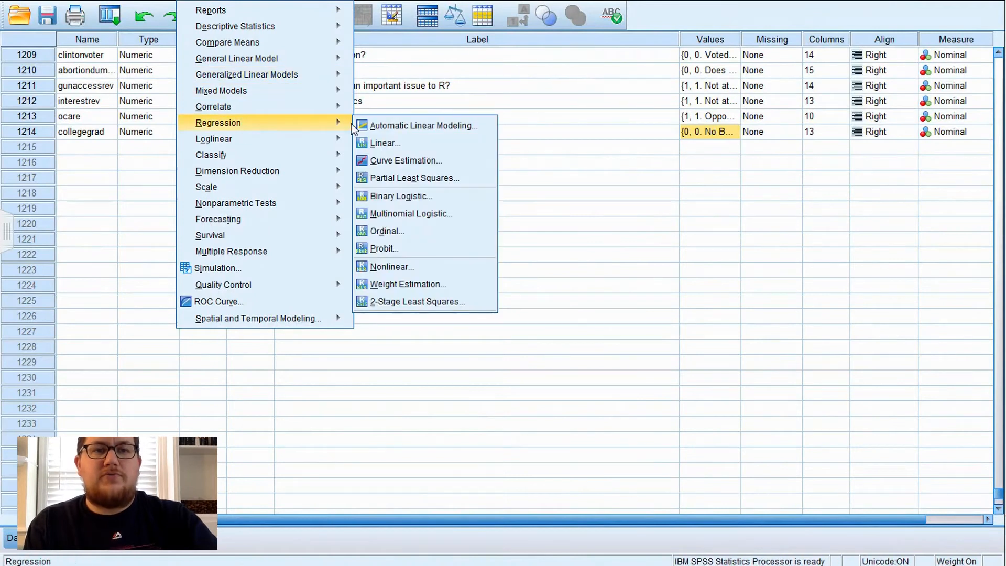
{"action": "left_click", "coordinate": [400, 143]}
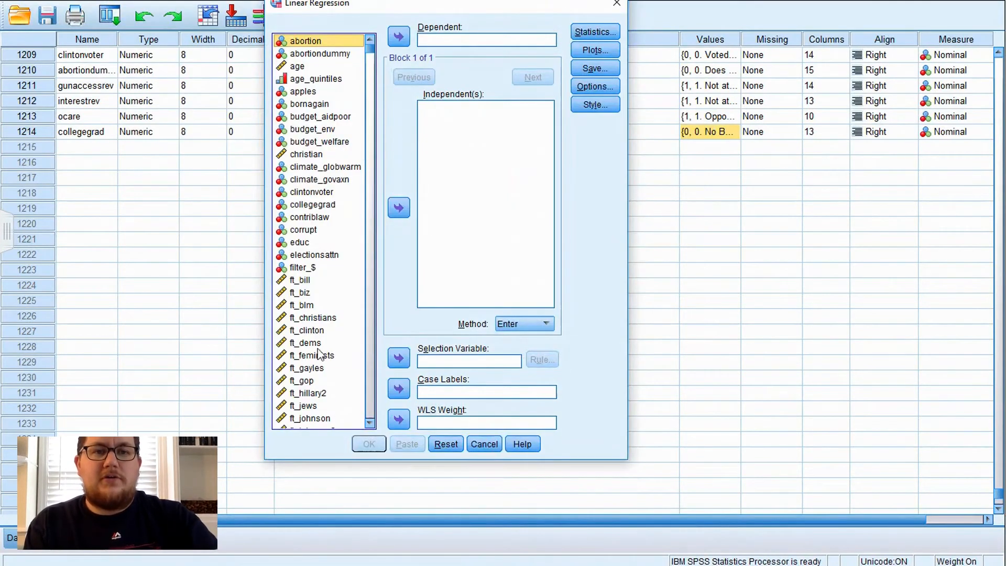
{"action": "scroll", "coordinate": [321, 356], "scroll_direction": "down", "scroll_amount": 3}
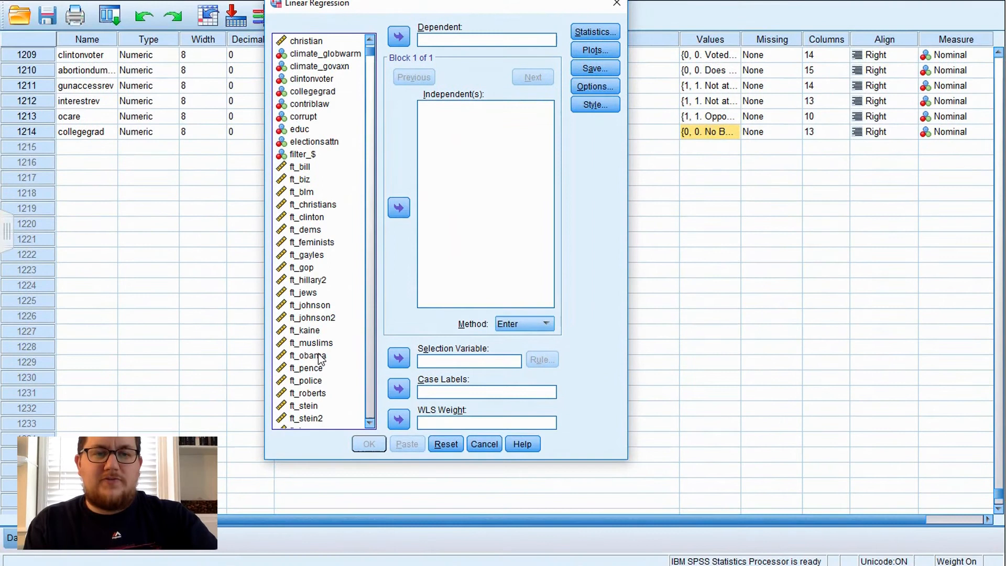
{"action": "left_click", "coordinate": [309, 393]}
{"action": "left_click", "coordinate": [399, 37]}
Add collegegrad and abortiondummy as independent variables in the linear regression on ft_roberts
{"action": "scroll", "coordinate": [315, 52], "scroll_direction": "up", "scroll_amount": 3}
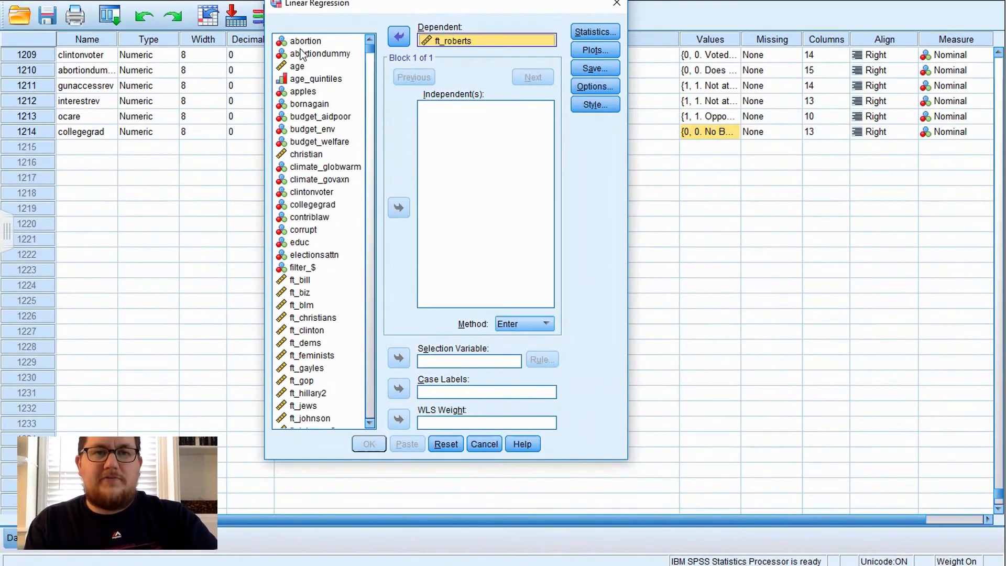
{"action": "left_click", "coordinate": [302, 55]}
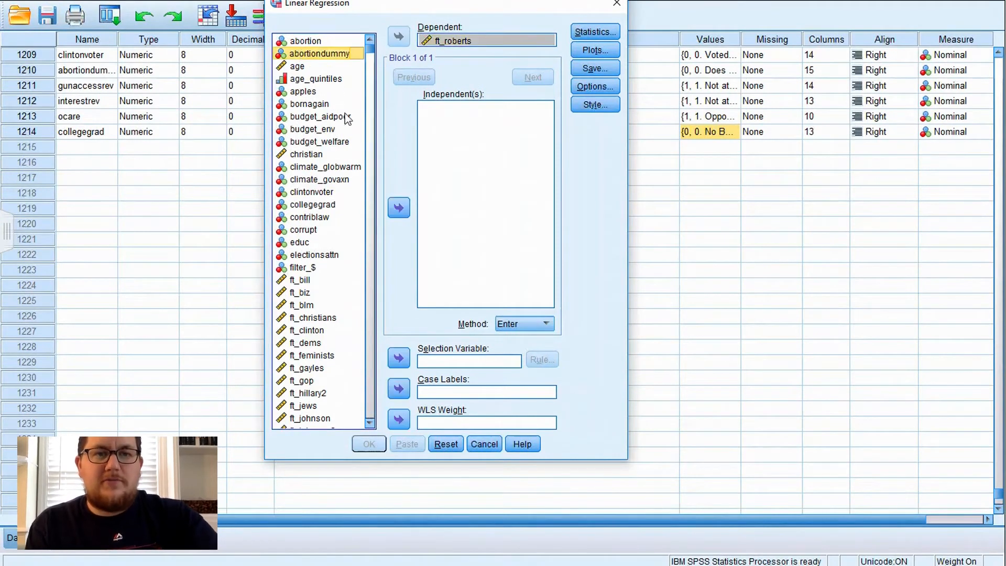
{"action": "left_click", "coordinate": [317, 206]}
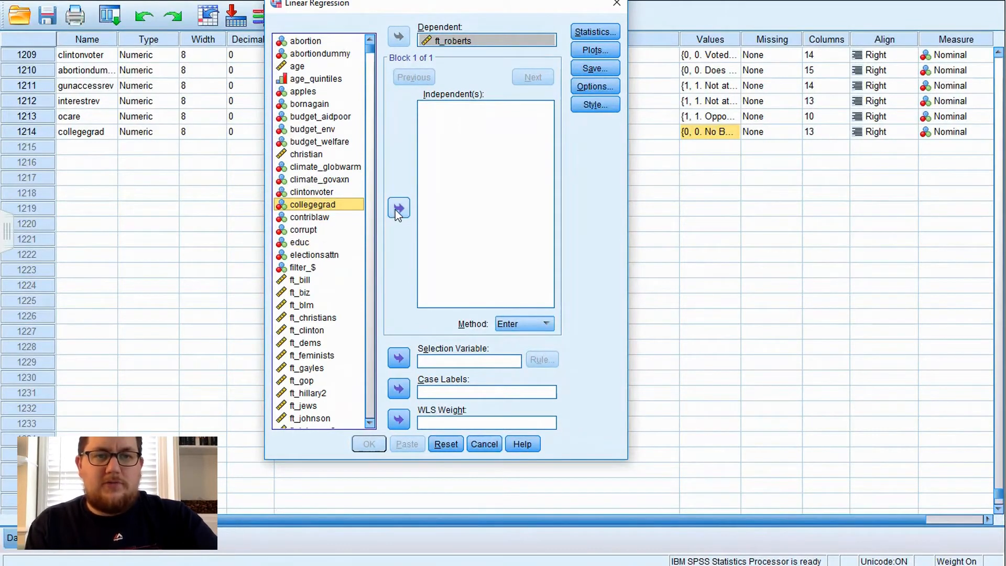
{"action": "left_click", "coordinate": [396, 210]}
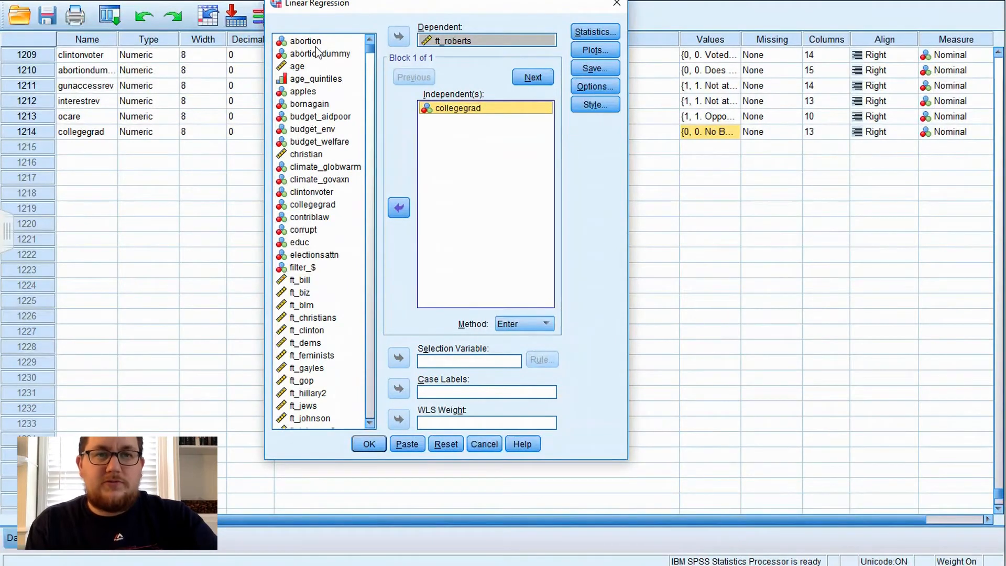
{"action": "left_click", "coordinate": [317, 53]}
{"action": "left_click", "coordinate": [398, 209]}
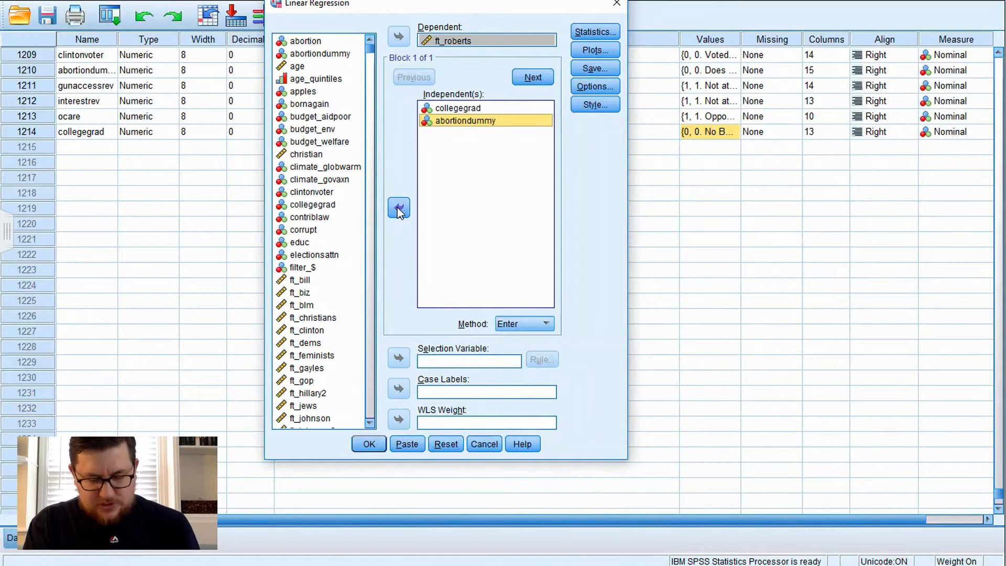
Add gunaccessrev, interestrev and ocare to the regression's independent variables
{"action": "scroll", "coordinate": [313, 221], "scroll_direction": "down", "scroll_amount": 9}
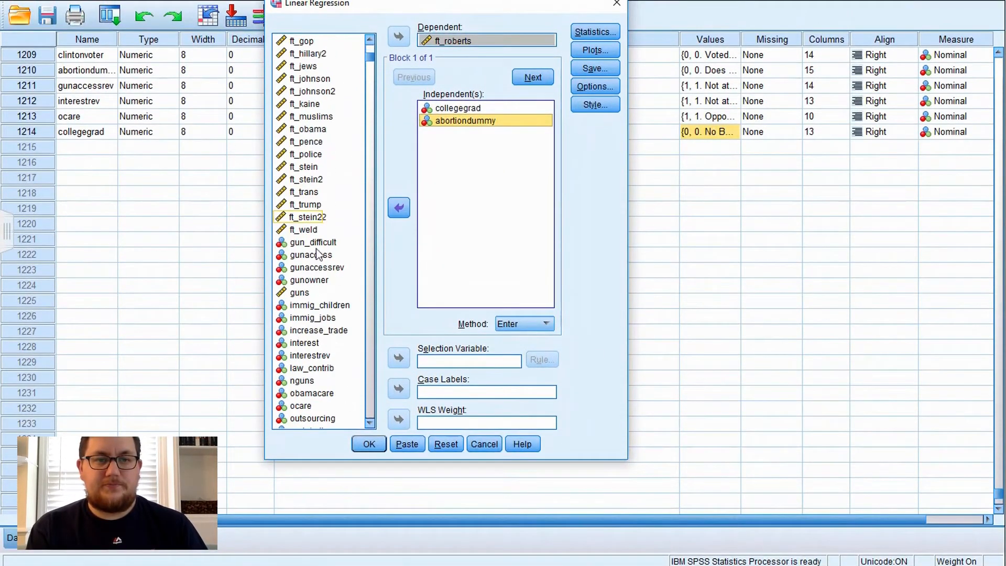
{"action": "left_click", "coordinate": [322, 267]}
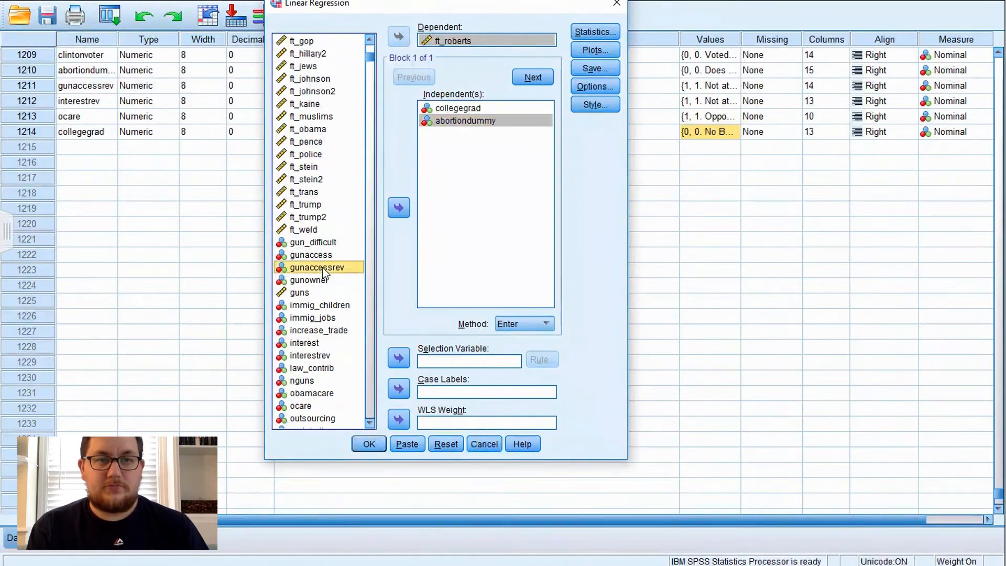
{"action": "left_click", "coordinate": [399, 208]}
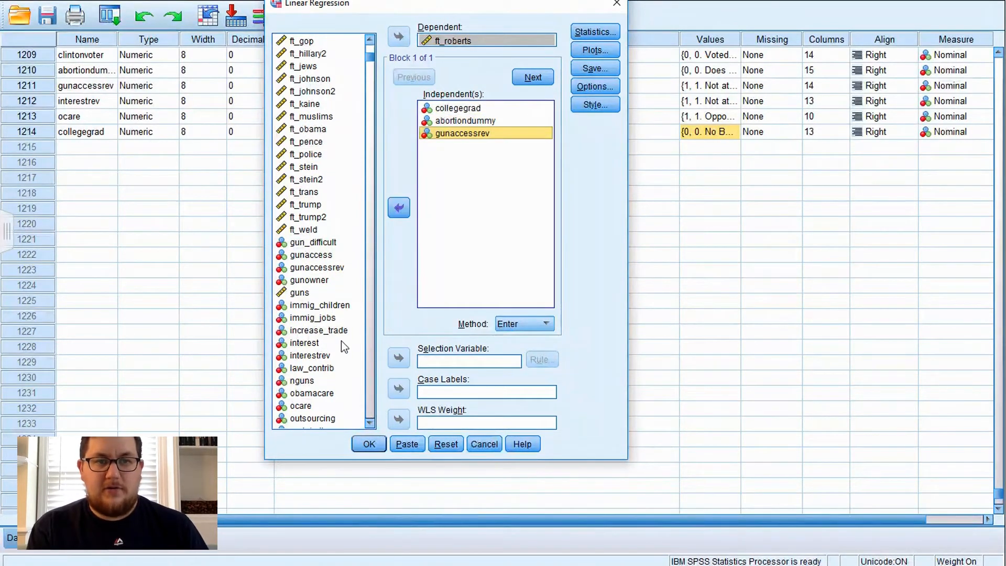
{"action": "left_click", "coordinate": [310, 356]}
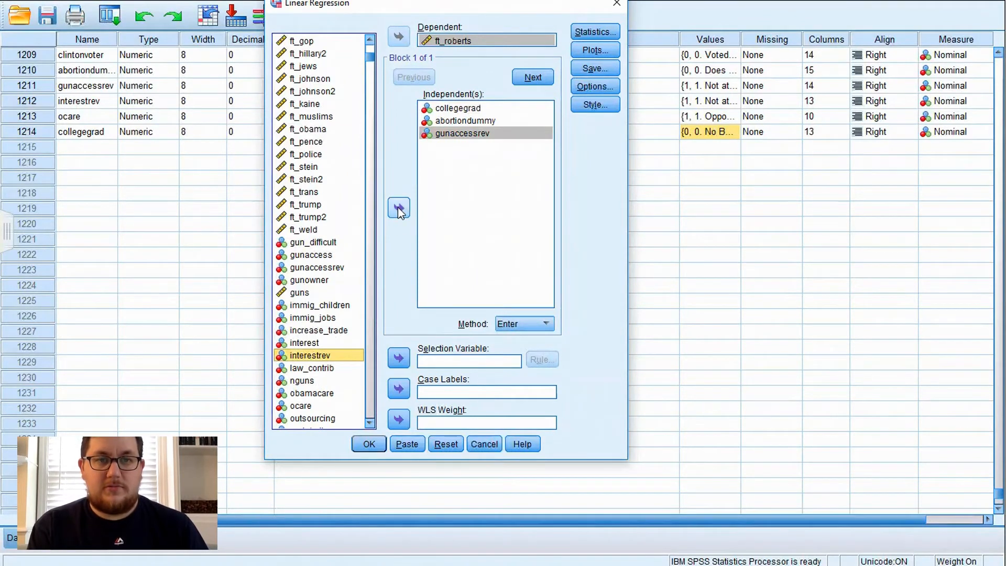
{"action": "left_click", "coordinate": [400, 208]}
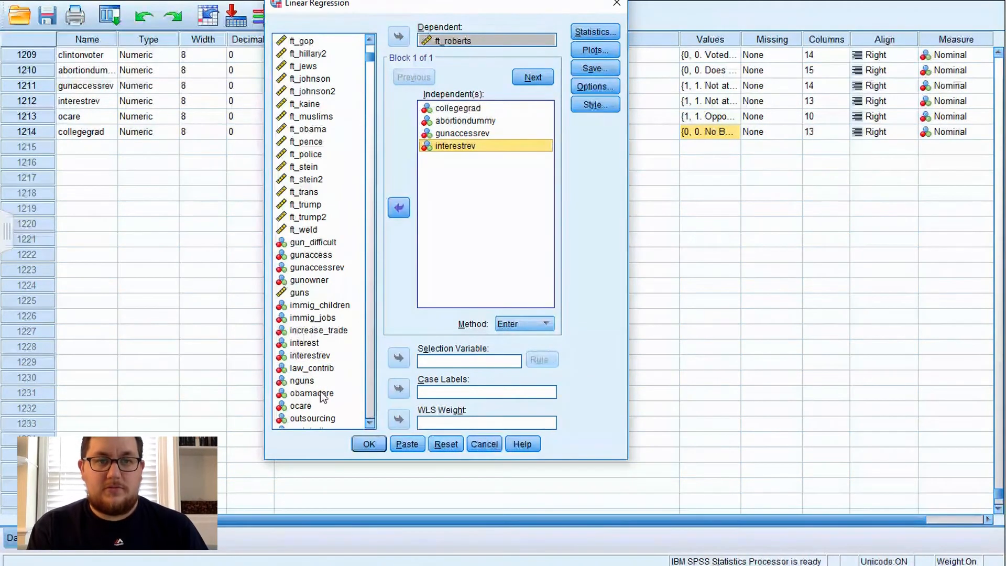
{"action": "left_click", "coordinate": [399, 208]}
Add partyid and poc as the last independent variables and run the linear regression
{"action": "scroll", "coordinate": [314, 373], "scroll_direction": "down", "scroll_amount": 2}
{"action": "scroll", "coordinate": [315, 374], "scroll_direction": "down", "scroll_amount": 2}
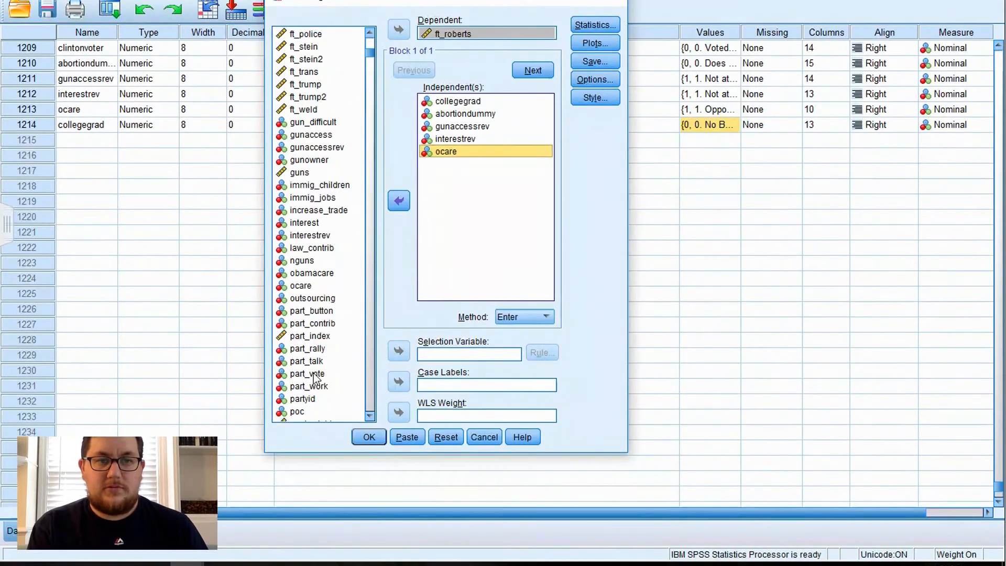
{"action": "left_click", "coordinate": [304, 369]}
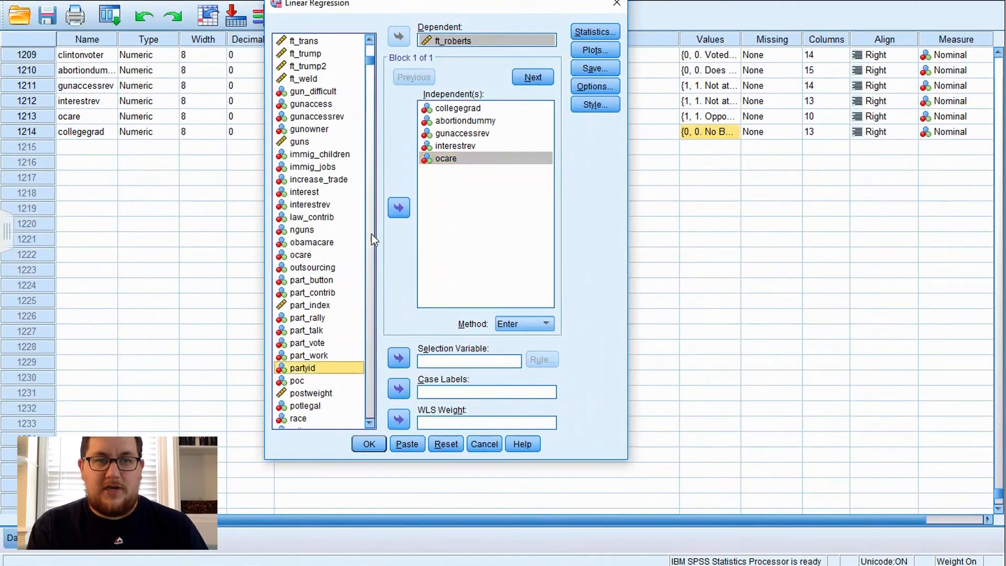
{"action": "left_click", "coordinate": [394, 215]}
{"action": "left_click", "coordinate": [307, 379]}
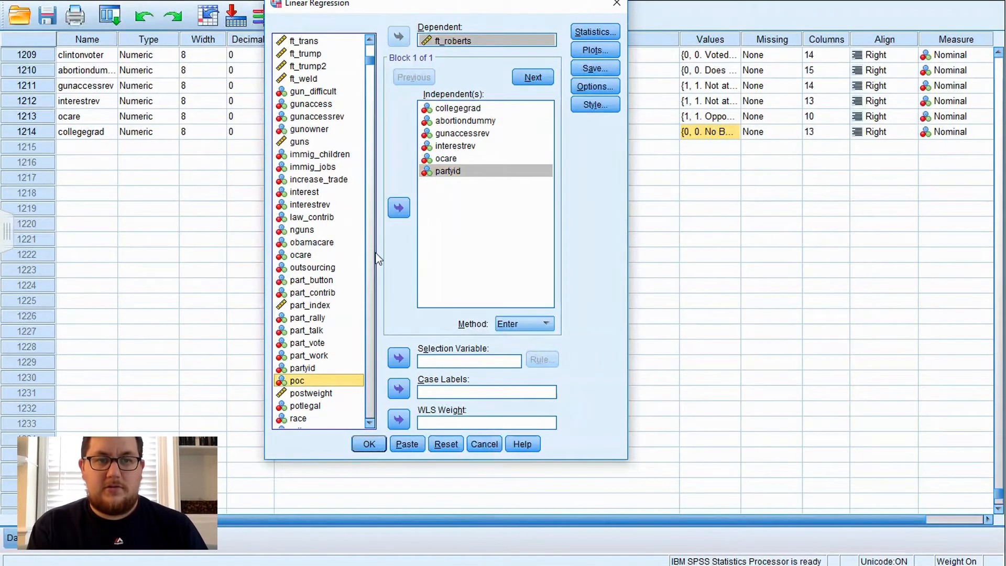
{"action": "left_click", "coordinate": [399, 209]}
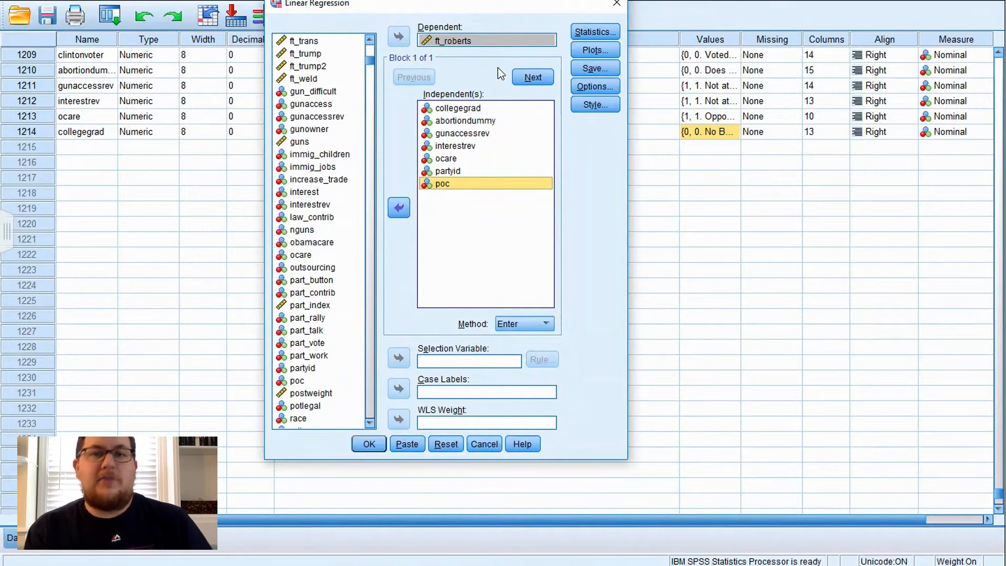
{"action": "left_click", "coordinate": [368, 444]}
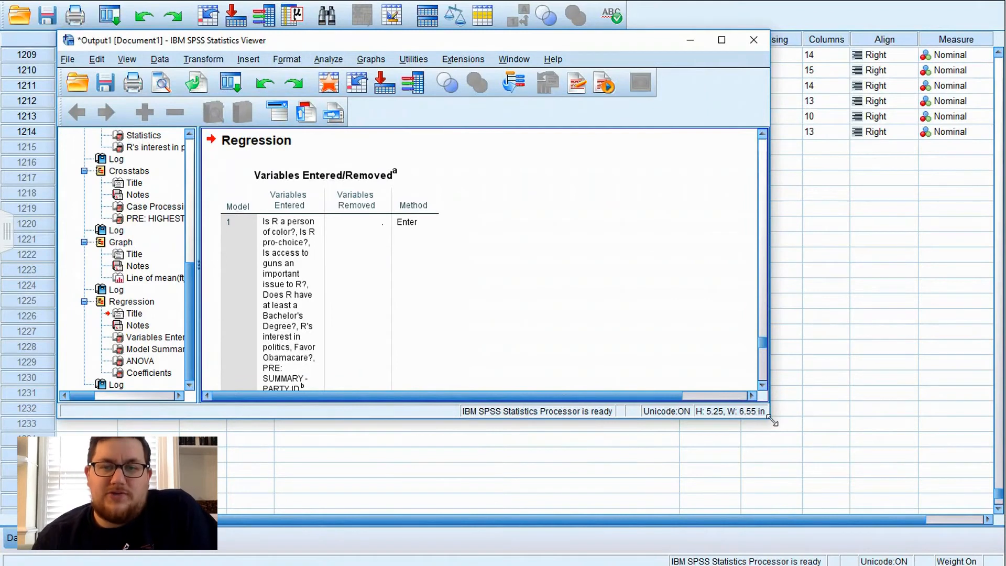
Enlarge the output window and examine the regression's Model Summary, ANOVA and Coefficients tables
{"action": "left_click_drag", "start_coordinate": [766, 421], "coordinate": [1001, 515]}
{"action": "scroll", "coordinate": [659, 422], "scroll_direction": "down", "scroll_amount": 5}
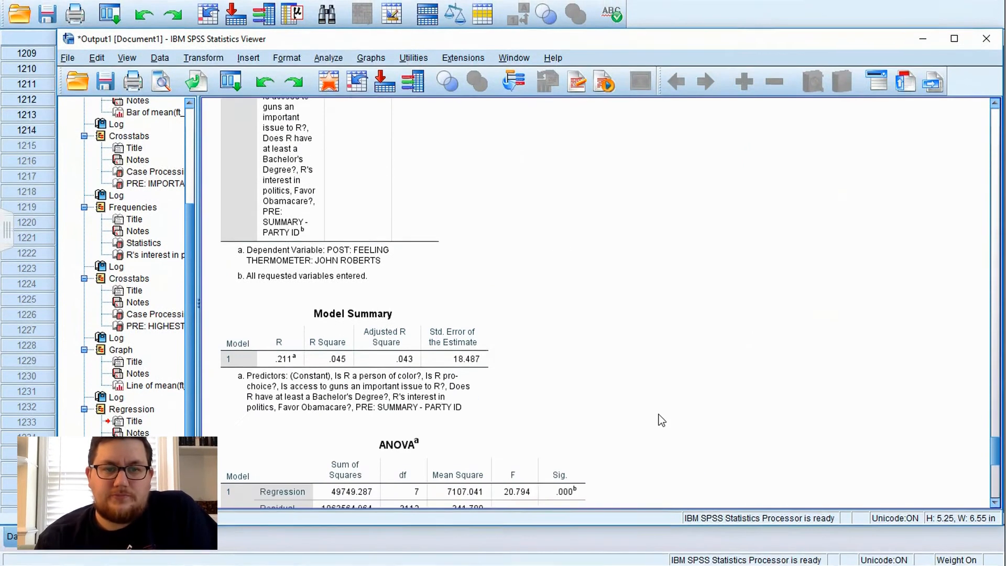
{"action": "scroll", "coordinate": [661, 420], "scroll_direction": "down", "scroll_amount": 10}
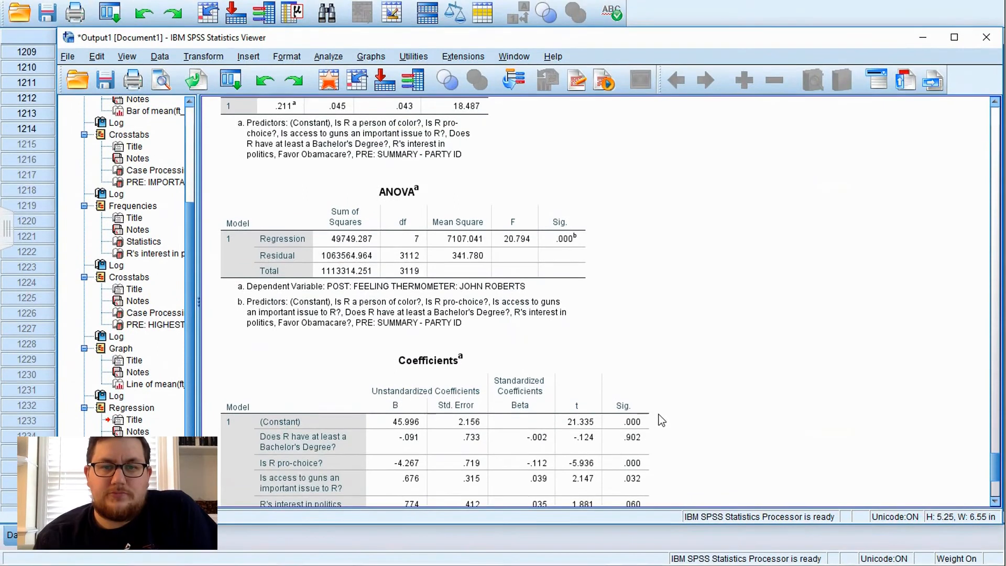
{"action": "scroll", "coordinate": [662, 420], "scroll_direction": "down", "scroll_amount": 4}
{"action": "scroll", "coordinate": [661, 420], "scroll_direction": "up", "scroll_amount": 8}
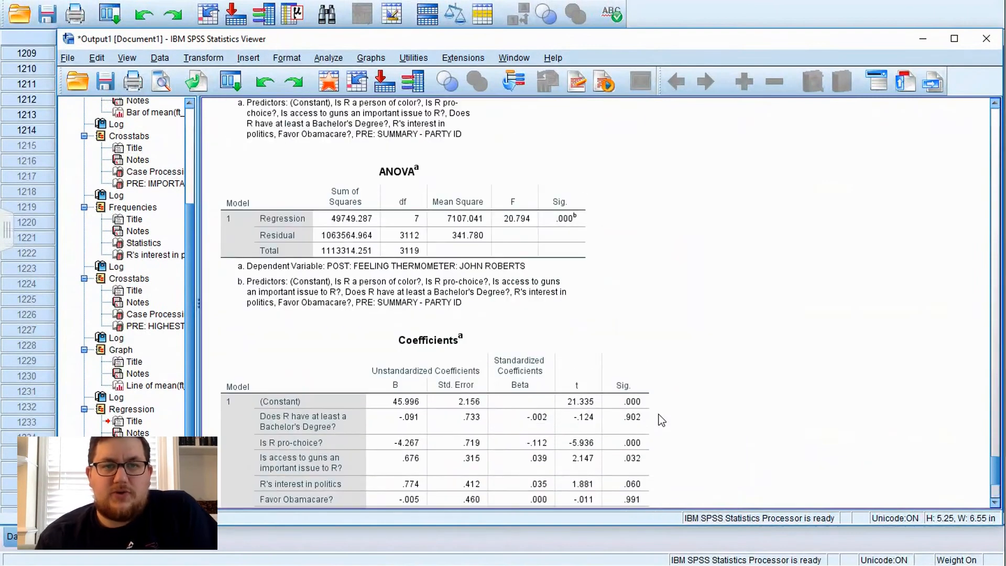
{"action": "scroll", "coordinate": [662, 420], "scroll_direction": "up", "scroll_amount": 3}
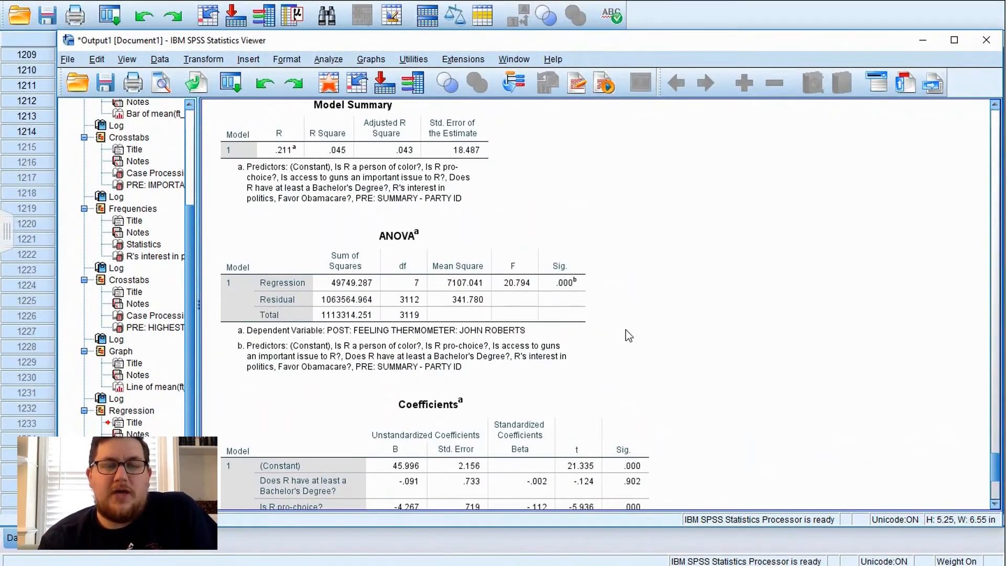
{"action": "left_click", "coordinate": [550, 253]}
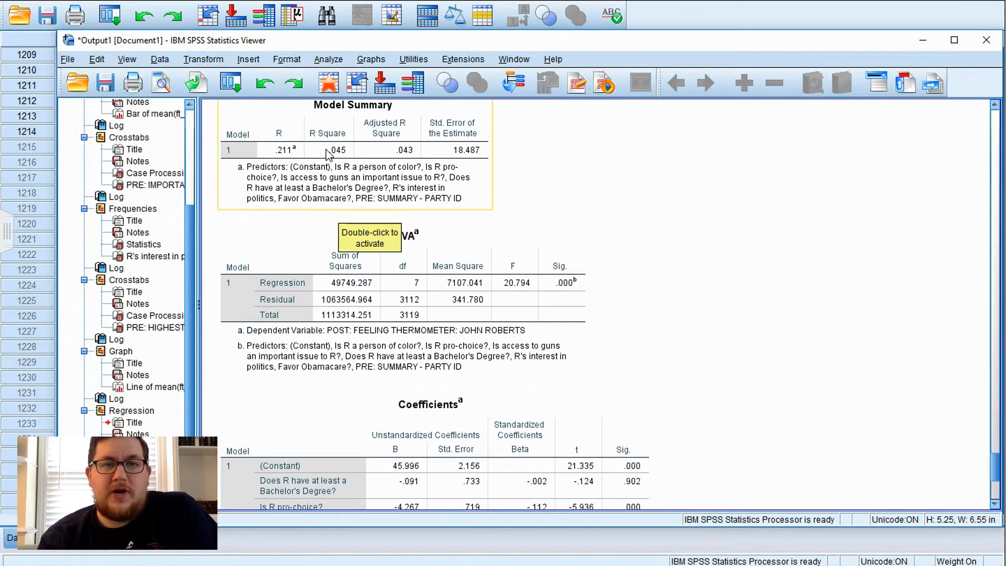
{"action": "scroll", "coordinate": [522, 252], "scroll_direction": "down", "scroll_amount": 3}
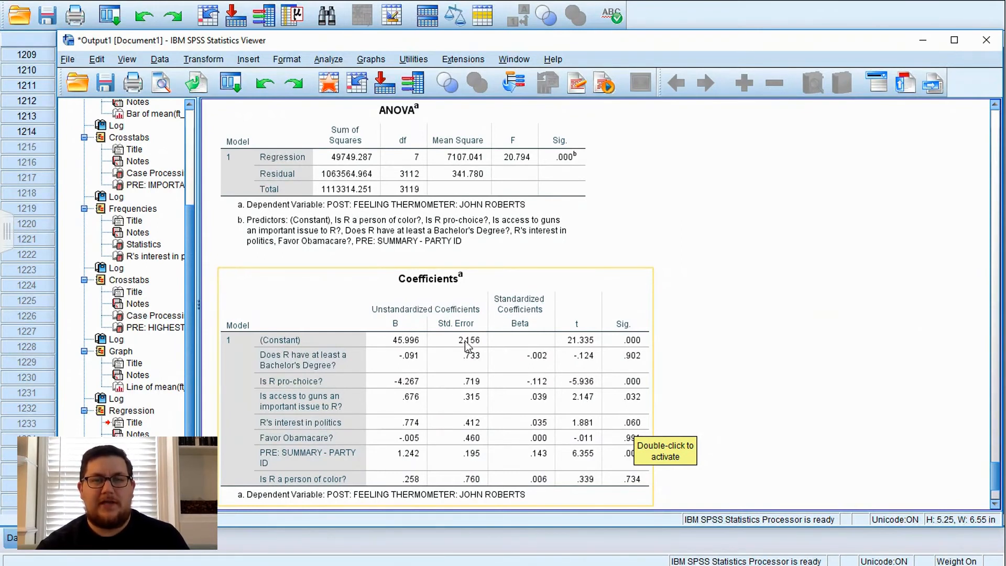
{"action": "scroll", "coordinate": [465, 341], "scroll_direction": "up", "scroll_amount": 3}
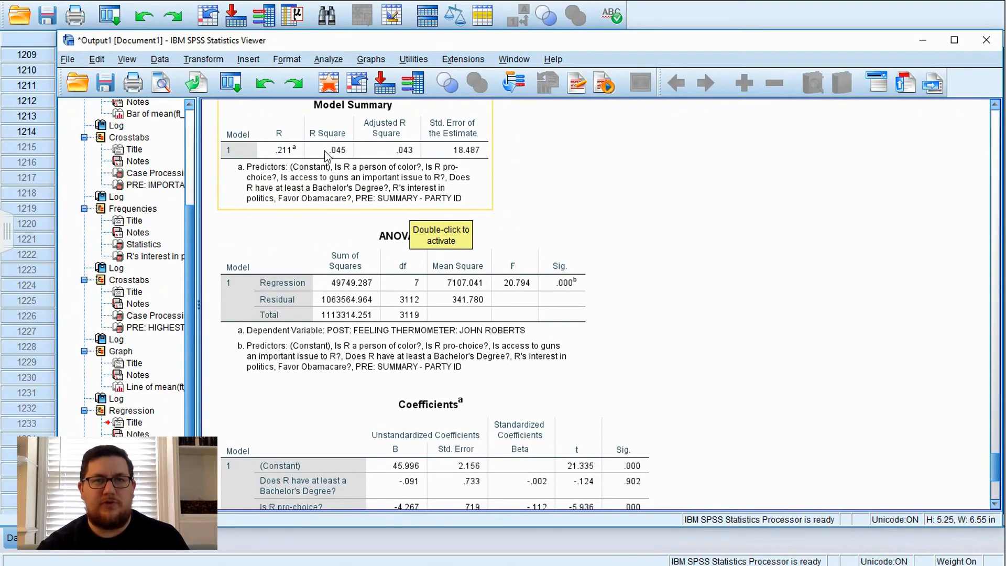
Rerun the linear regression on ft_roberts from the data window with every independent variable except partyid removed
{"action": "left_click", "coordinate": [237, 16]}
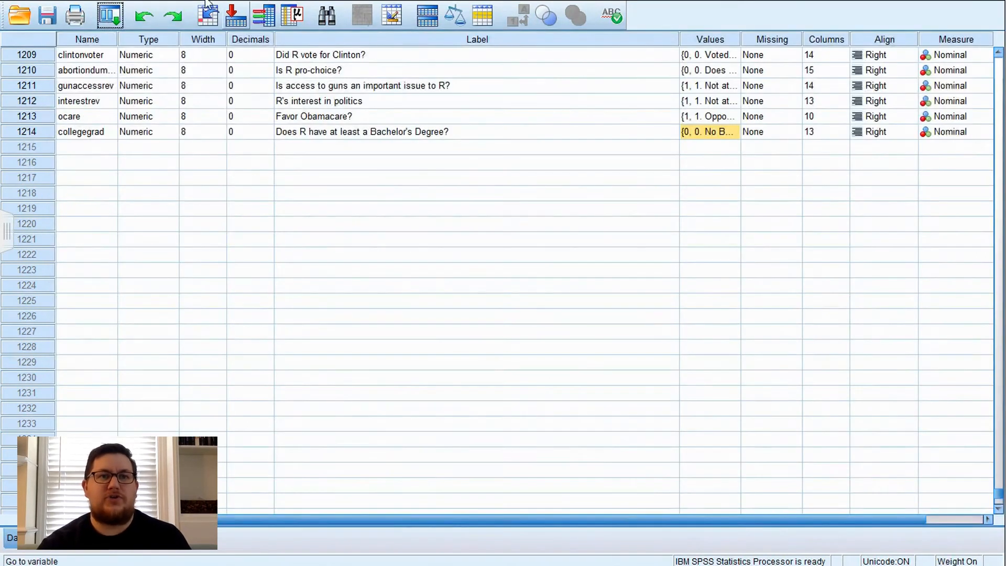
{"action": "left_click", "coordinate": [195, 1]}
{"action": "mouse_move", "coordinate": [240, 56]}
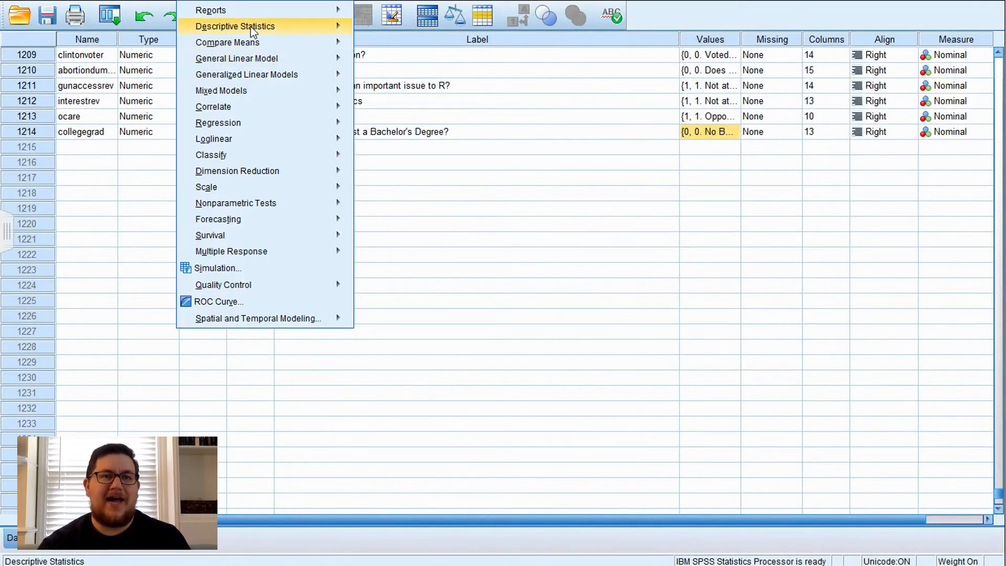
{"action": "mouse_move", "coordinate": [254, 26]}
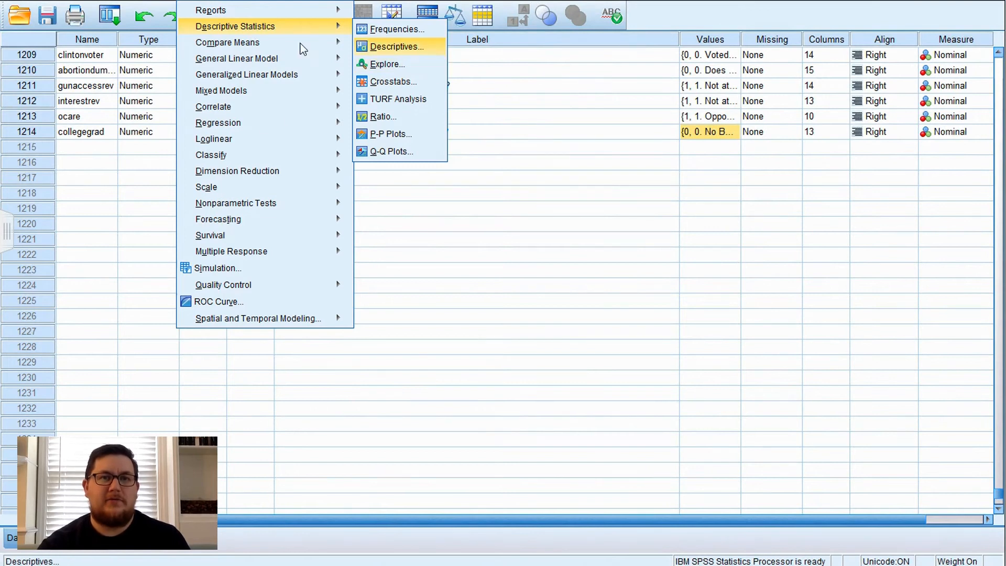
{"action": "mouse_move", "coordinate": [301, 123]}
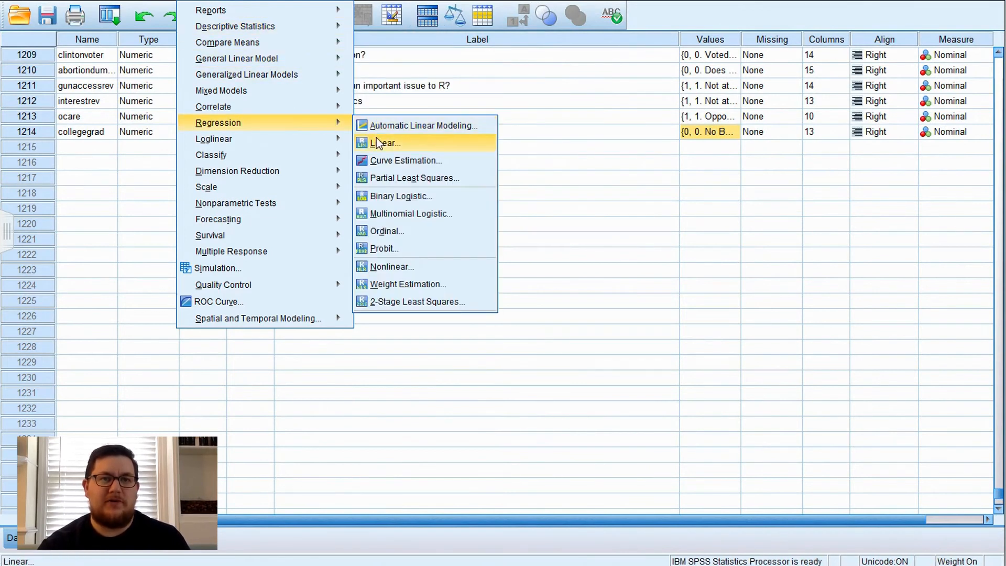
{"action": "left_click", "coordinate": [378, 142]}
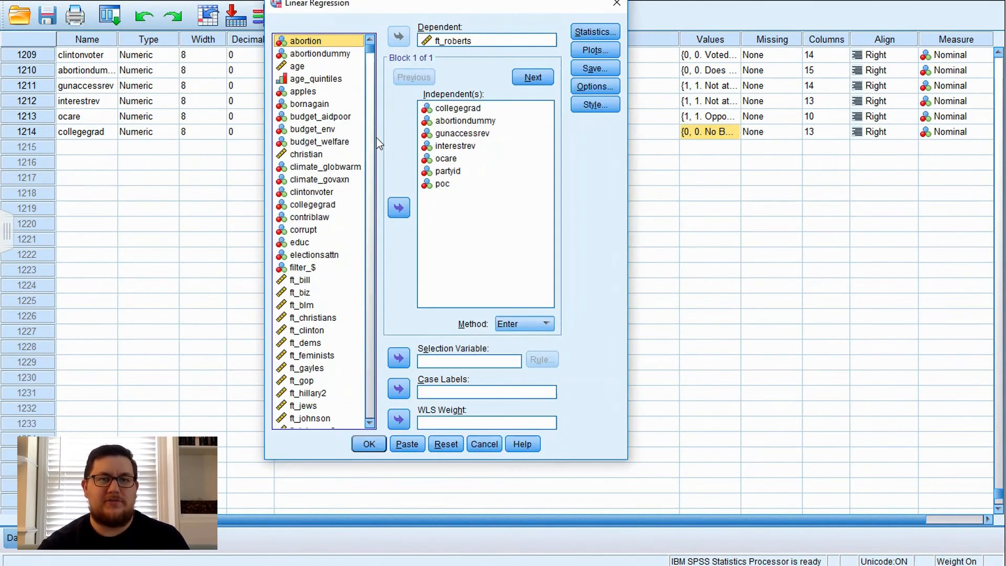
{"action": "left_click", "coordinate": [444, 110]}
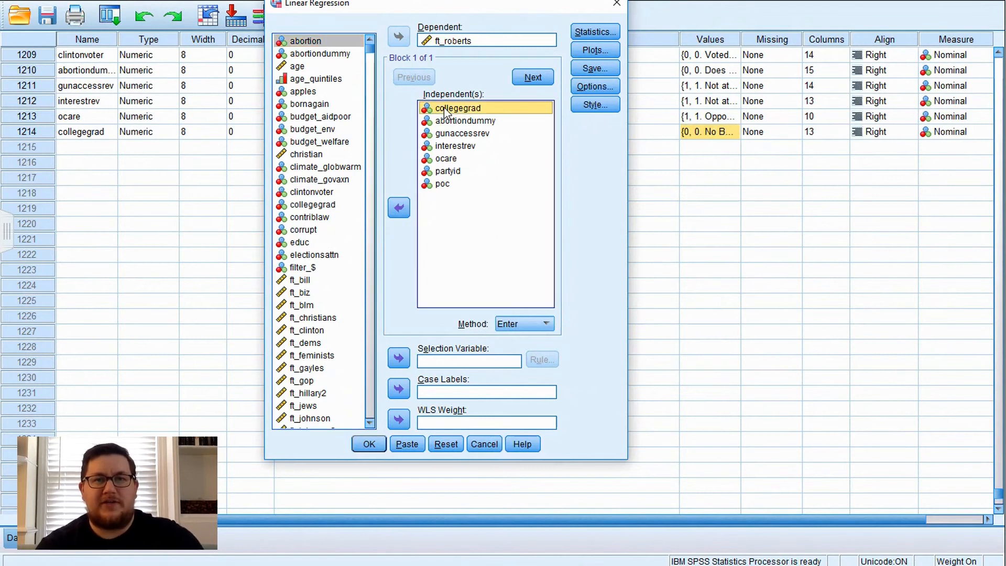
{"action": "left_click", "coordinate": [439, 158]}
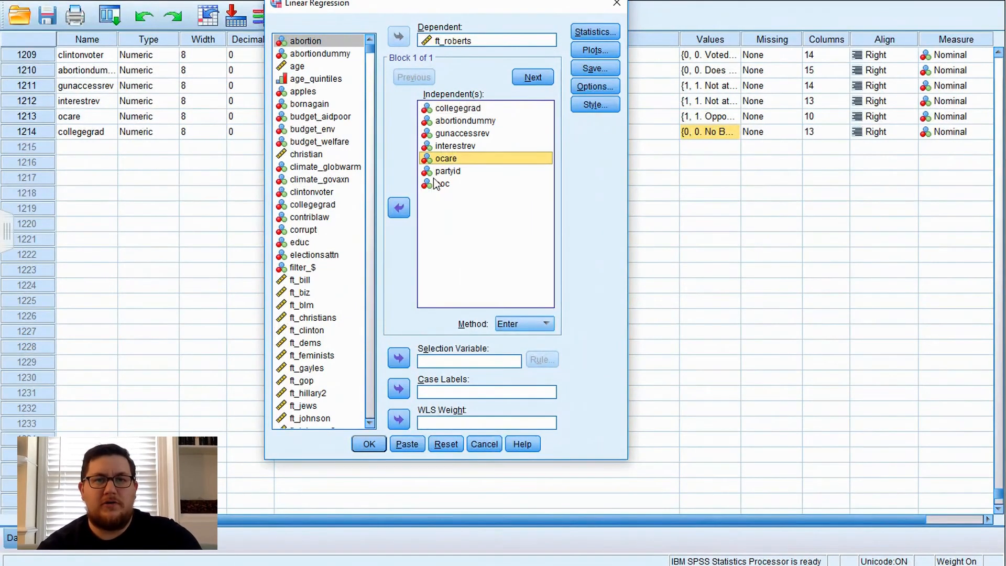
{"action": "left_click", "coordinate": [454, 110], "text": "shift"}
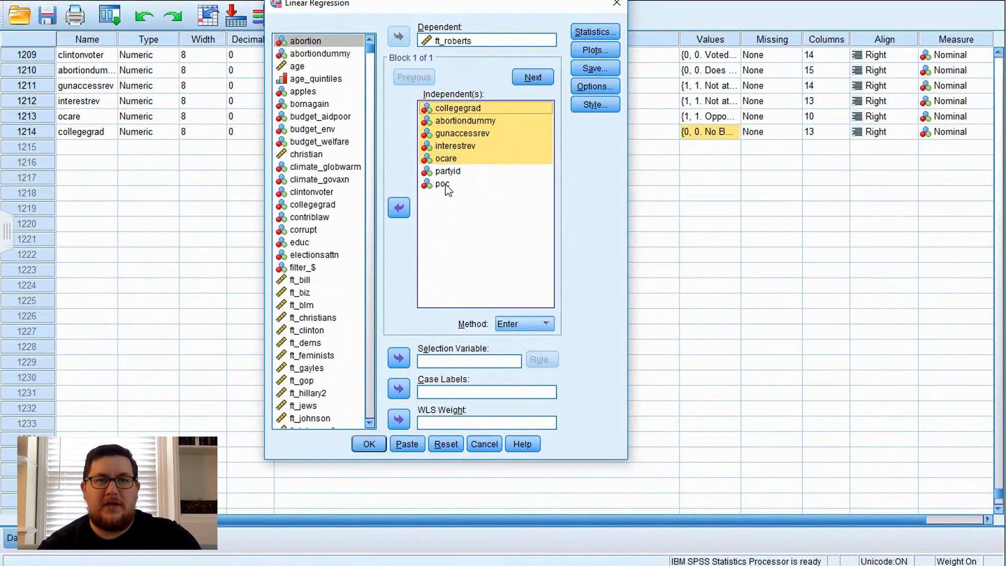
{"action": "left_click", "coordinate": [446, 184], "text": "ctrl"}
{"action": "left_click", "coordinate": [399, 208]}
{"action": "left_click", "coordinate": [363, 438]}
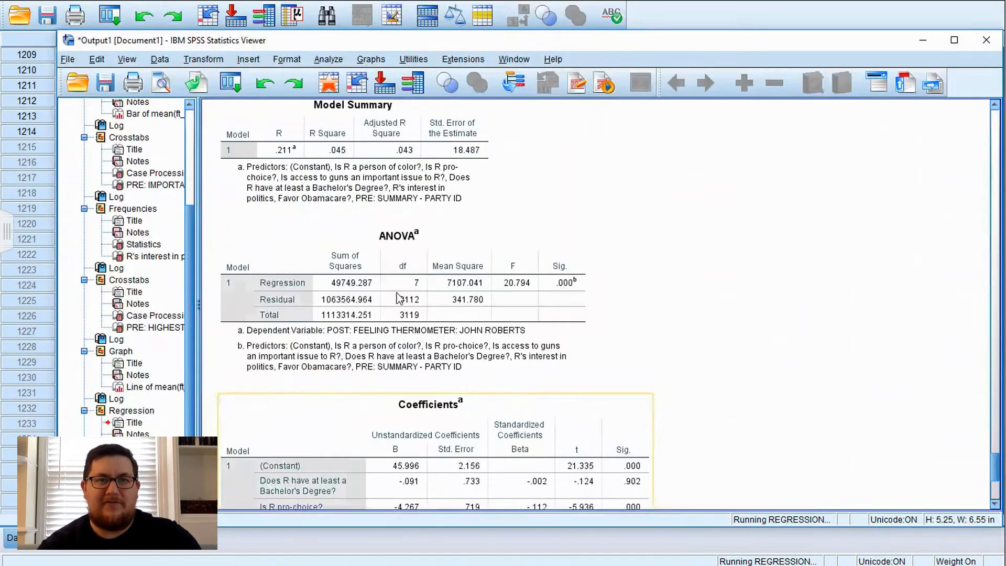
Compare the tables of the partyid-only regression with the coefficients of the full model
{"action": "scroll", "coordinate": [398, 298], "scroll_direction": "down", "scroll_amount": 9}
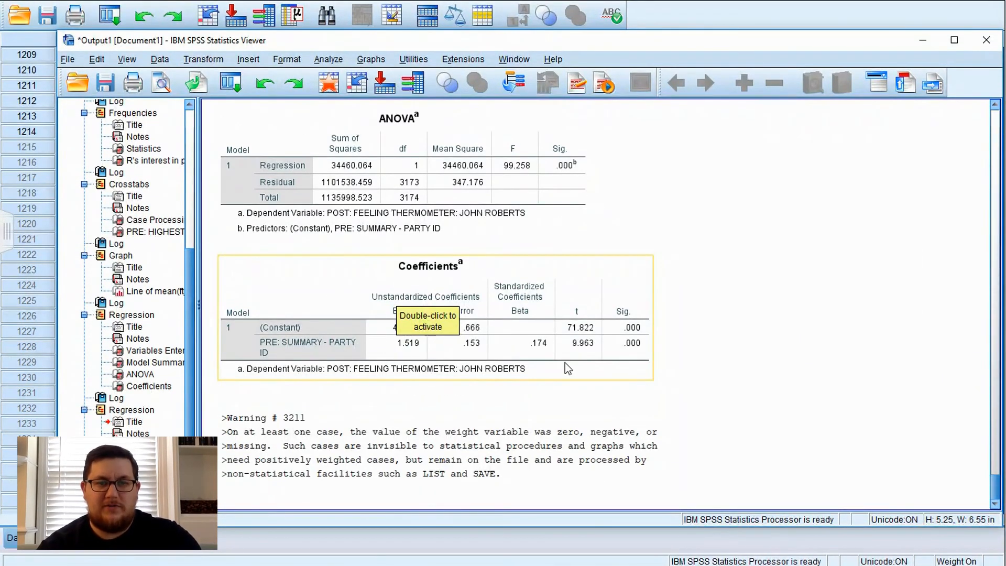
{"action": "scroll", "coordinate": [607, 341], "scroll_direction": "up", "scroll_amount": 8}
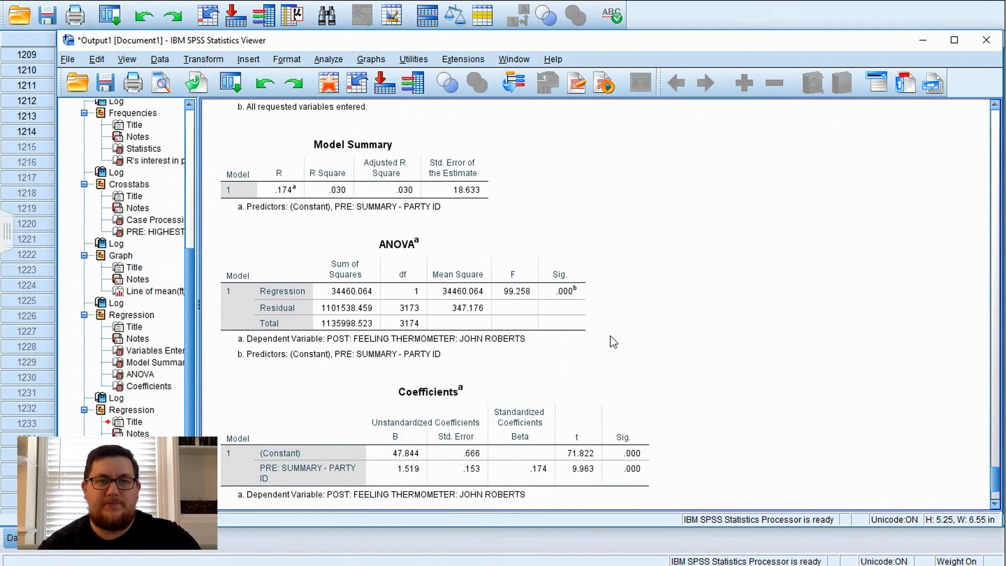
{"action": "scroll", "coordinate": [613, 342], "scroll_direction": "up", "scroll_amount": 17}
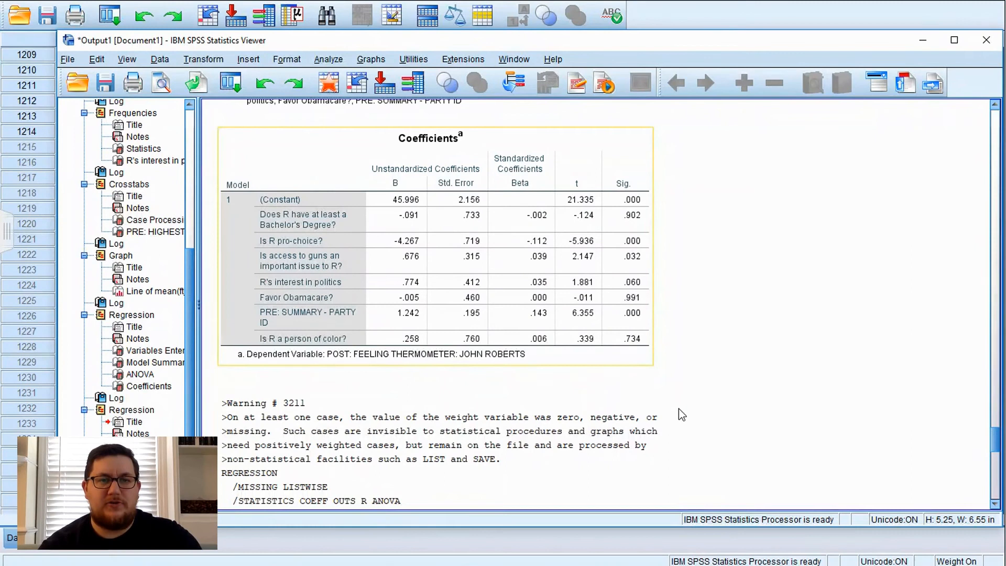
{"action": "scroll", "coordinate": [648, 340], "scroll_direction": "down", "scroll_amount": 12}
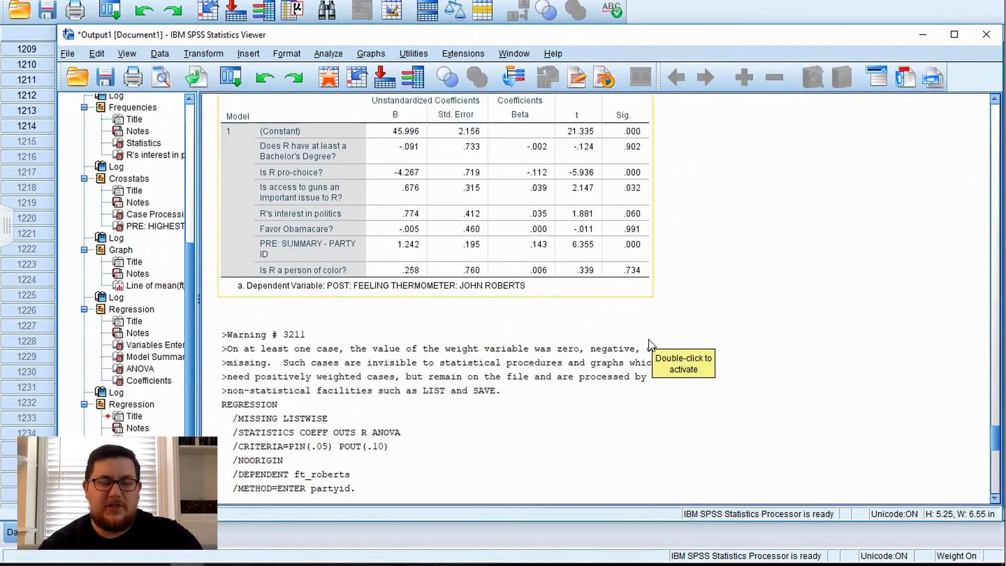
Choose graphics-only PNG export for the selected line chart of mean ft_roberts by Favor Obamacare, and close the export settings without exporting
{"action": "scroll", "coordinate": [579, 350], "scroll_direction": "down", "scroll_amount": 8}
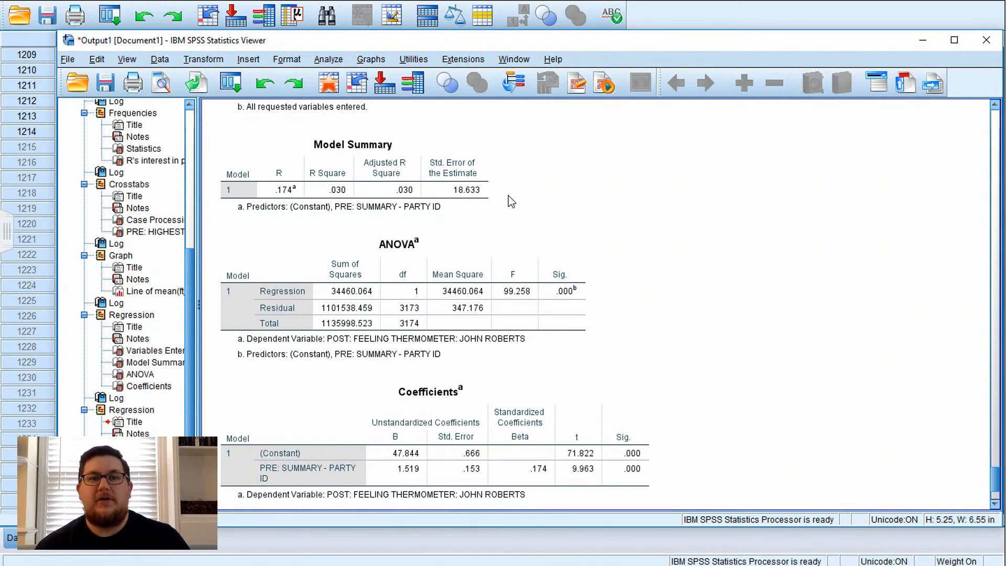
{"action": "scroll", "coordinate": [508, 196], "scroll_direction": "up", "scroll_amount": 10}
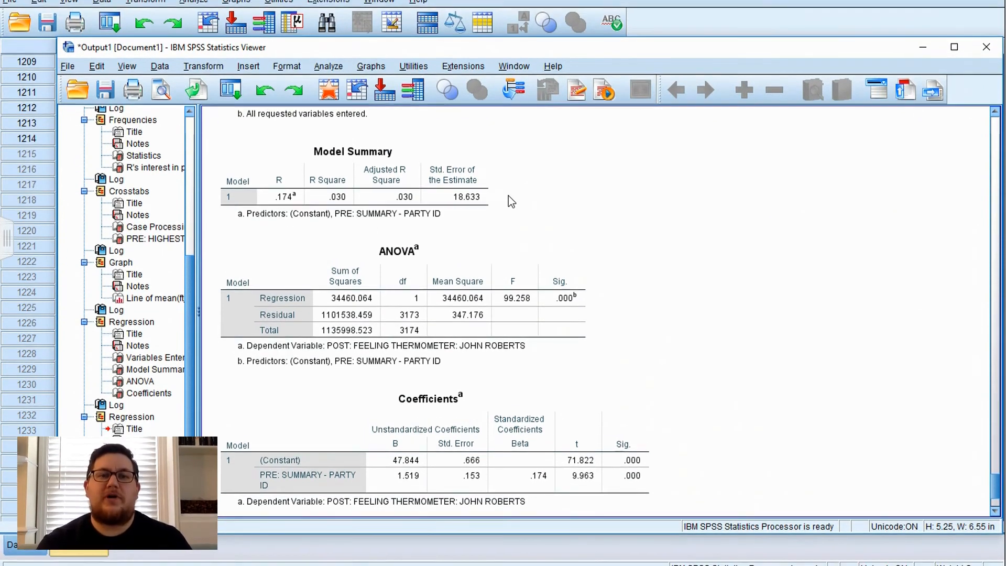
{"action": "scroll", "coordinate": [509, 196], "scroll_direction": "down", "scroll_amount": 10}
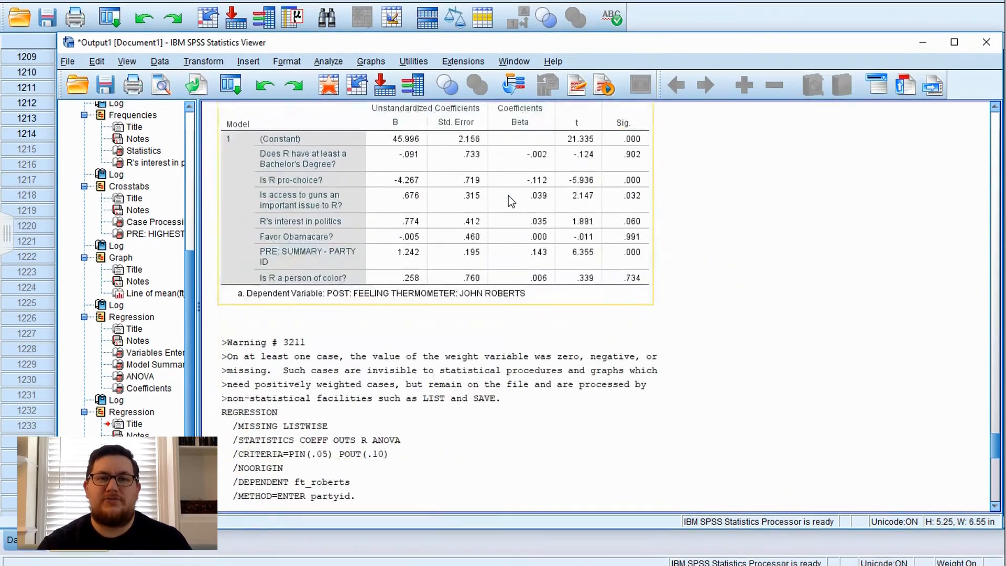
{"action": "scroll", "coordinate": [508, 202], "scroll_direction": "up", "scroll_amount": 10}
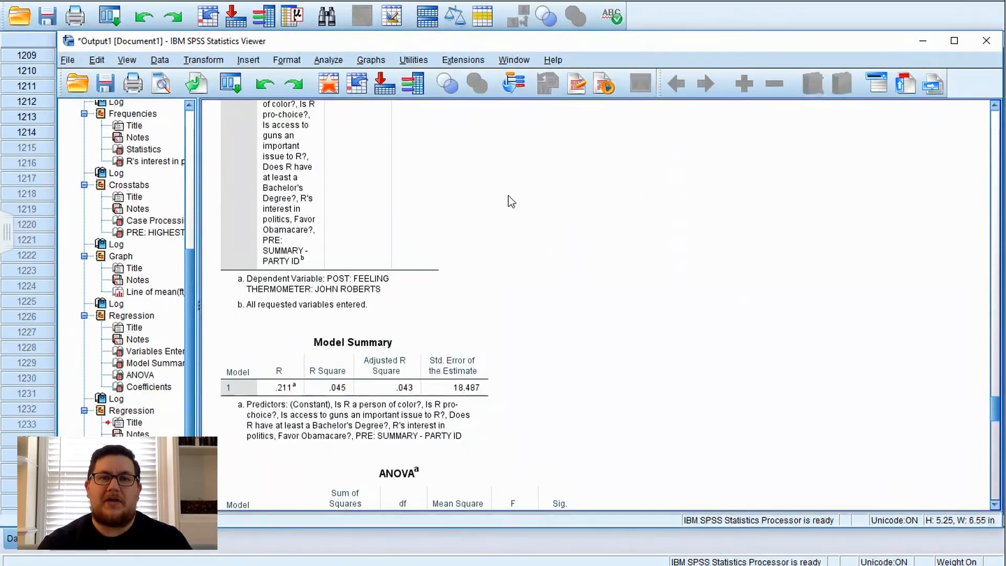
{"action": "scroll", "coordinate": [508, 201], "scroll_direction": "up", "scroll_amount": 5}
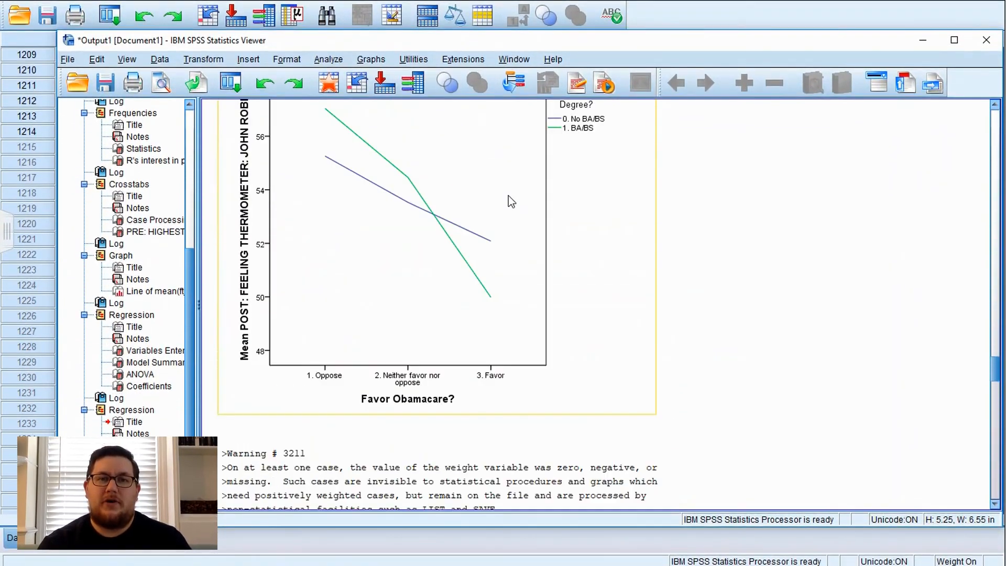
{"action": "left_click", "coordinate": [483, 285]}
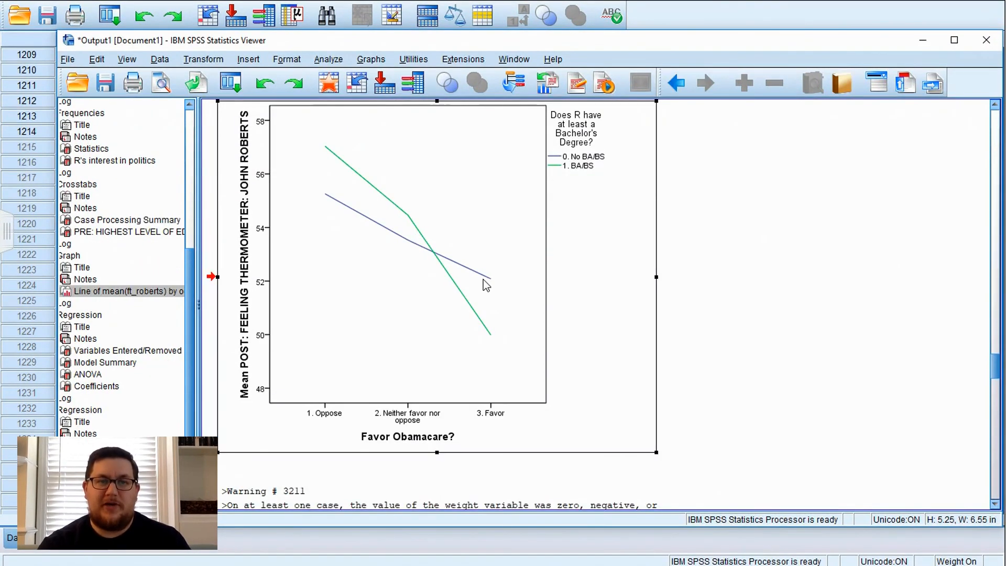
{"action": "right_click", "coordinate": [483, 280]}
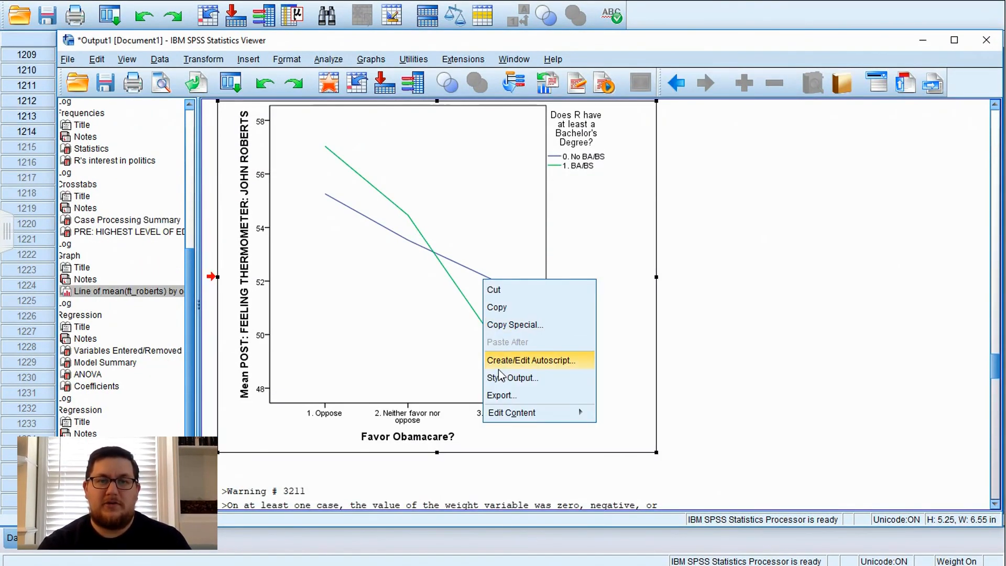
{"action": "left_click", "coordinate": [492, 395]}
{"action": "left_click", "coordinate": [247, 97]}
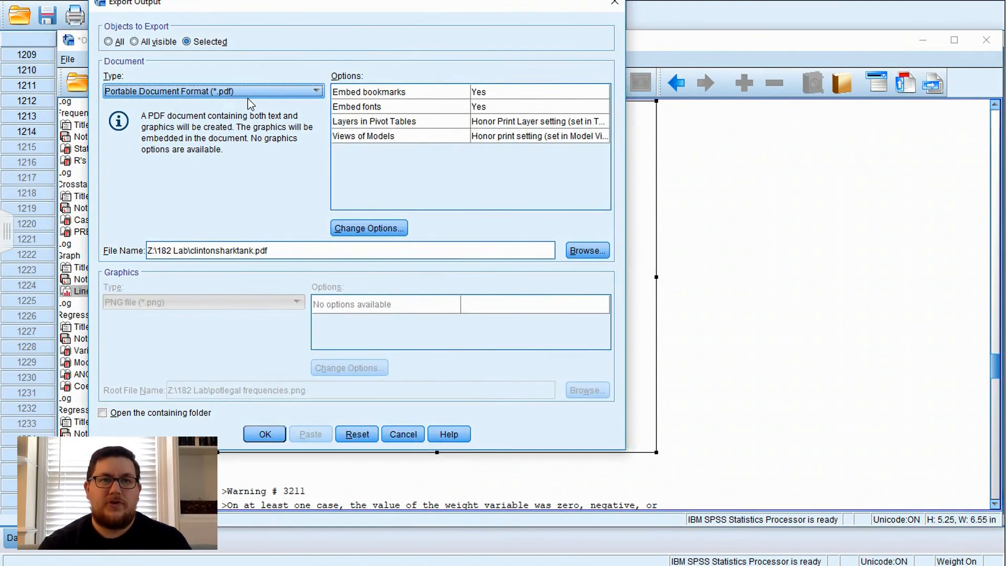
{"action": "left_click", "coordinate": [245, 96]}
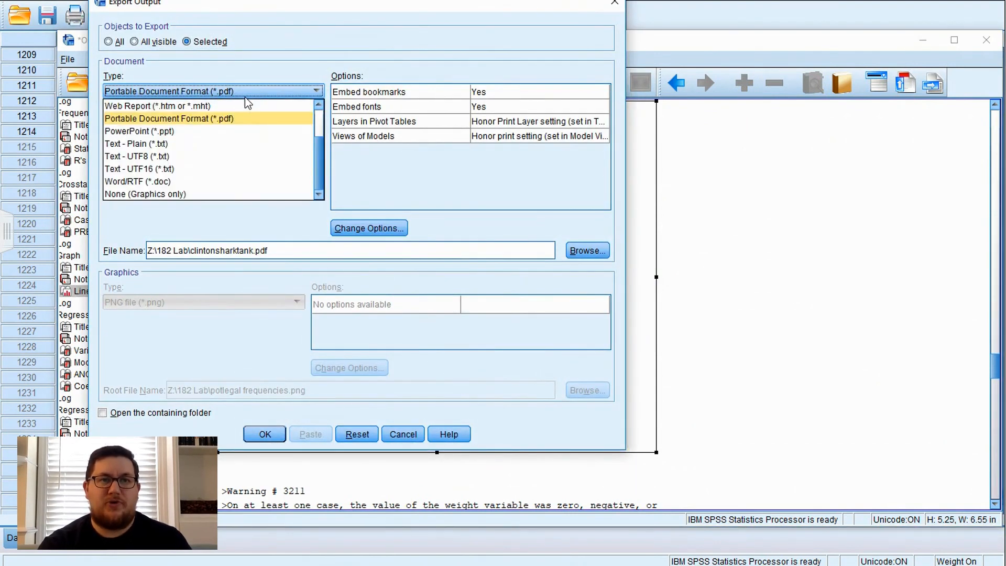
{"action": "left_click", "coordinate": [191, 192]}
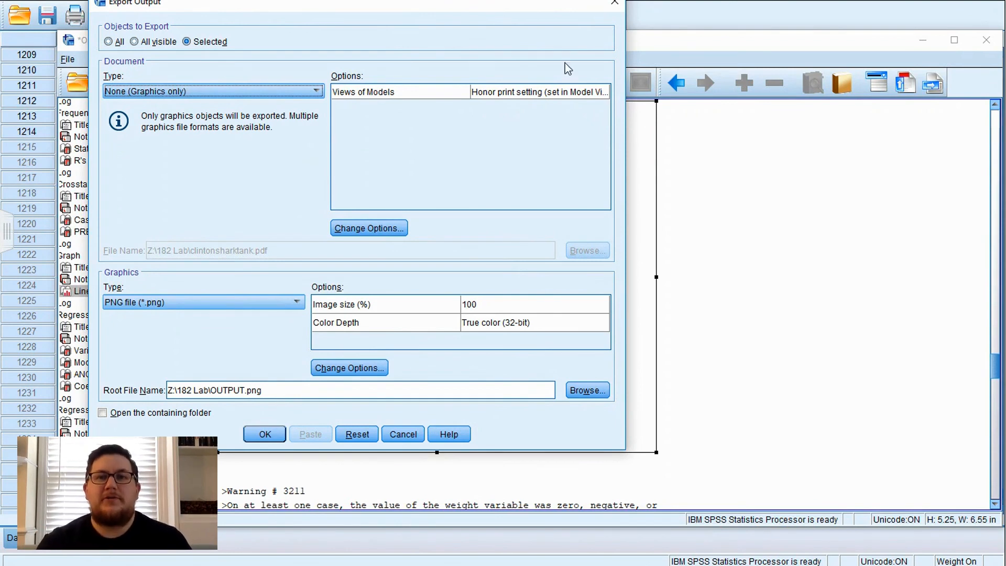
{"action": "left_click", "coordinate": [614, 5]}
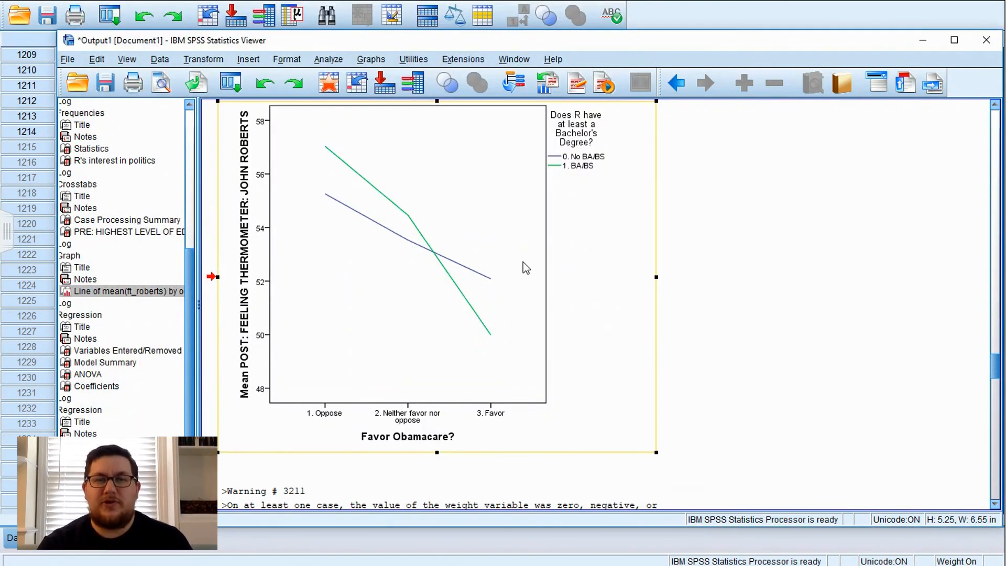
Review the output from the line chart down to the ANOVA and Coefficients tables of the full regression model
{"action": "scroll", "coordinate": [523, 262], "scroll_direction": "up", "scroll_amount": 4}
{"action": "scroll", "coordinate": [523, 262], "scroll_direction": "down", "scroll_amount": 2}
{"action": "scroll", "coordinate": [523, 262], "scroll_direction": "up", "scroll_amount": 2}
{"action": "scroll", "coordinate": [523, 262], "scroll_direction": "down", "scroll_amount": 6}
{"action": "scroll", "coordinate": [523, 262], "scroll_direction": "down", "scroll_amount": 10}
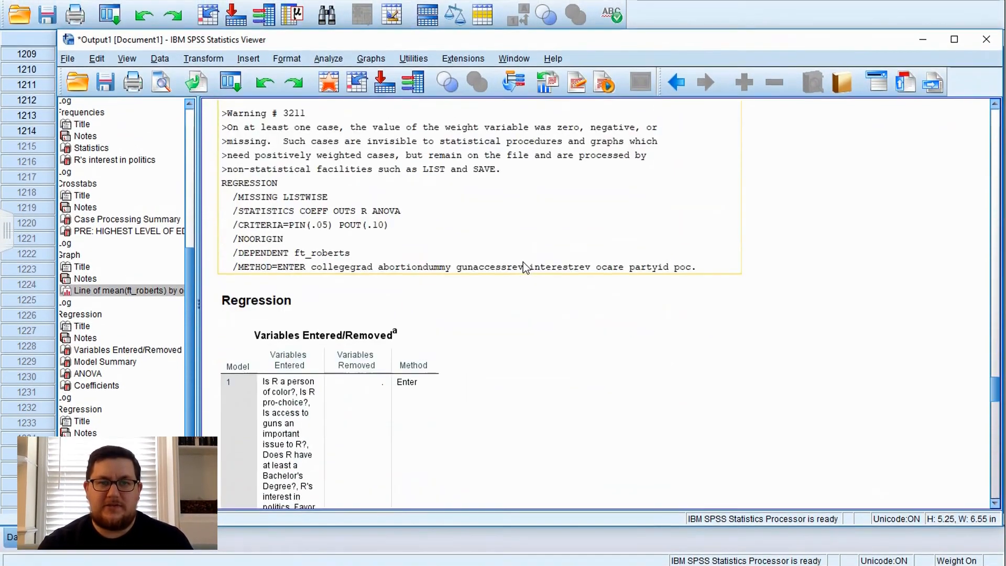
{"action": "scroll", "coordinate": [523, 262], "scroll_direction": "down", "scroll_amount": 5}
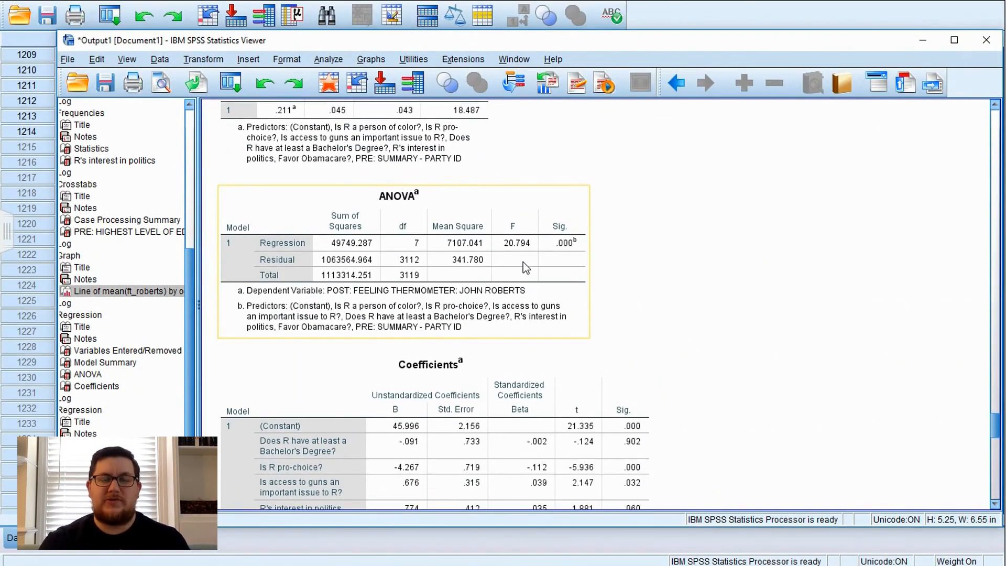
{"action": "scroll", "coordinate": [523, 262], "scroll_direction": "down", "scroll_amount": 5}
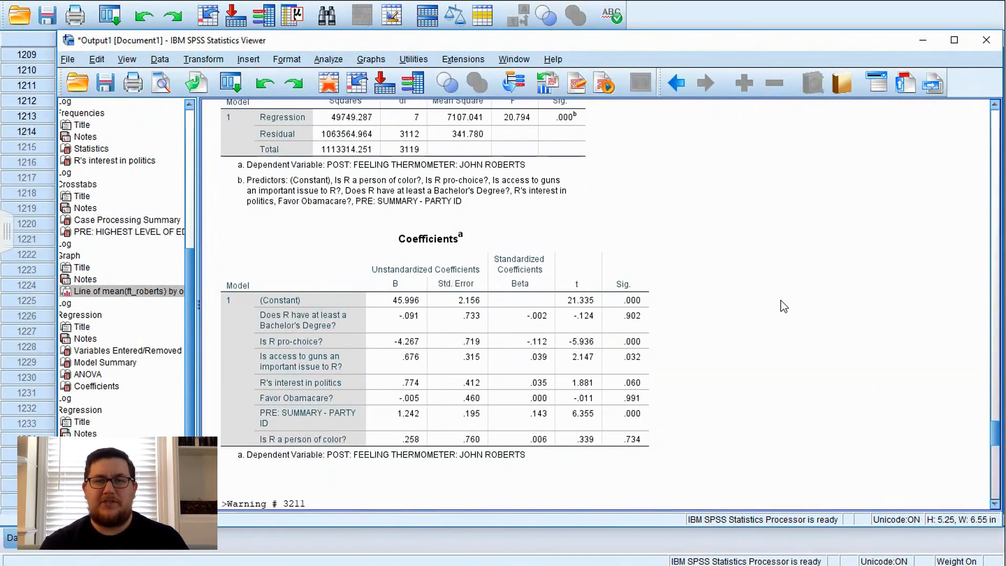